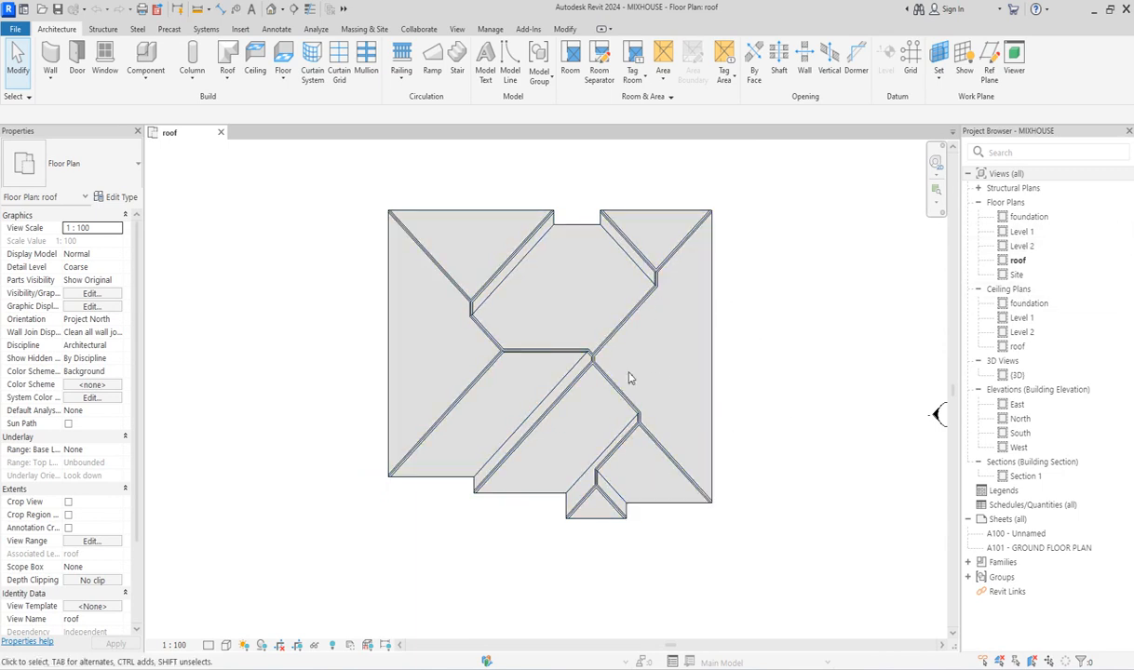
# Open the Level 1 floor plan and examine its rooms, stairs and entrances.
pyautogui.doubleClick(1022, 233)
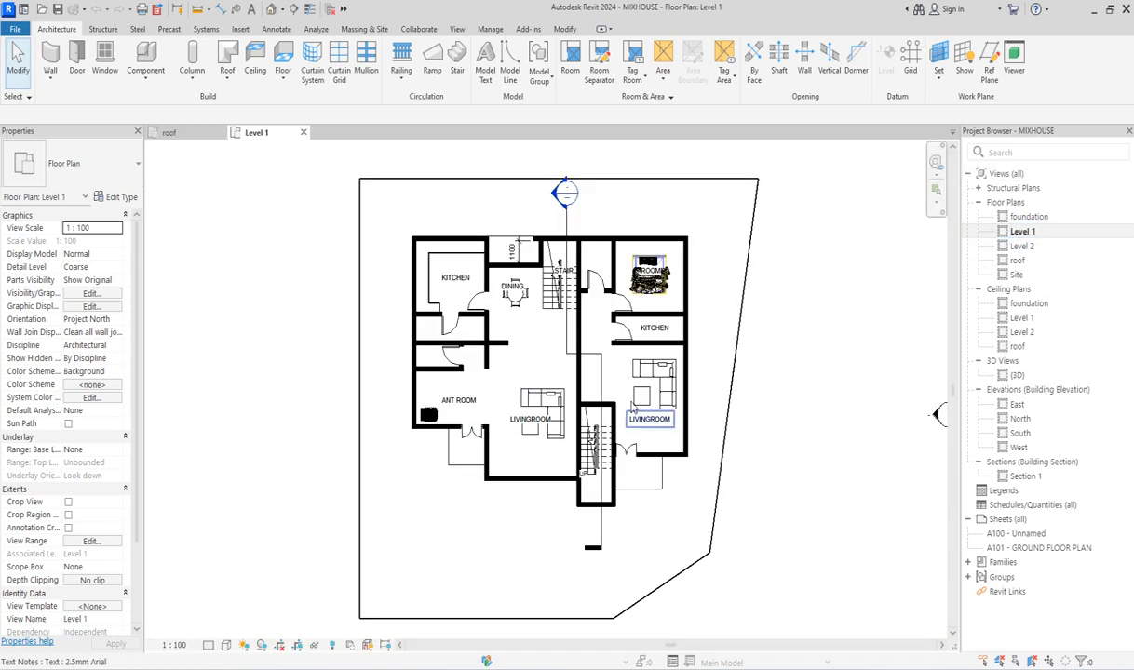
pyautogui.scroll(2, 632, 410)
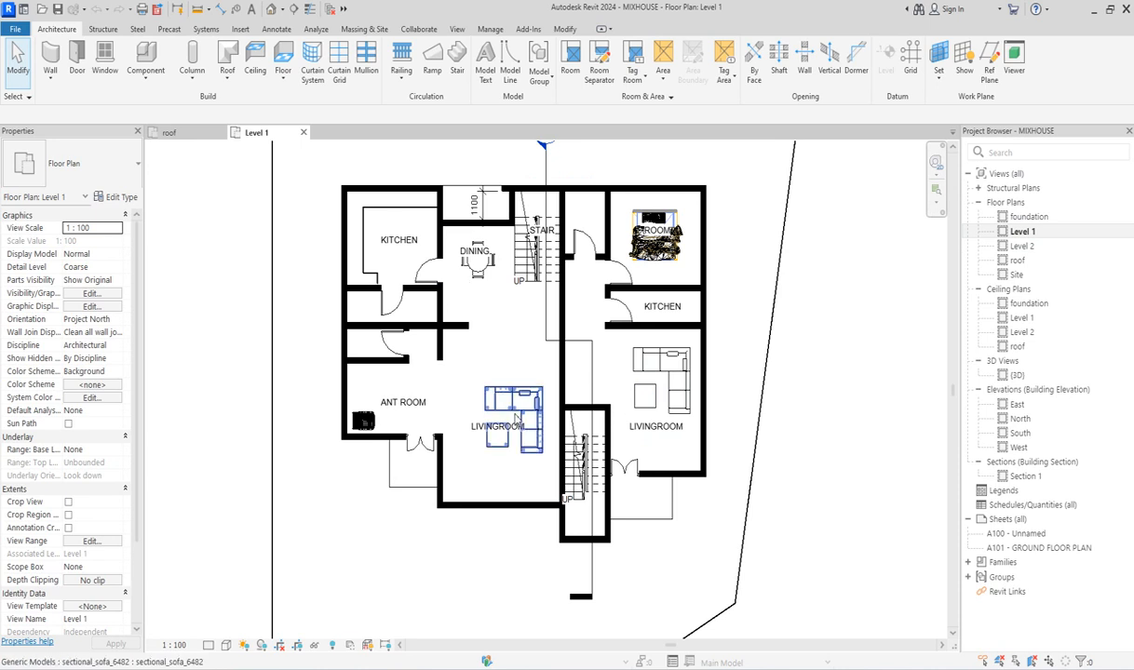
pyautogui.scroll(3, 565, 385)
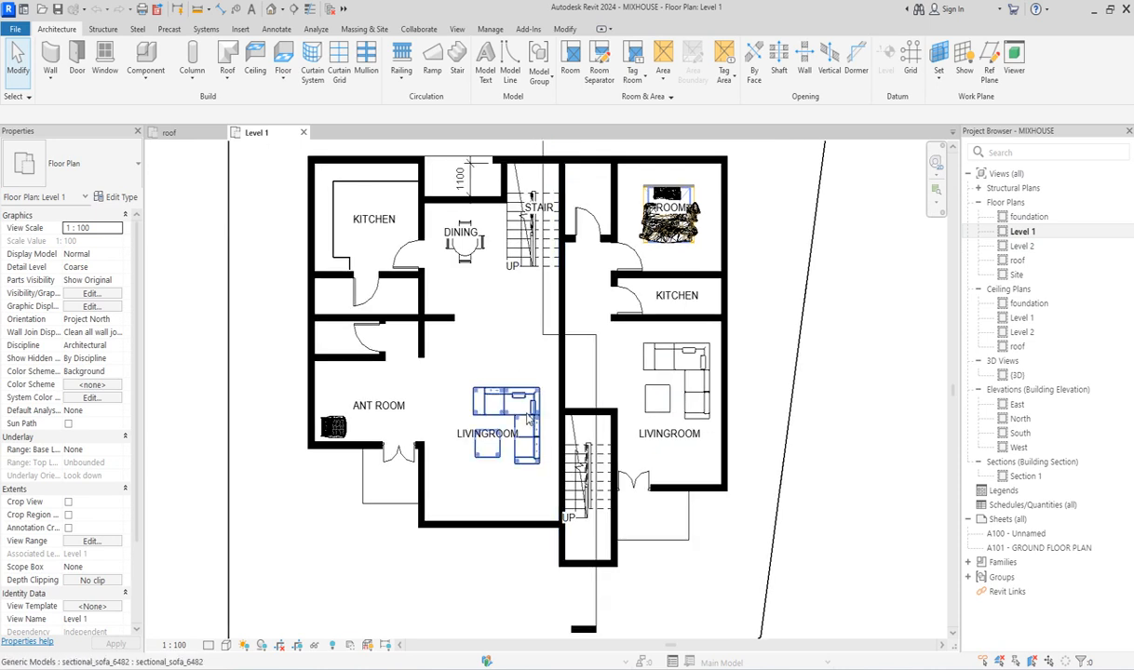
pyautogui.scroll(-2, 455, 514)
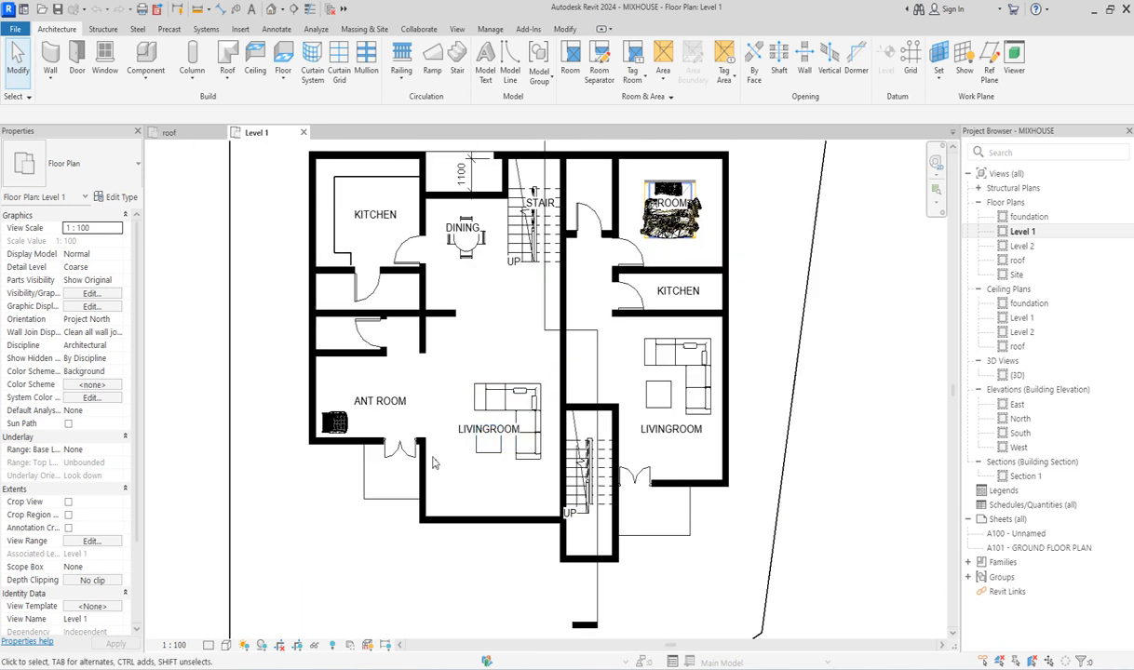
pyautogui.scroll(2, 572, 414)
pyautogui.scroll(-3, 602, 402)
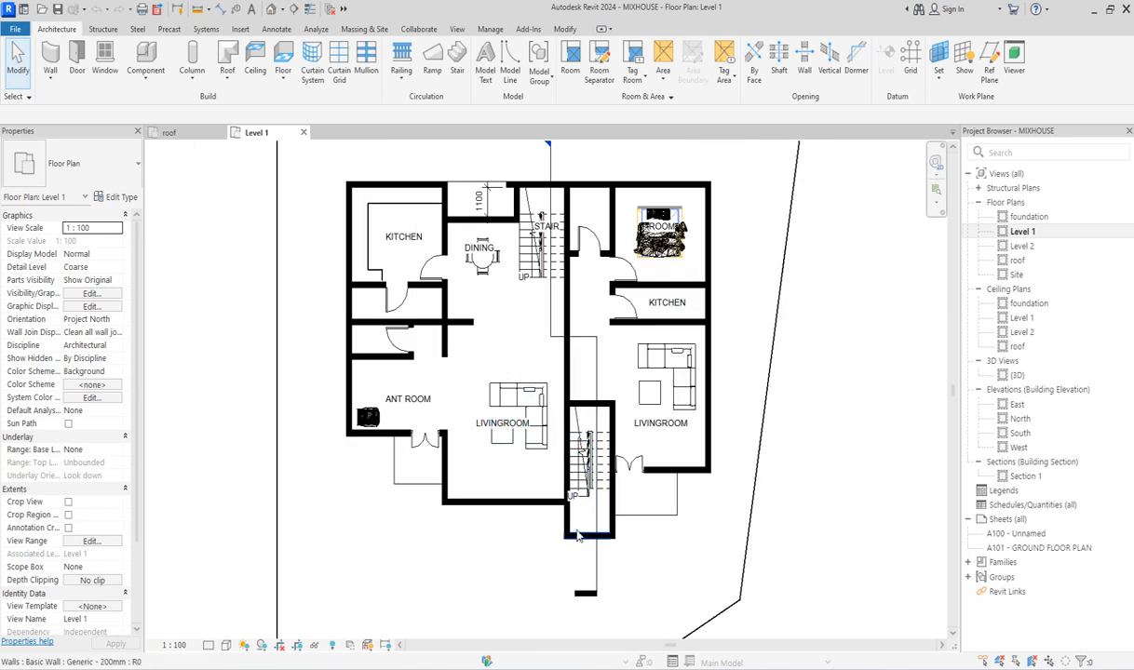
pyautogui.scroll(1, 592, 522)
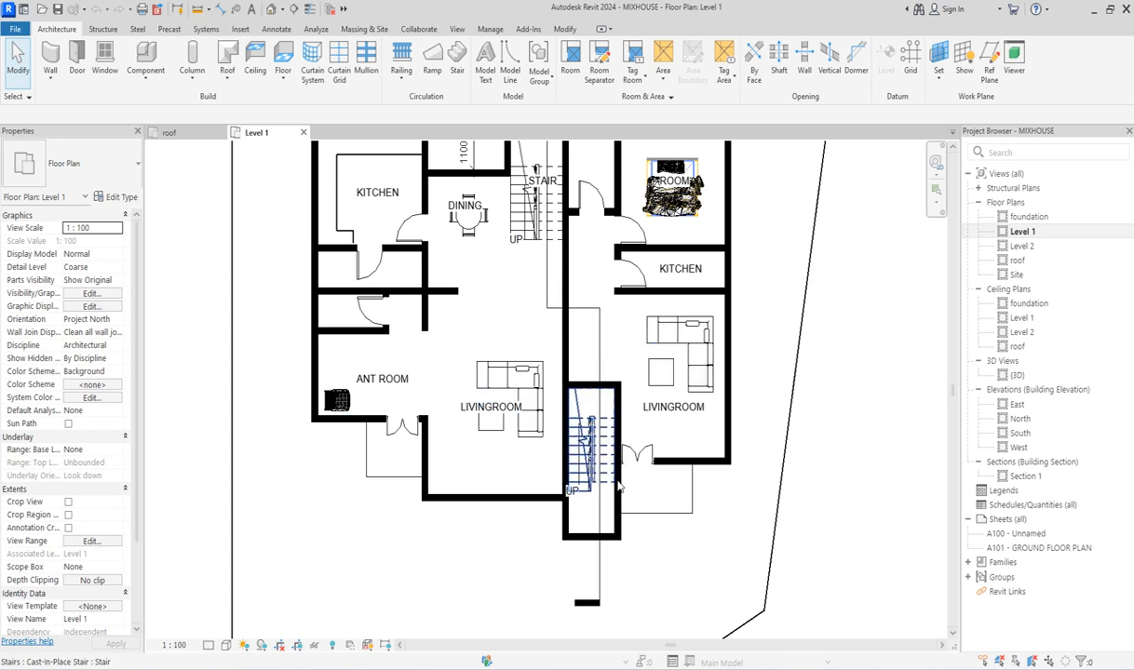
pyautogui.scroll(-2, 442, 336)
# Open the Level 2 floor plan, and inspect the house in the 3D view from its front-left corner.
pyautogui.doubleClick(1024, 247)
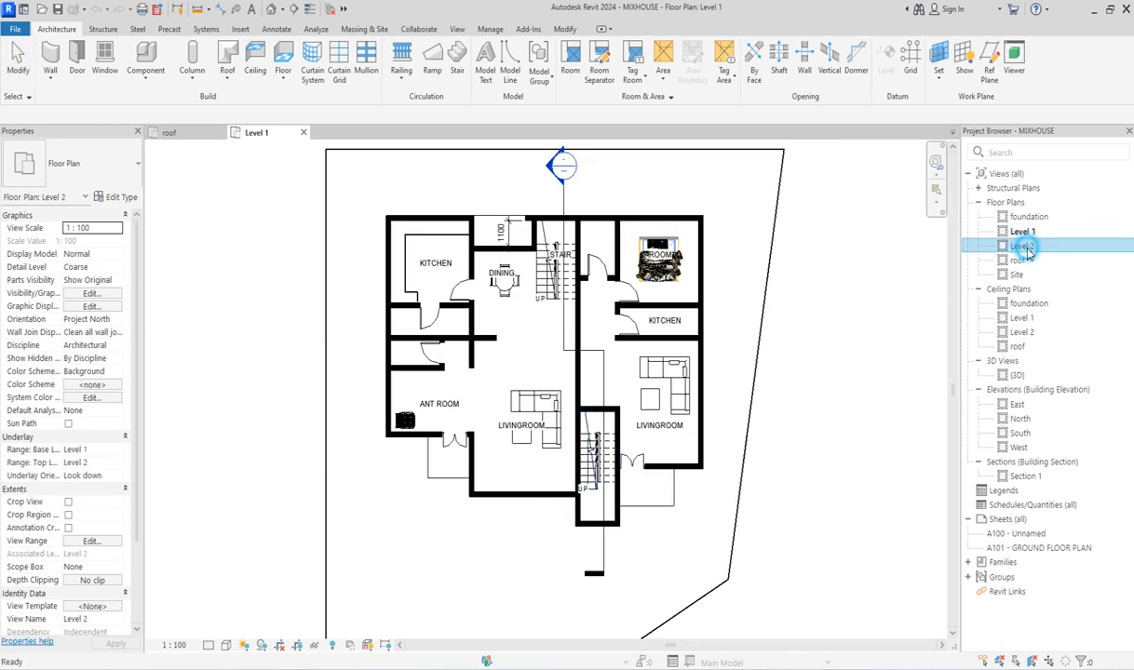
pyautogui.doubleClick(1017, 374)
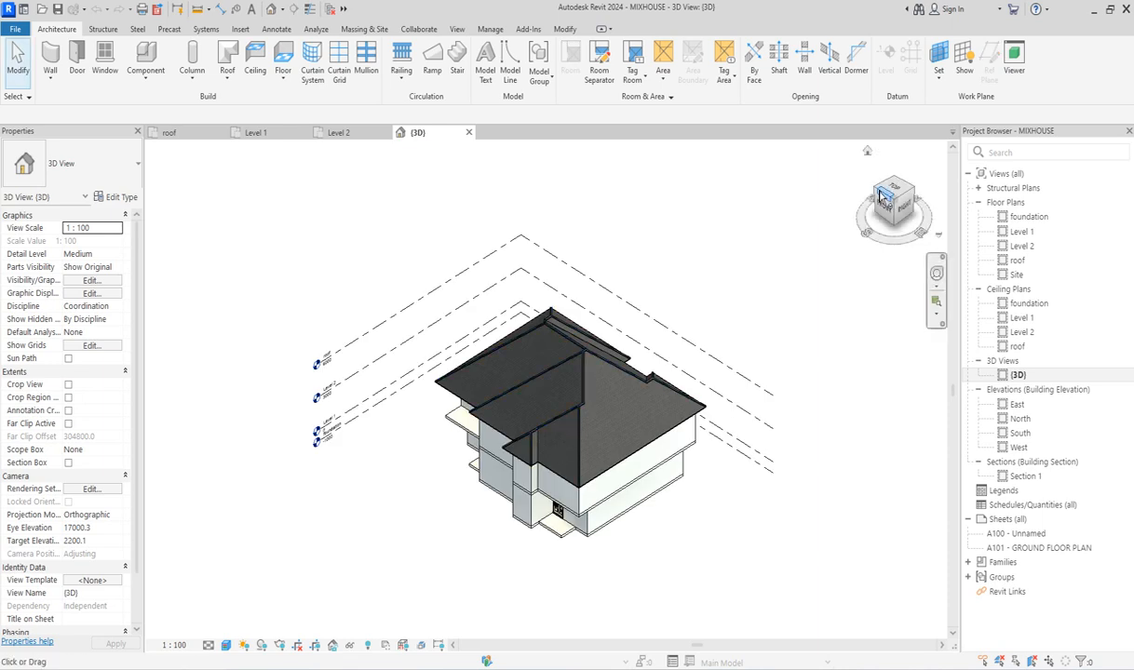
pyautogui.click(876, 193)
pyautogui.scroll(5, 514, 518)
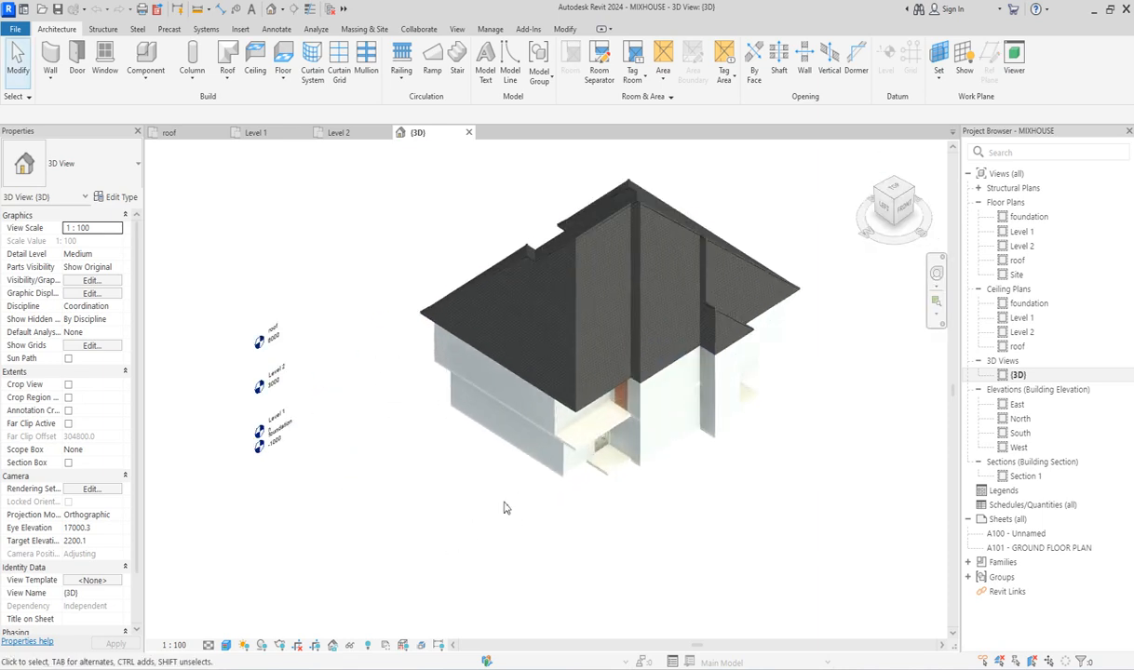
pyautogui.scroll(-4, 669, 432)
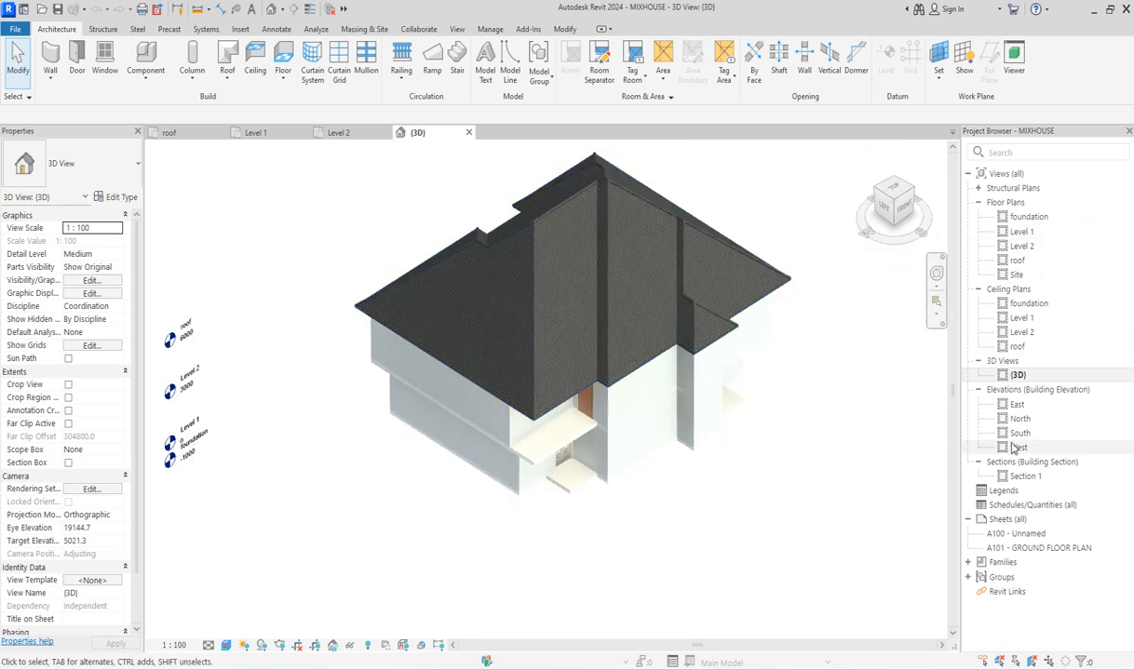
# Start an in-place model component in the Casework category, working in the roof floor plan.
pyautogui.doubleClick(1016, 261)
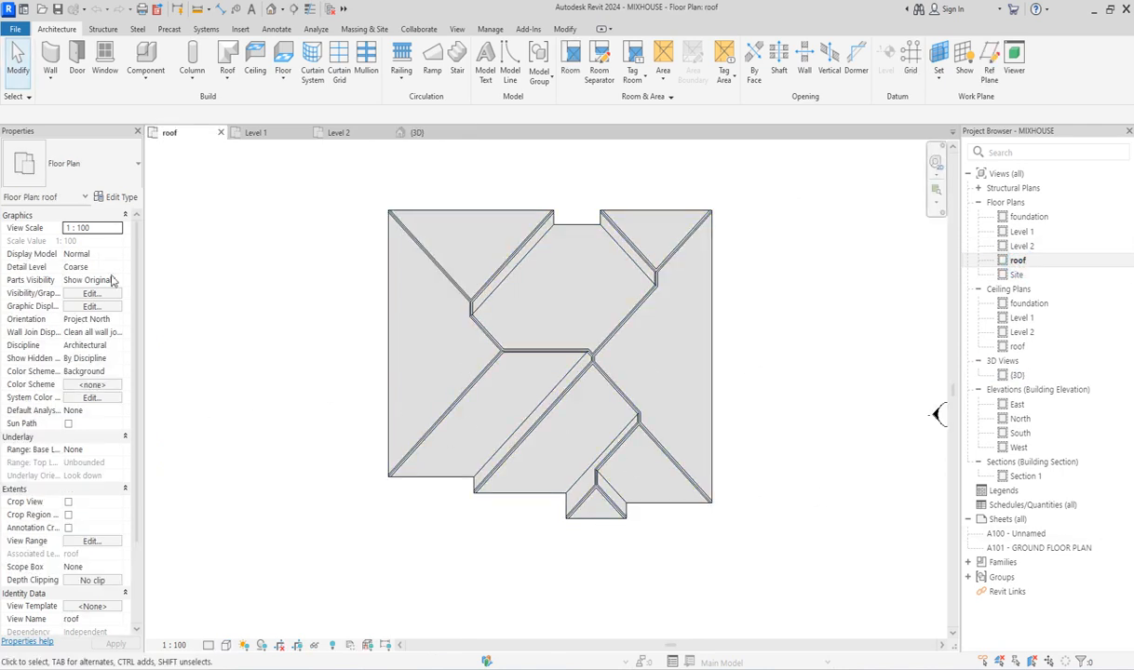
pyautogui.click(146, 58)
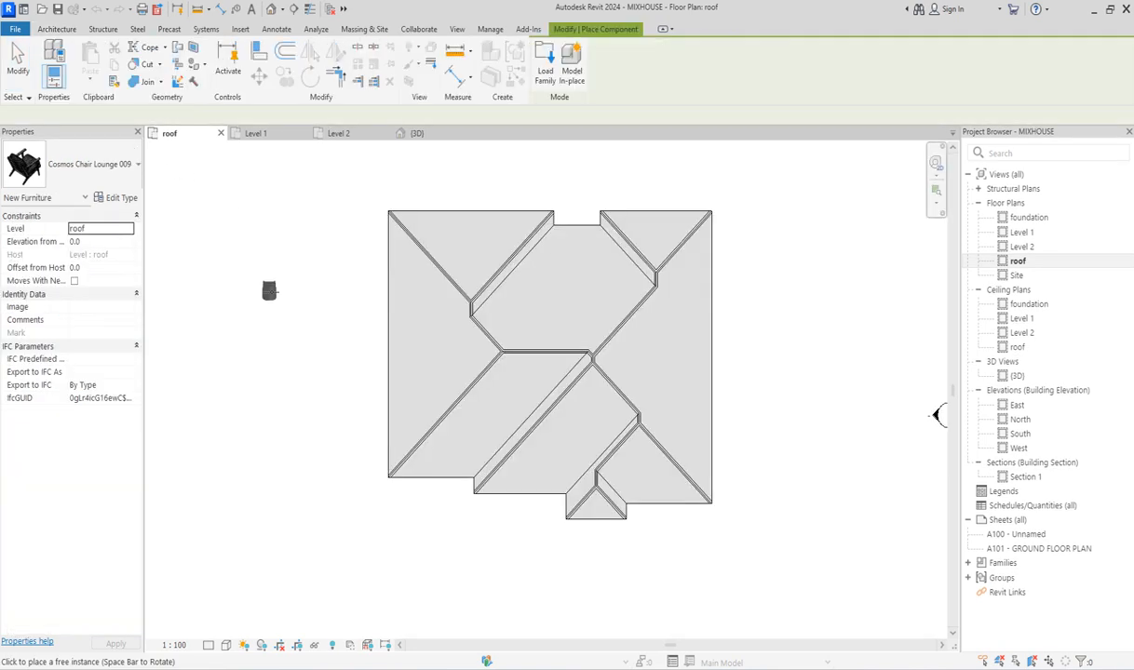
pyautogui.click(563, 70)
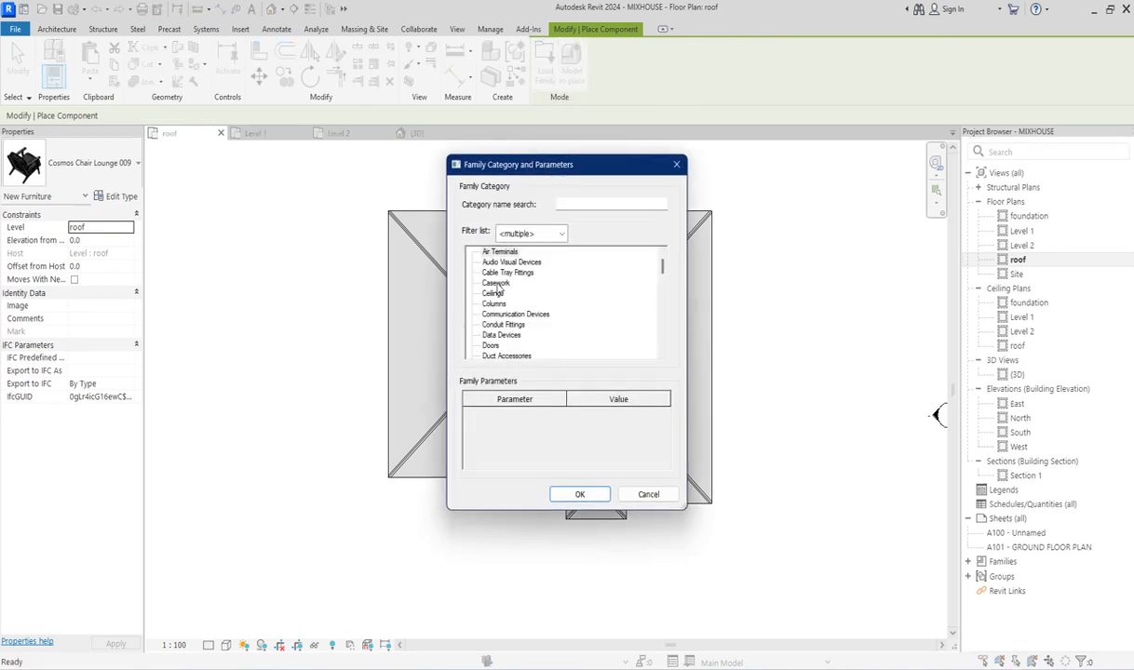
pyautogui.click(584, 497)
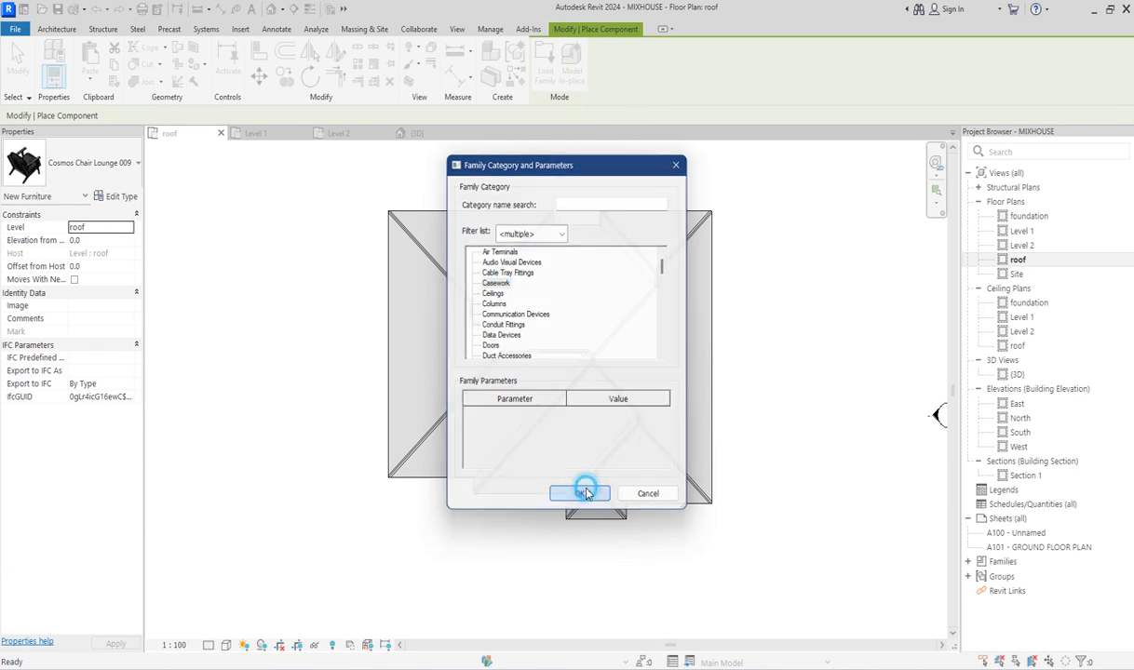
pyautogui.click(579, 369)
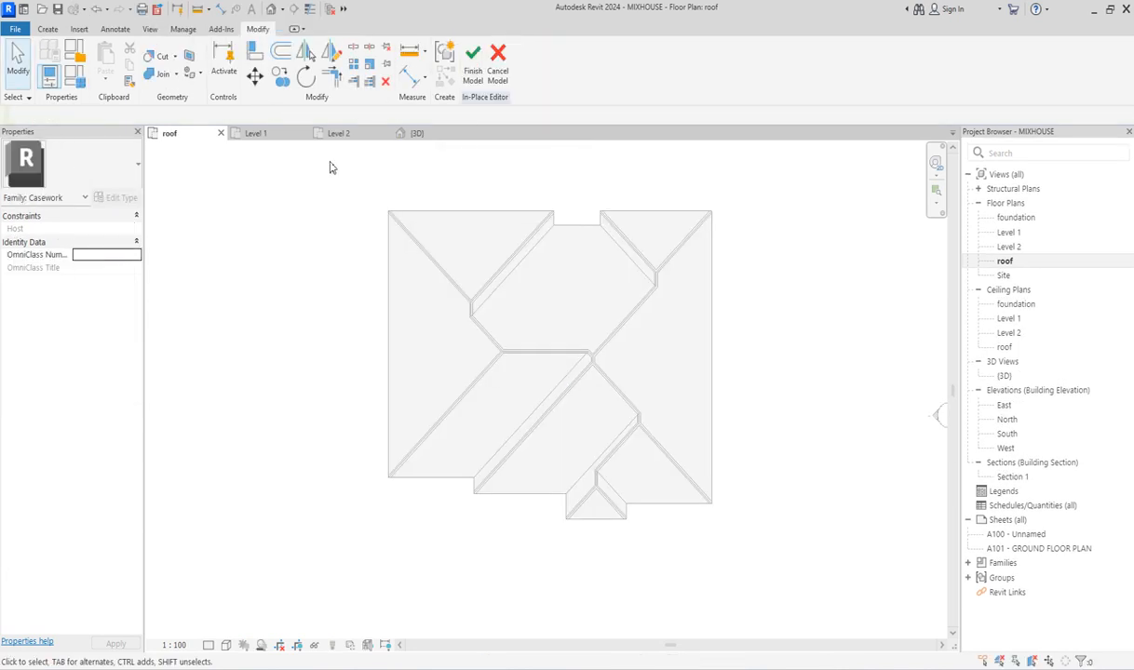
# Start a Sweep and sketch its path by picking the roof's east, north and west outline edges, including the north notch.
pyautogui.click(47, 30)
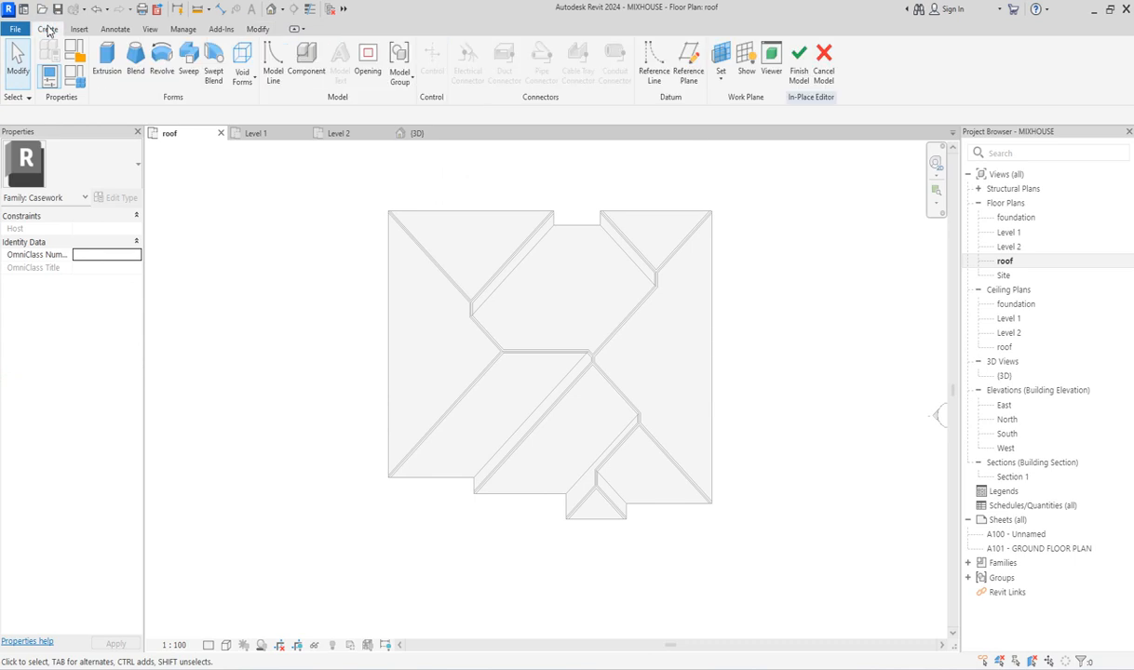
pyautogui.click(186, 78)
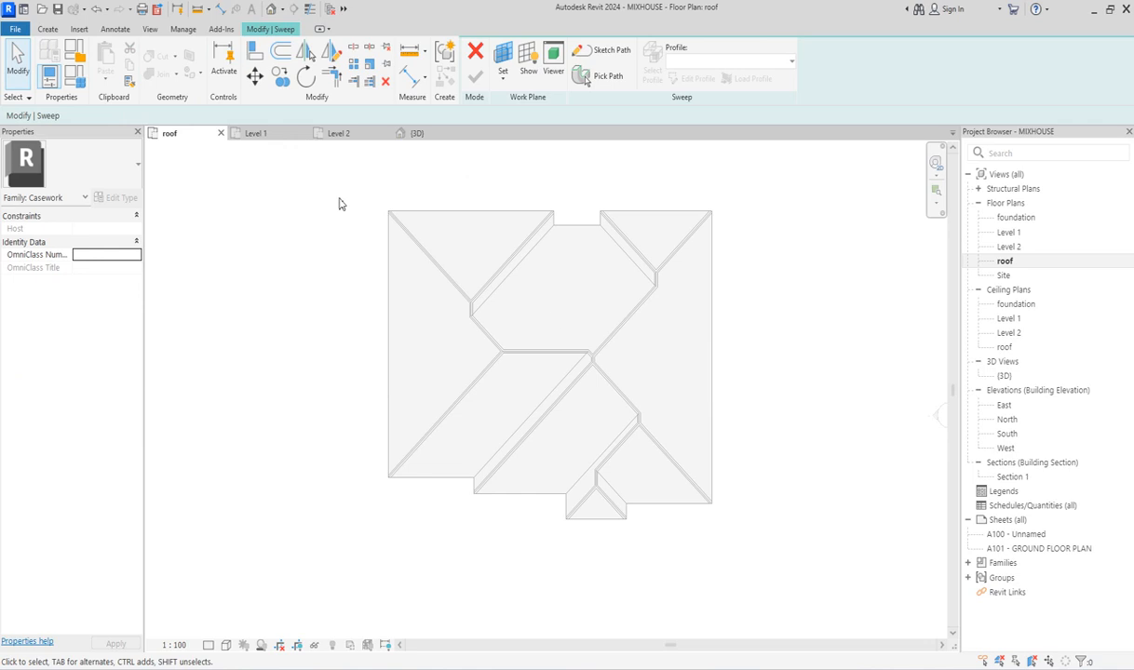
pyautogui.click(608, 50)
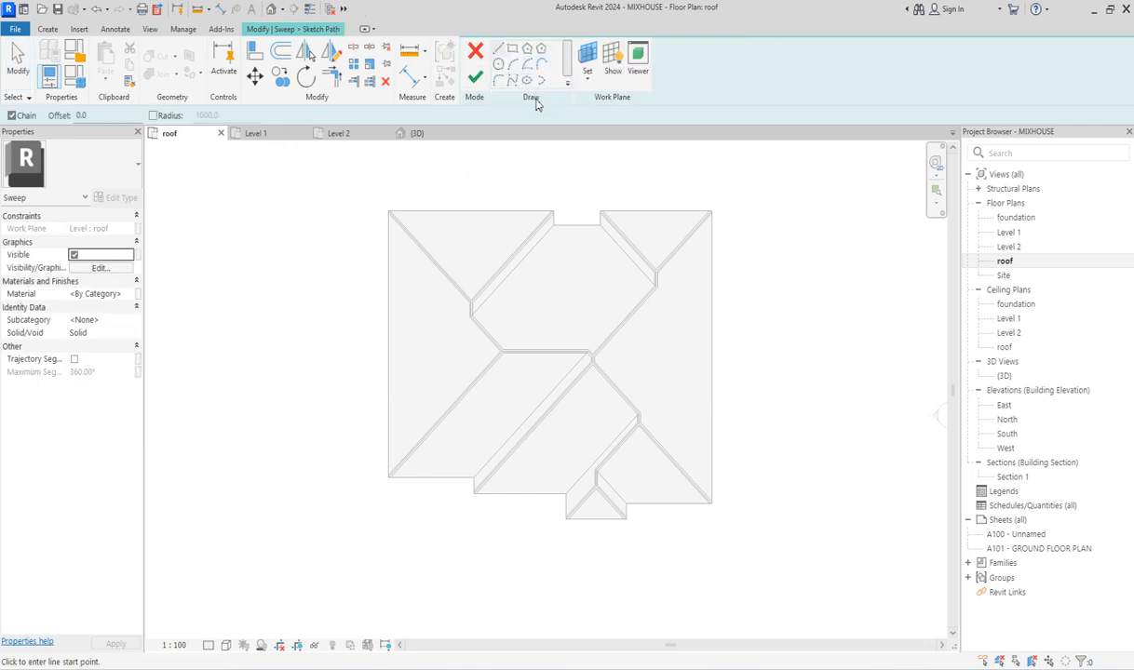
pyautogui.click(566, 86)
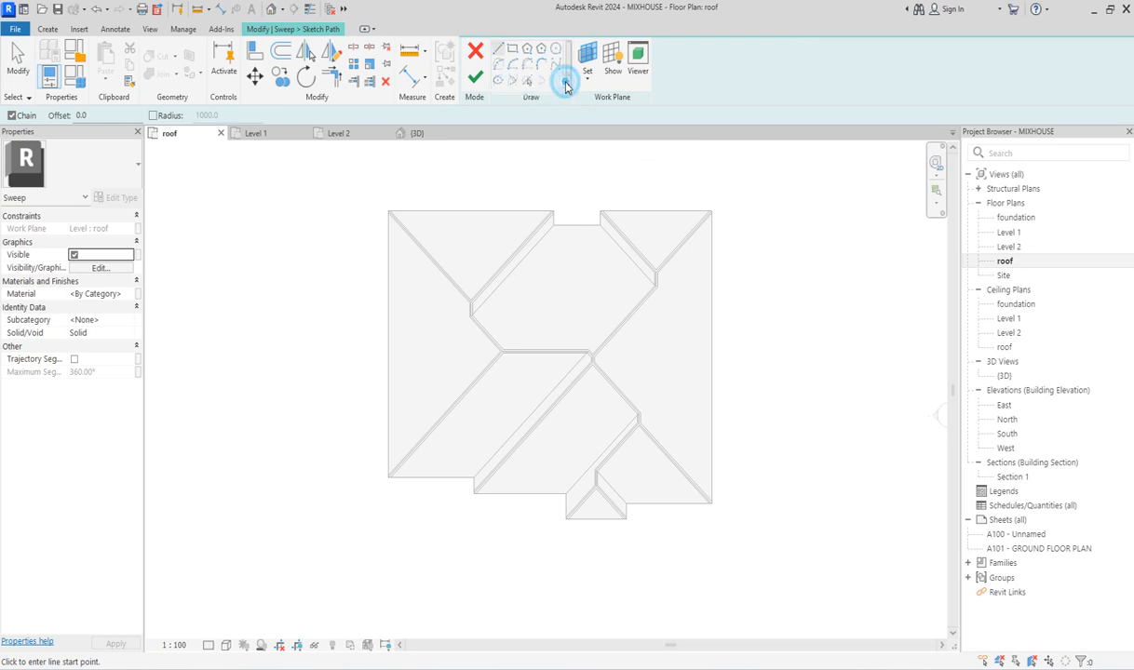
pyautogui.click(528, 83)
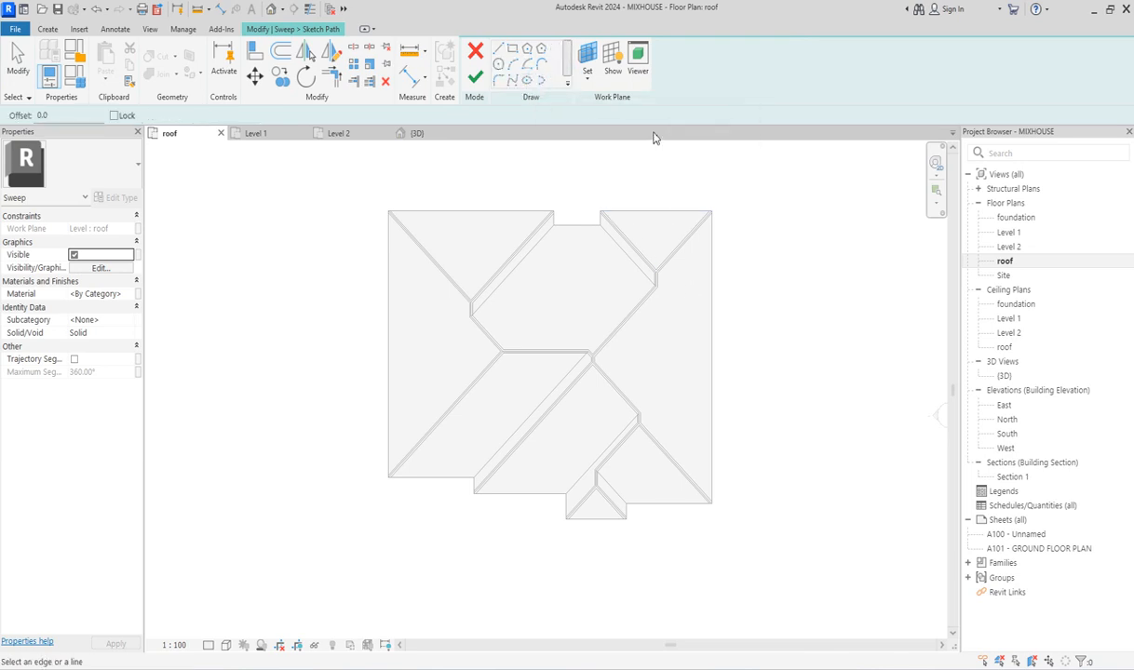
pyautogui.click(709, 289)
pyautogui.click(676, 210)
pyautogui.scroll(3, 589, 224)
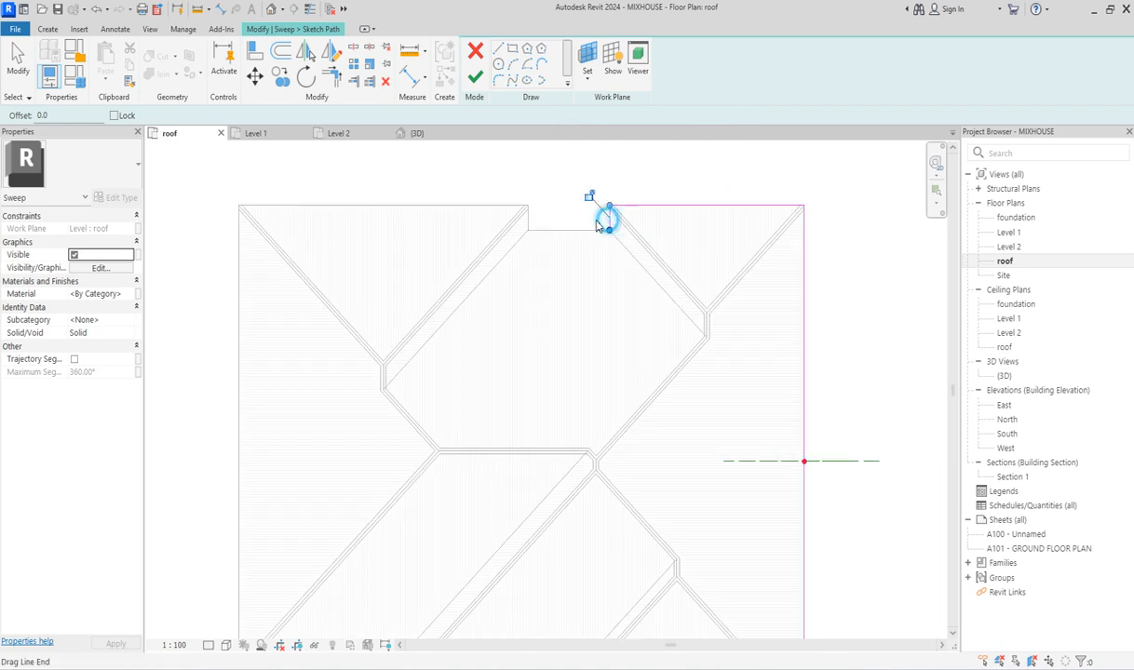
pyautogui.click(549, 230)
pyautogui.click(466, 205)
pyautogui.click(237, 298)
pyautogui.scroll(-3, 303, 223)
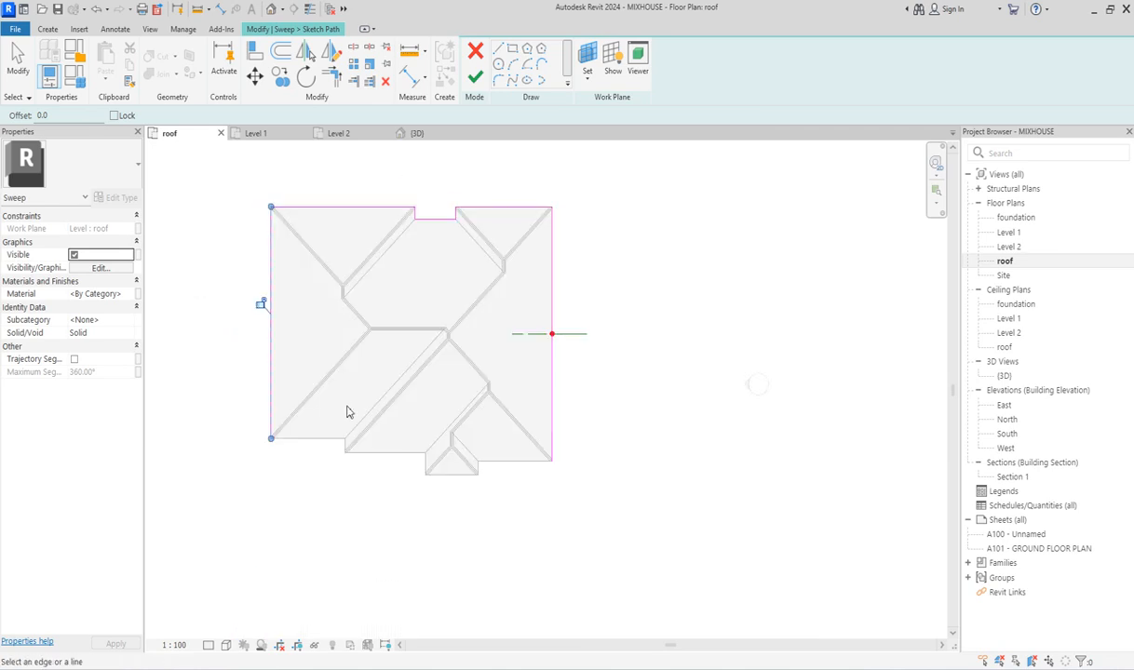
# Pick the stepped south edges of the roof outline to close the sweep path, and finish the path sketch.
pyautogui.click(320, 437)
pyautogui.scroll(4, 337, 462)
pyautogui.click(355, 431)
pyautogui.click(387, 455)
pyautogui.click(567, 476)
pyautogui.click(596, 519)
pyautogui.click(711, 494)
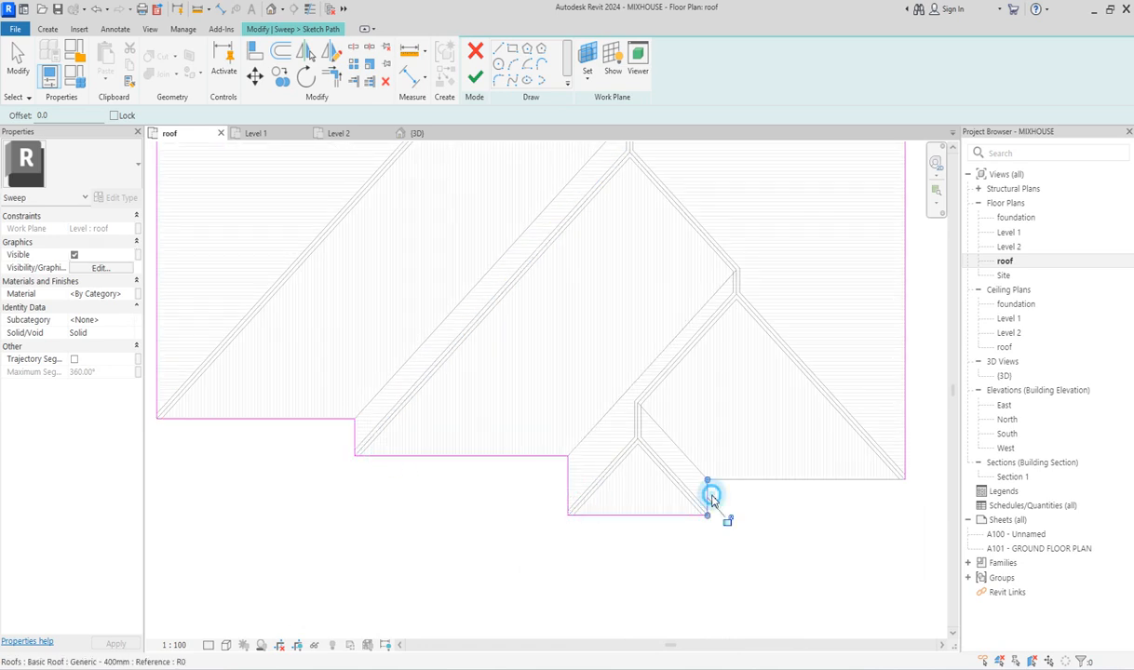
pyautogui.click(736, 483)
pyautogui.scroll(-2, 720, 478)
pyautogui.scroll(-2, 720, 484)
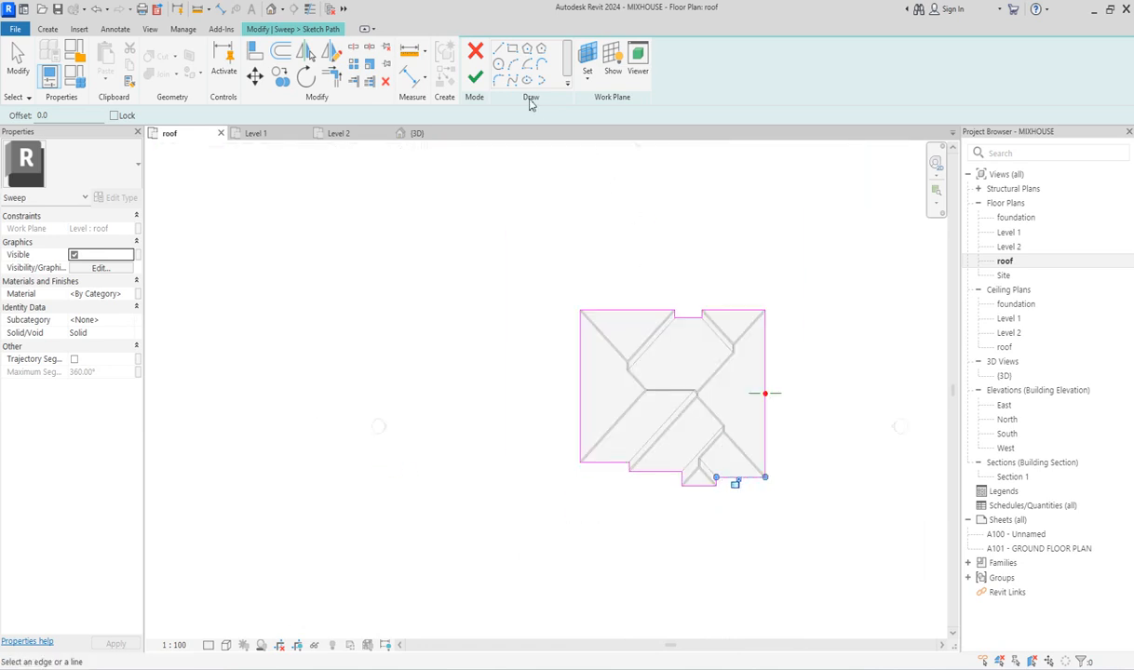
pyautogui.click(475, 80)
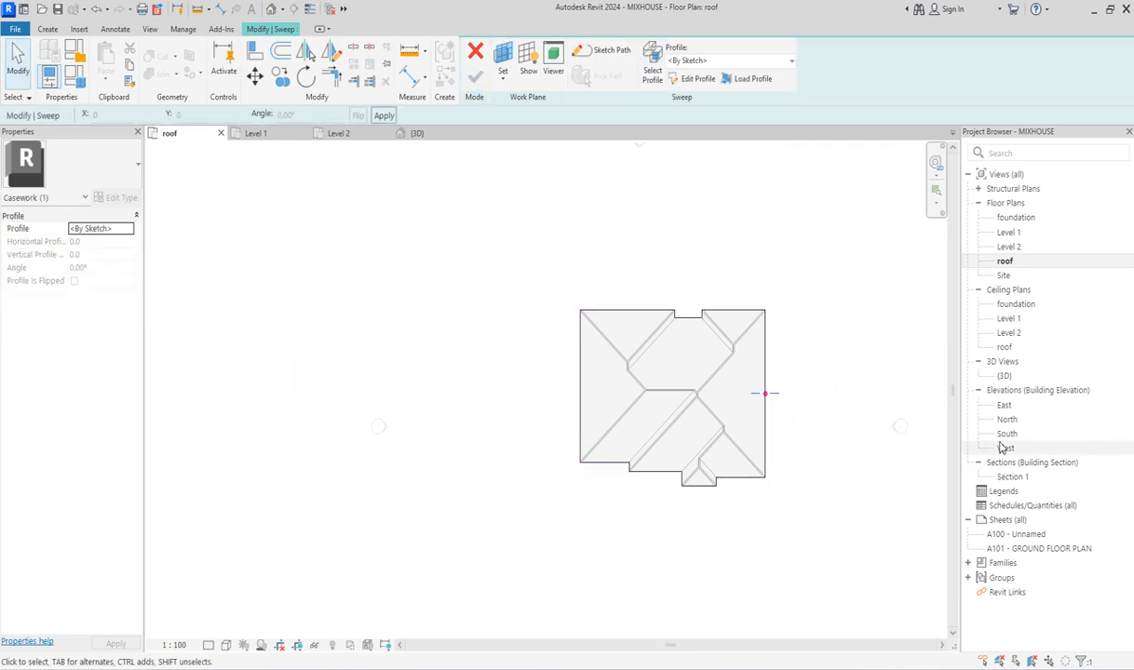
# Open the South elevation at the roof's east eave corner and set its visual style to Hidden Line.
pyautogui.doubleClick(1005, 434)
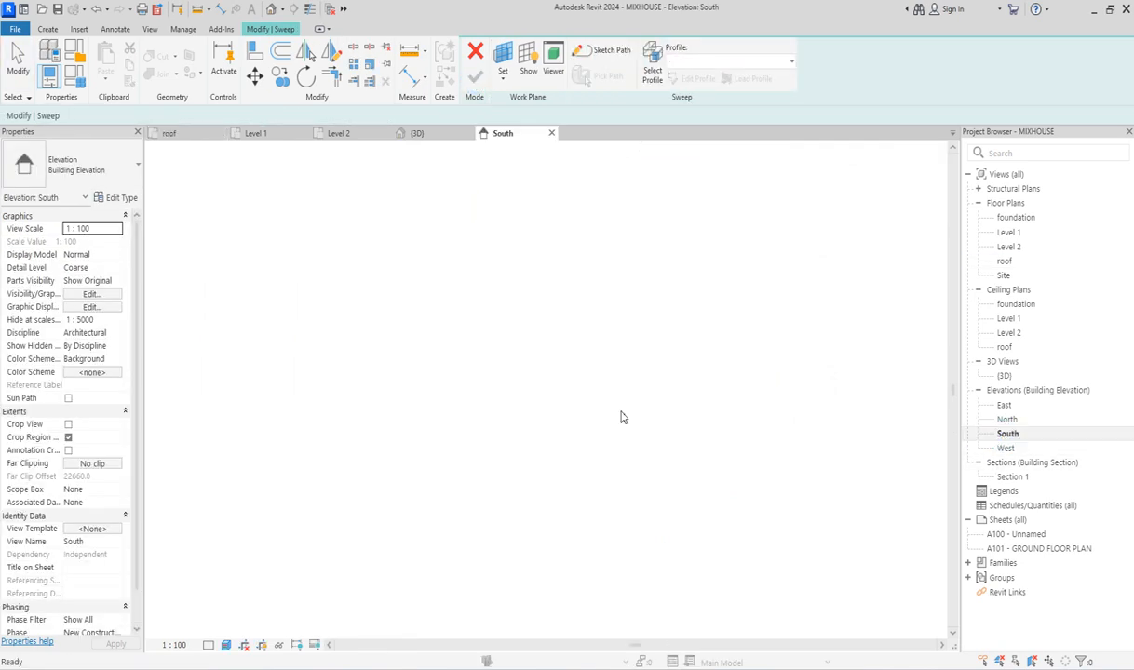
pyautogui.scroll(4, 796, 433)
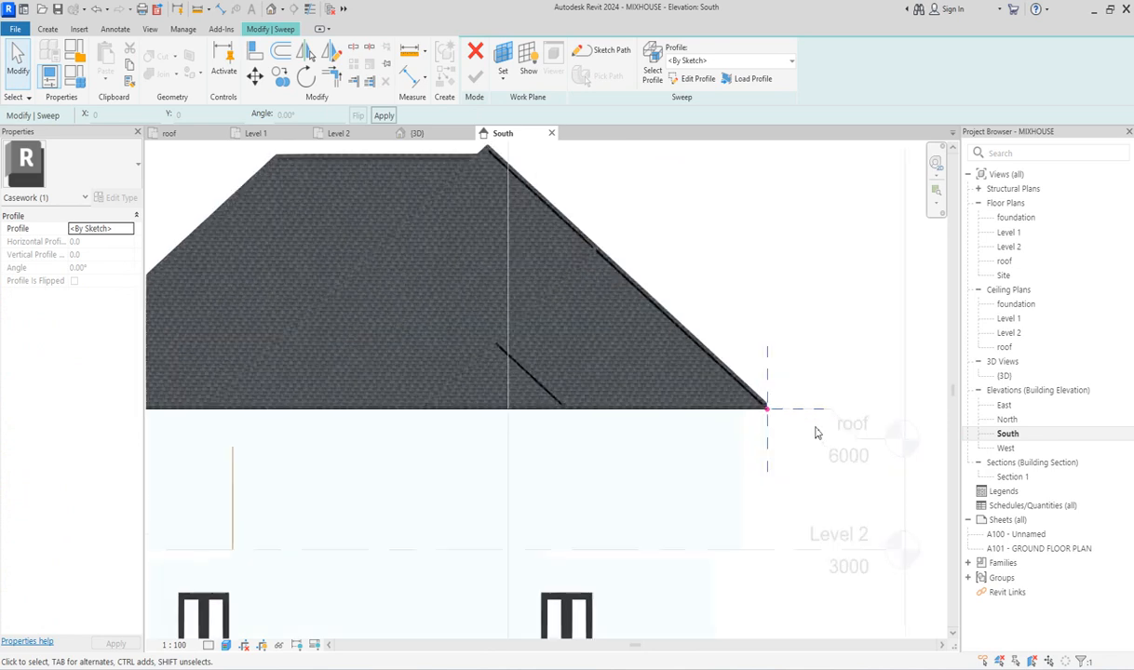
pyautogui.scroll(4, 816, 431)
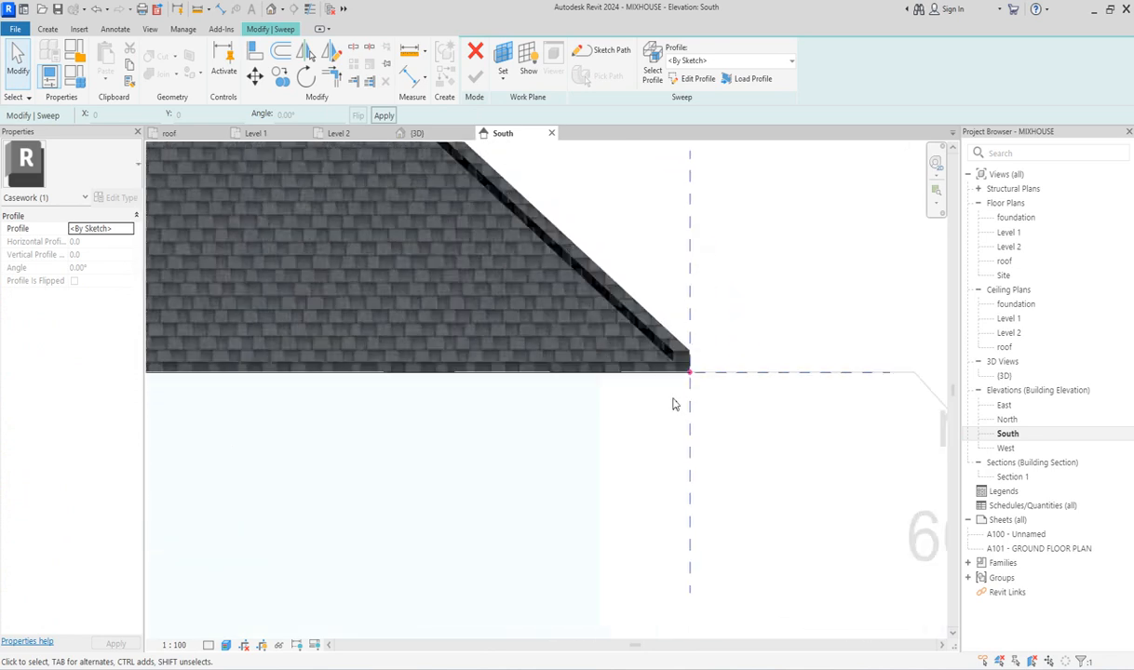
pyautogui.scroll(-3, 673, 399)
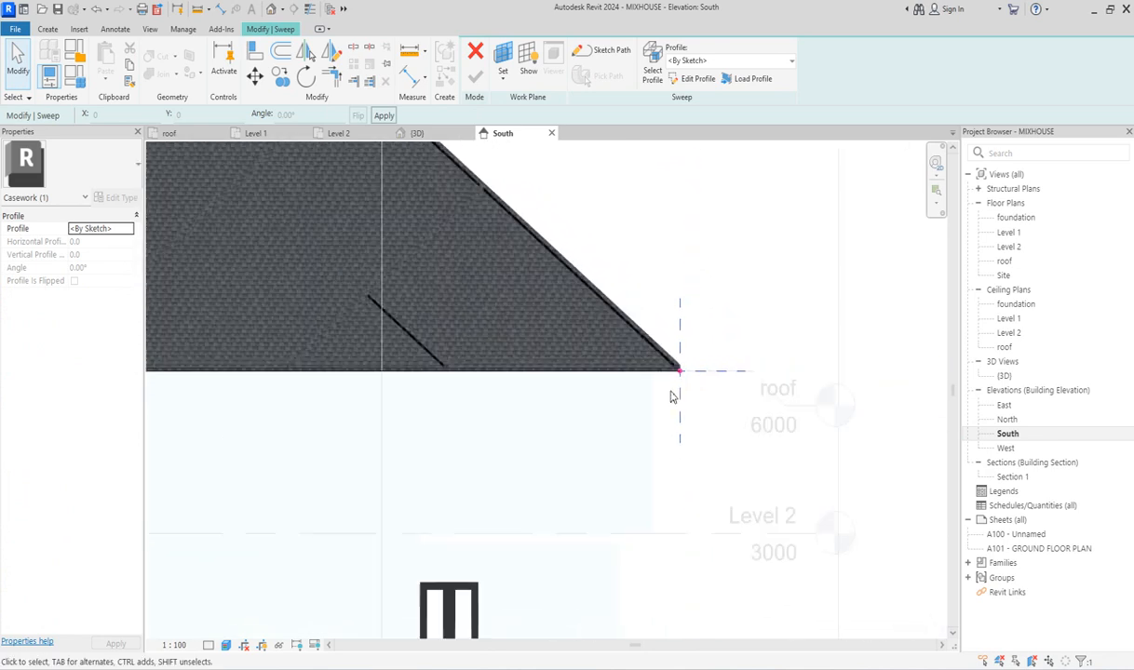
pyautogui.scroll(-2, 666, 479)
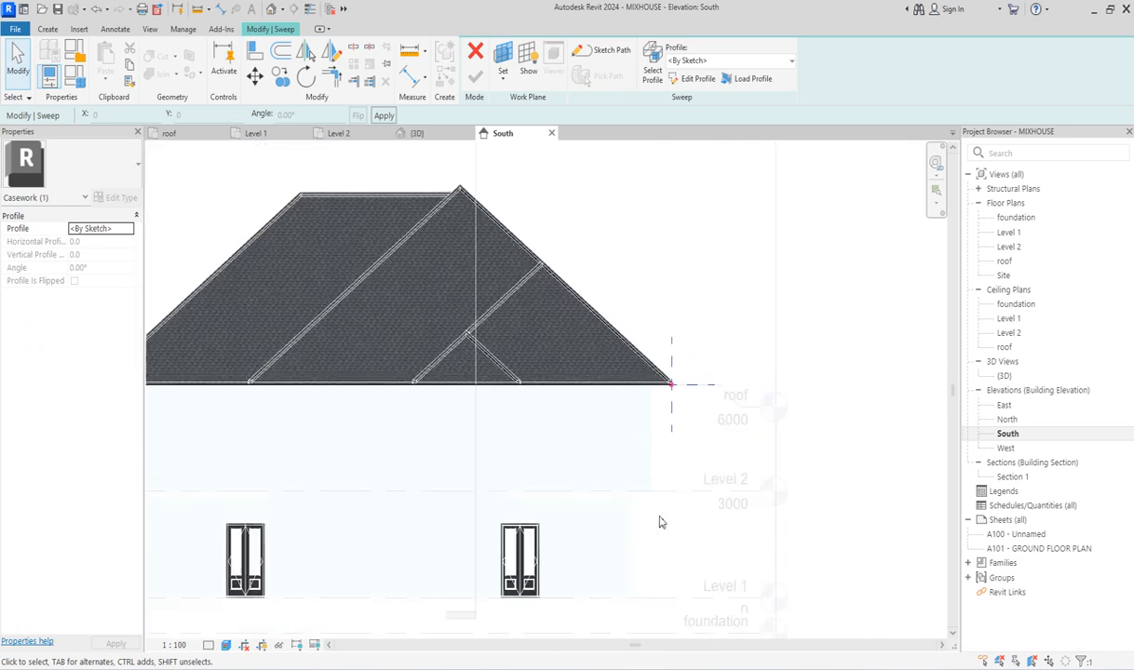
pyautogui.click(225, 645)
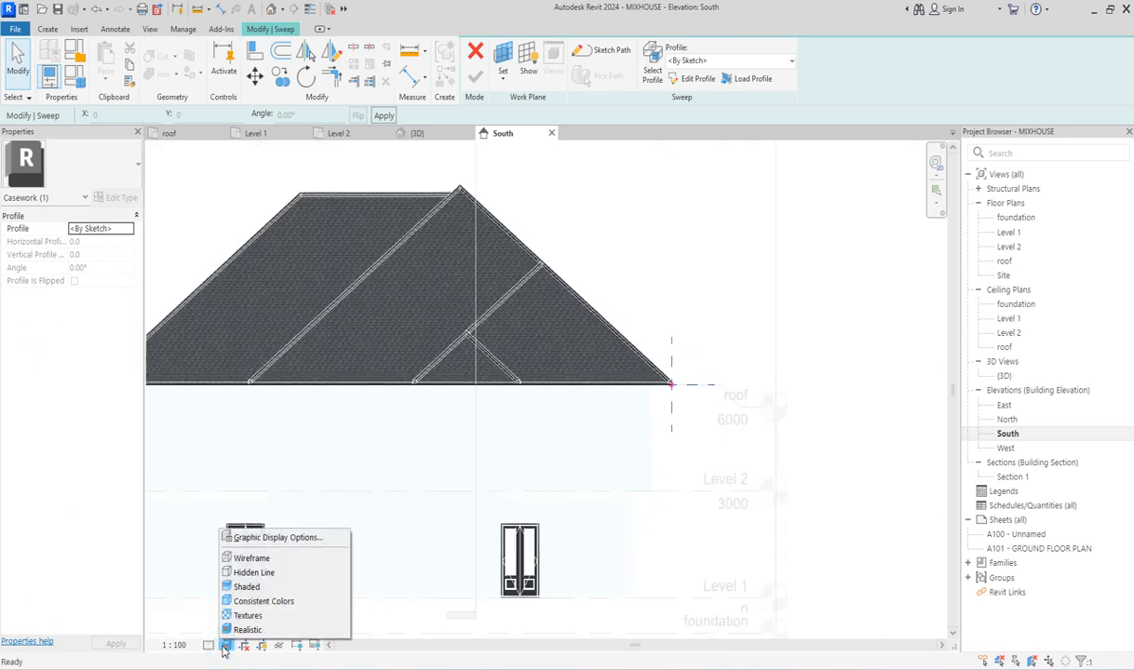
pyautogui.click(244, 547)
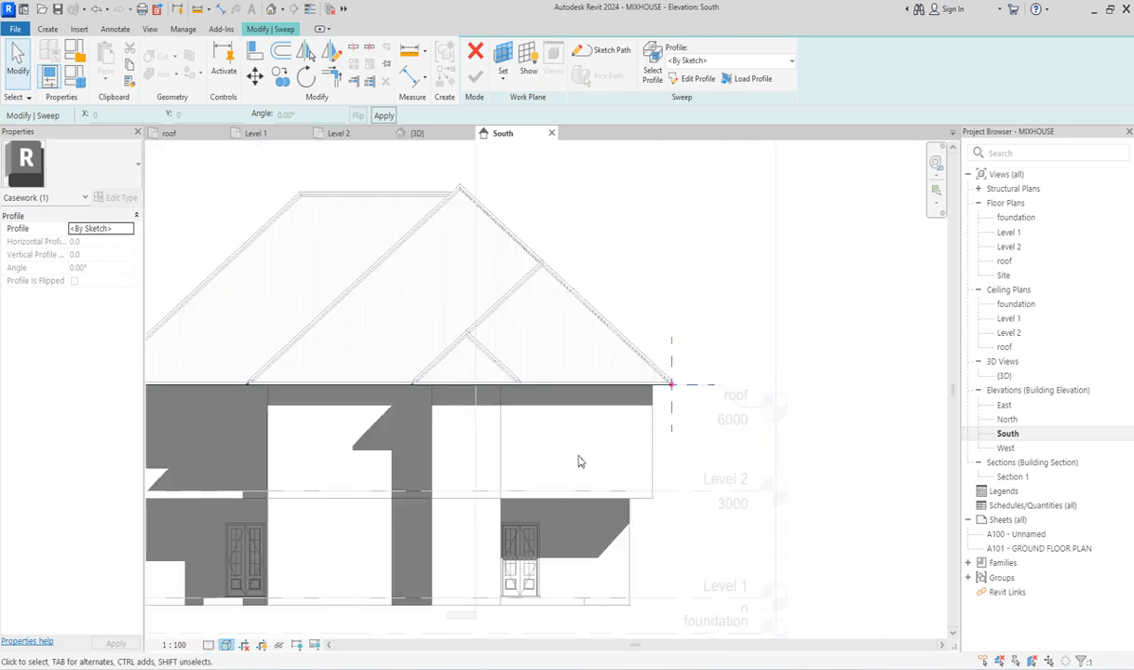
pyautogui.scroll(3, 668, 388)
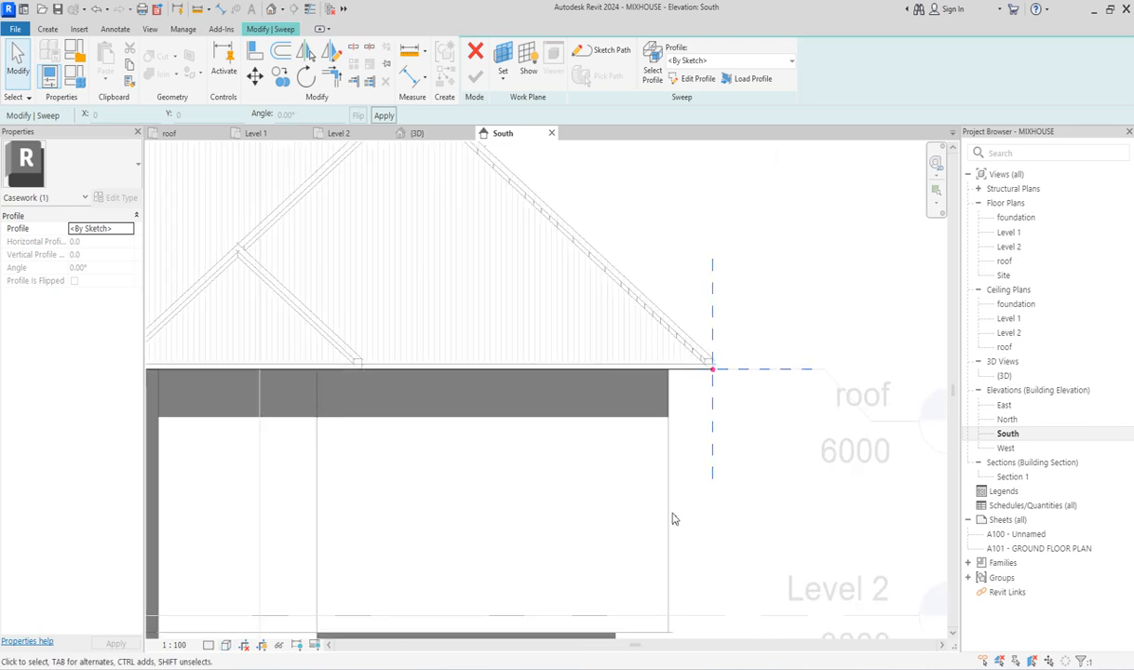
# Start the sweep profile sketch with a line from the roof's eave corner to the wall face, and continue 320 mm down the wall.
pyautogui.click(703, 80)
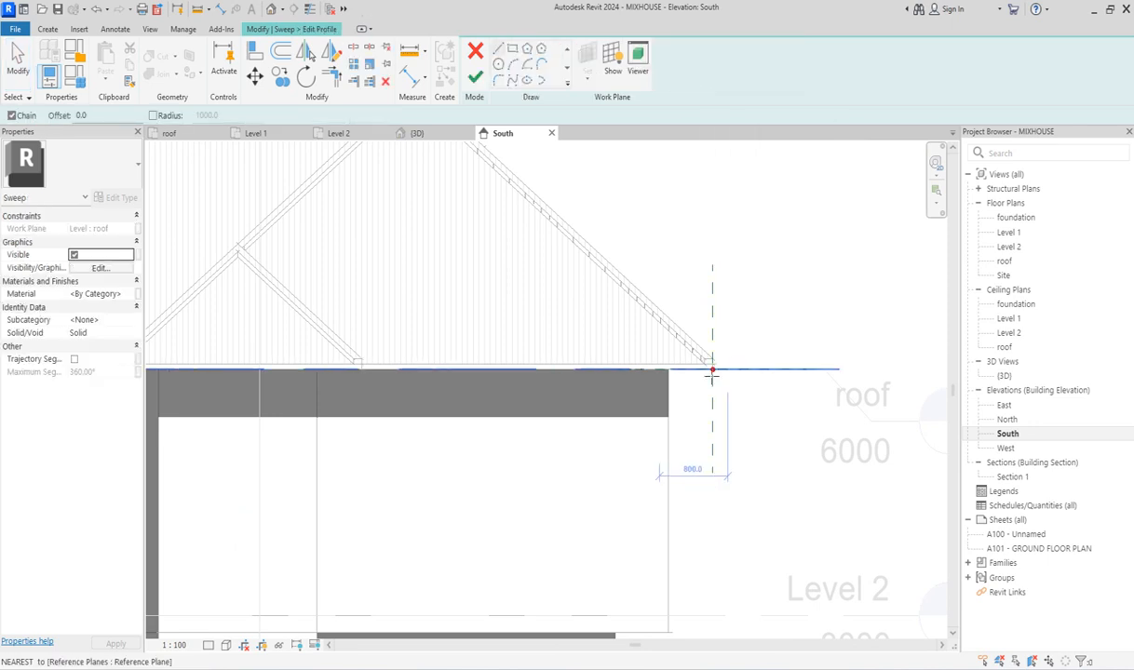
pyautogui.scroll(4, 715, 375)
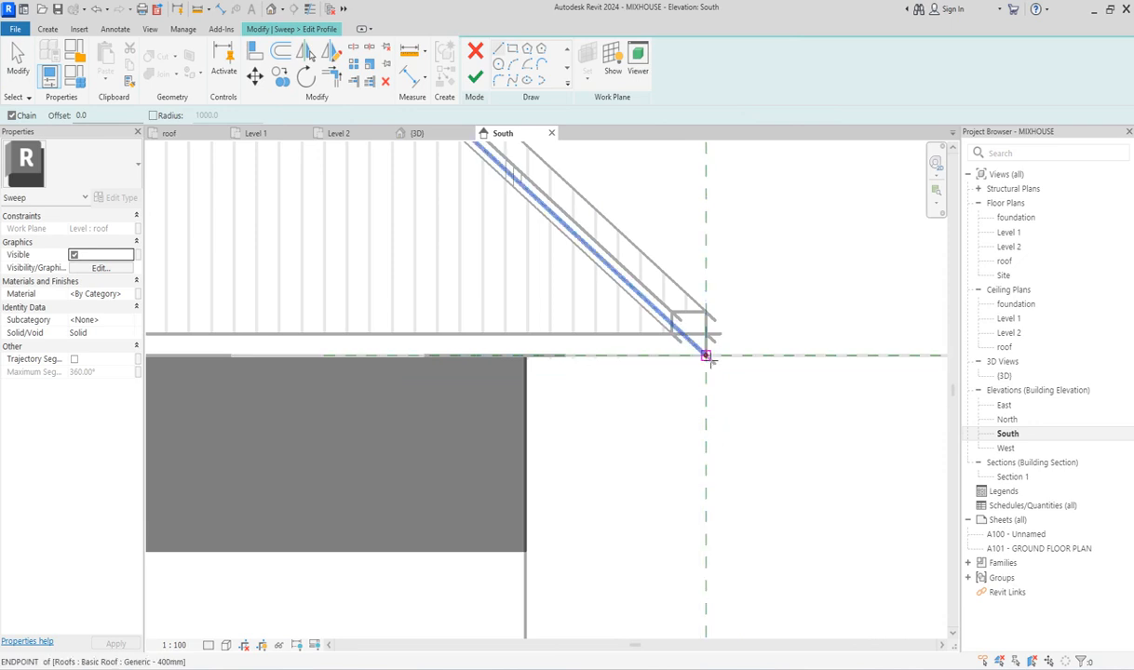
pyautogui.click(706, 356)
pyautogui.click(524, 355)
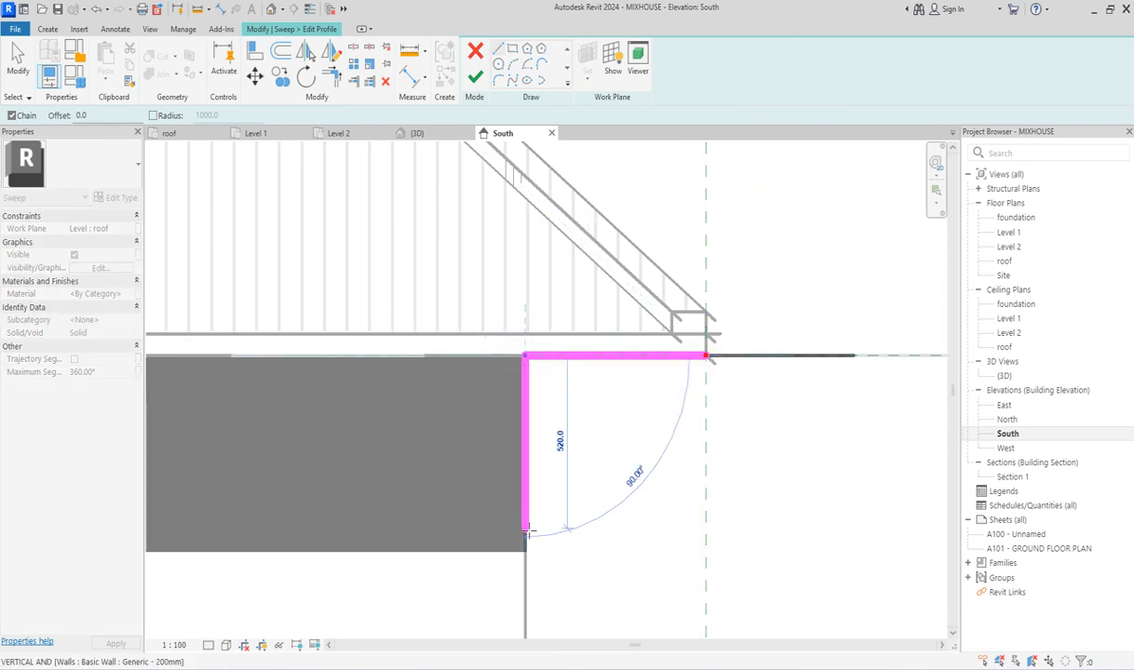
pyautogui.write('32')
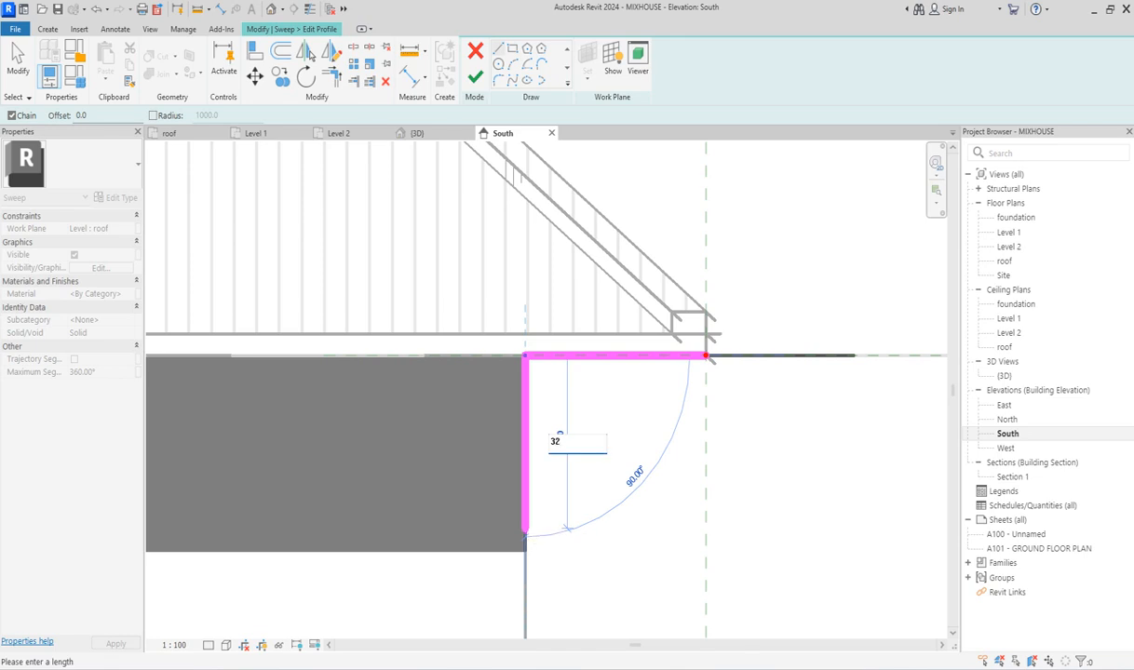
pyautogui.write('0')
pyautogui.press('Return')
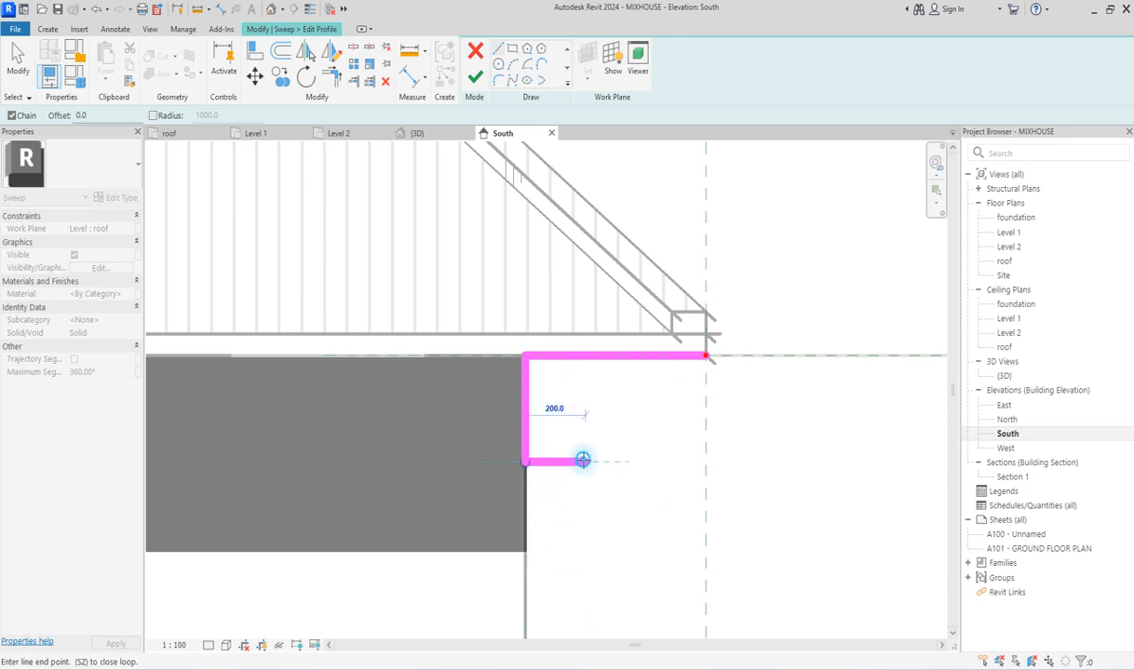
# Sketch a bottom edge about 200 mm long, and close the profile with stepped and sloped segments up to the eave corner.
pyautogui.click(585, 460)
pyautogui.click(586, 435)
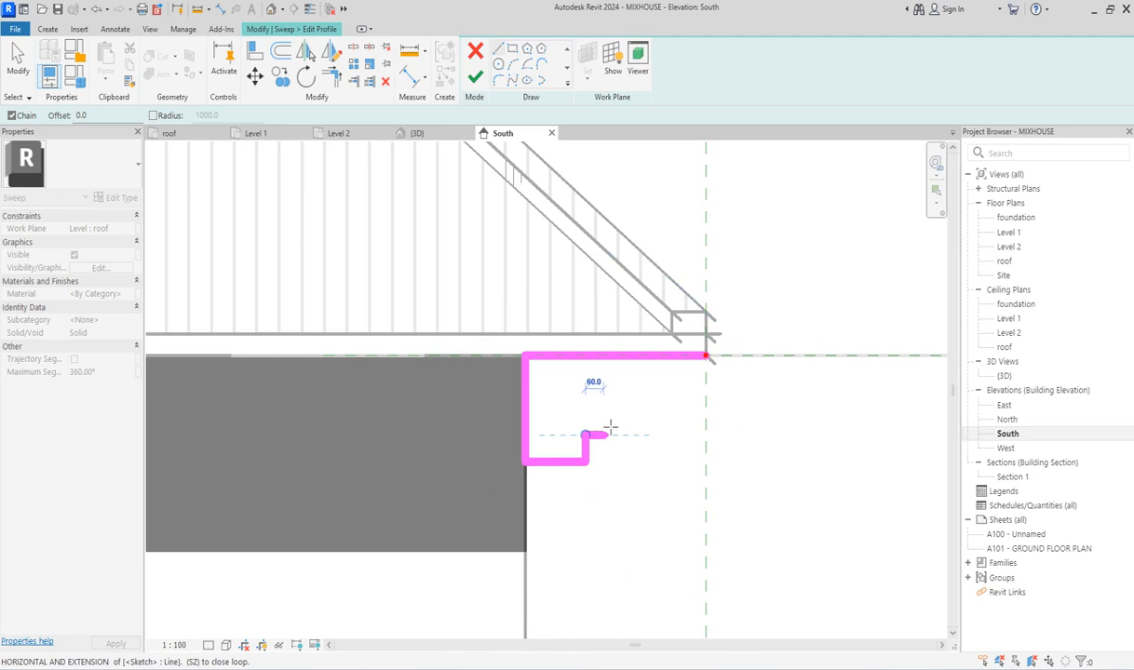
pyautogui.click(626, 424)
pyautogui.click(626, 397)
pyautogui.click(676, 396)
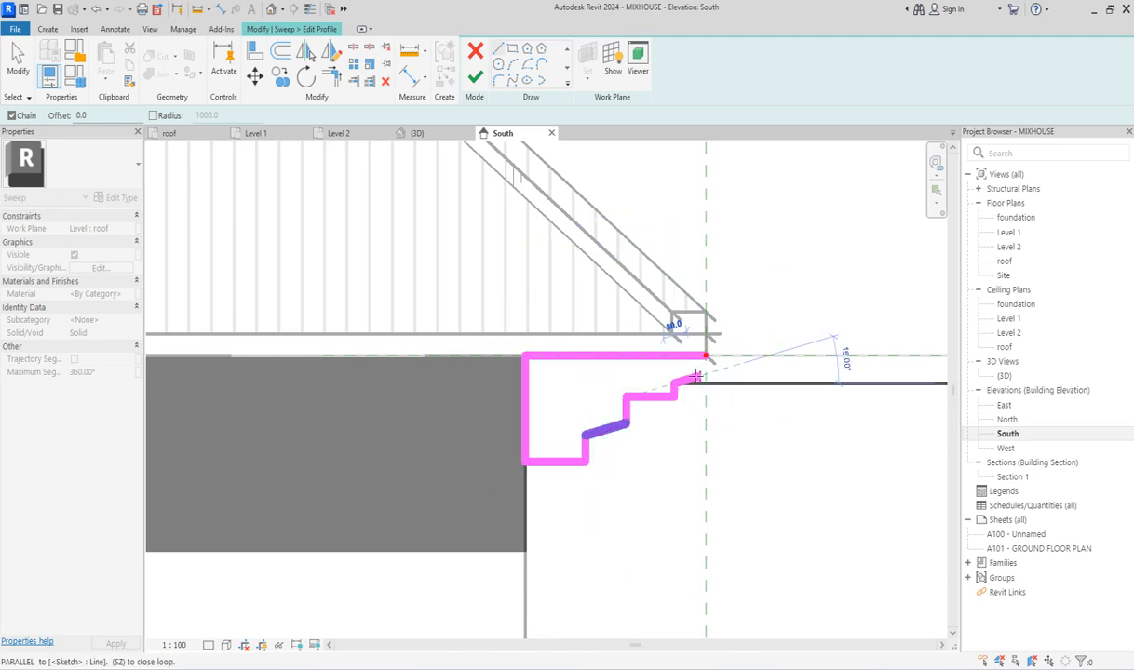
pyautogui.click(698, 374)
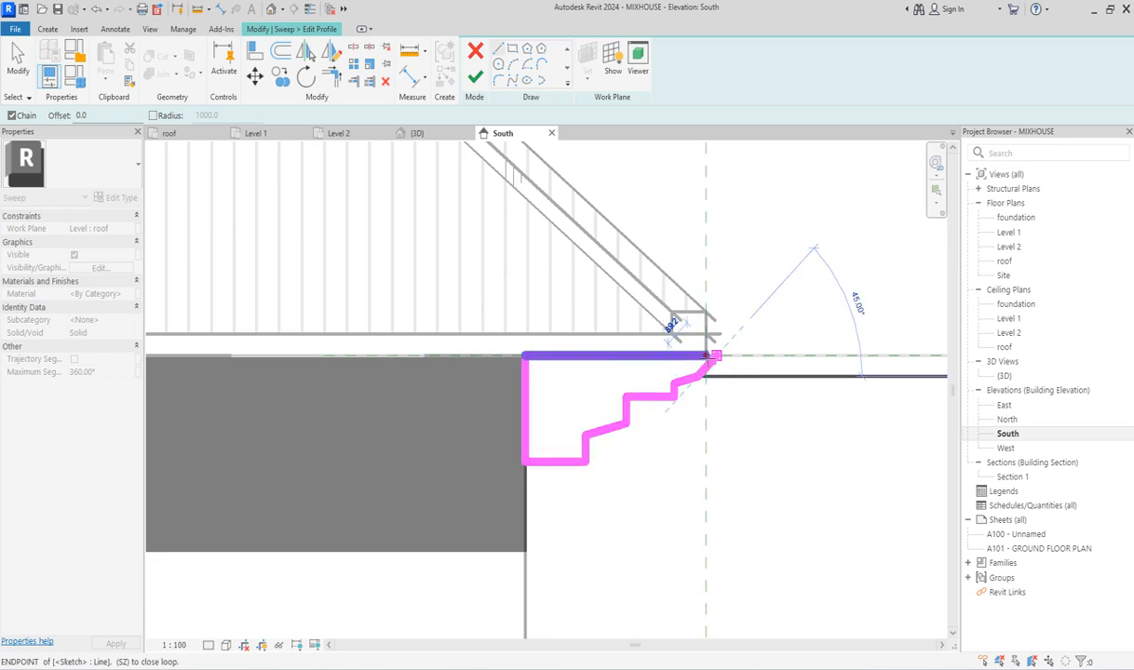
pyautogui.scroll(3, 714, 355)
pyautogui.click(713, 355)
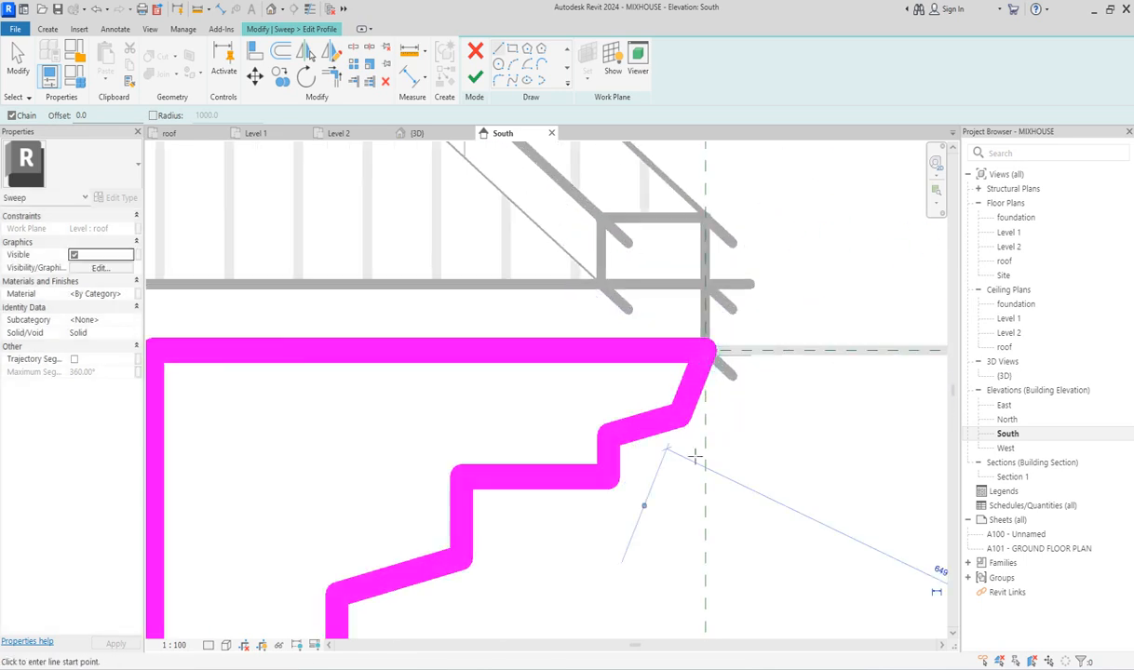
# Switch on thin line display, and finish the profile sketch and the sweep.
pyautogui.click(312, 11)
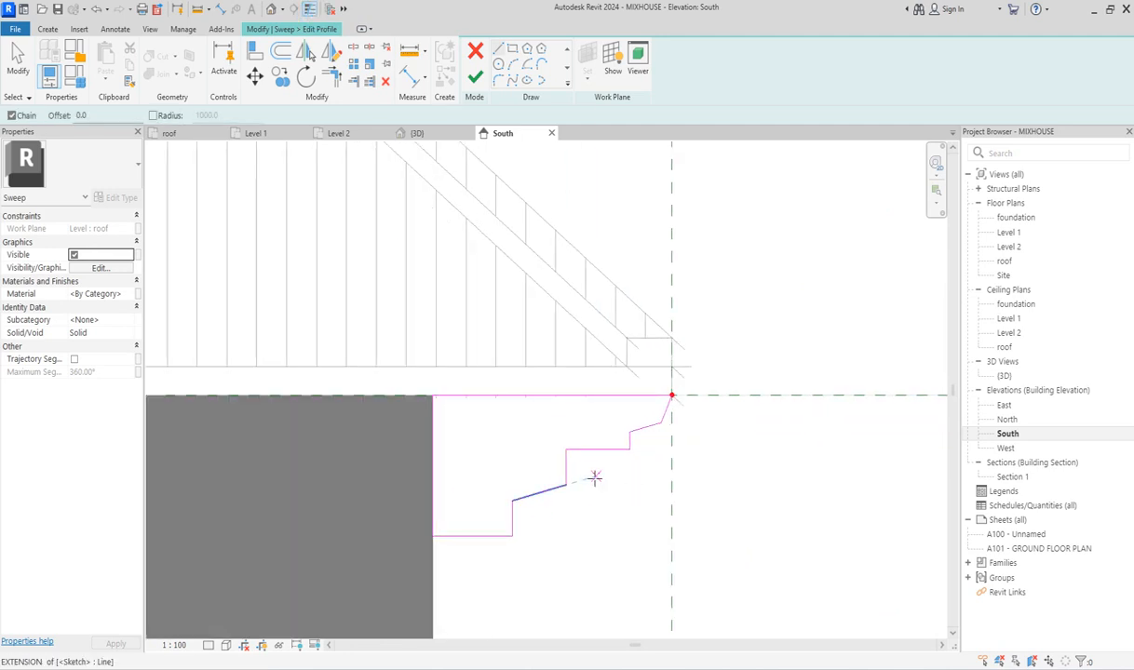
pyautogui.click(475, 77)
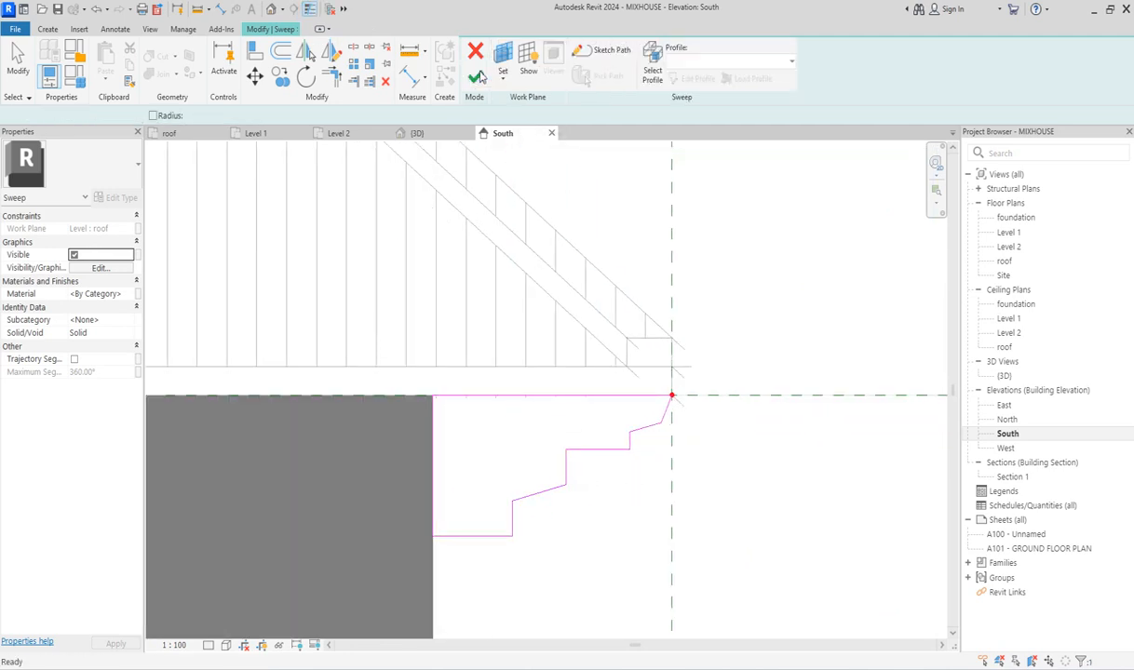
pyautogui.click(478, 75)
pyautogui.scroll(-5, 663, 410)
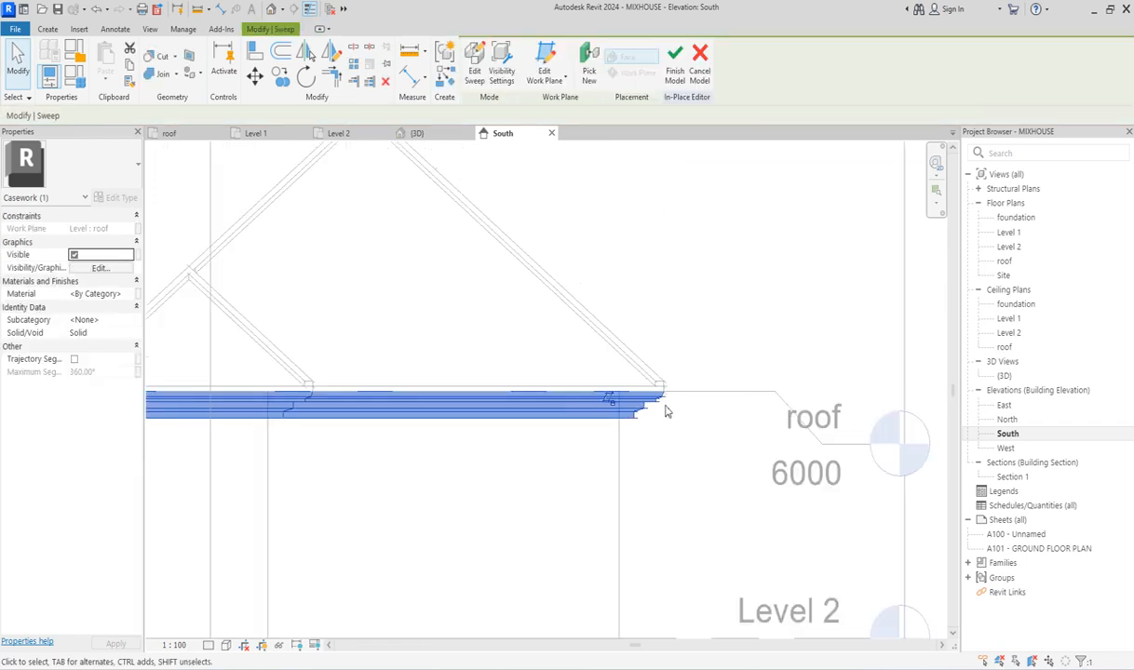
pyautogui.press('Escape')
# Finish the in-place model of the eaves sweep and check it in the South elevation.
pyautogui.scroll(3, 650, 431)
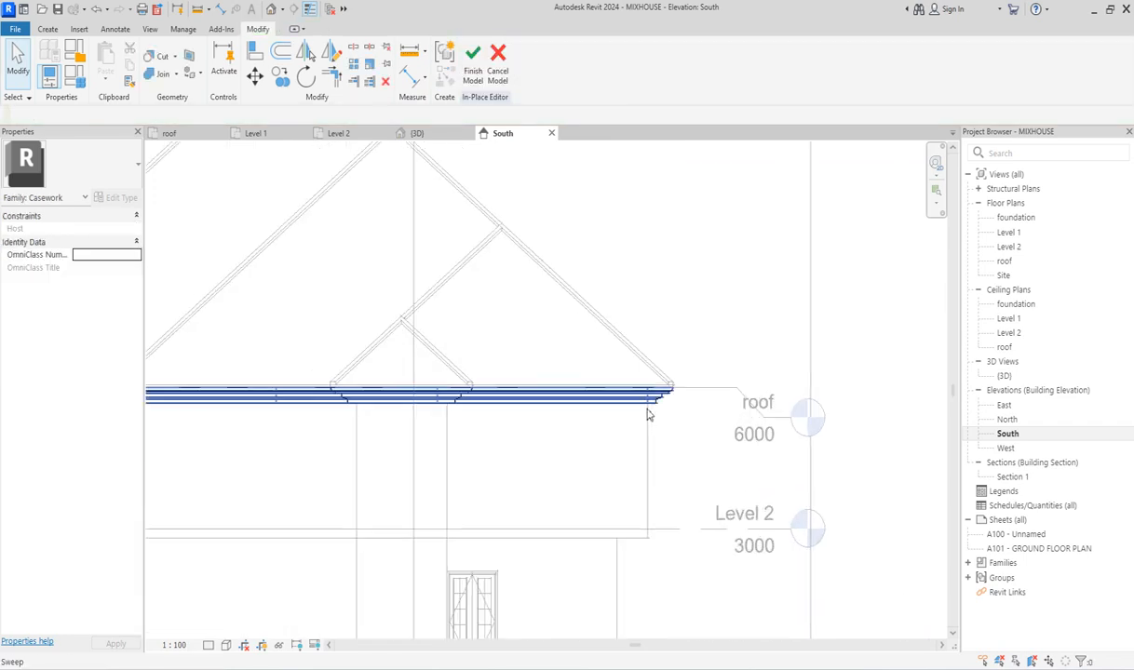
pyautogui.scroll(-5, 525, 400)
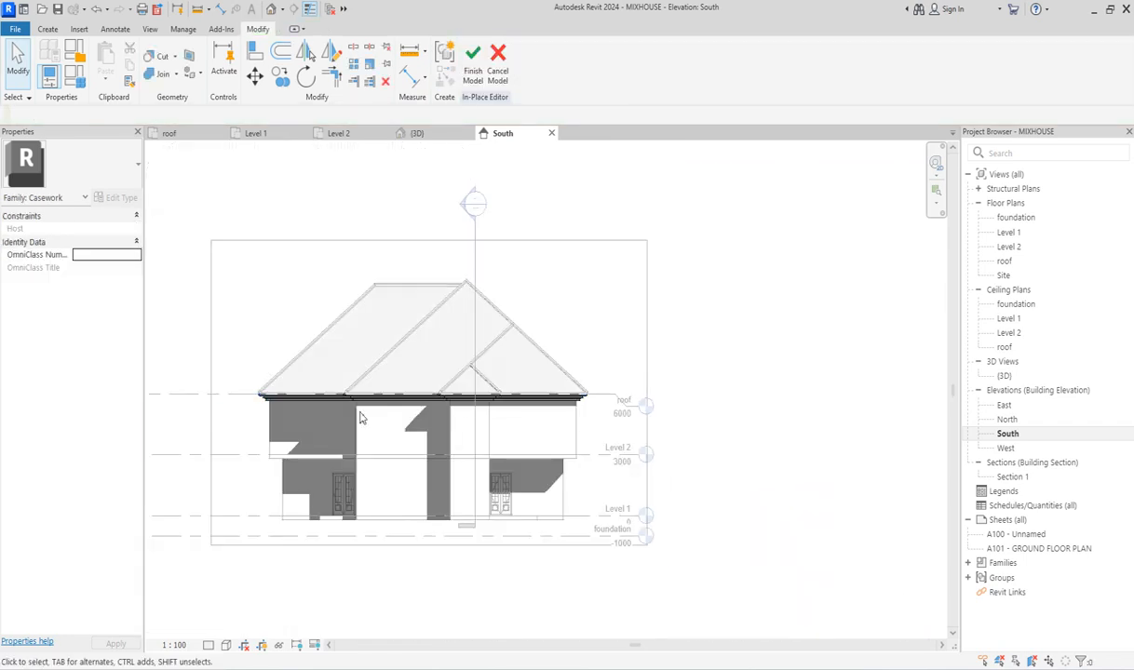
pyautogui.scroll(3, 491, 420)
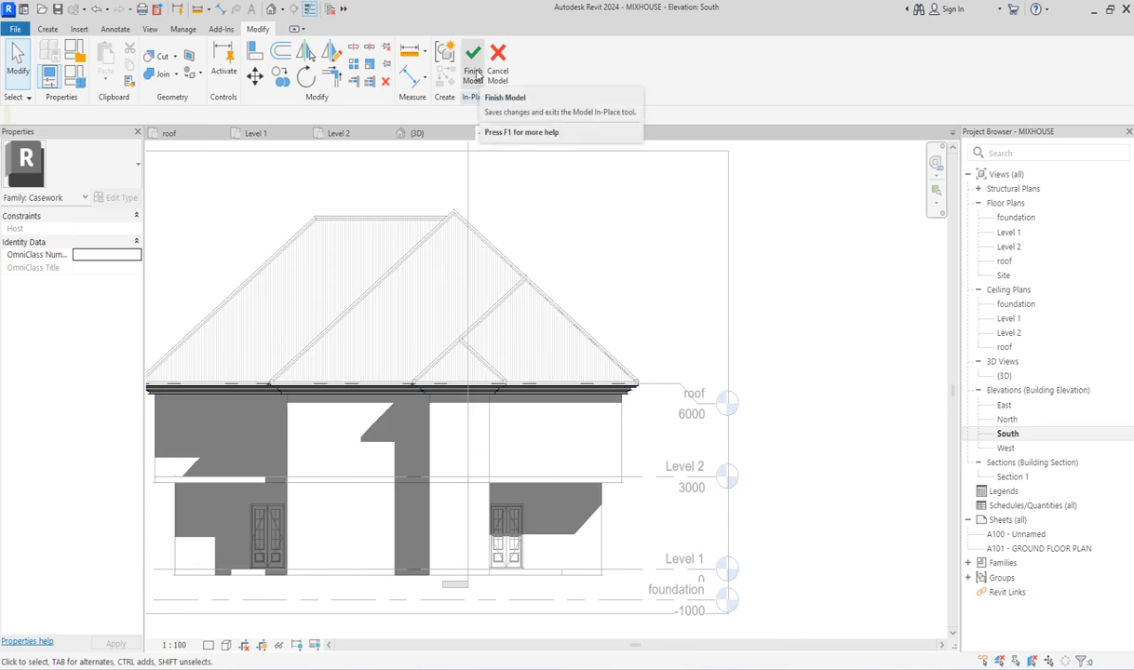
pyautogui.click(473, 63)
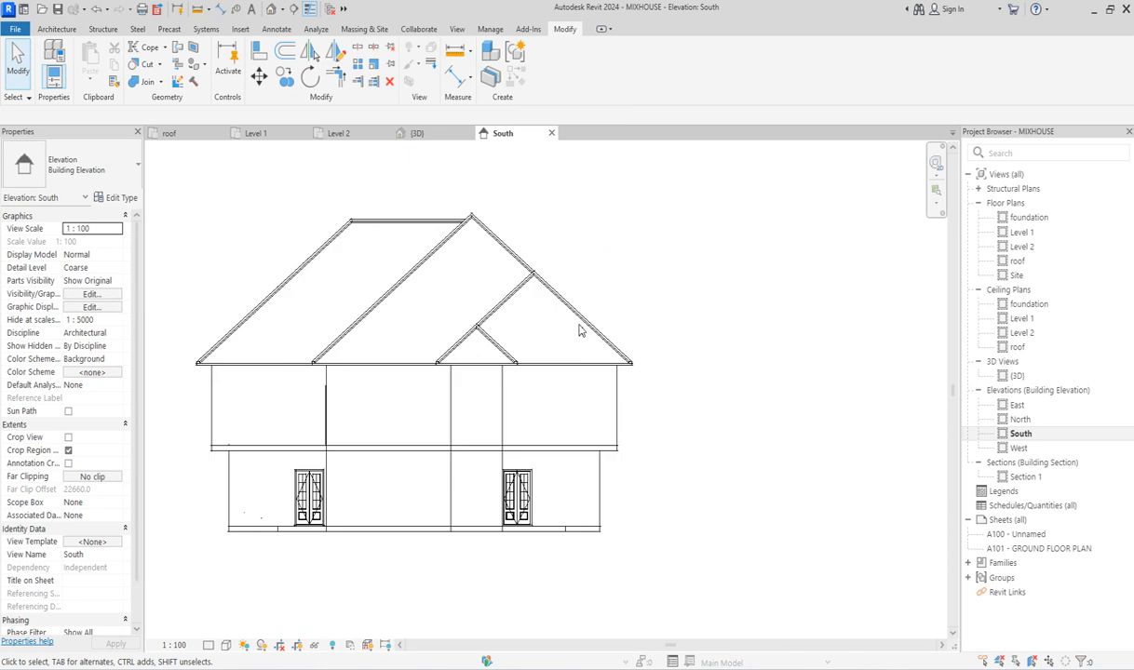
pyautogui.scroll(-2, 579, 330)
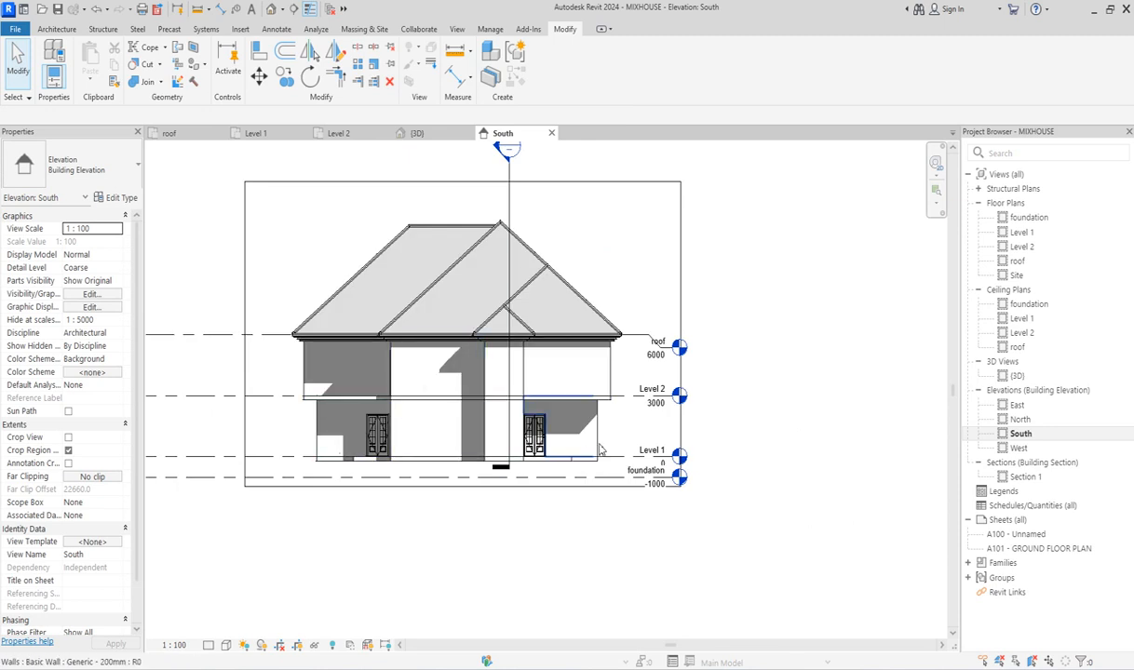
pyautogui.scroll(2, 600, 453)
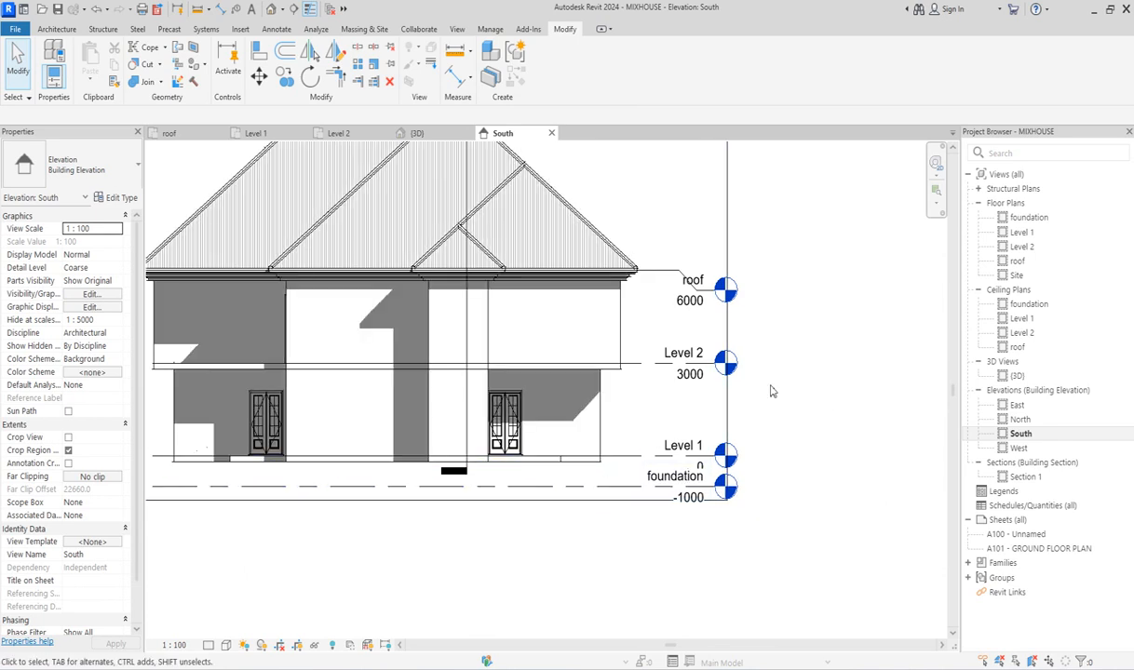
pyautogui.scroll(1, 671, 477)
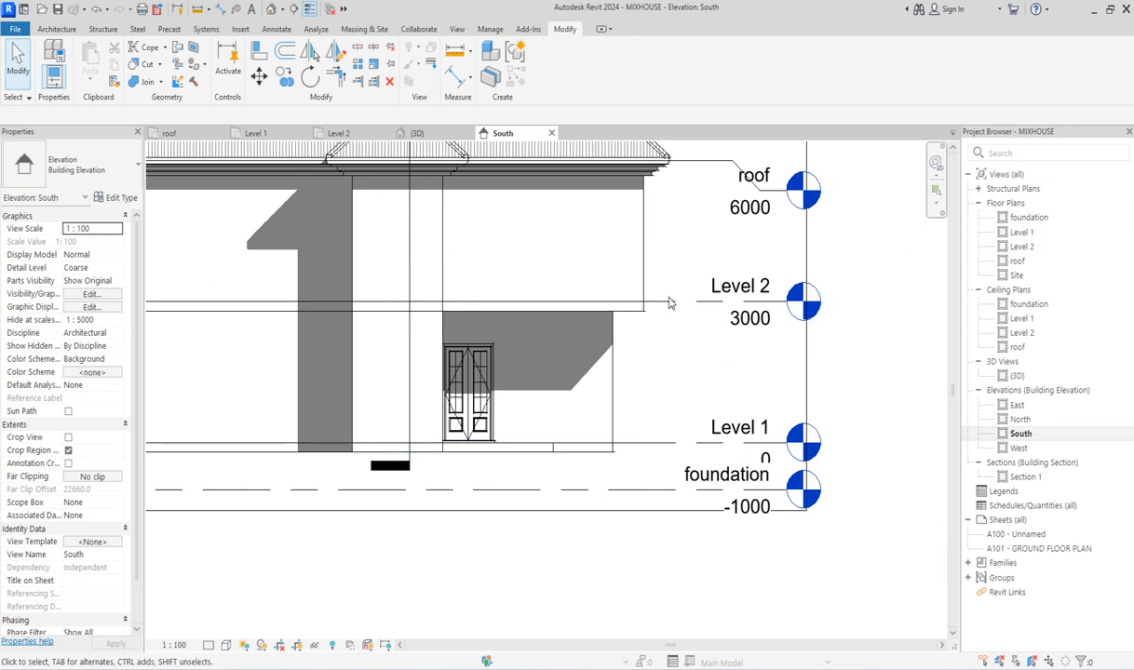
# In the Level 1 floor plan, select all Generic - 200mm walls visible in the view and copy them to the clipboard.
pyautogui.doubleClick(1023, 233)
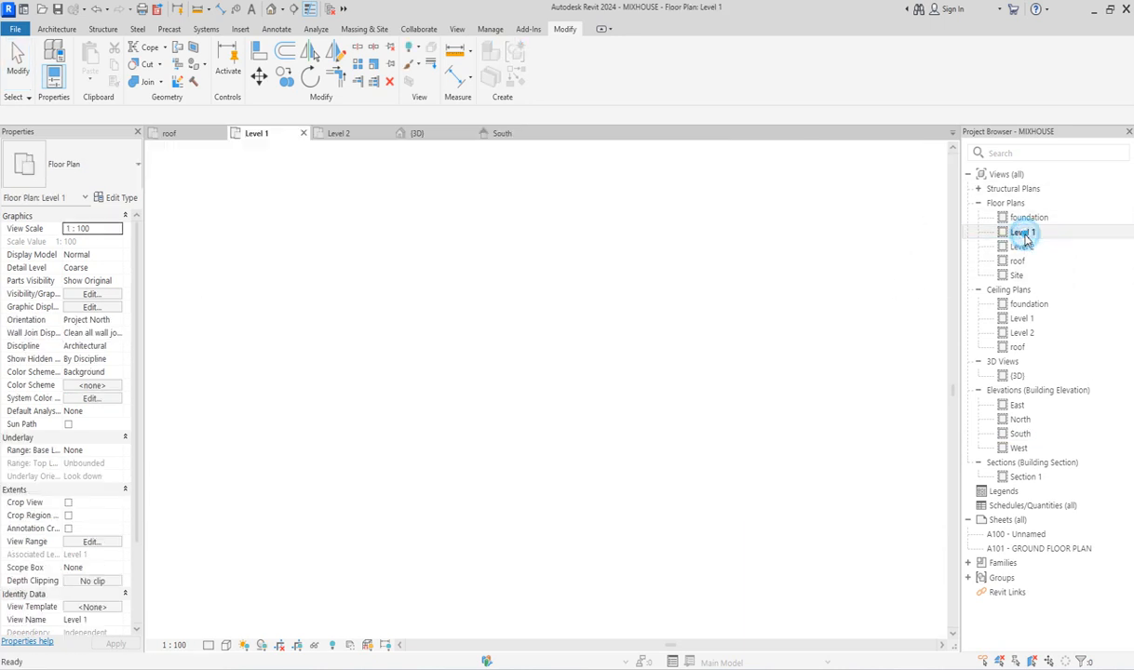
pyautogui.click(708, 356)
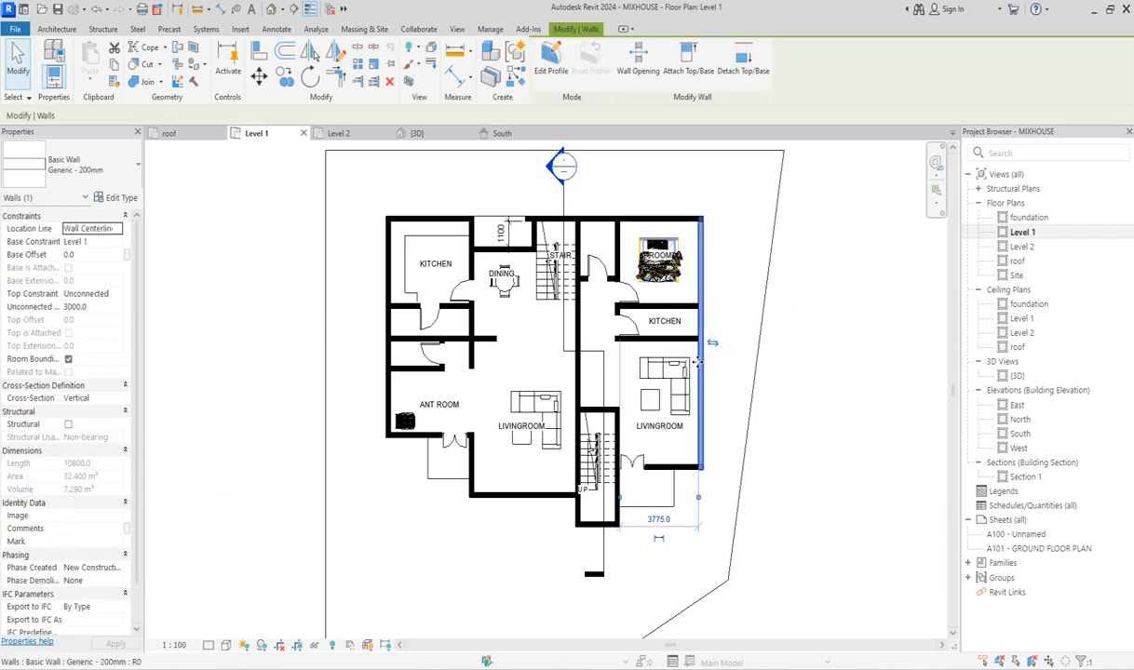
pyautogui.rightClick(715, 316)
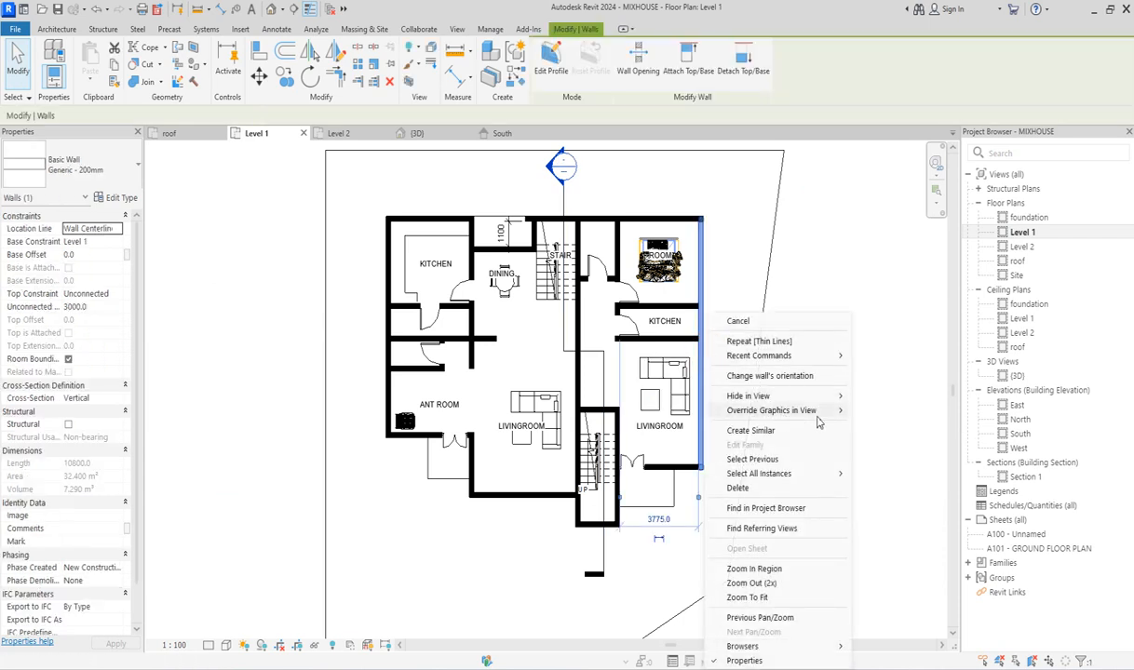
pyautogui.moveTo(840, 481)
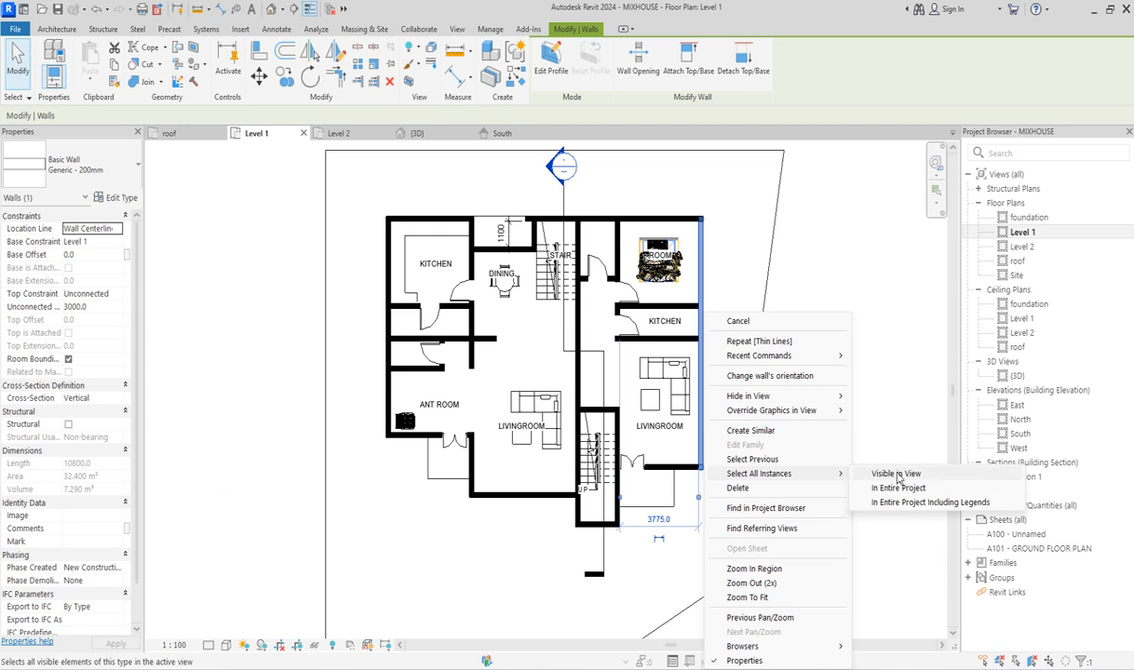
pyautogui.click(897, 475)
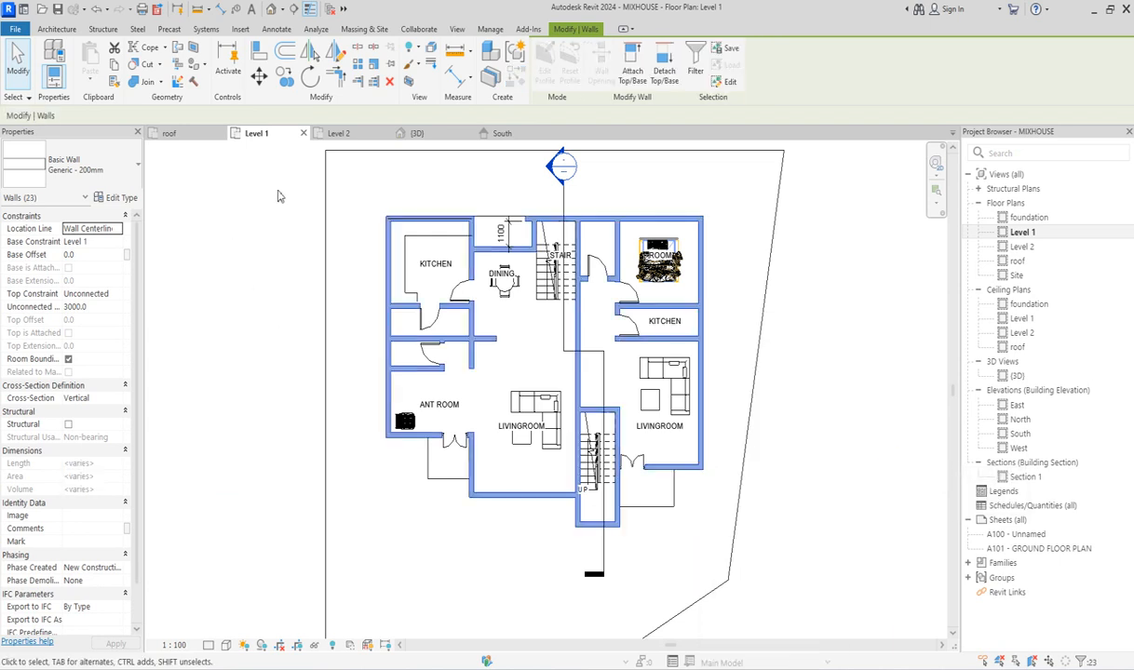
pyautogui.click(114, 64)
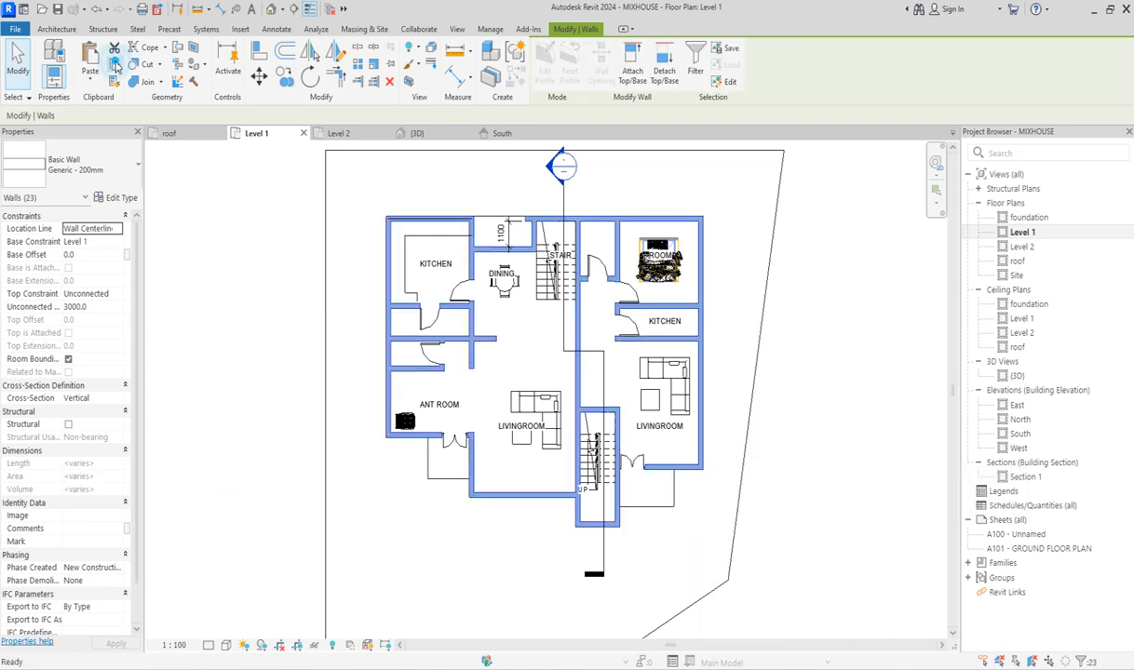
# Open the foundation floor plan and clear the wall selection.
pyautogui.click(1013, 220)
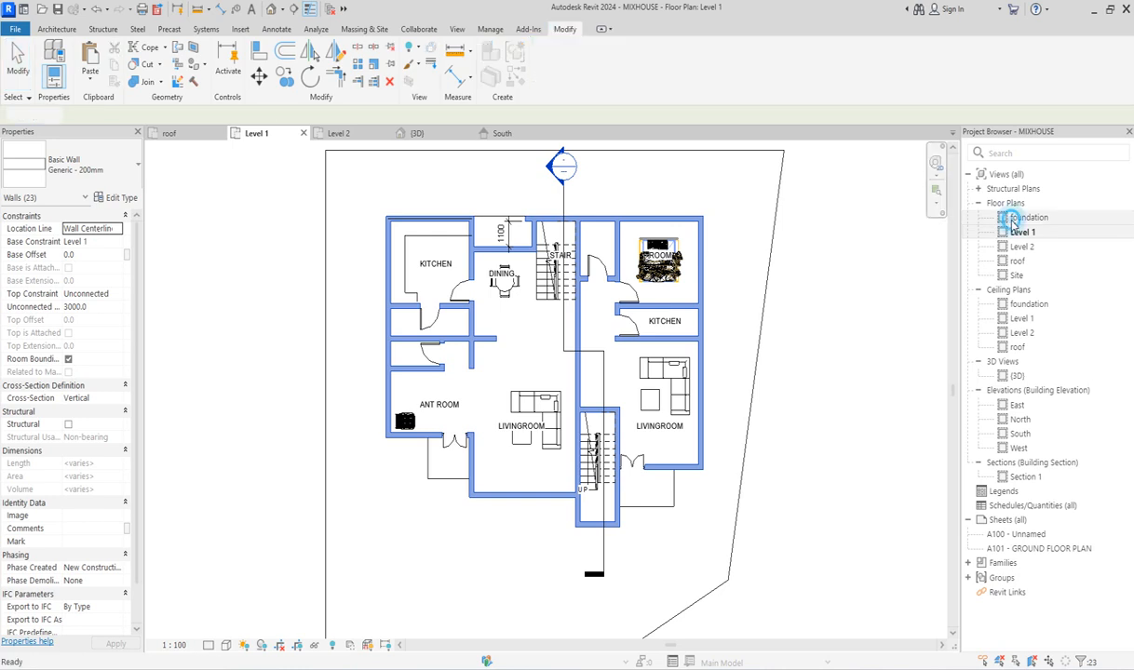
pyautogui.doubleClick(1012, 220)
pyautogui.scroll(-2, 490, 354)
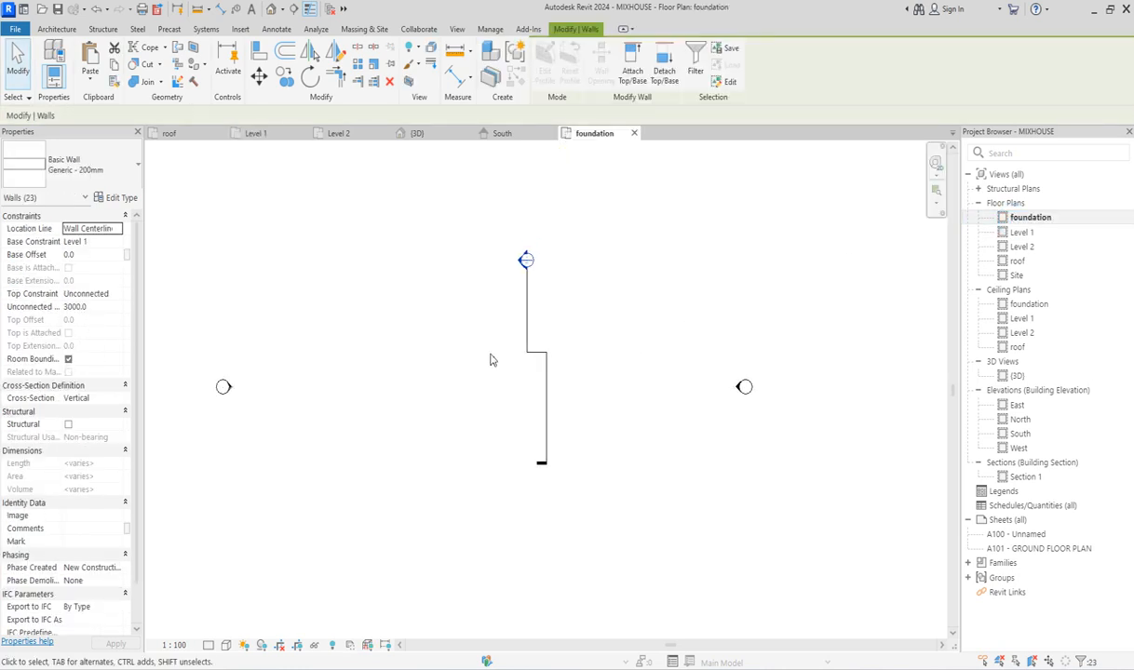
pyautogui.scroll(-2, 491, 360)
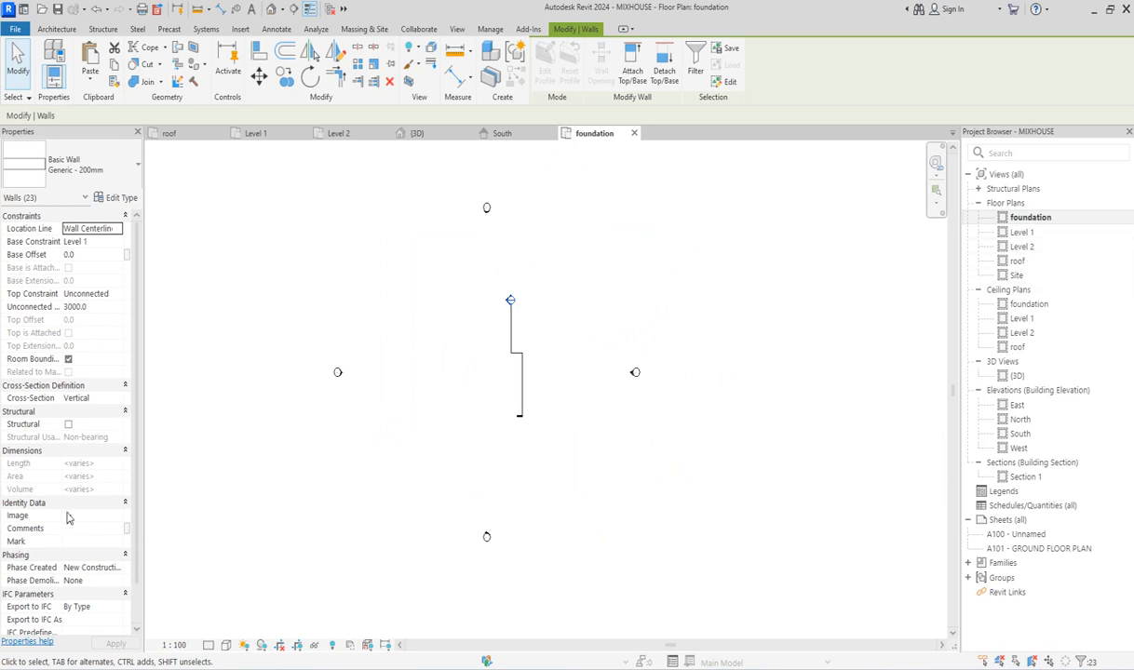
pyautogui.scroll(-1, 86, 572)
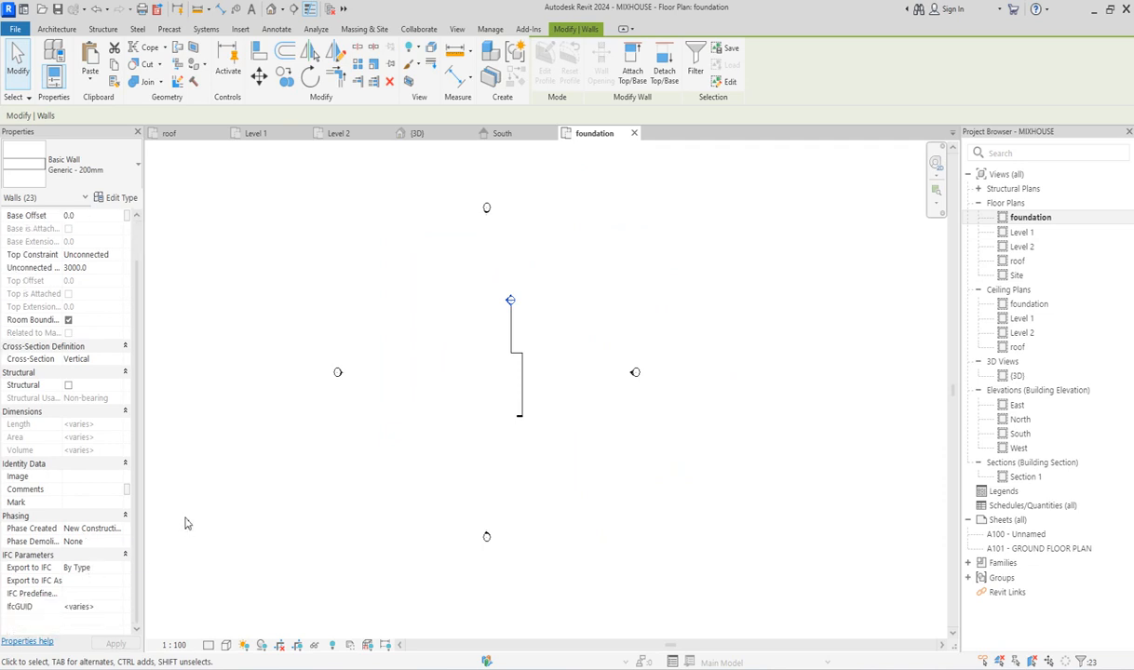
pyautogui.click(215, 471)
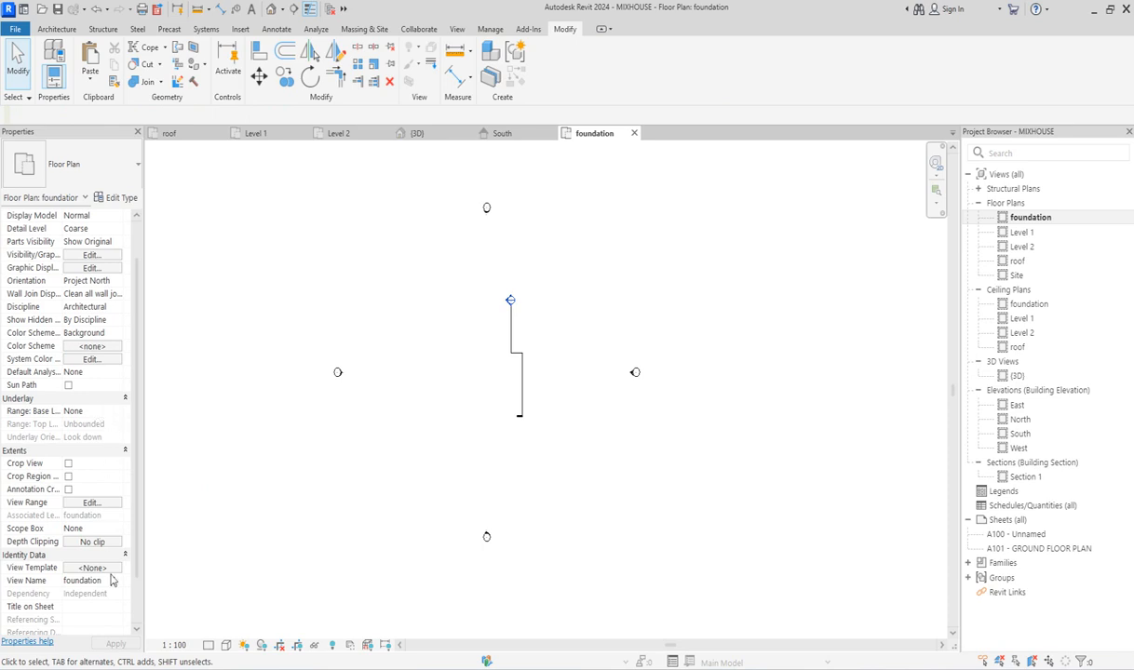
# Try Level 1 as the foundation plan's underlay base level, and reset the underlay to None.
pyautogui.click(118, 410)
pyautogui.click(119, 411)
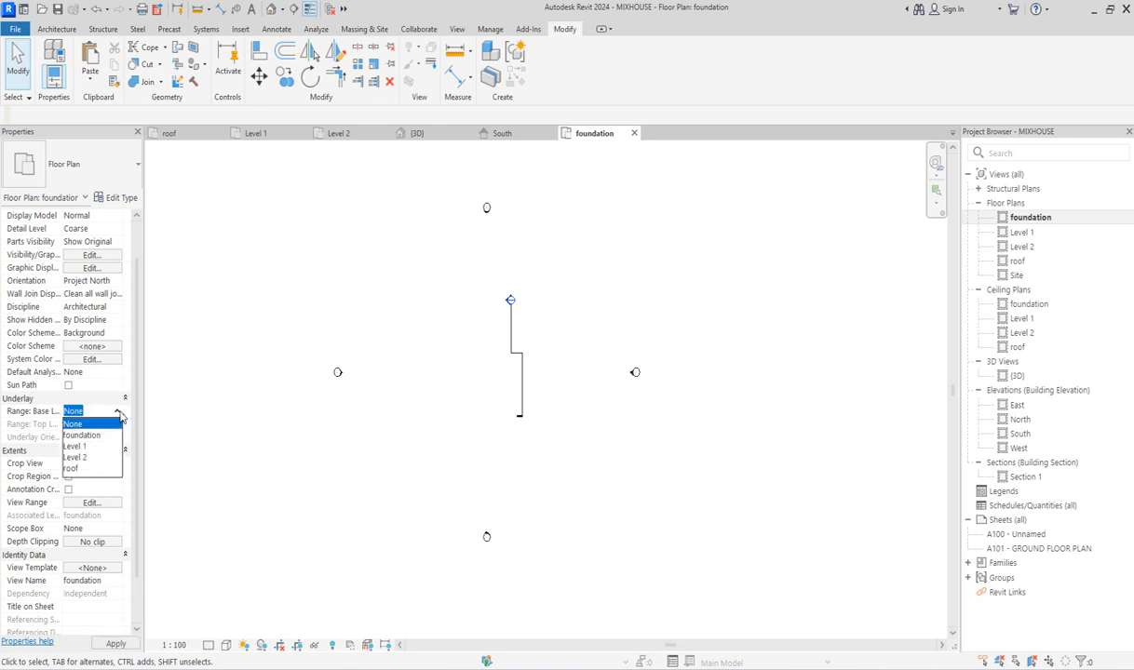
pyautogui.click(82, 447)
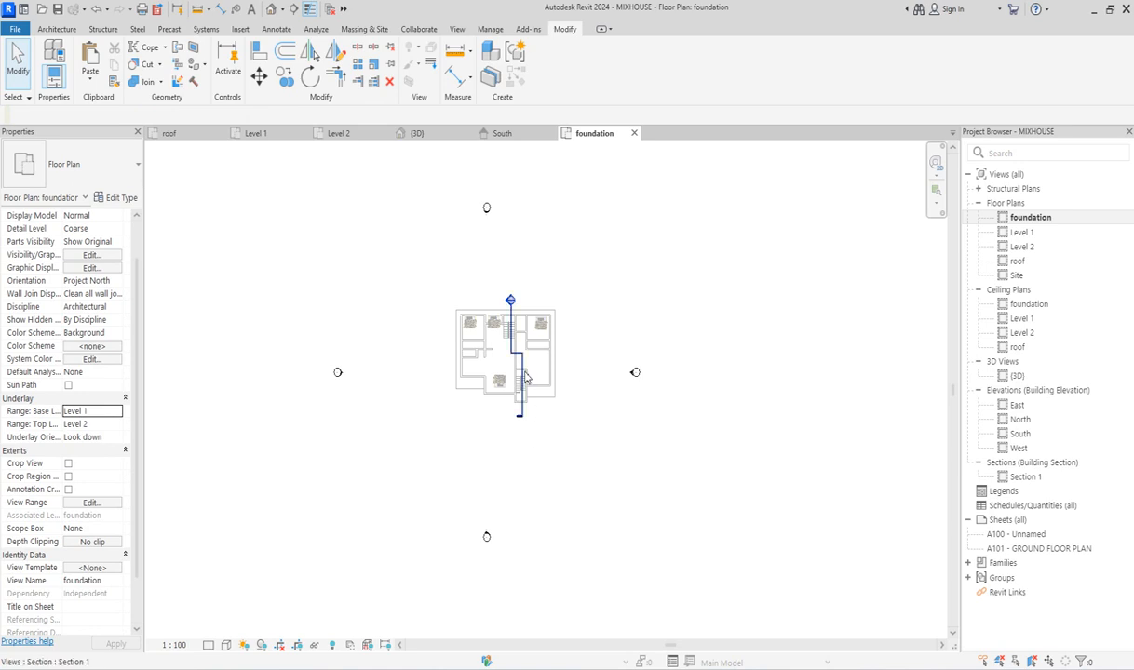
pyautogui.click(118, 414)
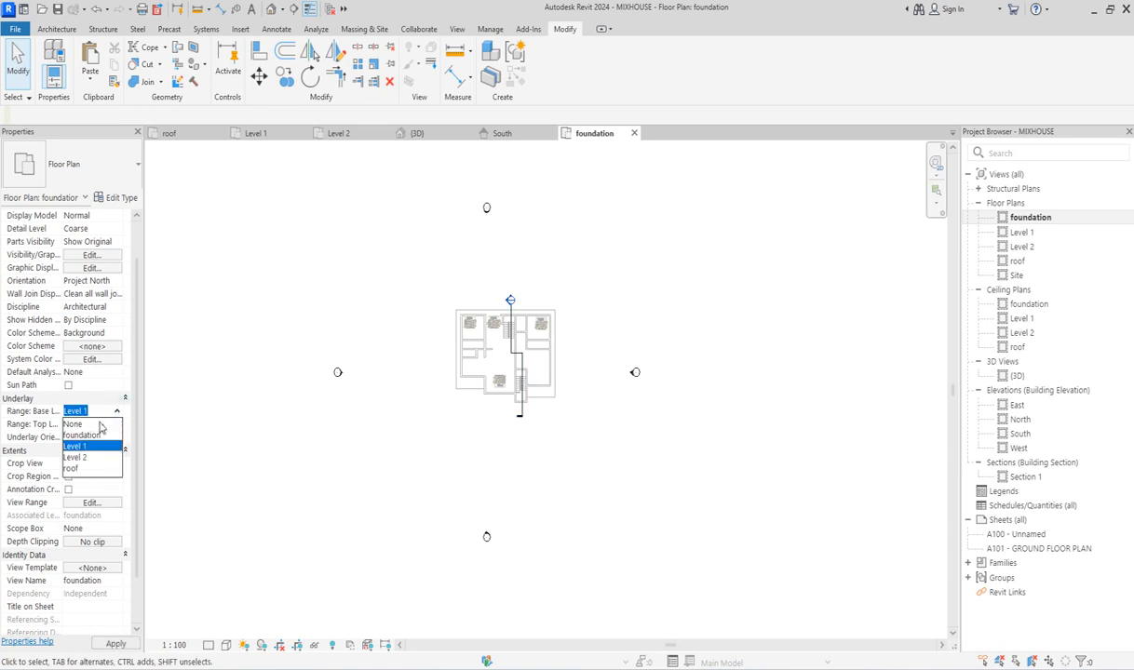
pyautogui.click(96, 425)
pyautogui.click(243, 457)
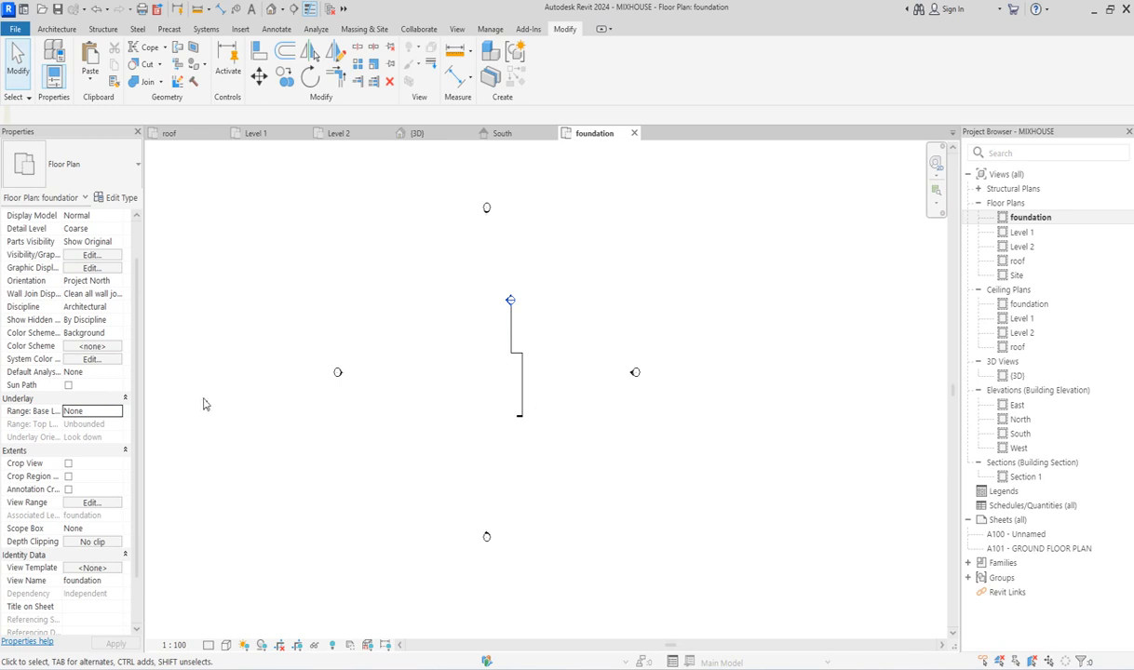
# Set the foundation plan's view range offsets to 800 top and 600 cut plane, and paste the copied walls aligned to the current view.
pyautogui.click(93, 503)
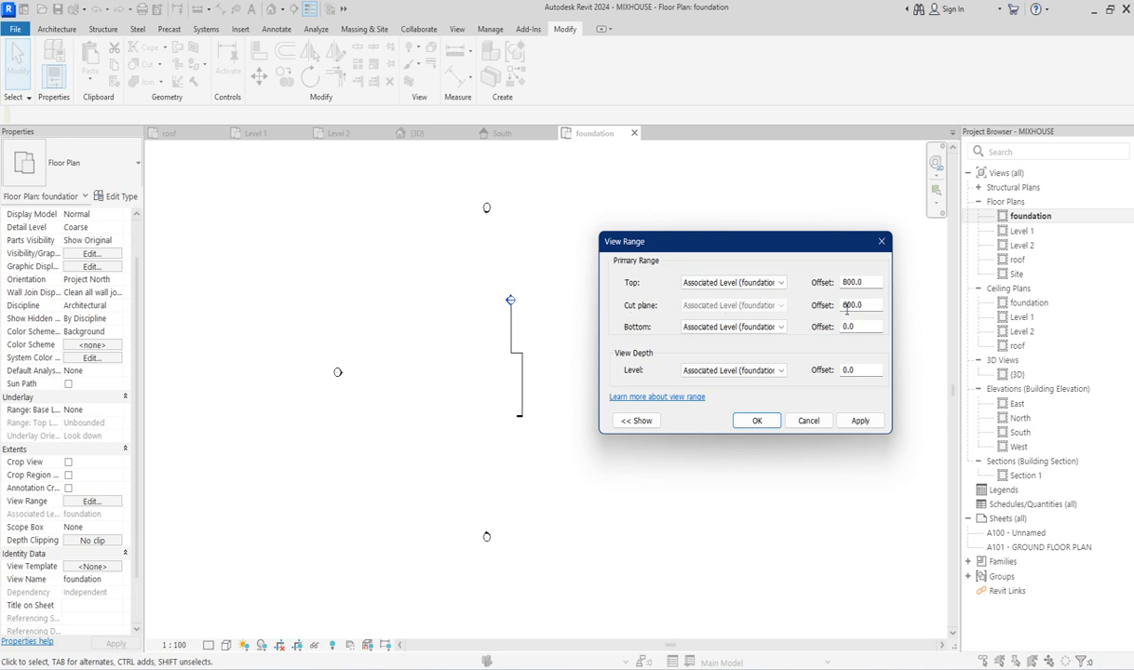
pyautogui.click(757, 421)
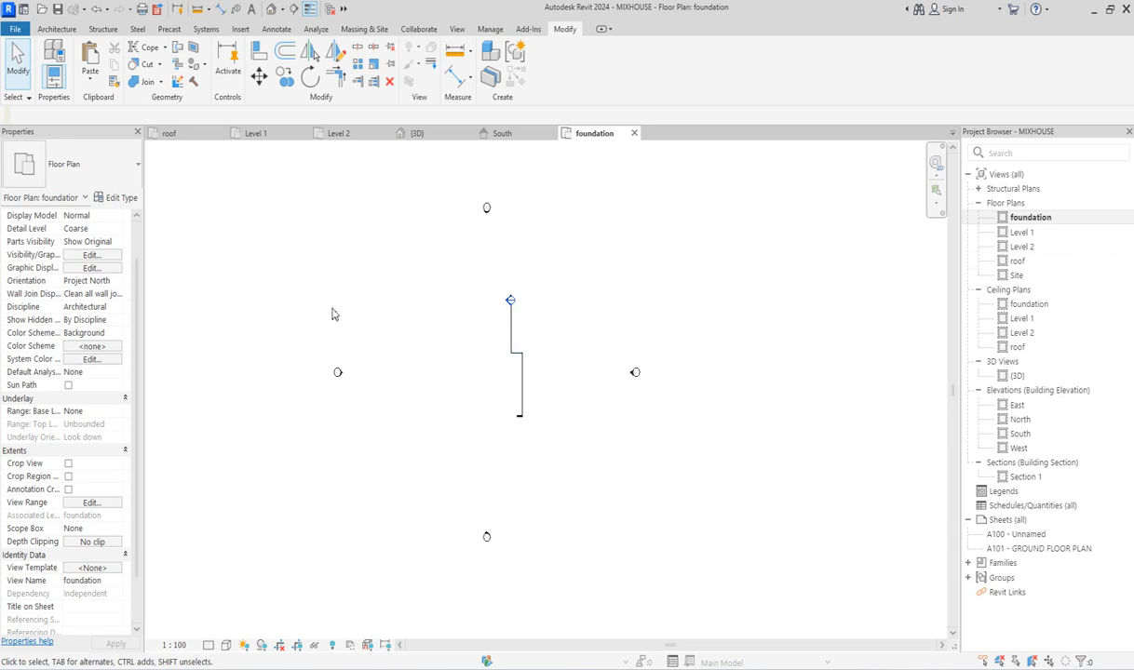
pyautogui.click(91, 85)
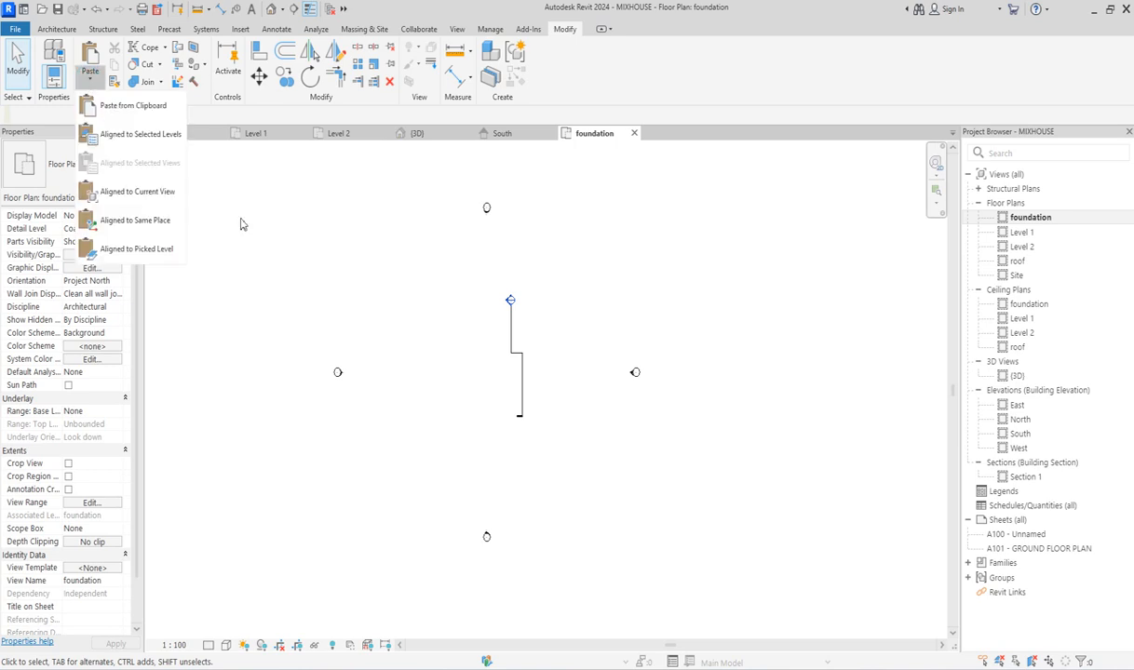
pyautogui.click(158, 191)
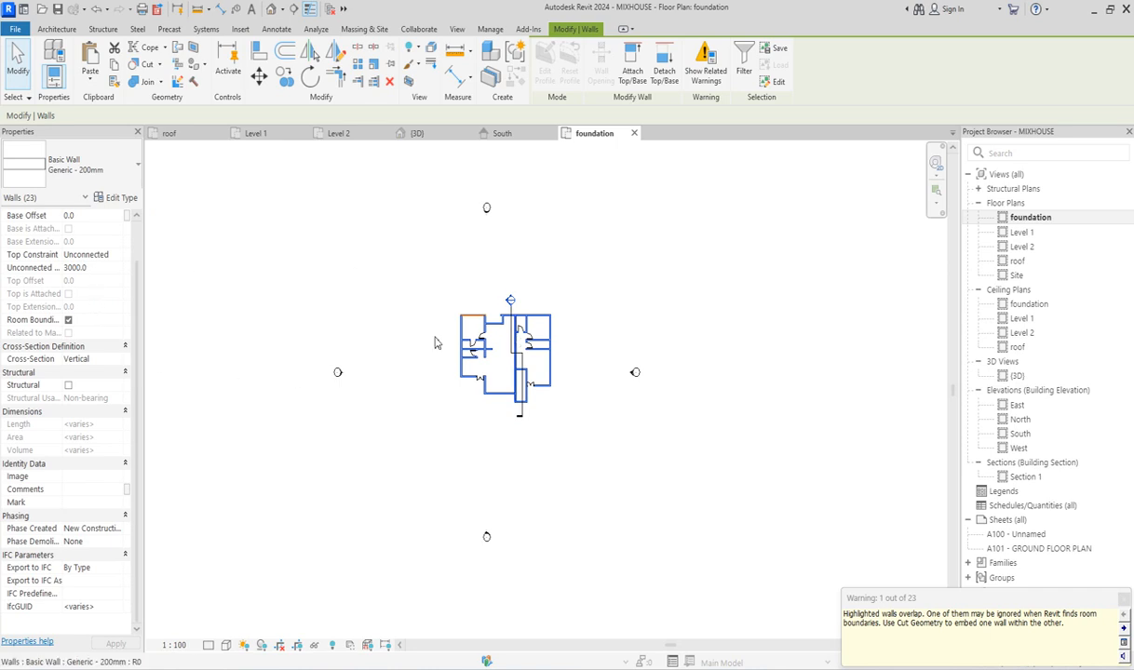
# Set the unconnected height of all pasted foundation walls to 800 and clear the selection.
pyautogui.click(110, 268)
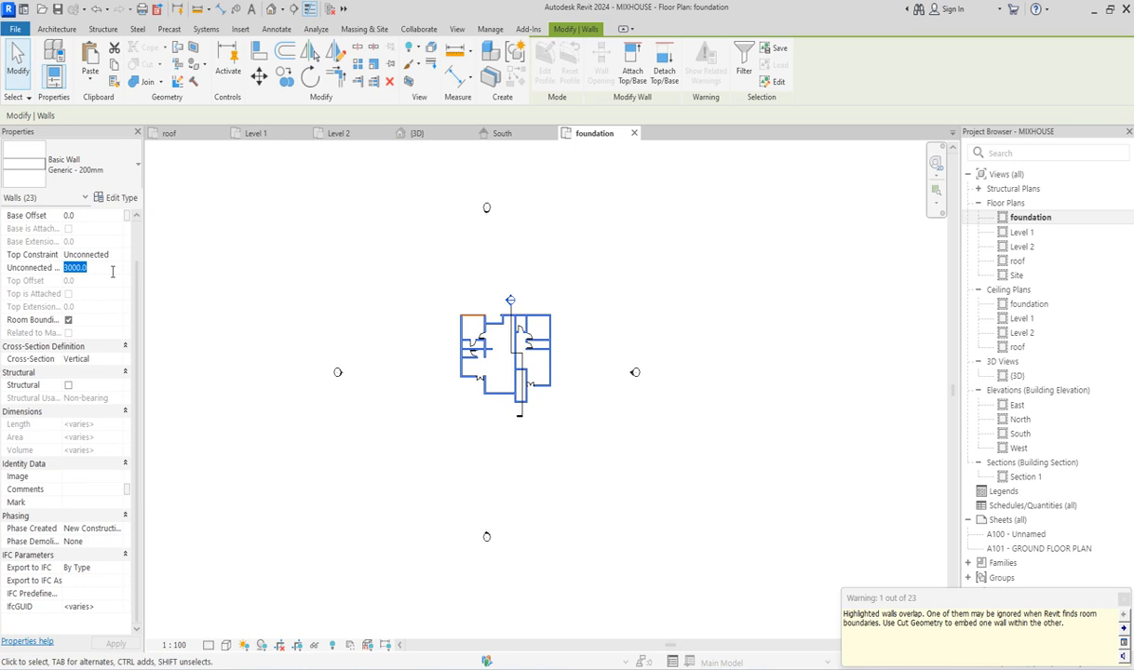
pyautogui.write('800')
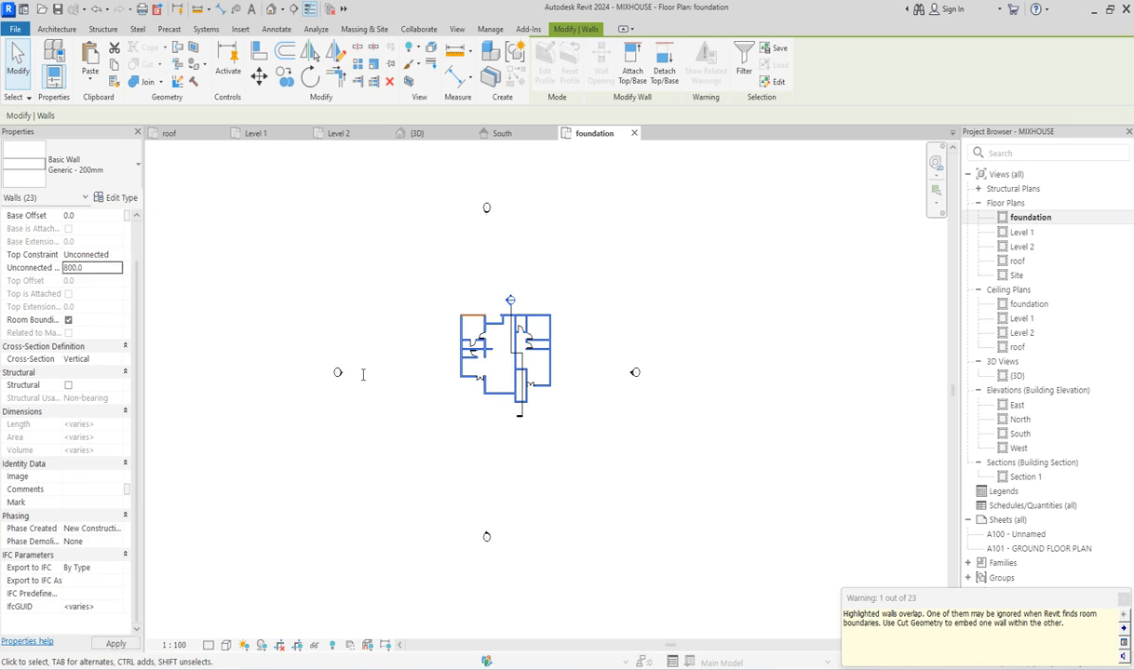
pyautogui.click(590, 360)
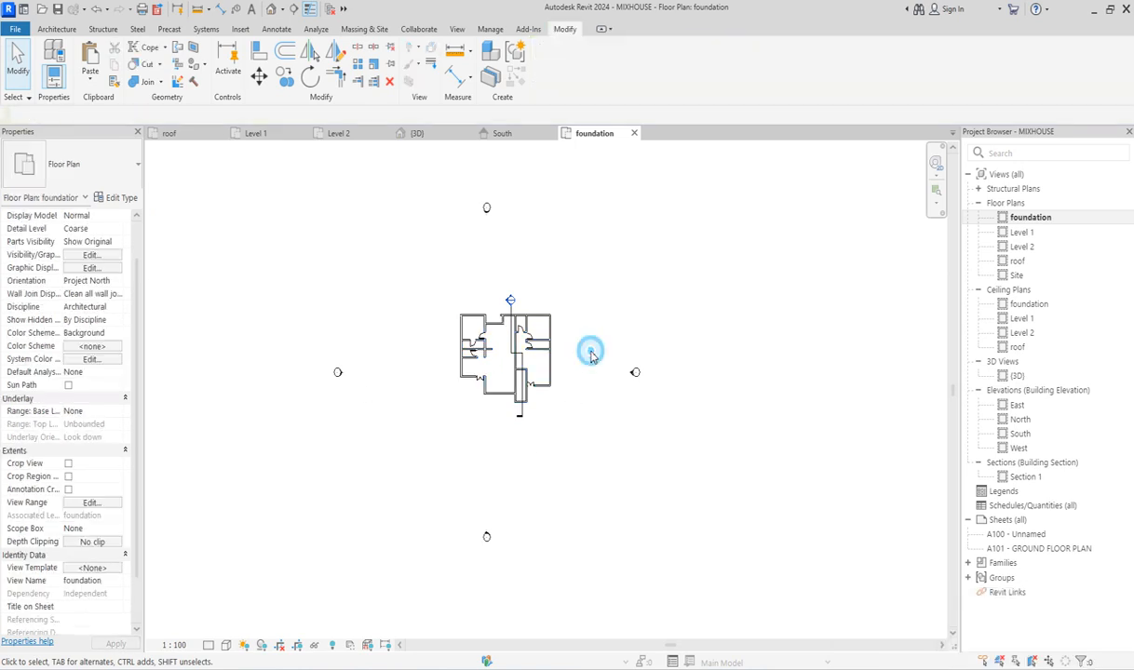
# Examine individual outer walls of the pasted foundation layout and their properties.
pyautogui.click(549, 368)
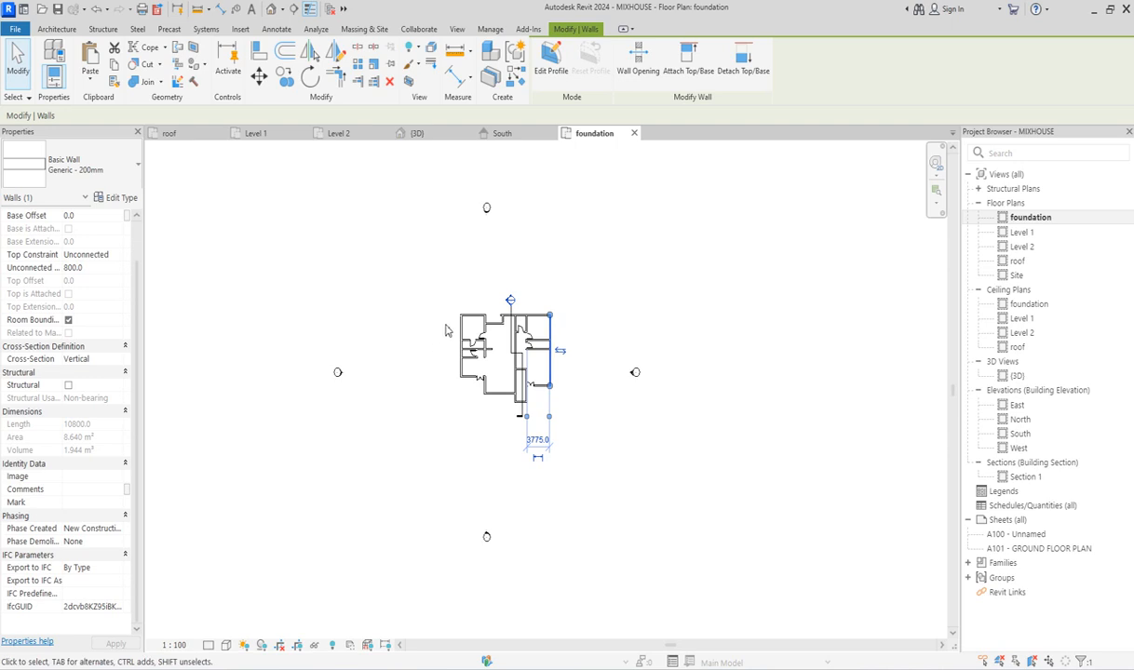
pyautogui.click(462, 346)
pyautogui.click(572, 338)
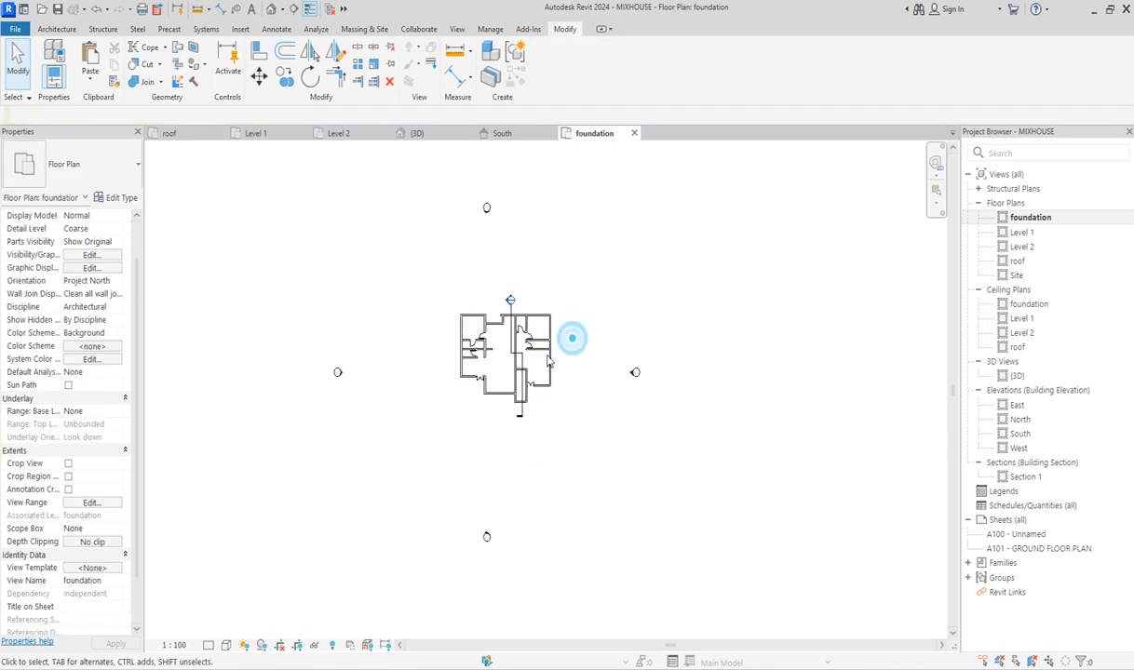
pyautogui.click(500, 393)
pyautogui.click(567, 304)
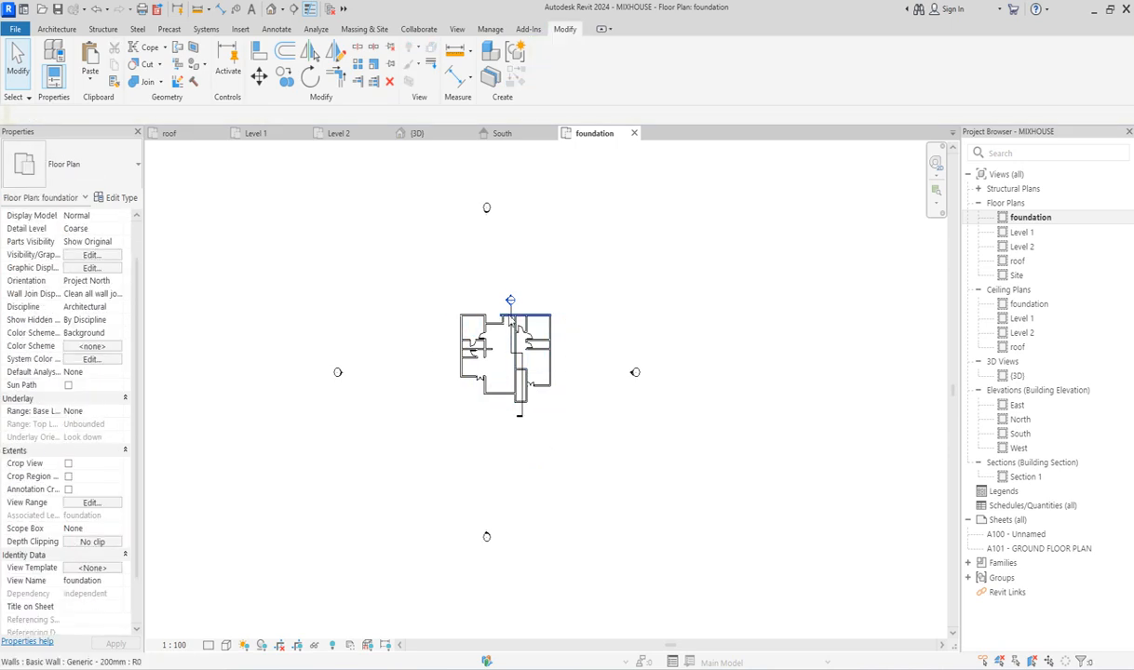
# Delete all M_Single-Flush 0915 x 2134mm doors visible in the foundation plan.
pyautogui.scroll(2, 515, 373)
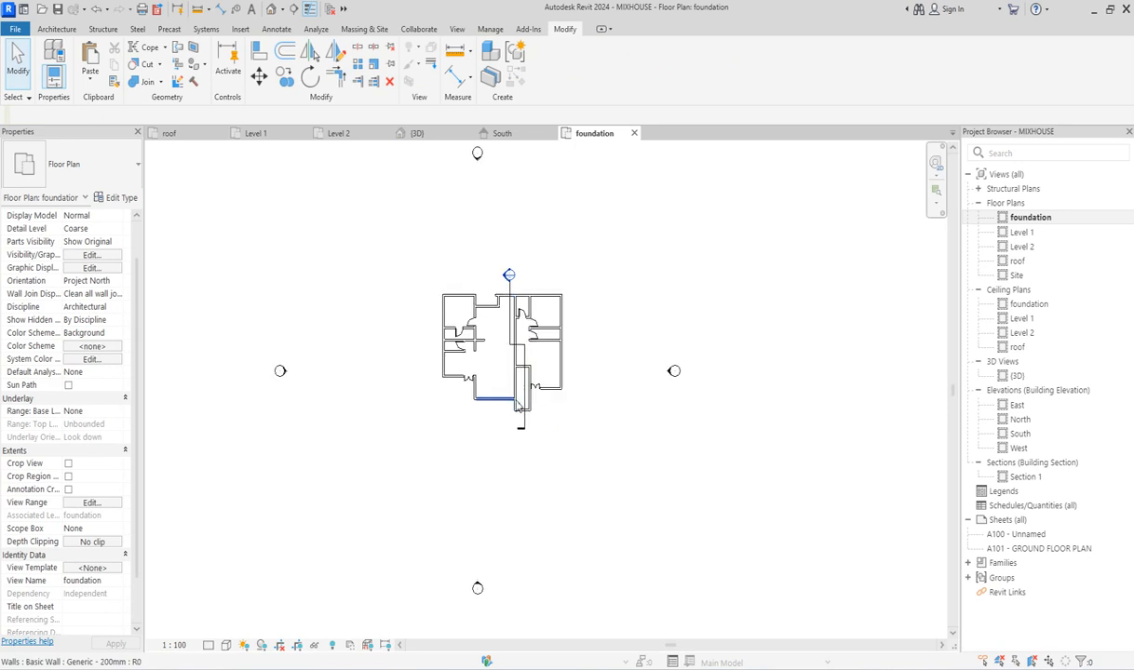
pyautogui.scroll(2, 515, 396)
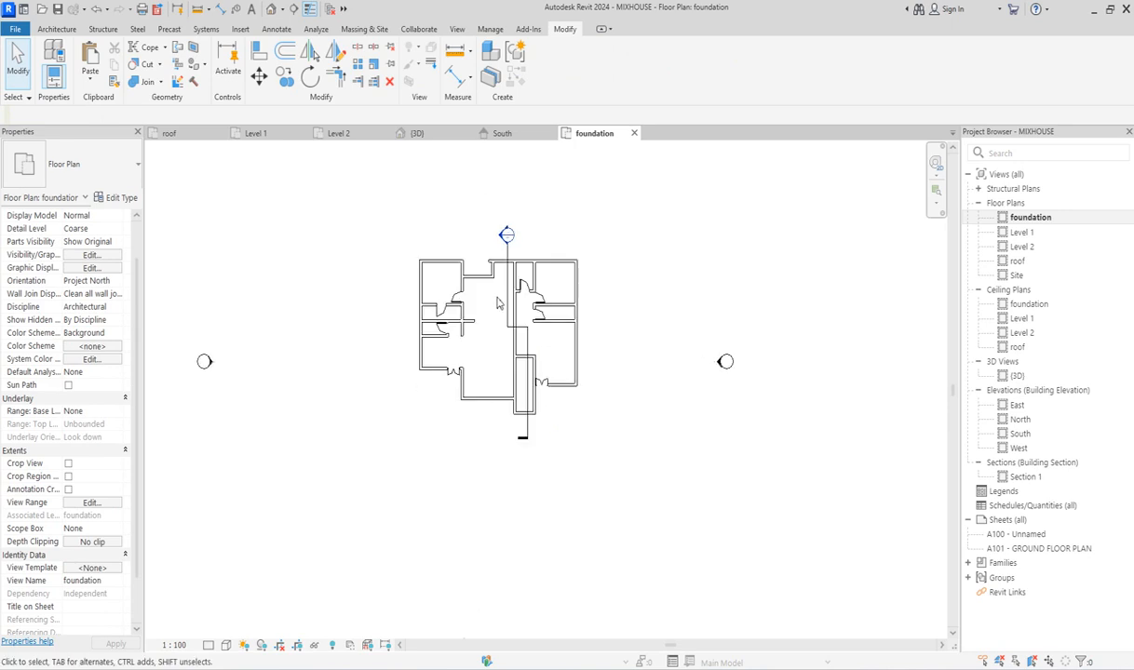
pyautogui.rightClick(453, 298)
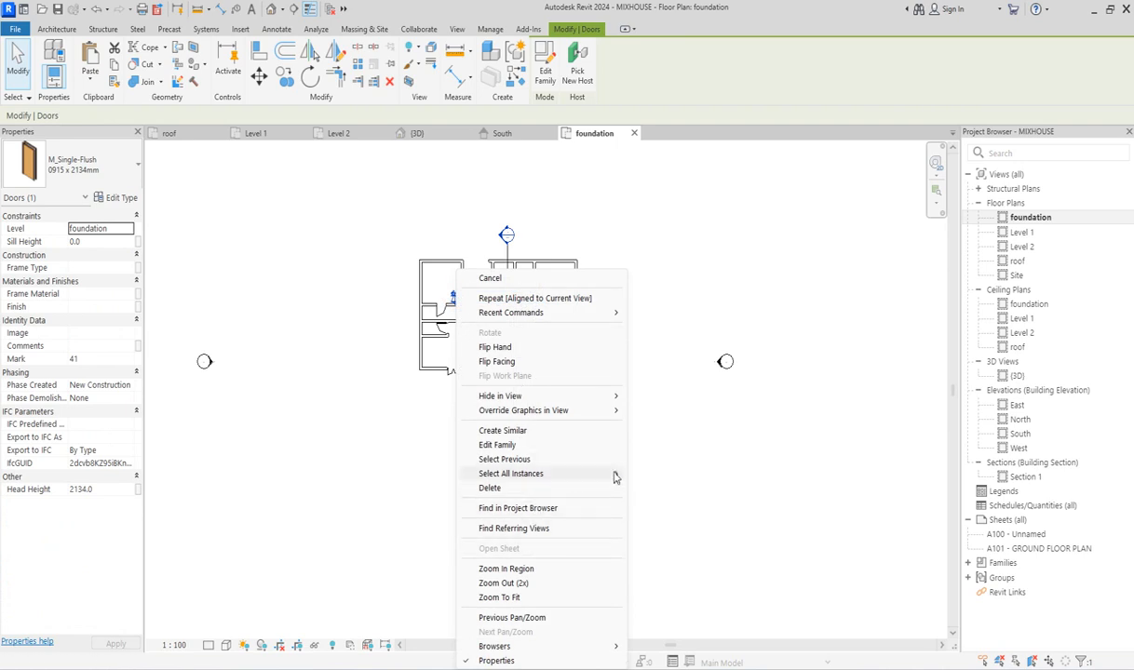
pyautogui.moveTo(615, 478)
pyautogui.click(670, 471)
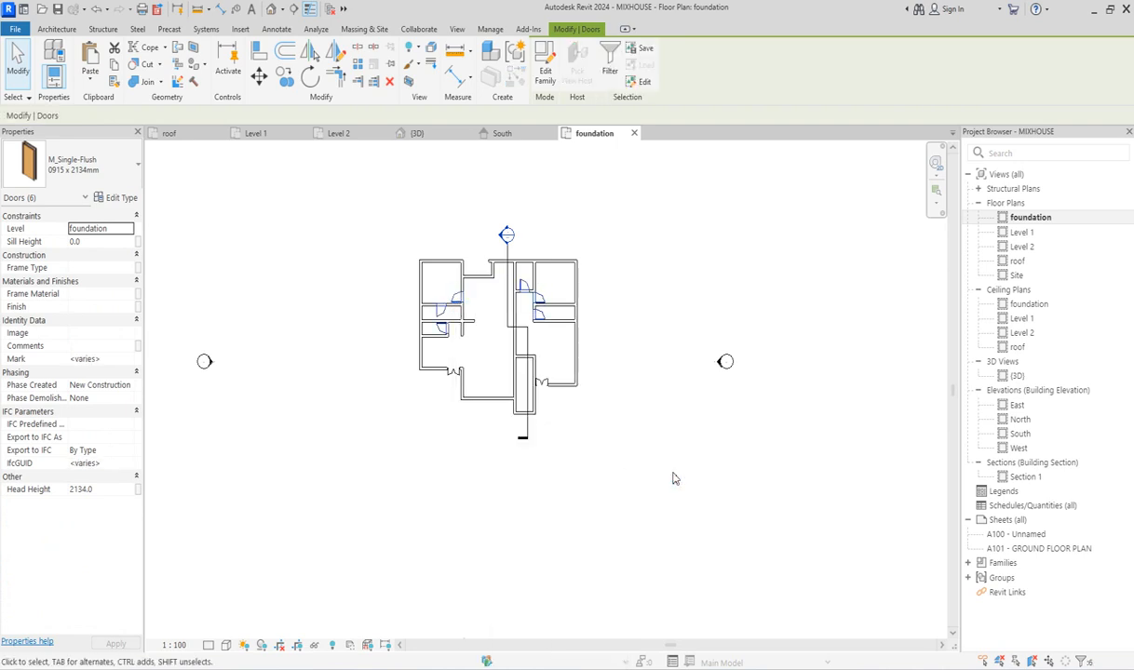
pyautogui.click(674, 479)
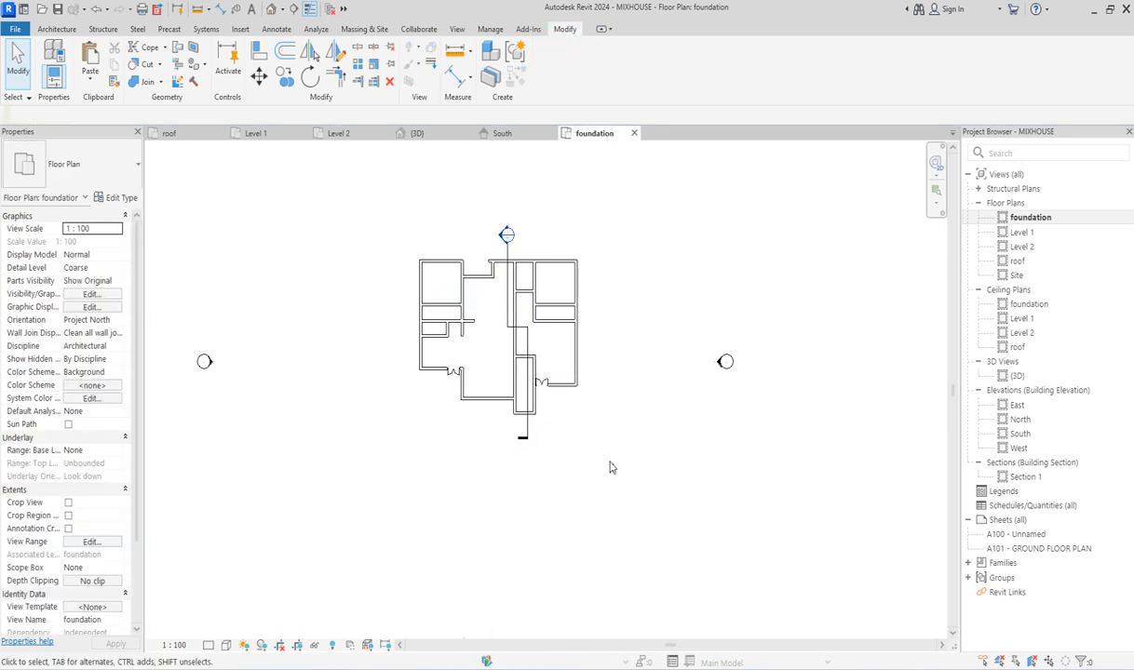
# Delete all ExtDbl (4) 1810 x 2110mm double doors visible in the foundation plan.
pyautogui.click(541, 381)
pyautogui.rightClick(542, 383)
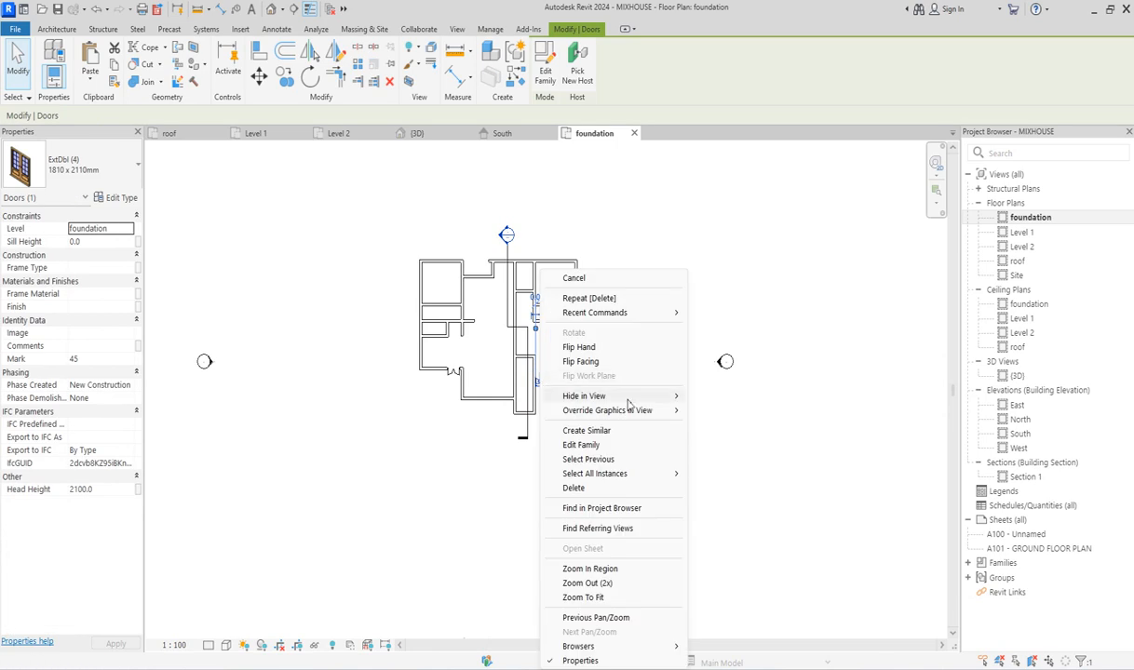
pyautogui.moveTo(651, 474)
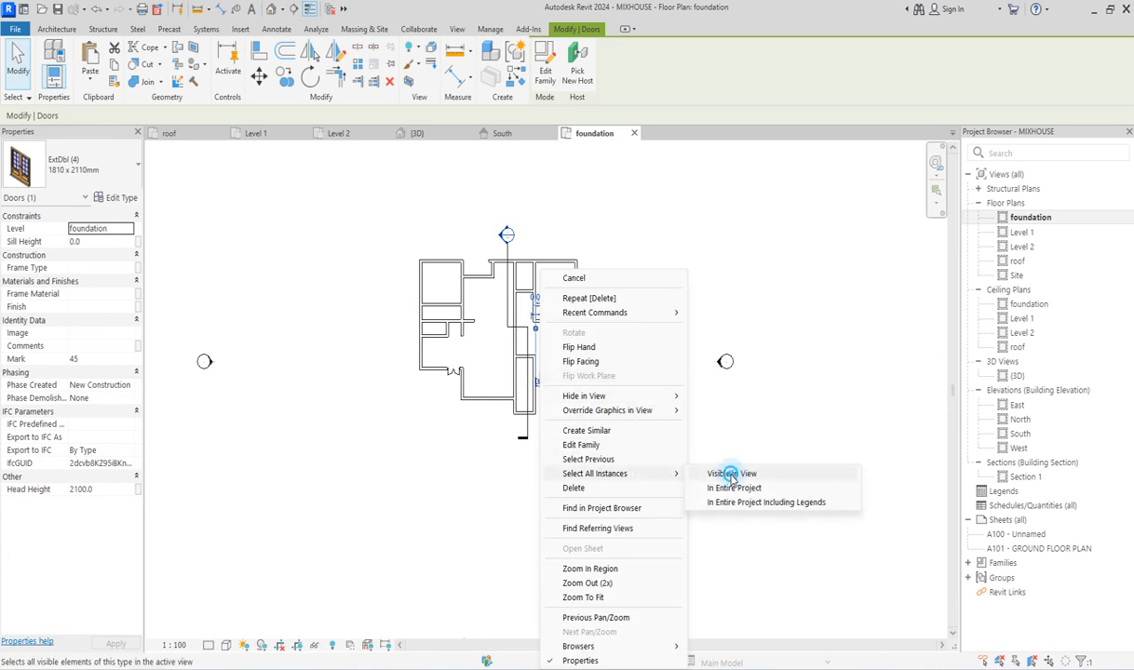
pyautogui.click(713, 472)
pyautogui.click(698, 461)
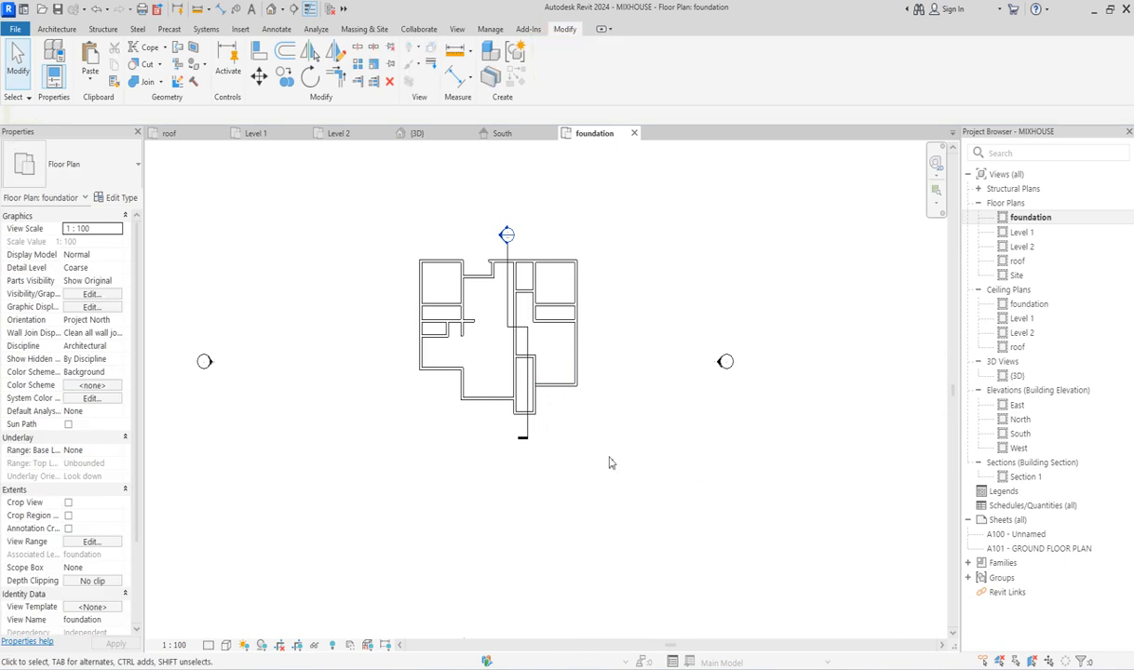
# Extend the upper outer foundation wall across the recess to meet the corner of the upper-left room.
pyautogui.click(492, 261)
pyautogui.scroll(3, 488, 267)
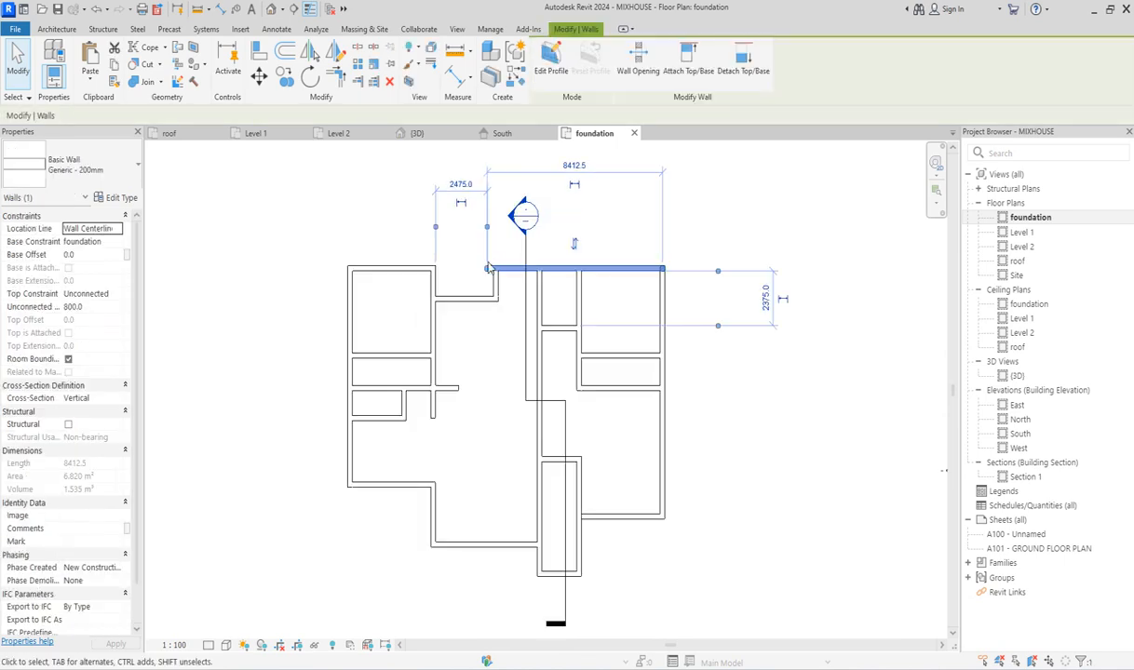
pyautogui.moveTo(487, 270); pyautogui.dragTo(433, 269)
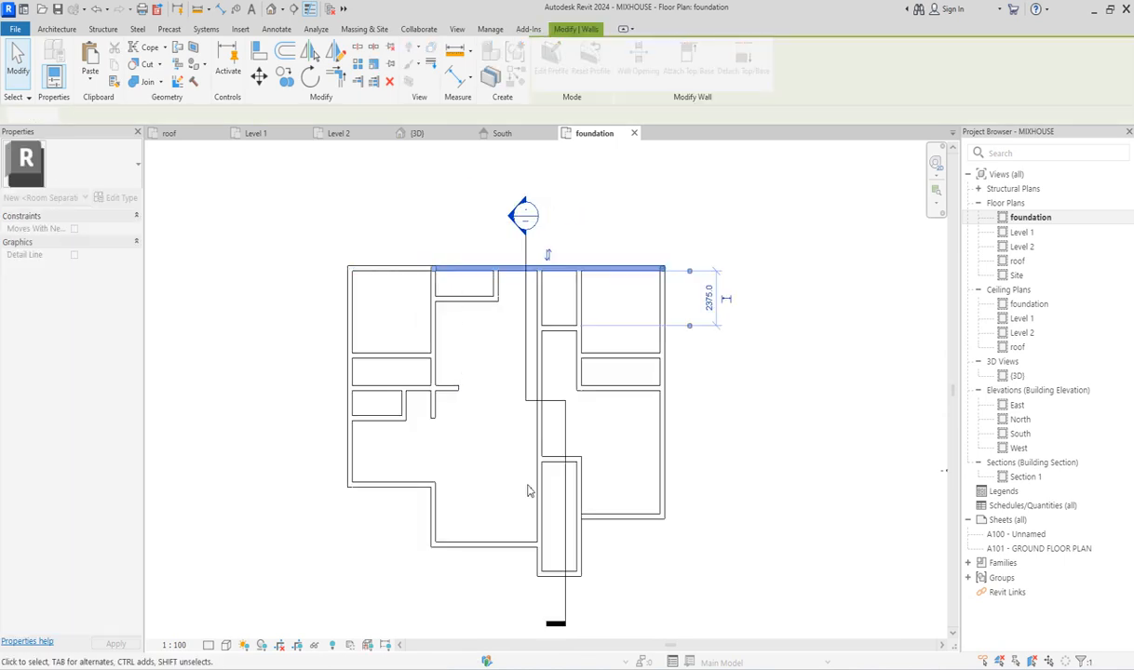
pyautogui.click(726, 430)
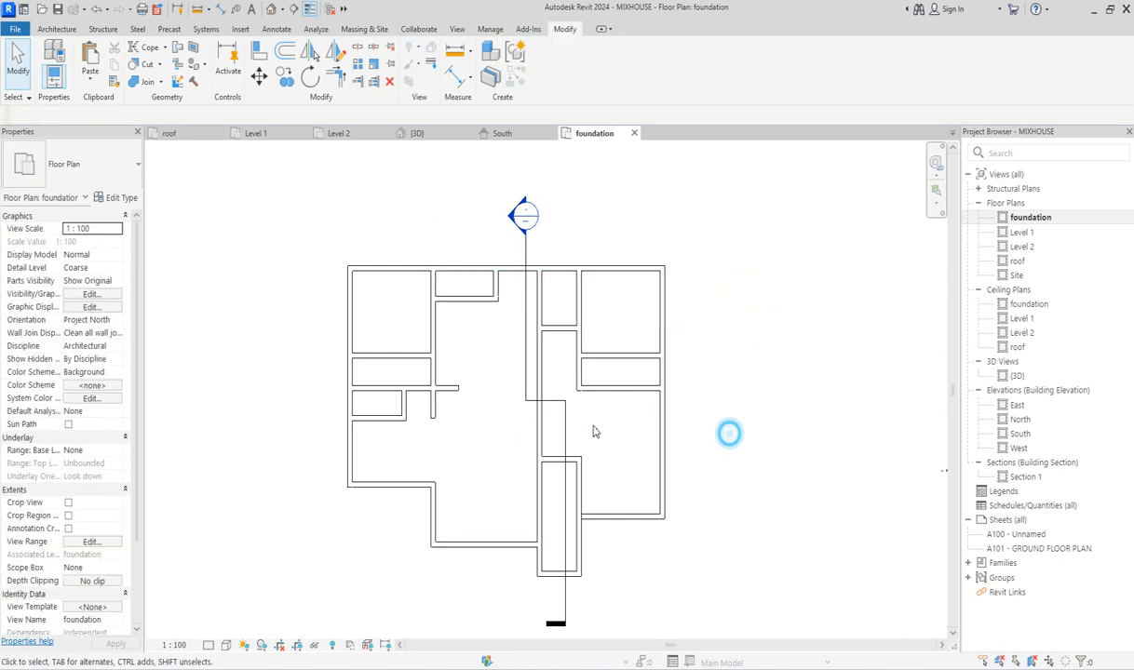
# Extend the two short horizontal interior walls of the left wing to the long central vertical wall.
pyautogui.click(385, 420)
pyautogui.moveTo(403, 418); pyautogui.dragTo(544, 419)
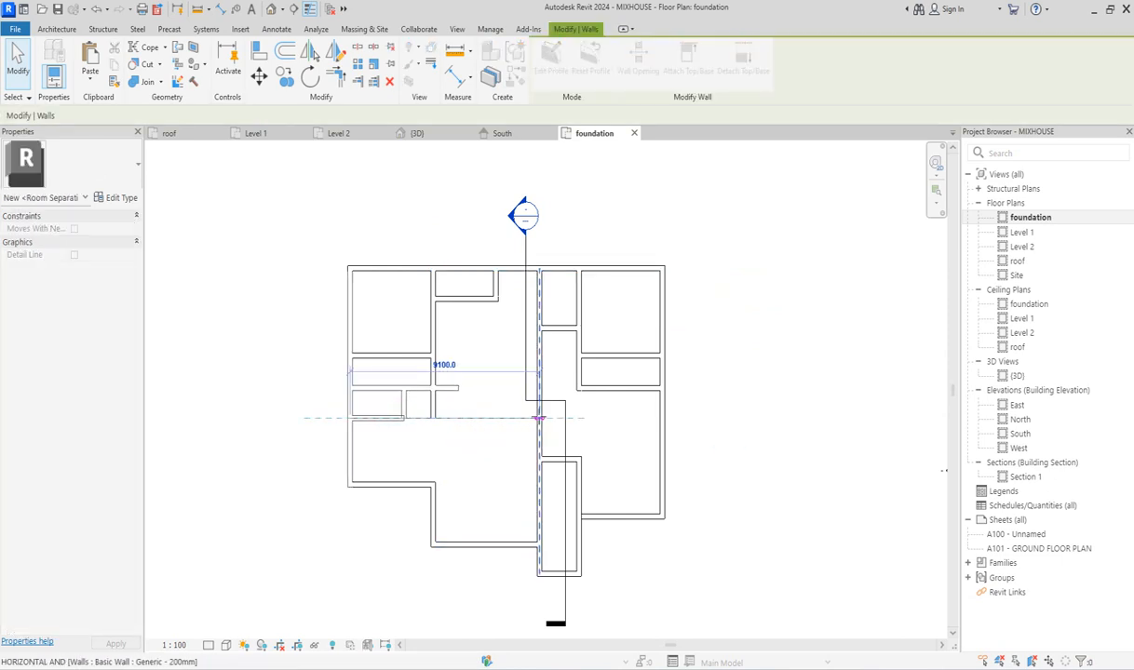
pyautogui.click(454, 389)
pyautogui.moveTo(457, 388); pyautogui.dragTo(527, 389)
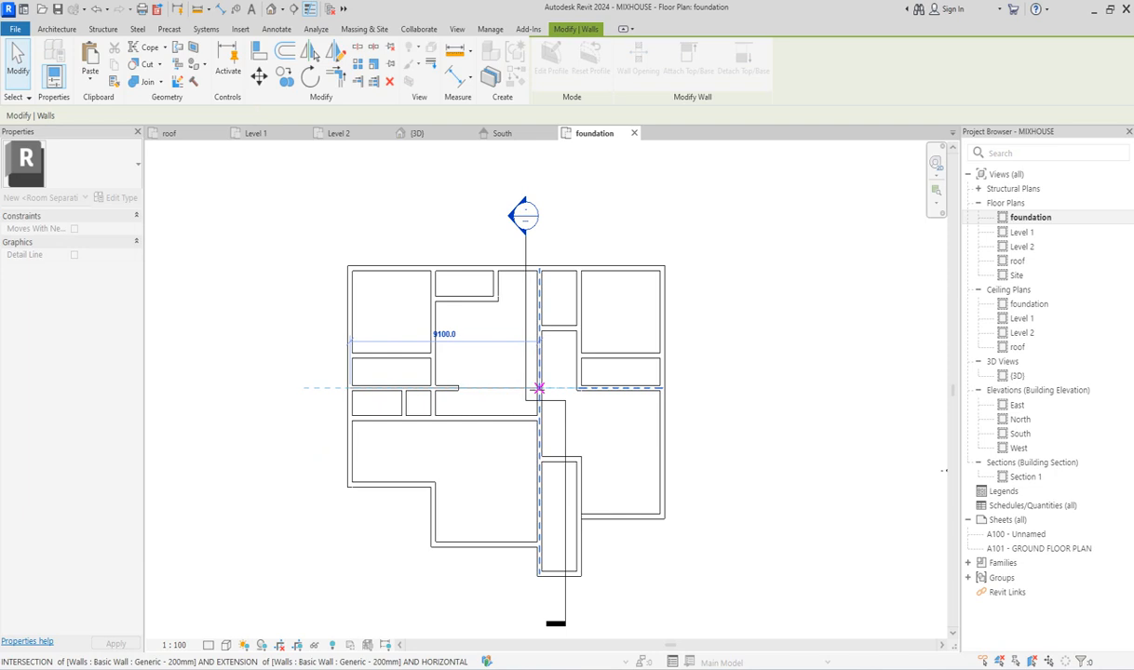
pyautogui.click(714, 440)
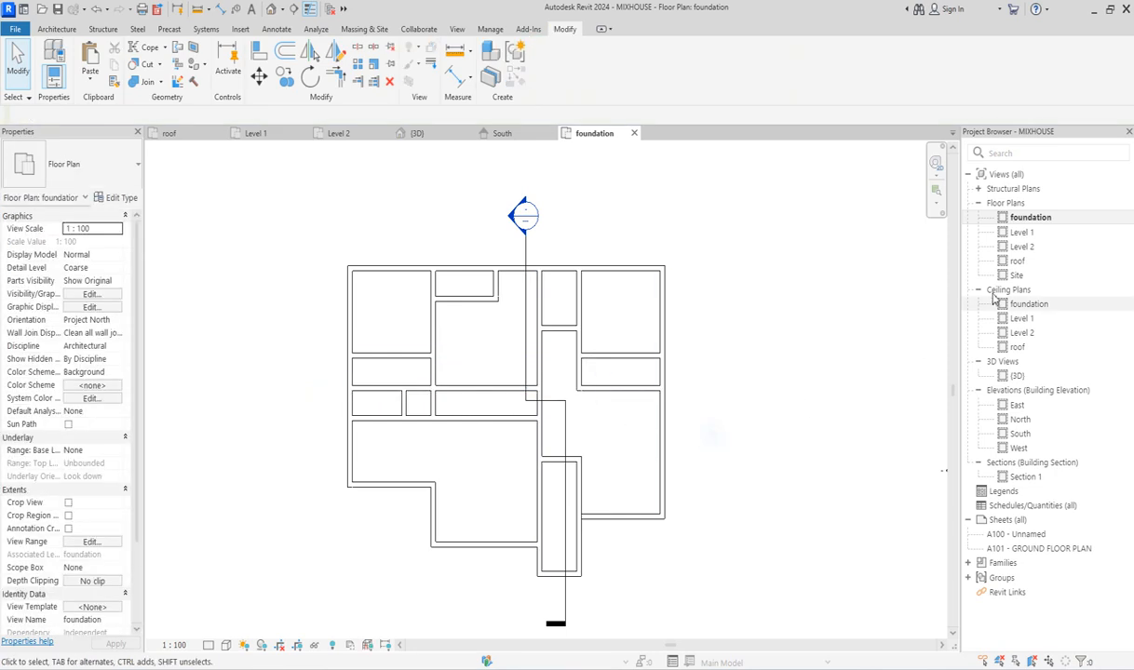
# Open the South elevation and examine the foundation walls between the foundation level and Level 1.
pyautogui.click(1021, 435)
pyautogui.doubleClick(1022, 435)
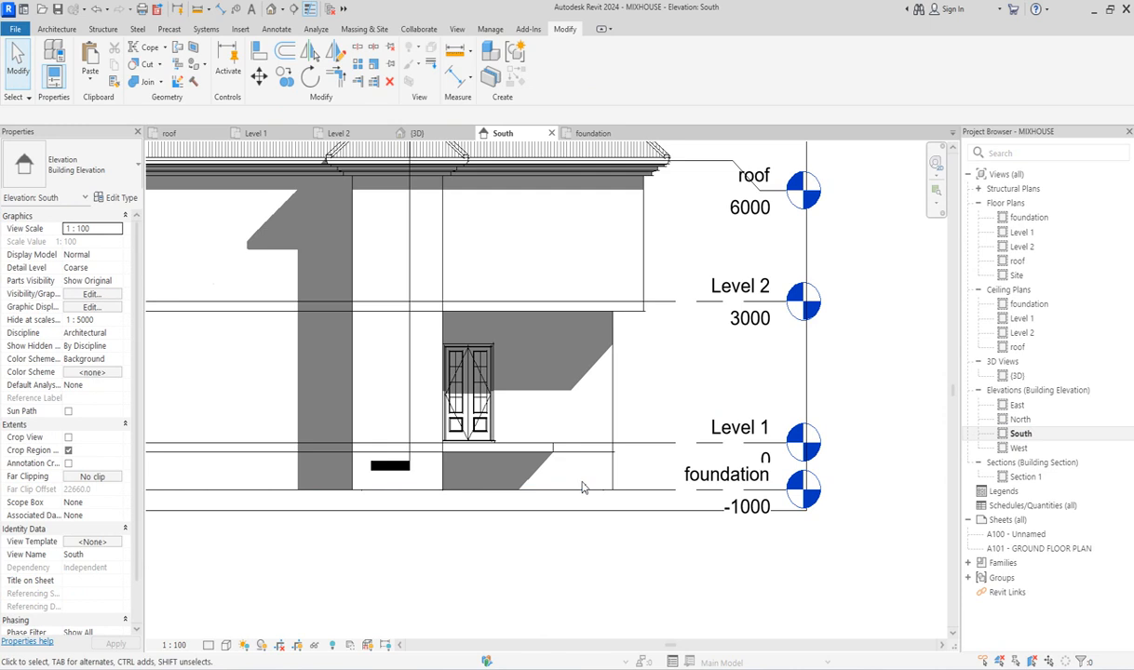
pyautogui.scroll(-5, 583, 488)
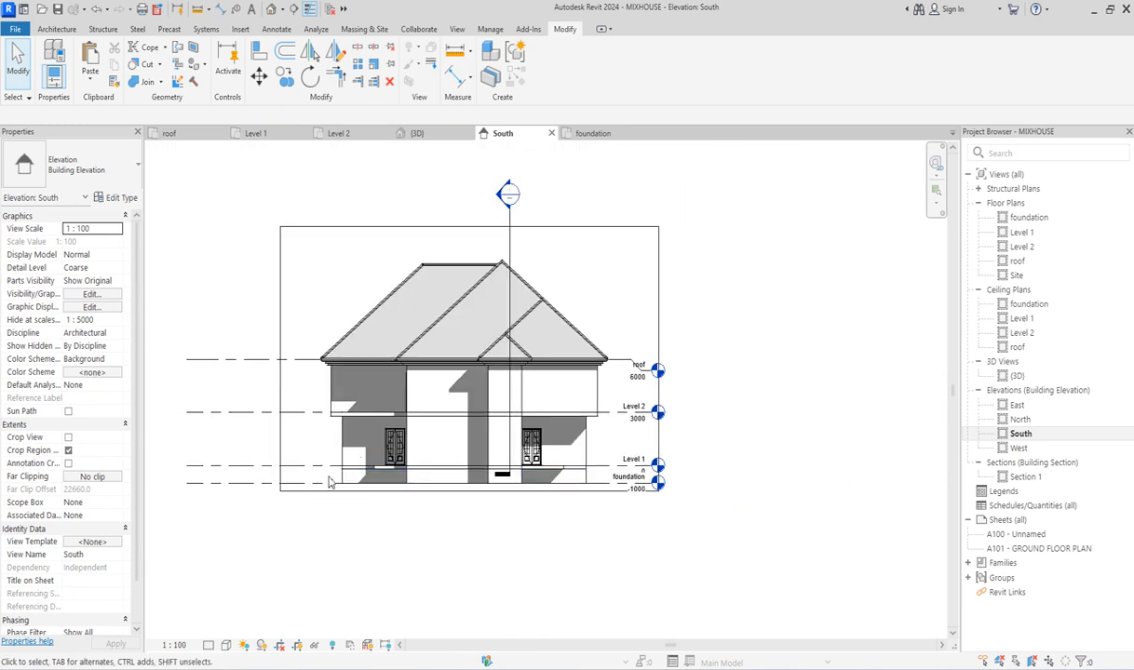
pyautogui.scroll(2, 588, 481)
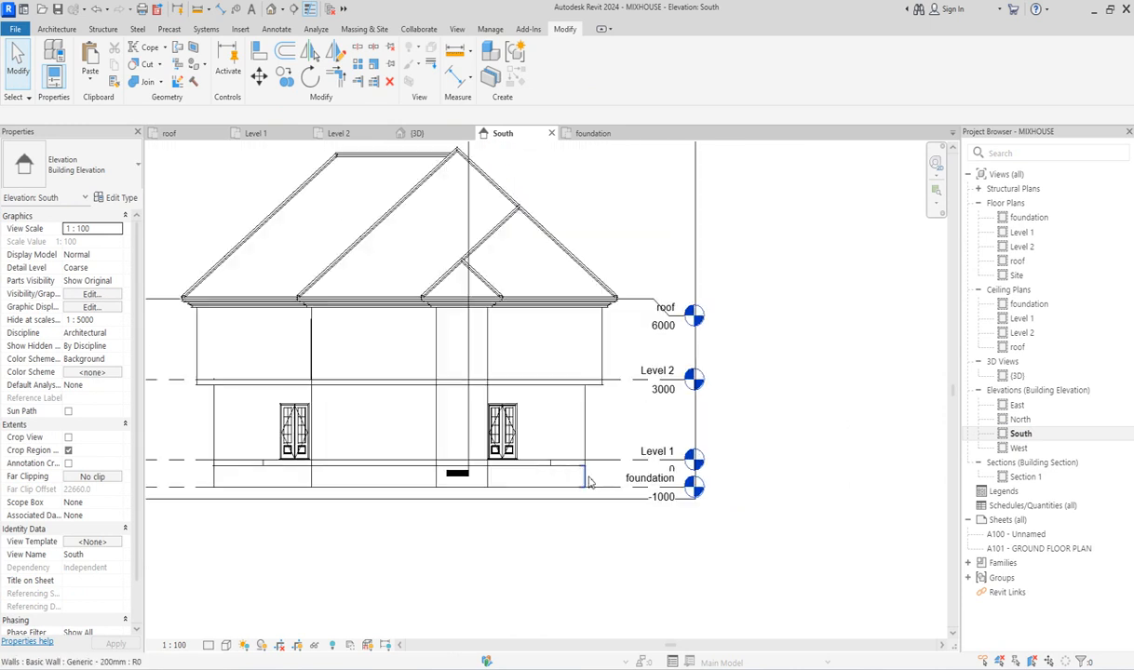
pyautogui.scroll(1, 587, 481)
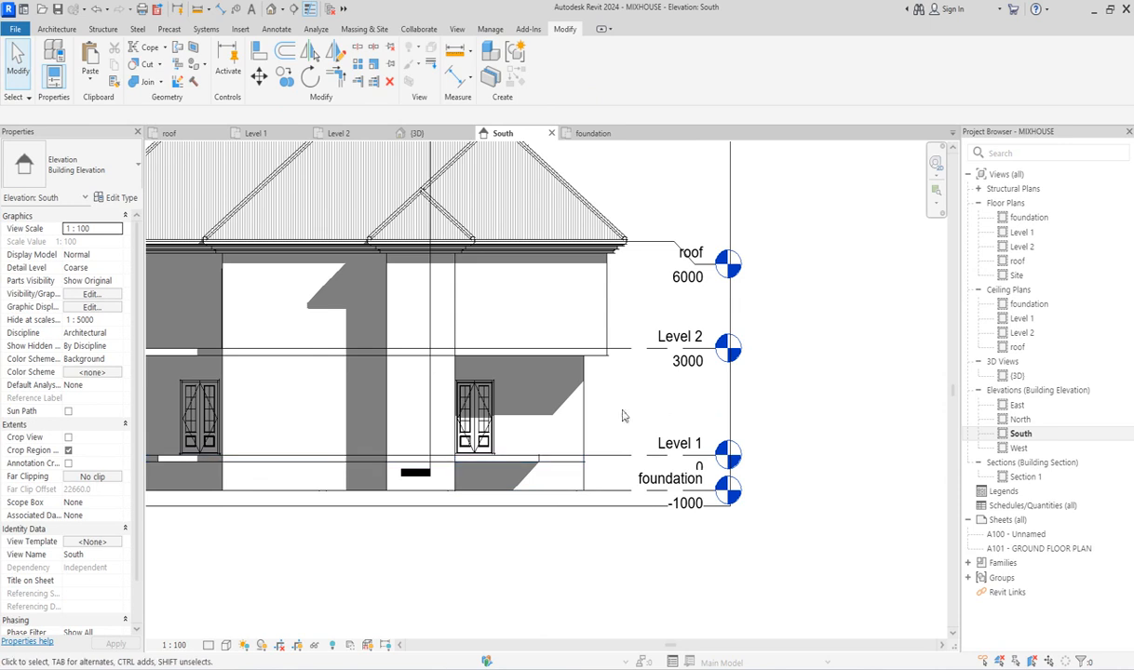
pyautogui.scroll(-1, 631, 391)
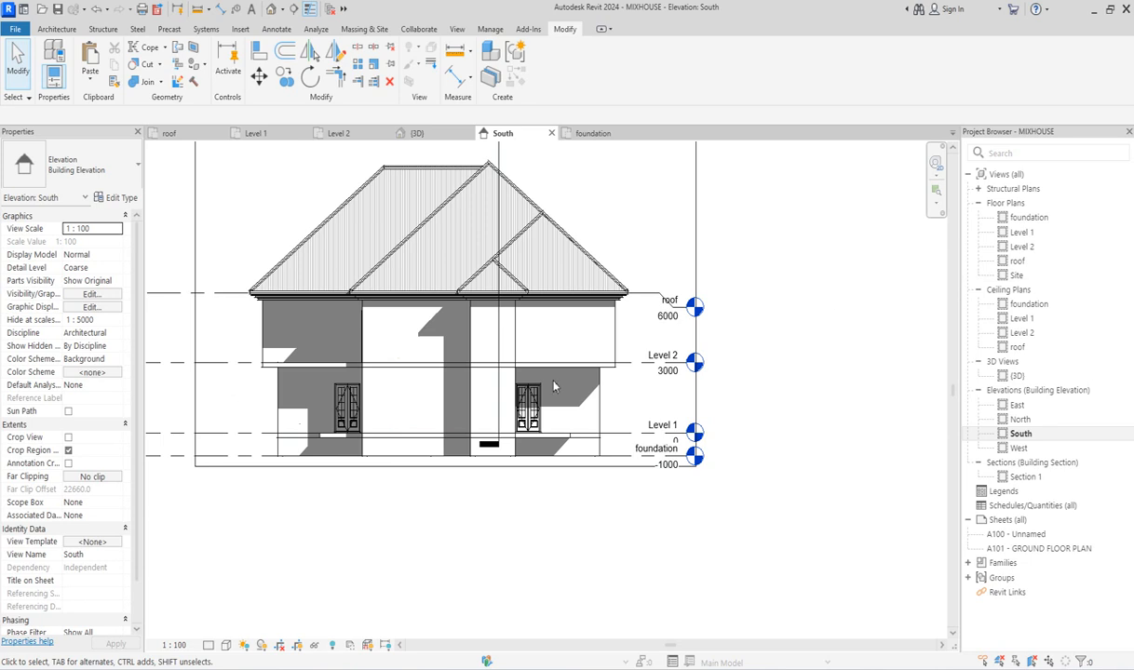
# Stretch the lower end of the section line in the South elevation to below the foundation level.
pyautogui.click(498, 443)
pyautogui.moveTo(498, 447); pyautogui.dragTo(498, 488)
pyautogui.moveTo(390, 441); pyautogui.dragTo(410, 483)
pyautogui.click(815, 440)
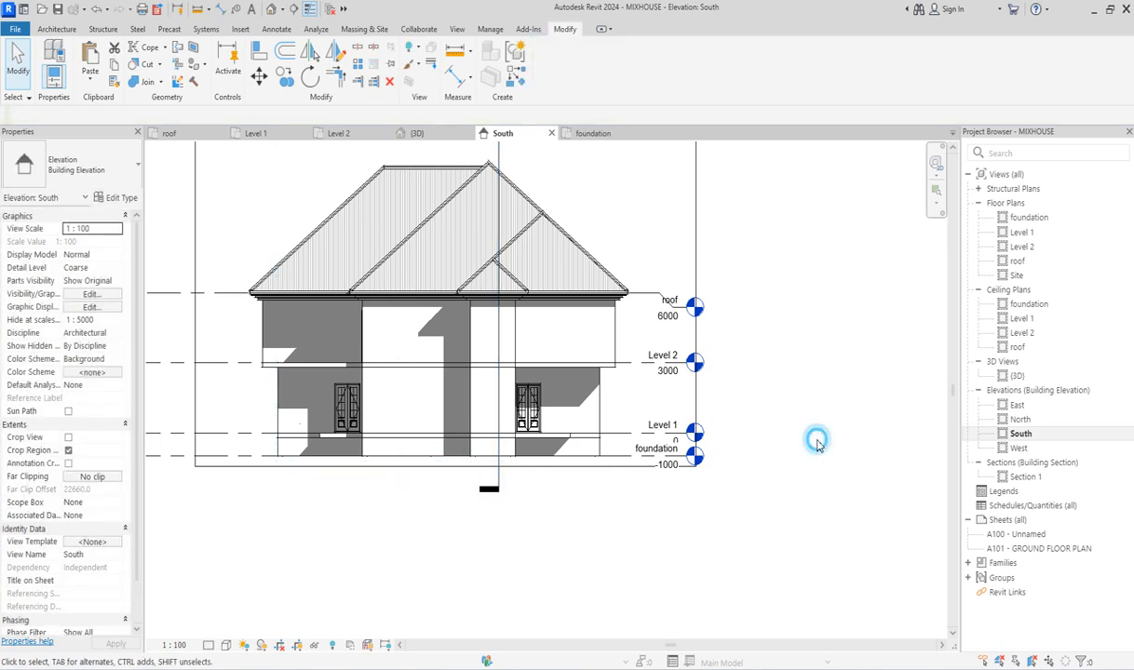
# In the Level 1 floor plan, start placing a window and duplicate the M_Fixed 0610 x 0610mm type as "0610 x 1700".
pyautogui.doubleClick(1028, 238)
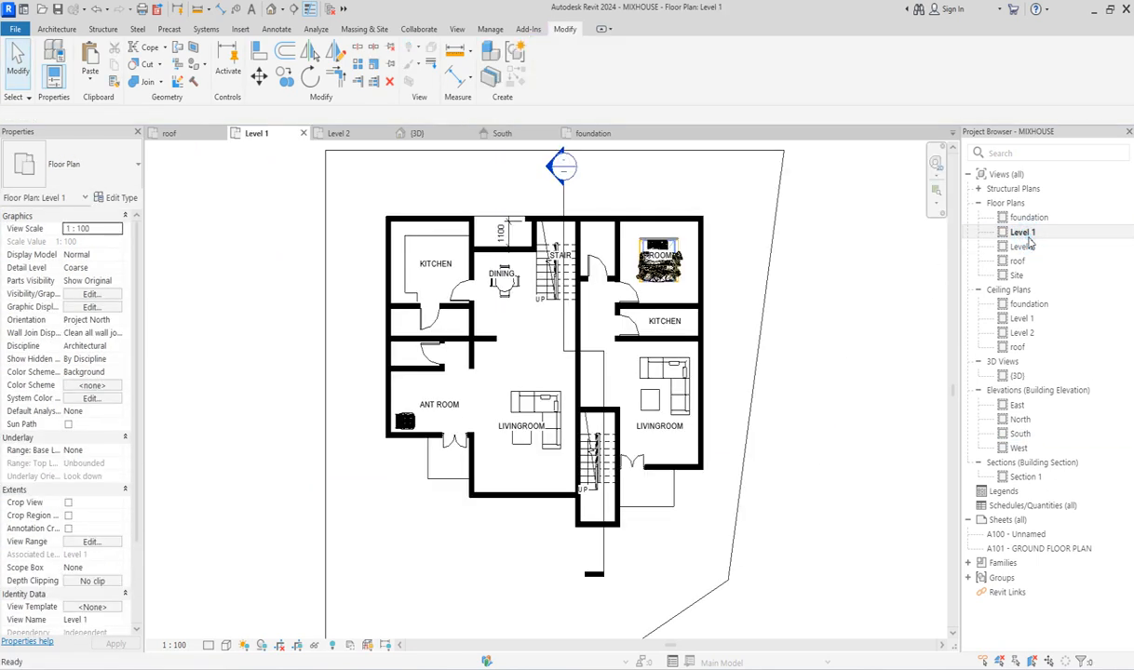
pyautogui.click(39, 29)
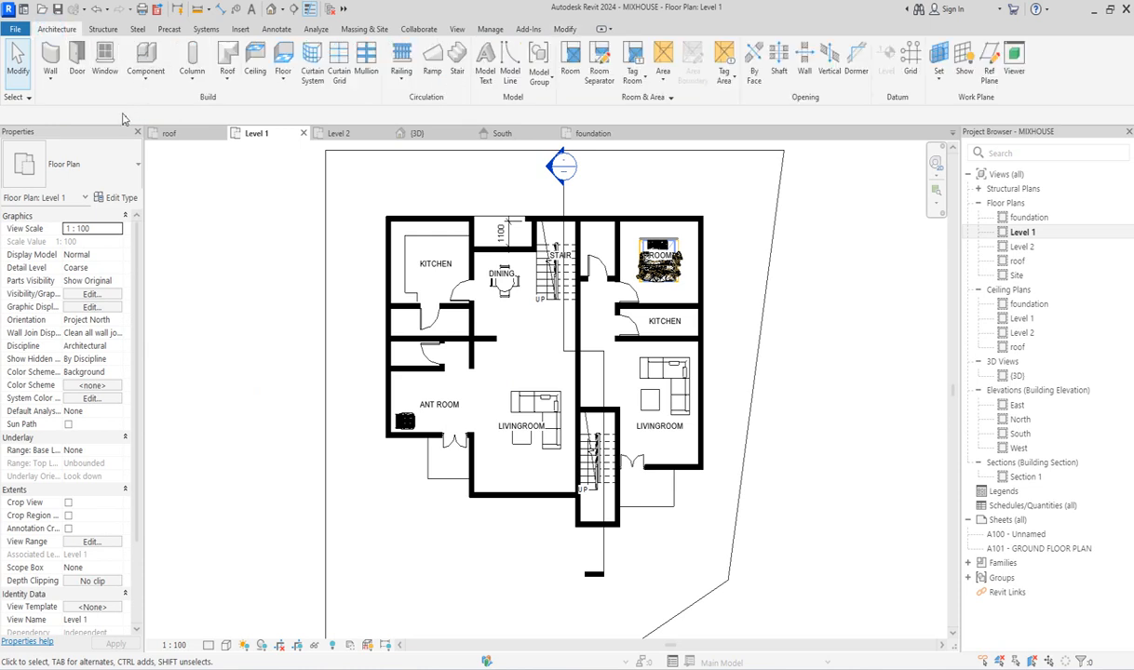
pyautogui.click(105, 63)
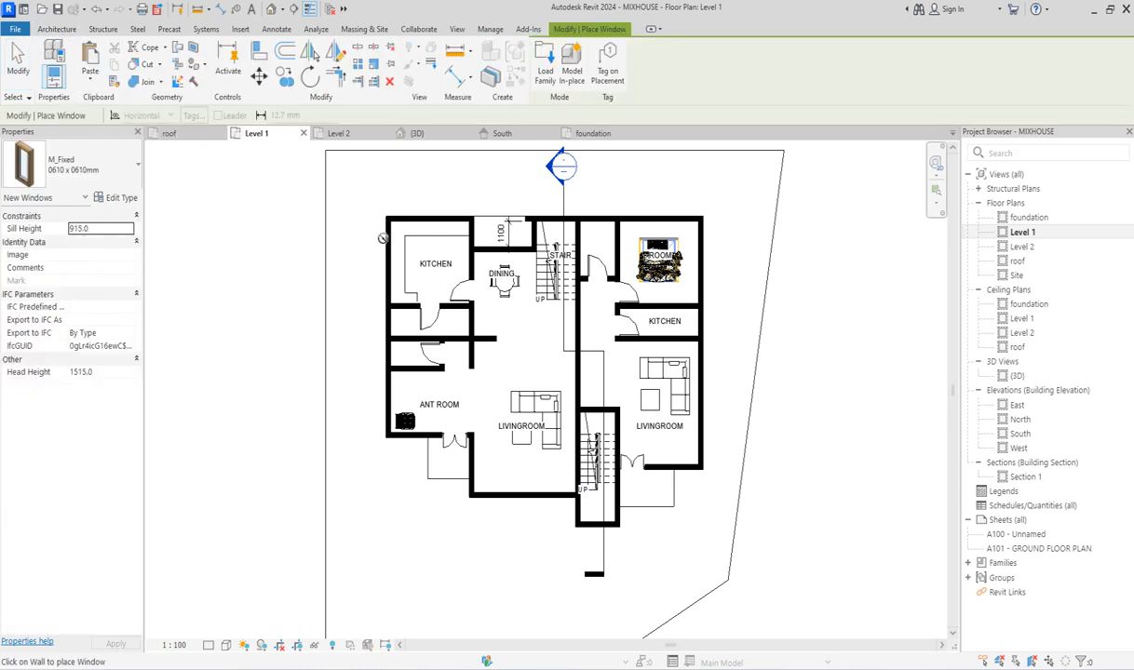
pyautogui.scroll(2, 393, 262)
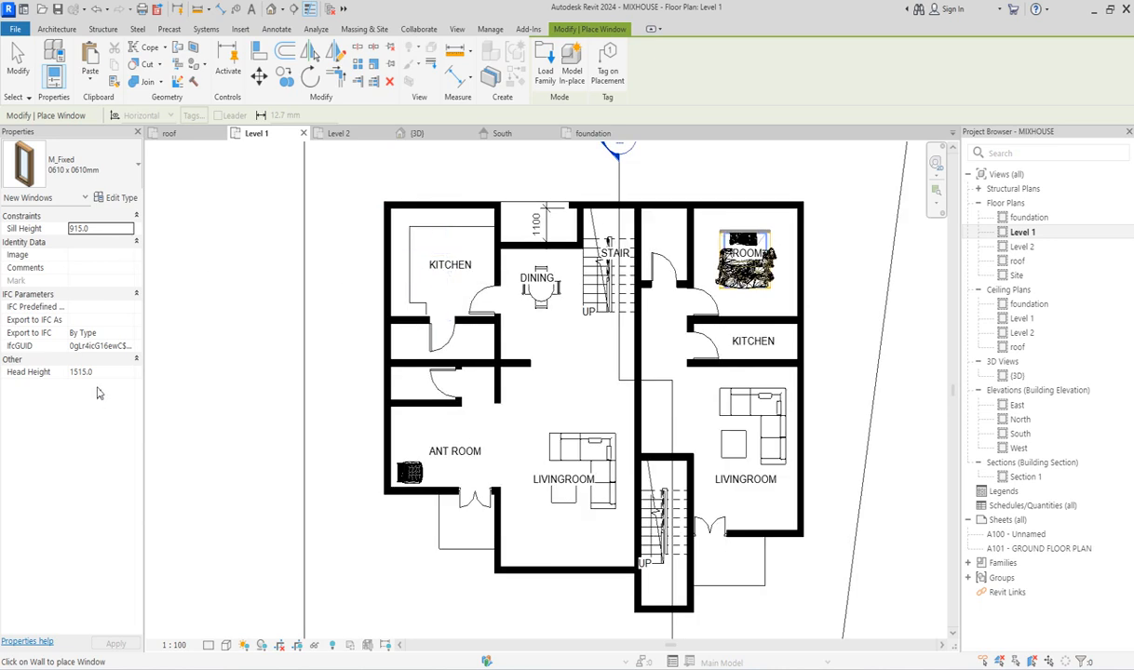
pyautogui.click(120, 197)
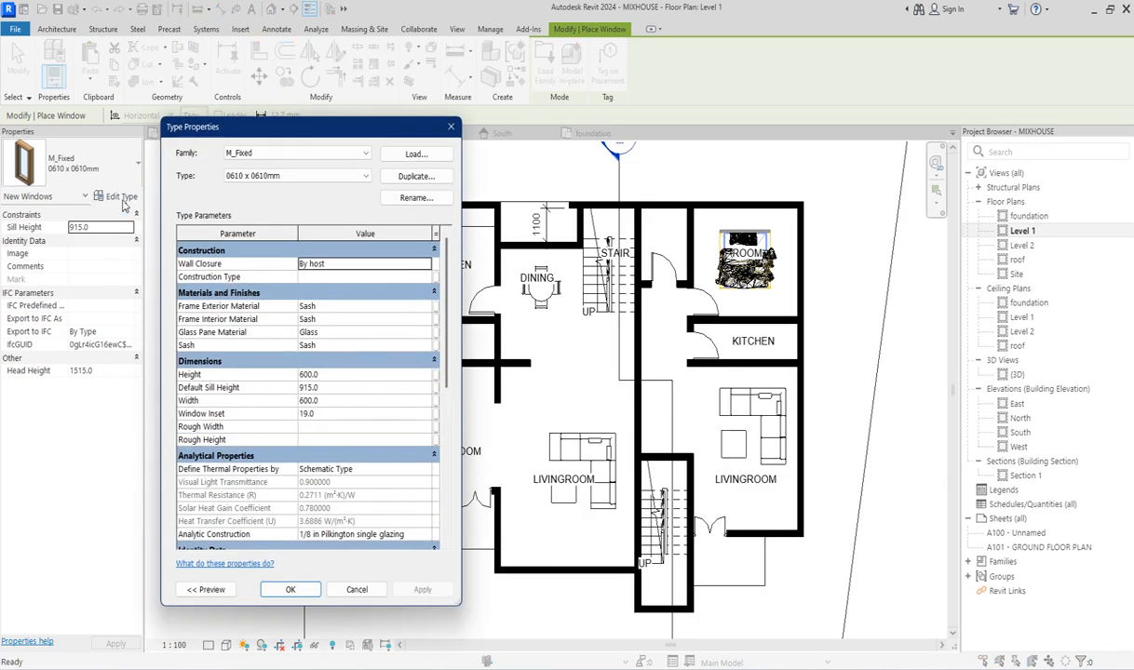
pyautogui.click(416, 177)
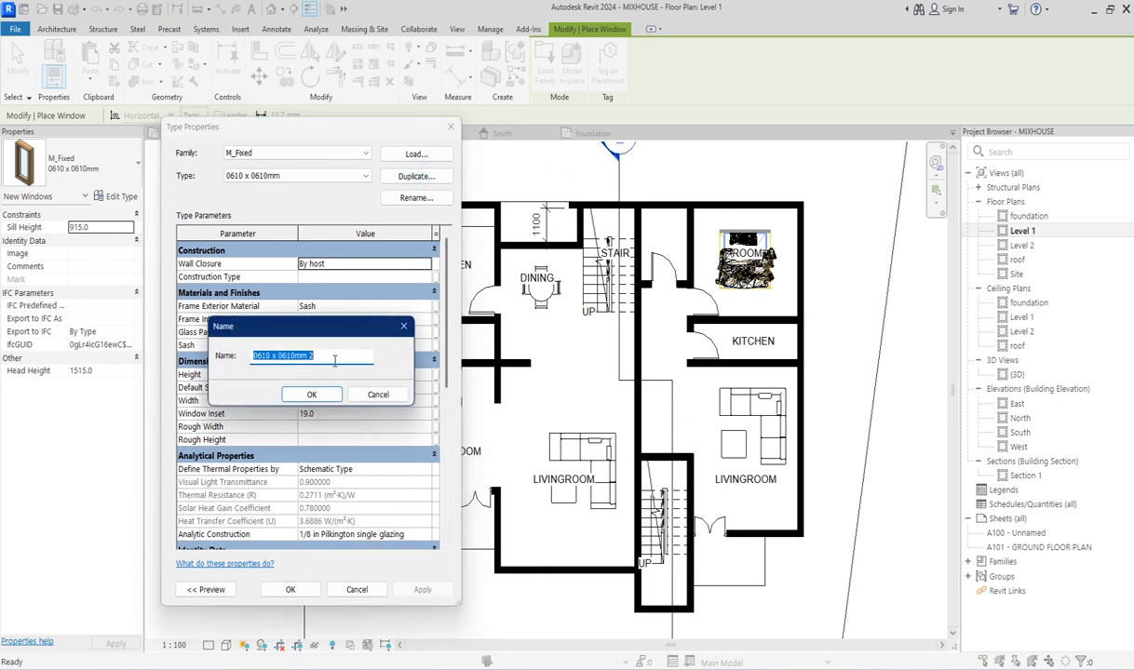
pyautogui.moveTo(322, 357); pyautogui.dragTo(280, 356)
pyautogui.write('17')
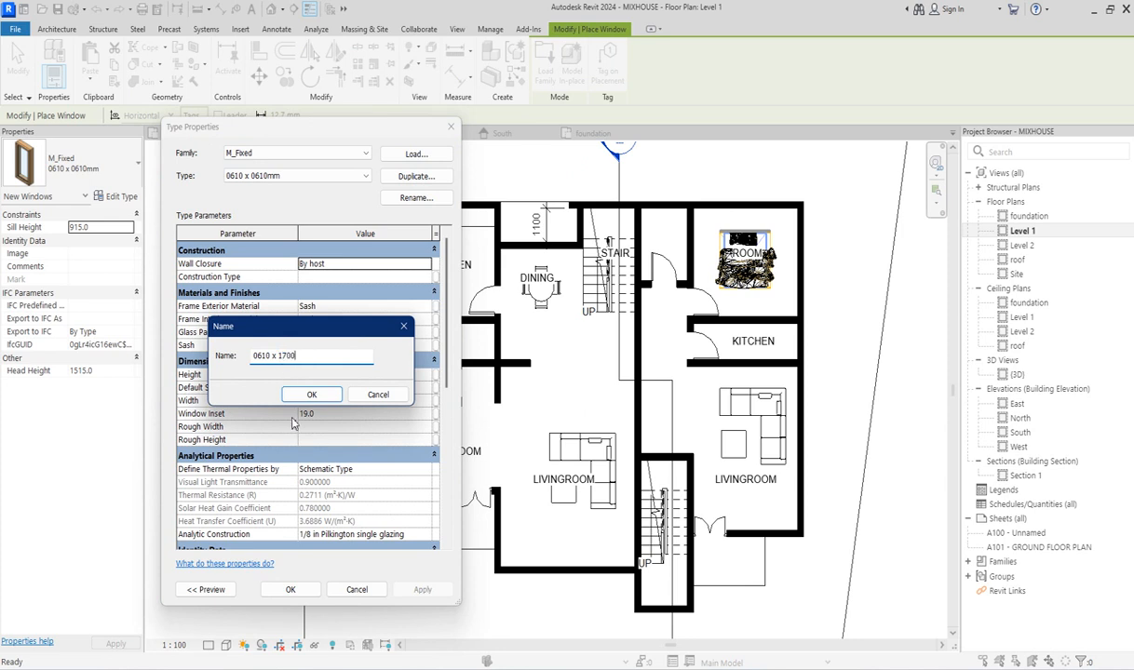
pyautogui.click(311, 394)
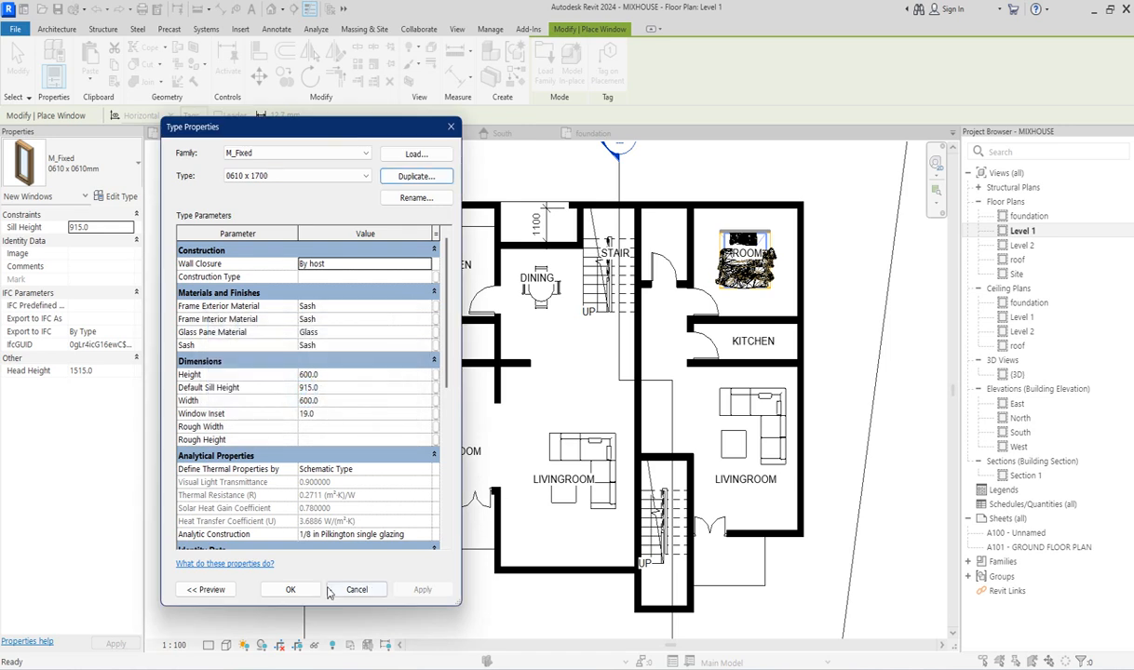
pyautogui.click(291, 590)
# Set the new windows' head height to 2100 and place two side by side in the lower outer wall of the left living room.
pyautogui.scroll(2, 468, 566)
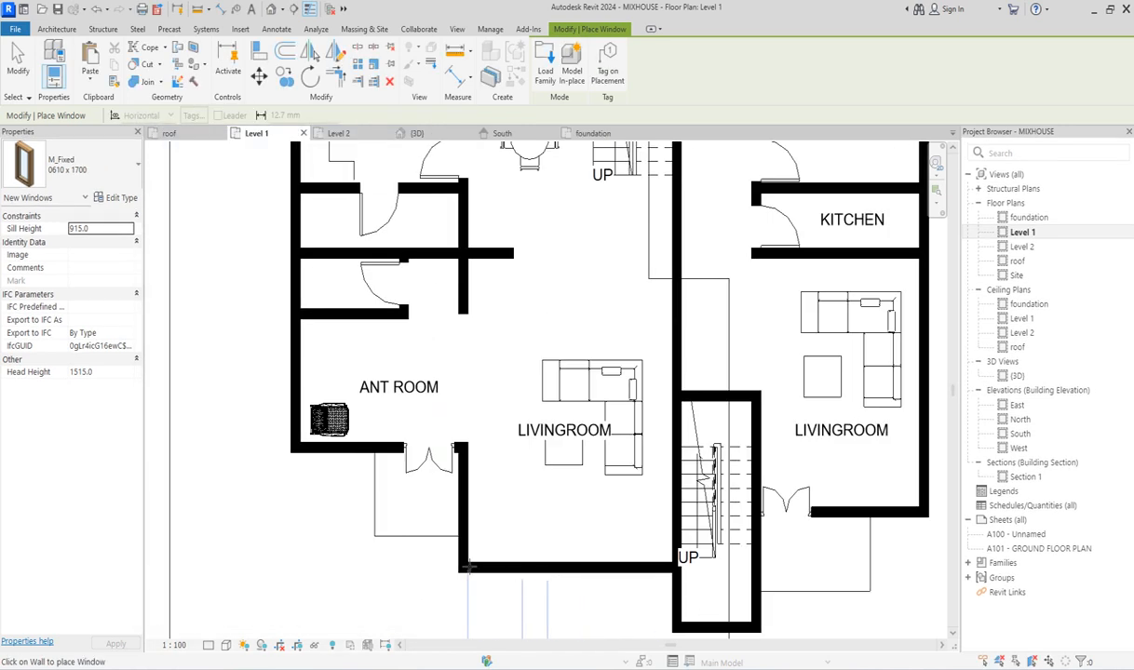
pyautogui.click(129, 372)
pyautogui.write('2')
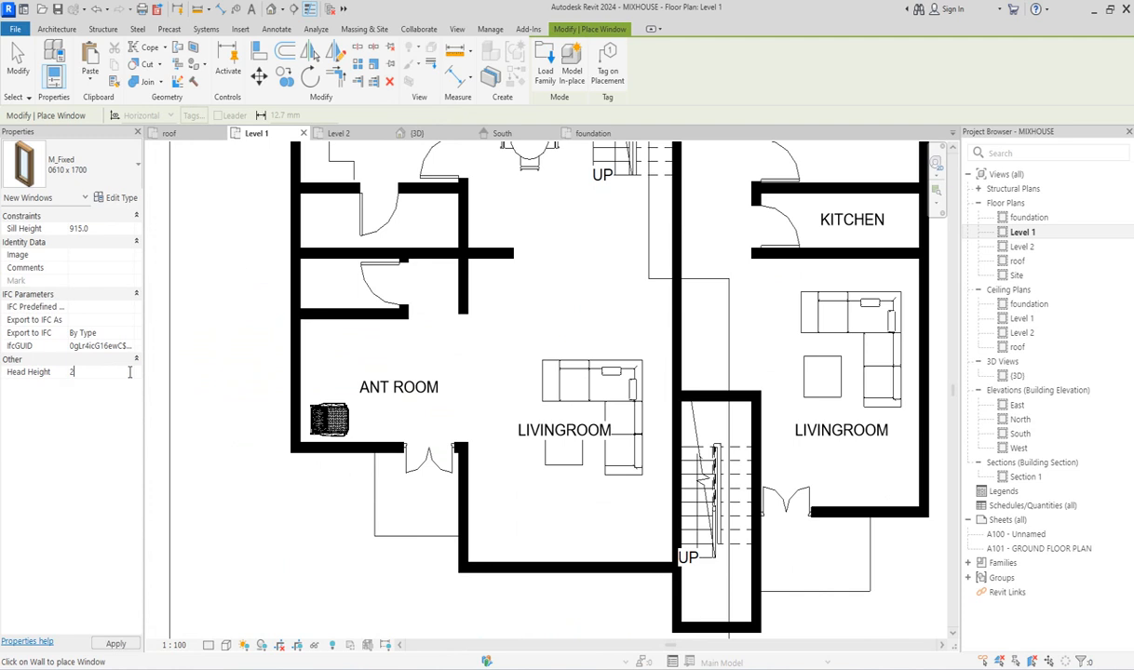
pyautogui.write('100')
pyautogui.press('Return')
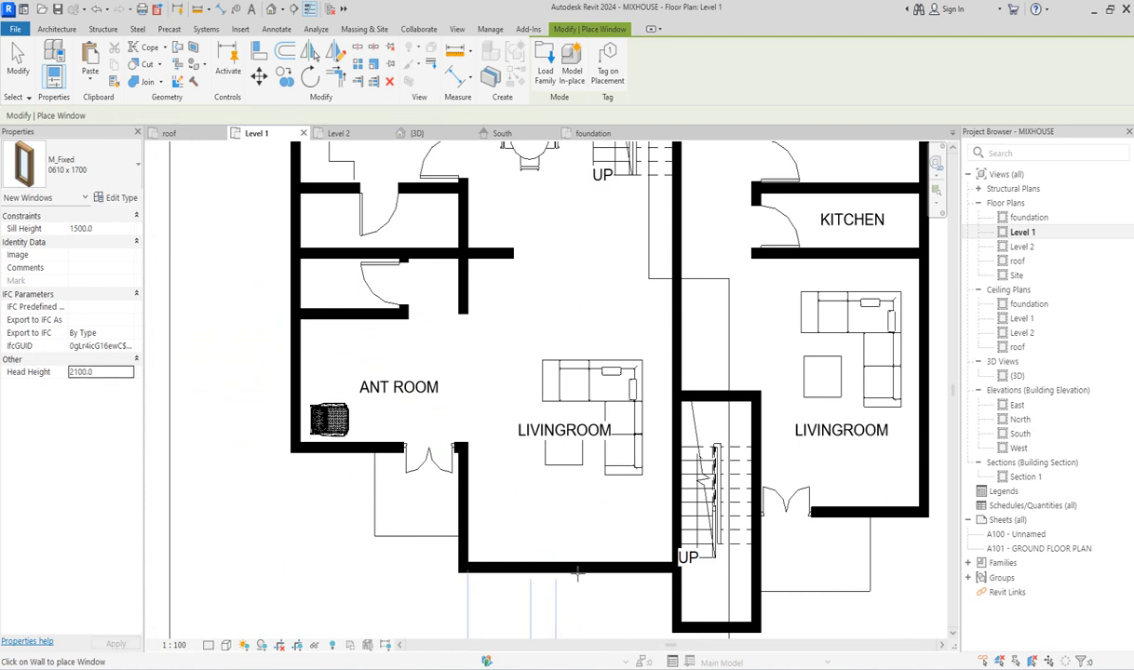
pyautogui.click(543, 568)
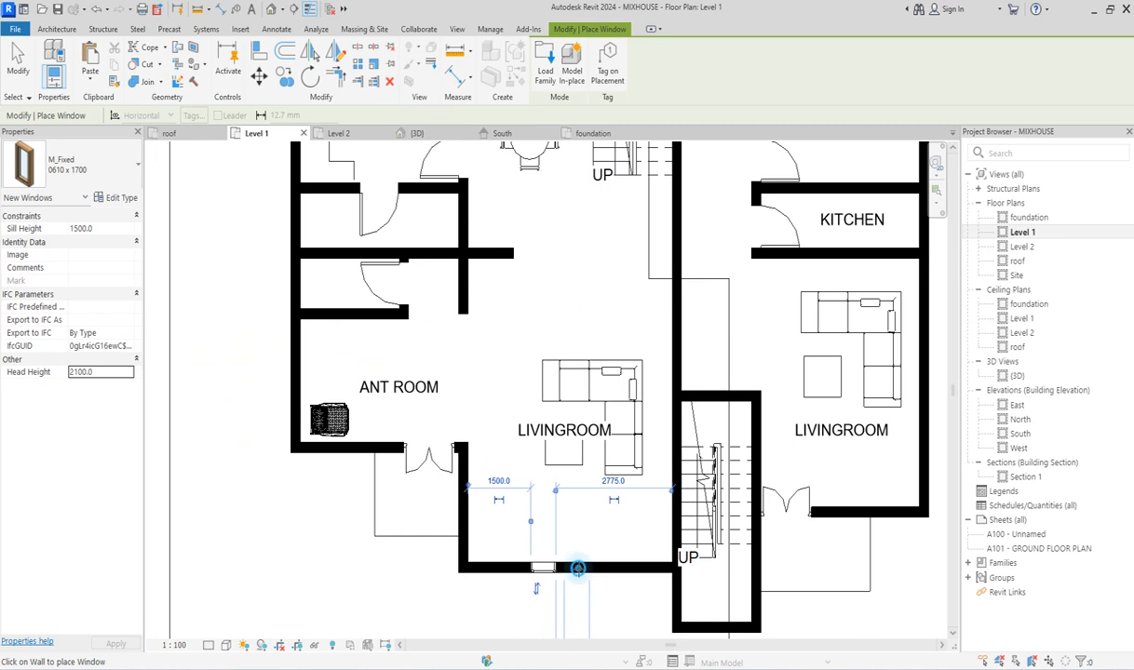
pyautogui.click(576, 568)
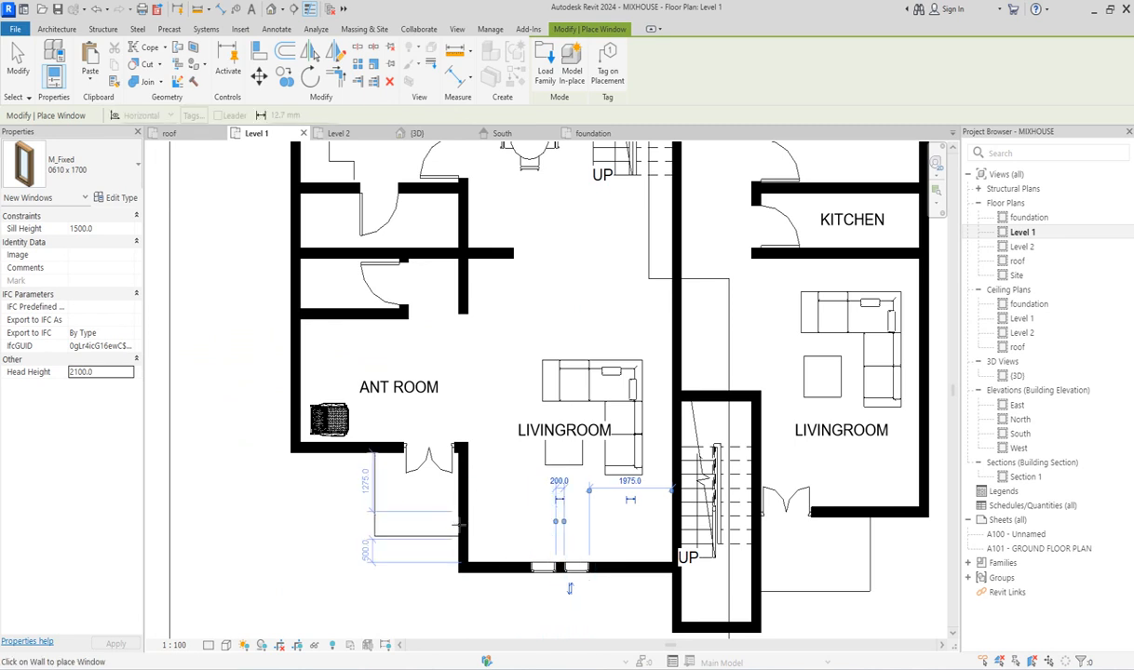
# Place two windows in the left living room's wall beside the porch and two in the ant room's left outer wall.
pyautogui.click(462, 479)
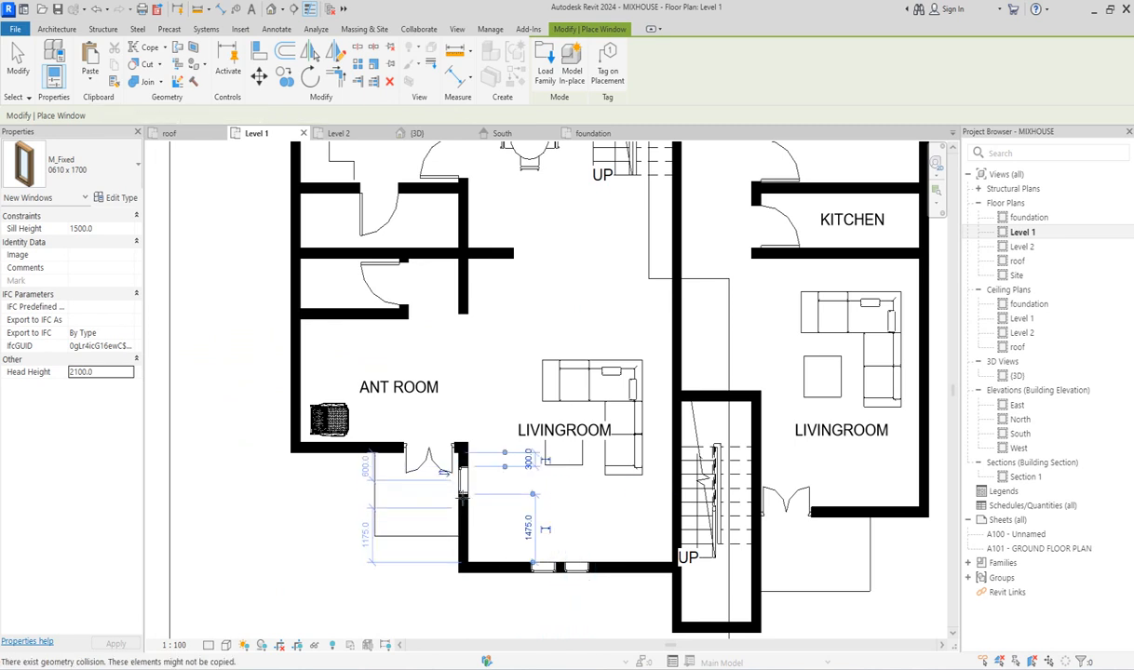
pyautogui.click(461, 518)
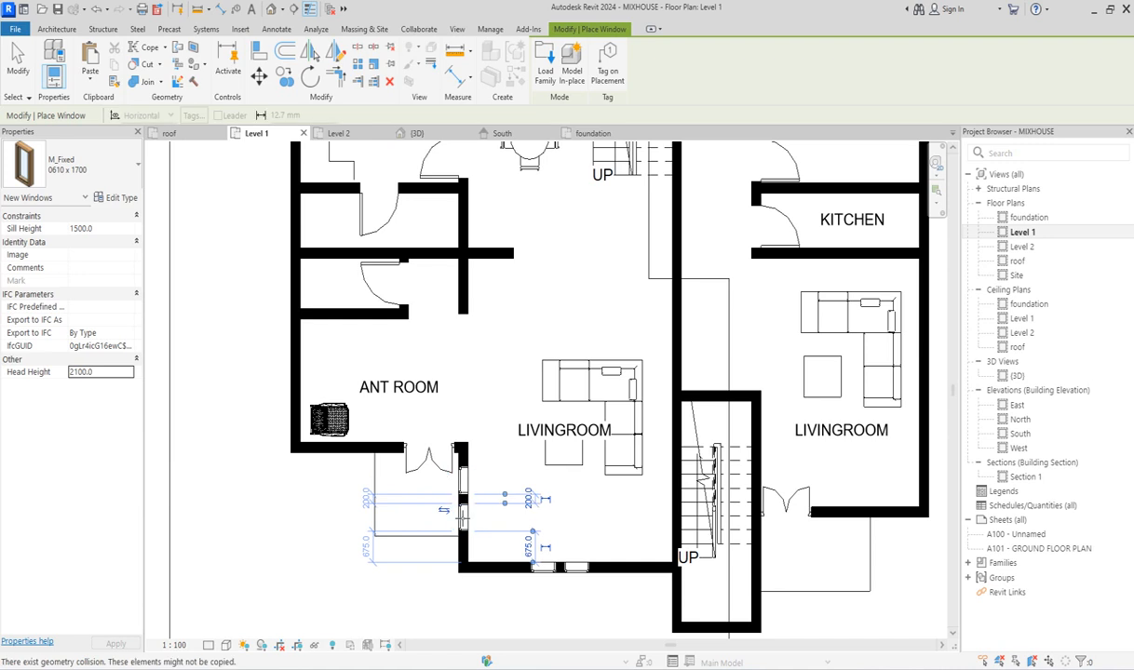
pyautogui.scroll(-2, 332, 411)
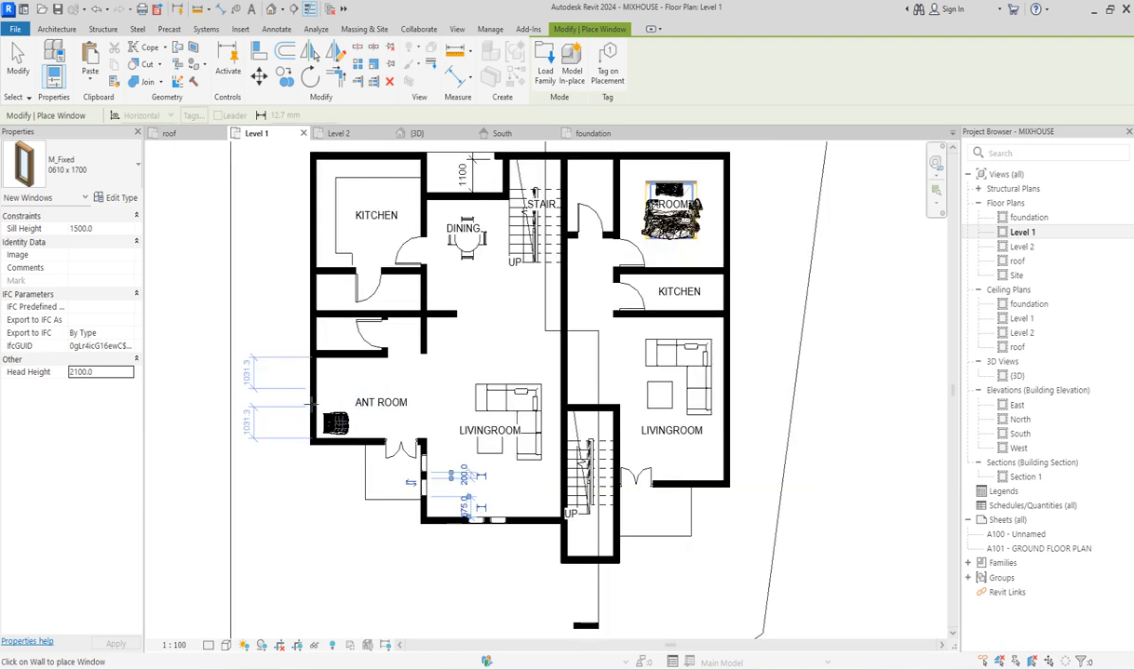
pyautogui.scroll(2, 313, 402)
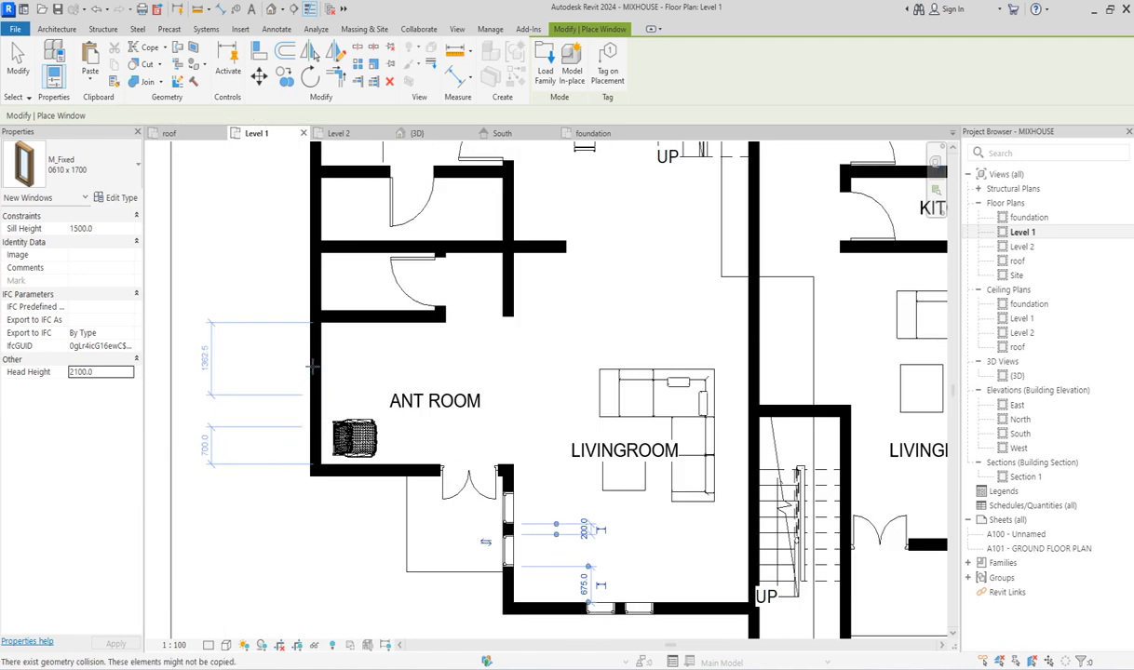
pyautogui.click(313, 411)
pyautogui.scroll(-5, 312, 370)
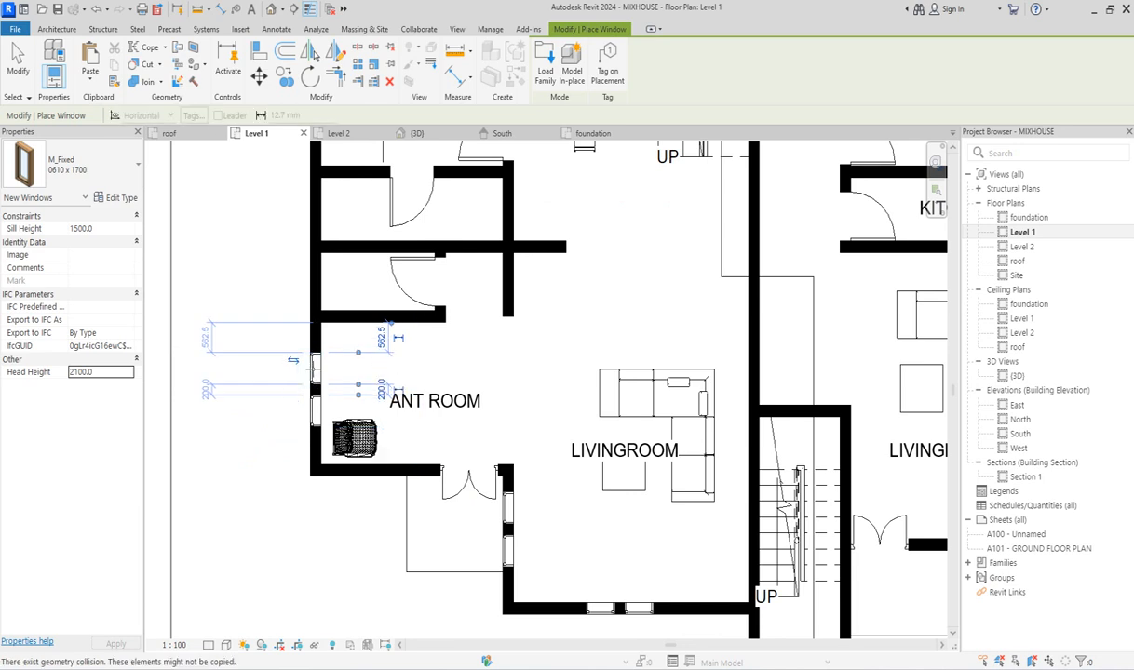
# Place two windows in the upper outer wall and two in the right outer wall of the upper-right bedroom.
pyautogui.scroll(1, 316, 428)
pyautogui.scroll(3, 317, 428)
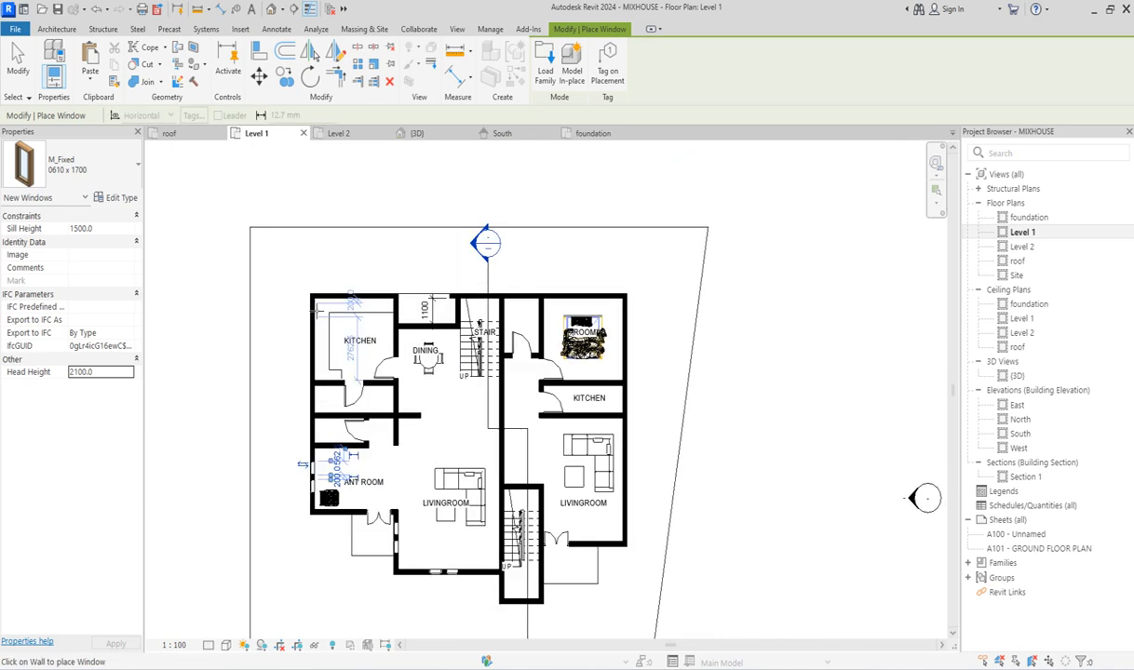
pyautogui.scroll(5, 509, 323)
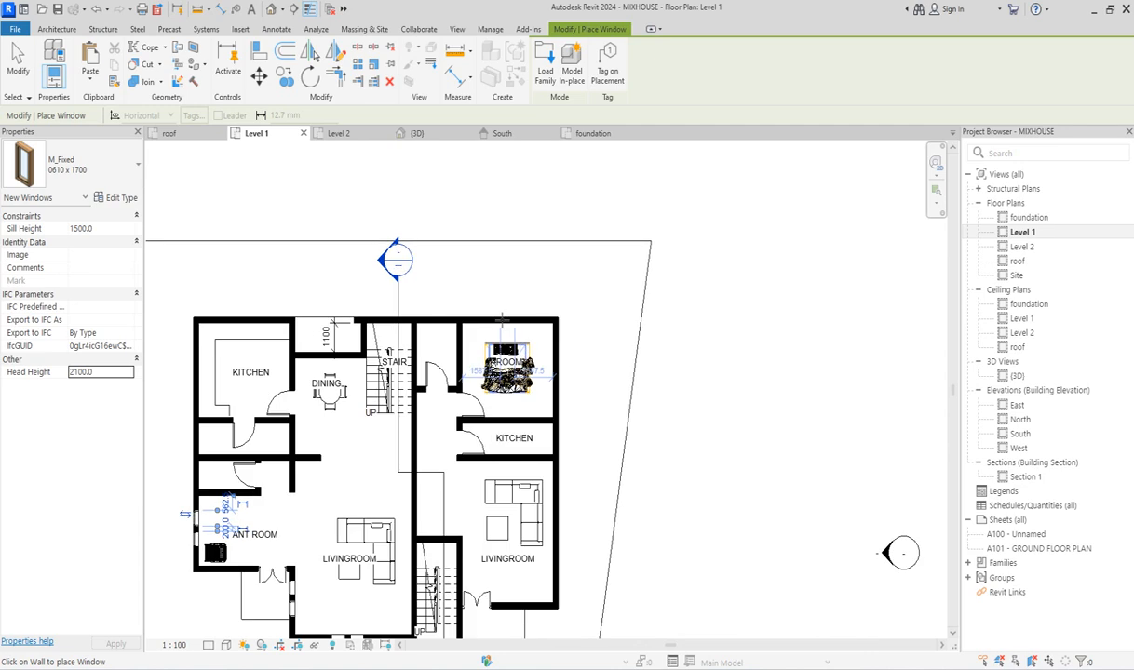
pyautogui.click(508, 323)
pyautogui.click(546, 322)
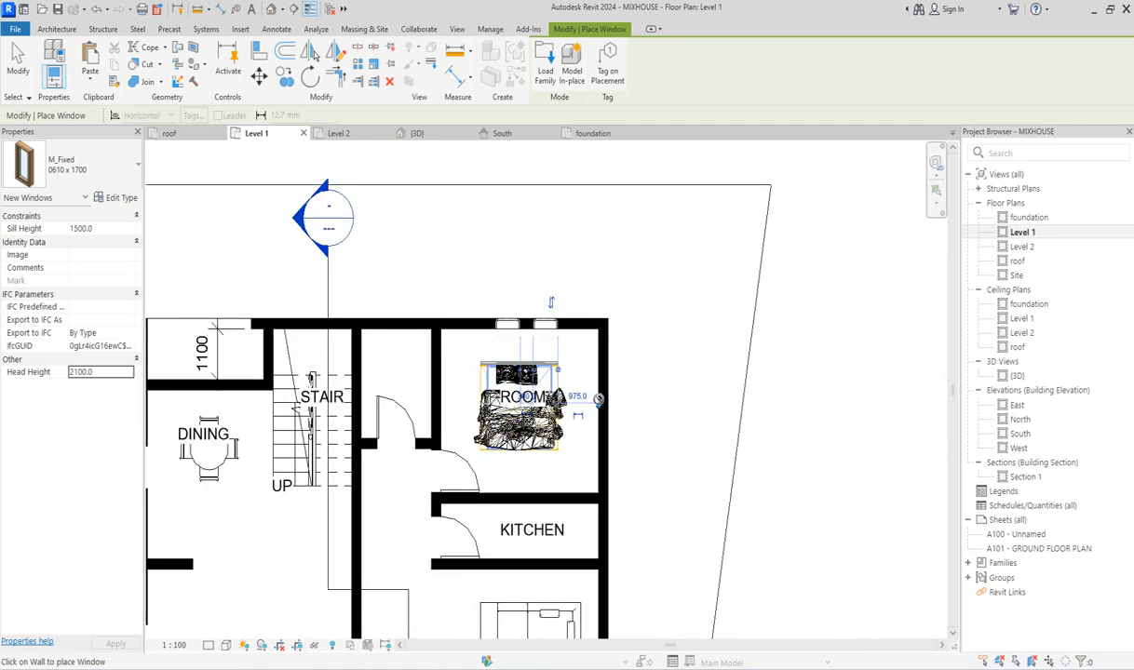
pyautogui.click(605, 391)
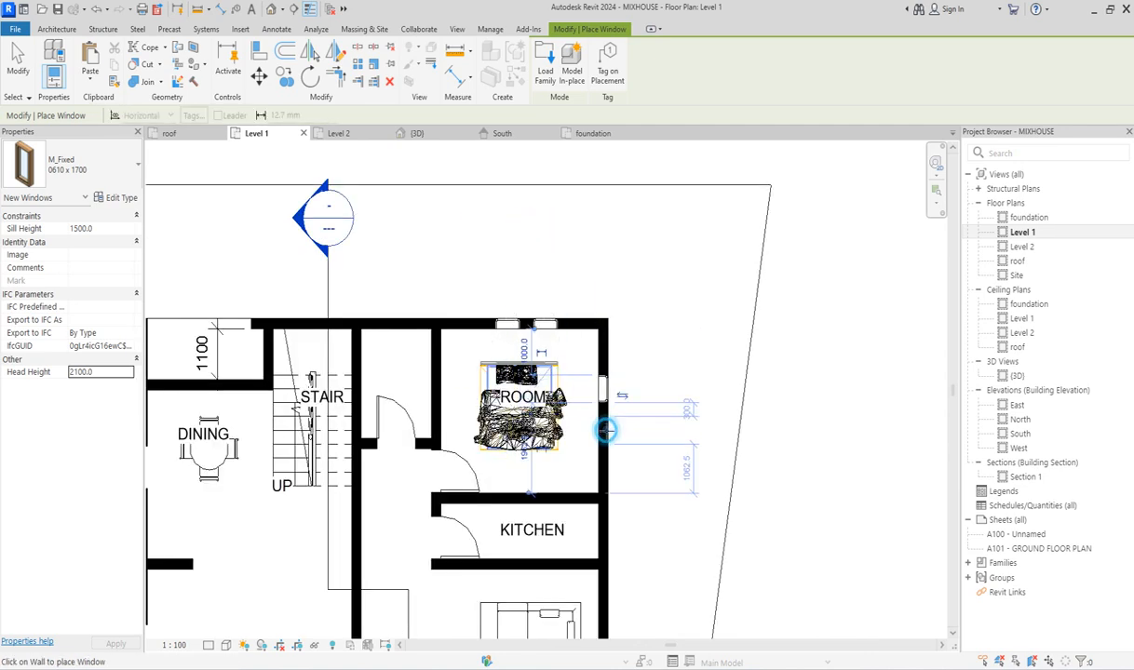
pyautogui.scroll(-5, 606, 428)
# Place two windows in the right living room's right outer wall and two in its lower wall beside the double door.
pyautogui.scroll(5, 607, 424)
pyautogui.click(606, 396)
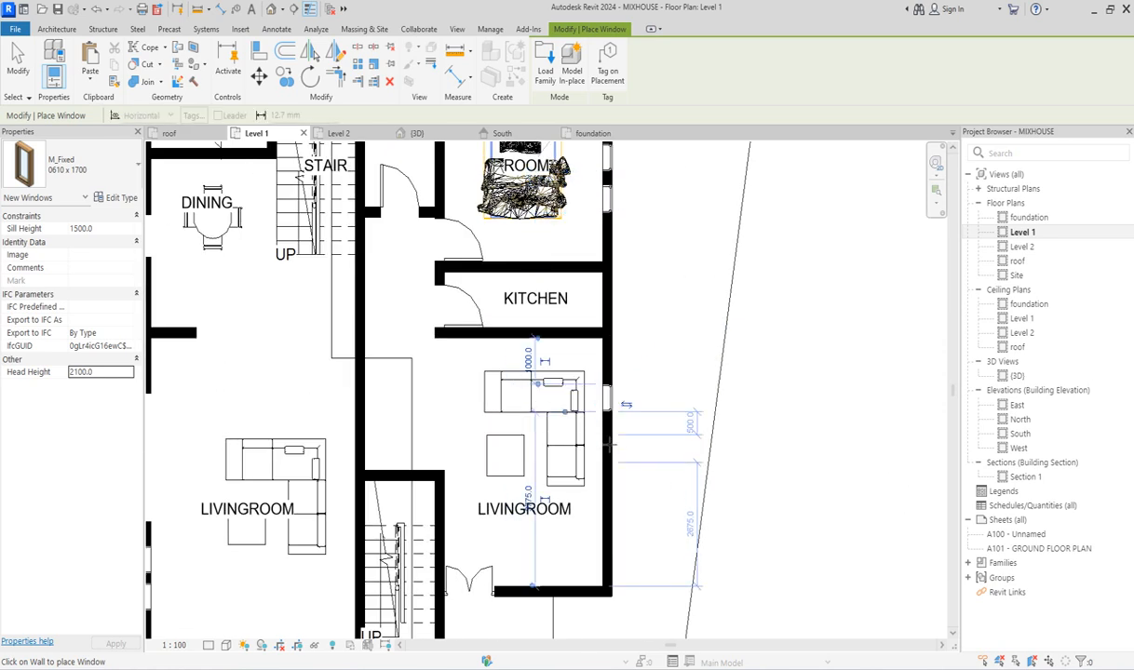
pyautogui.scroll(-5, 607, 445)
pyautogui.scroll(5, 530, 454)
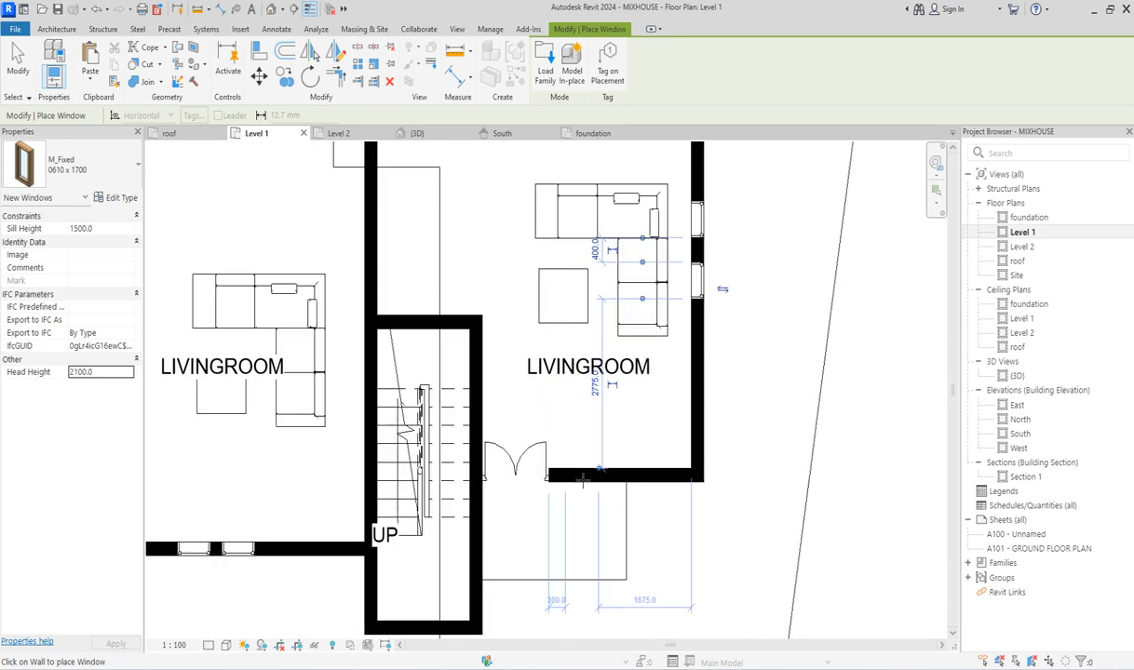
pyautogui.click(582, 477)
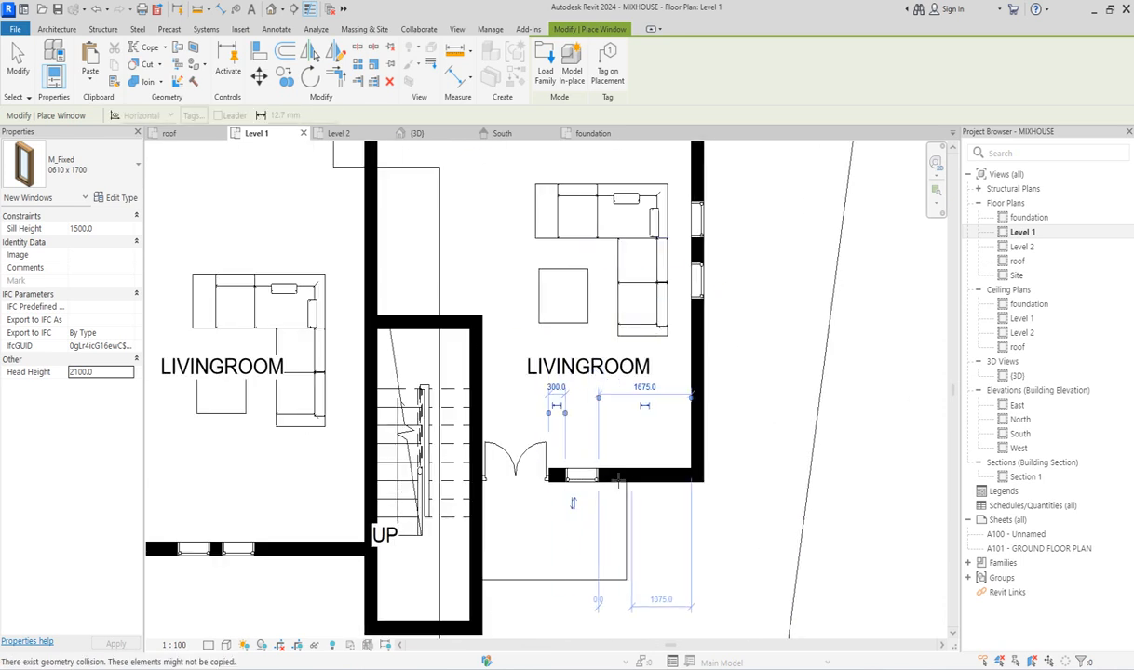
pyautogui.click(650, 478)
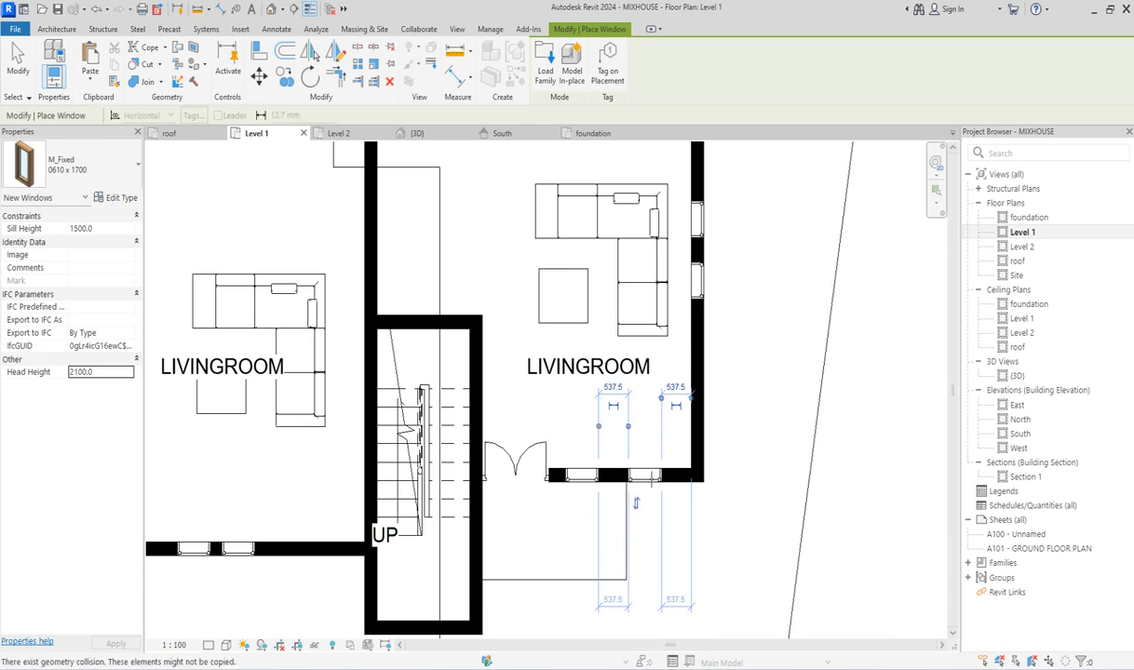
# Place two adjacent windows in the upper wall of the dining area, below the recess.
pyautogui.scroll(-6, 636, 503)
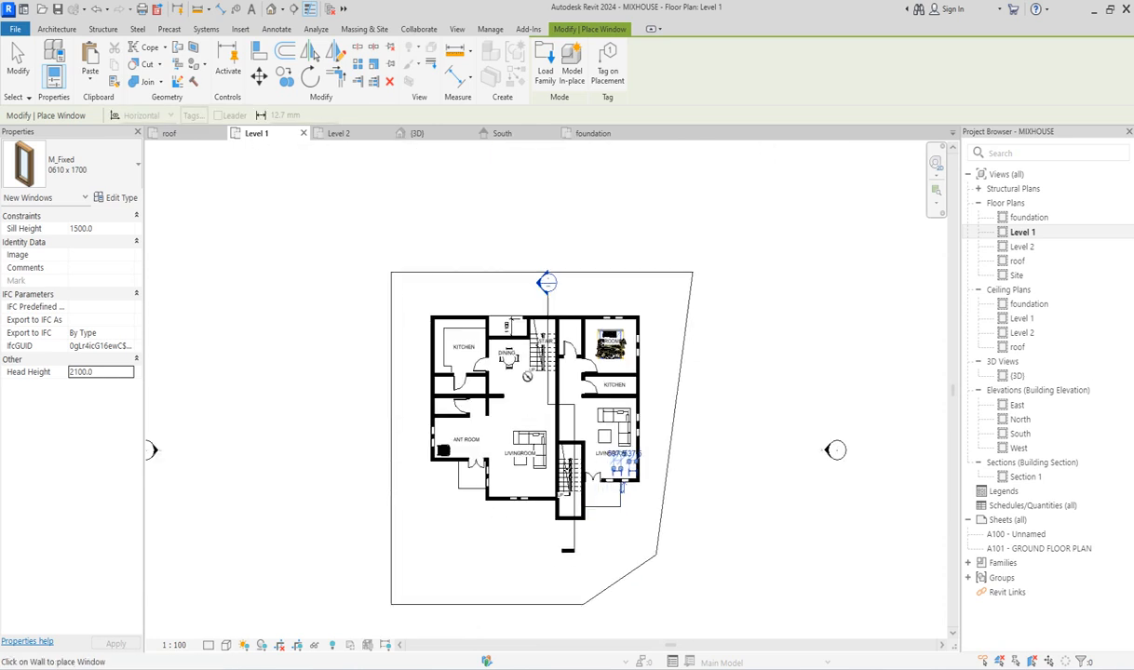
pyautogui.scroll(7, 503, 333)
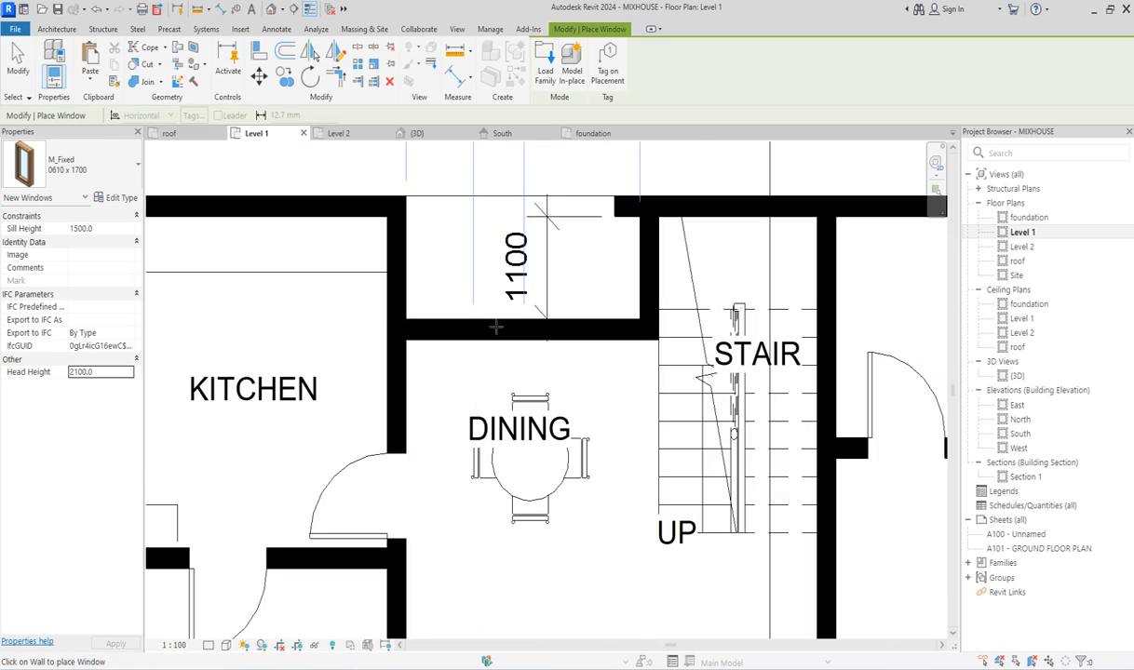
pyautogui.click(497, 328)
pyautogui.click(550, 329)
pyautogui.scroll(-2, 553, 333)
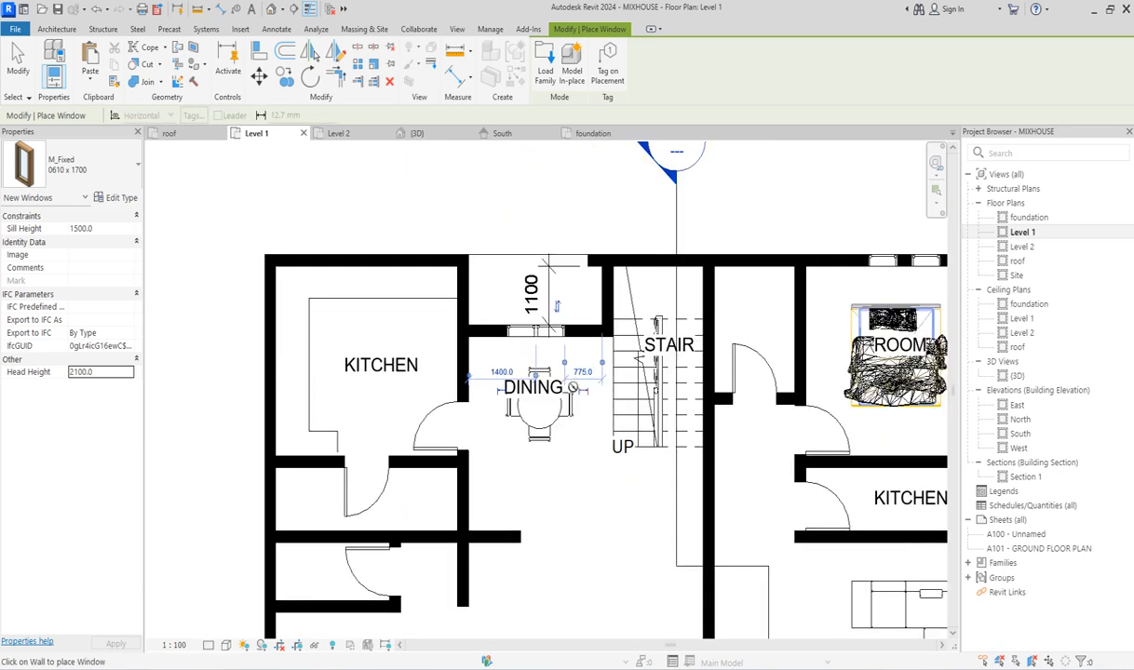
# Shift the right-hand dining window to the right, leaving a 180 mm gap between the two dining windows.
pyautogui.press('Escape')
pyautogui.click(554, 333)
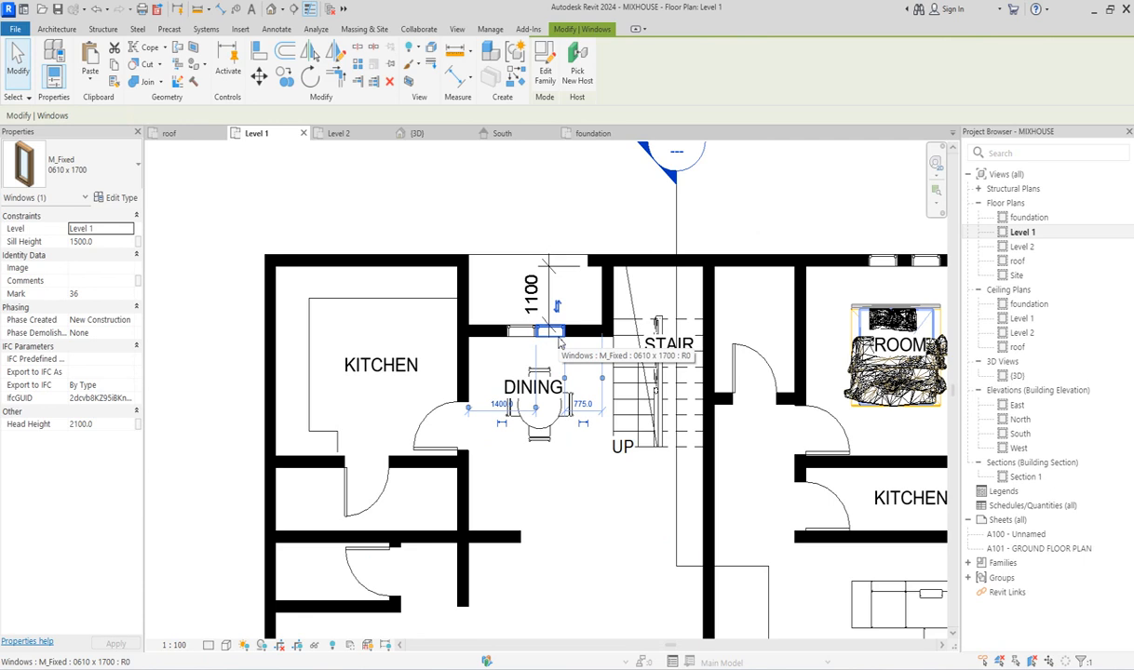
pyautogui.press('Right')
pyautogui.press('Right')
pyautogui.press('Right')
pyautogui.press('Right')
pyautogui.scroll(1, 523, 328)
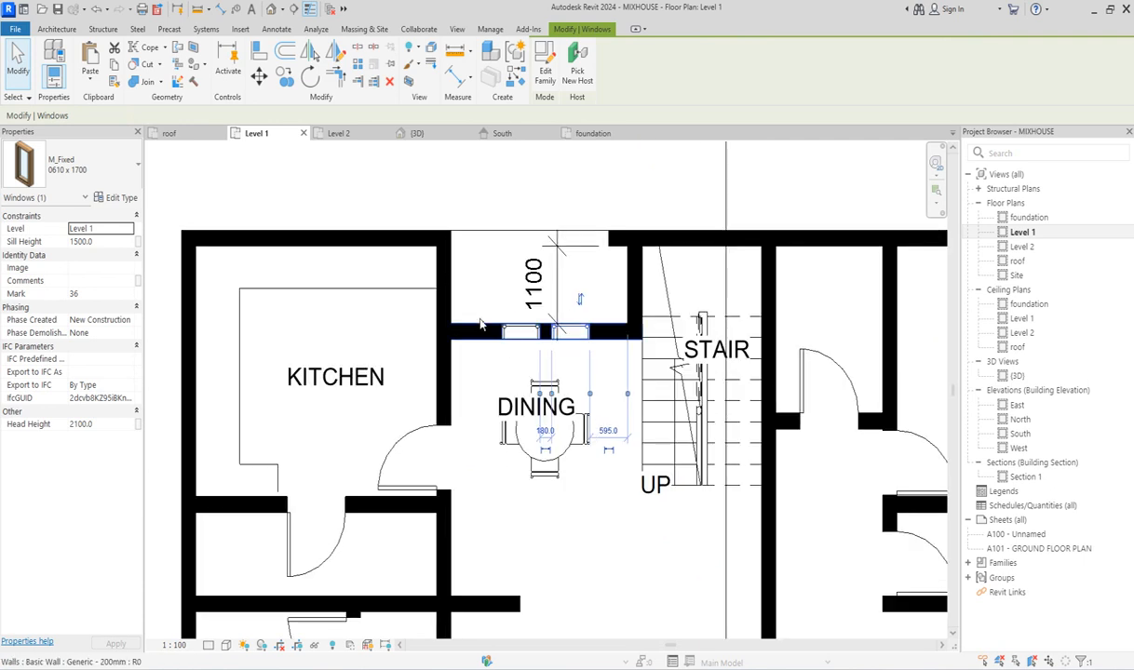
# Shift both dining windows together to the right, up to the wall corner beside the stair.
pyautogui.click(481, 286)
pyautogui.moveTo(482, 286); pyautogui.dragTo(602, 373)
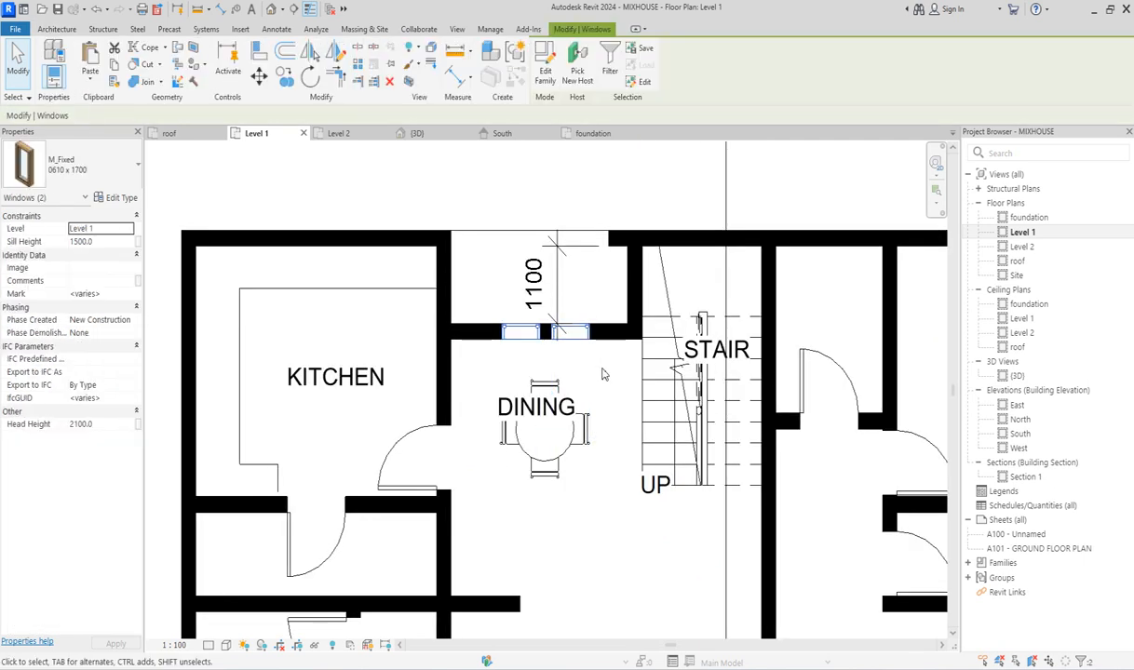
pyautogui.press('Right')
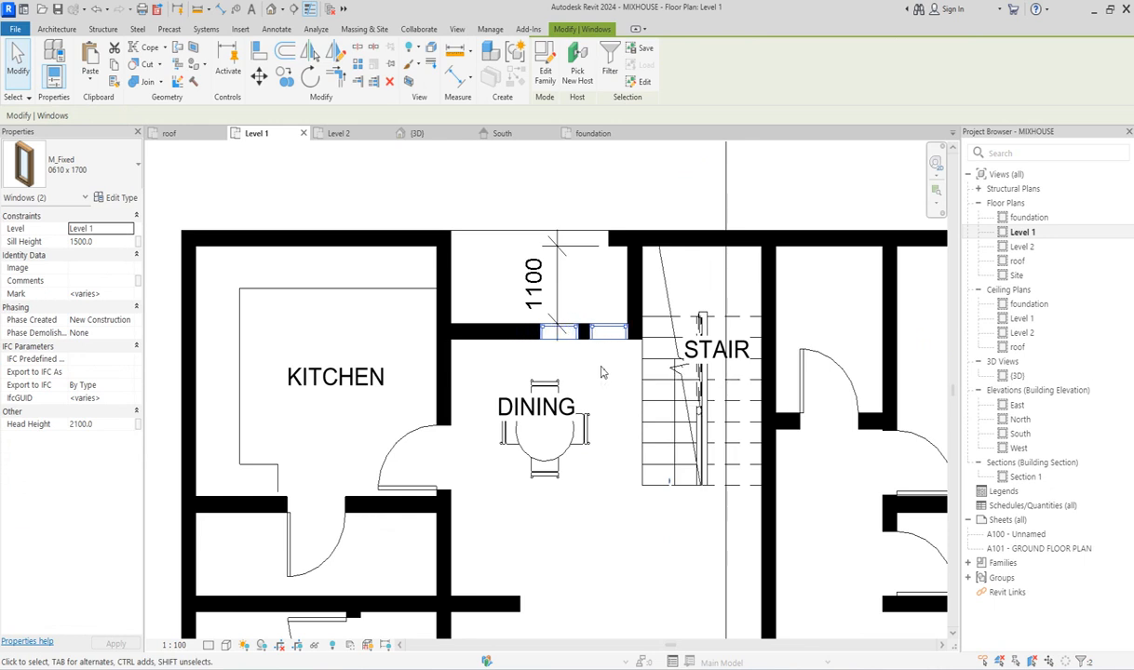
pyautogui.scroll(3, 601, 373)
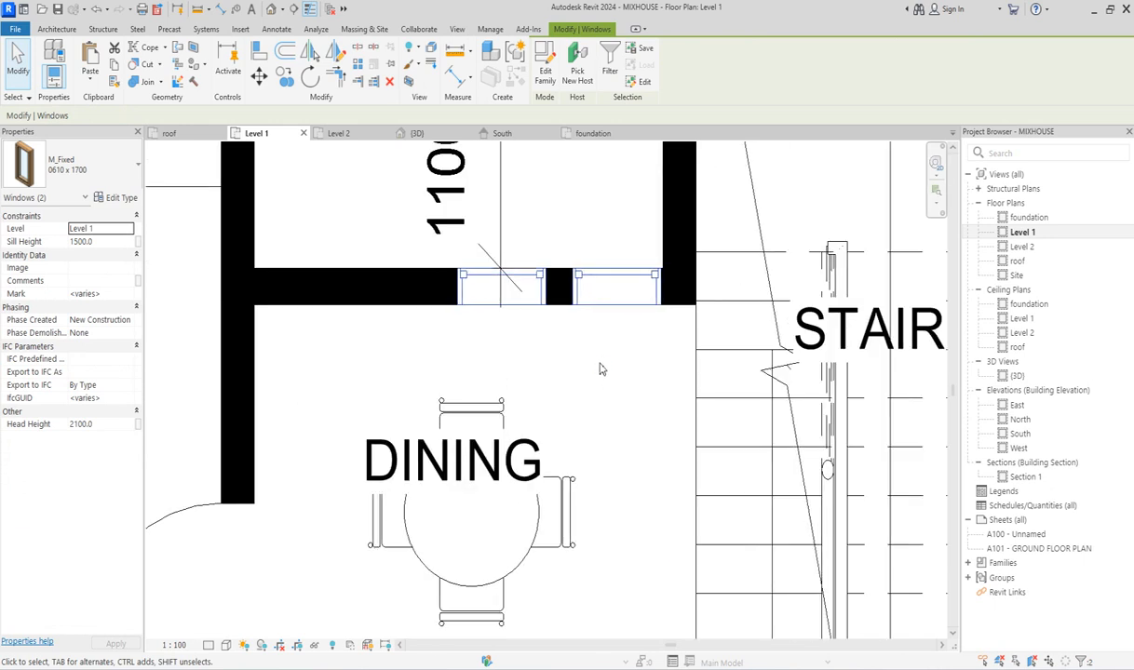
pyautogui.scroll(-4, 600, 367)
pyautogui.click(575, 446)
pyautogui.scroll(-2, 503, 357)
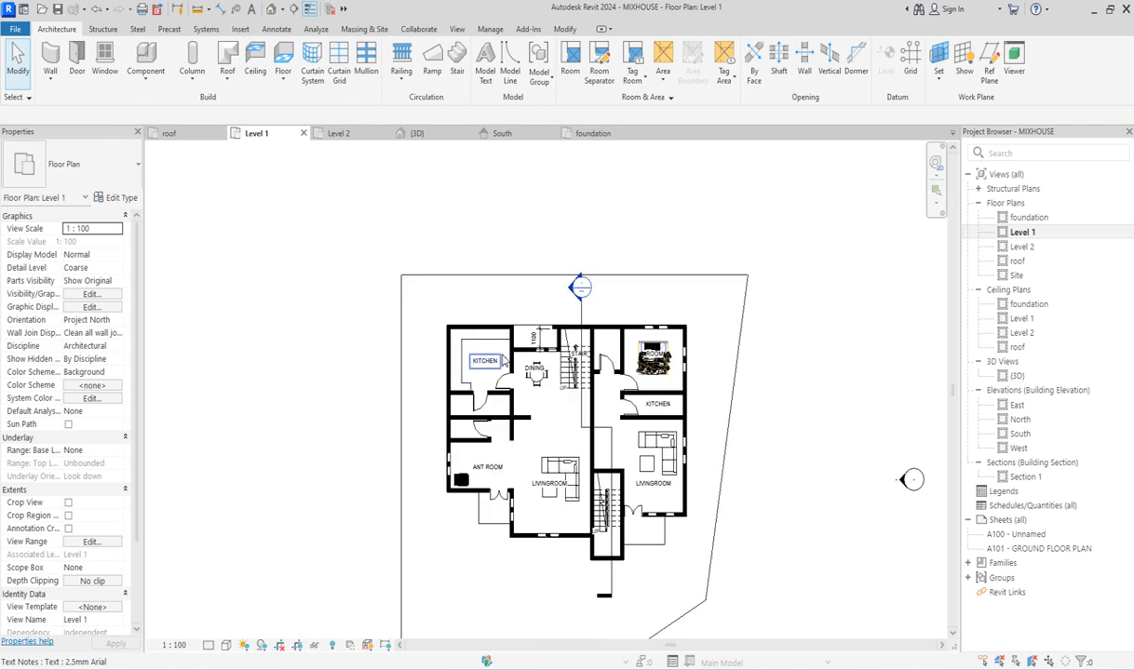
# Choose the M_Fixed 0915 x 1220mm window type for placement and set its type height to 1200 mm.
pyautogui.scroll(1, 686, 415)
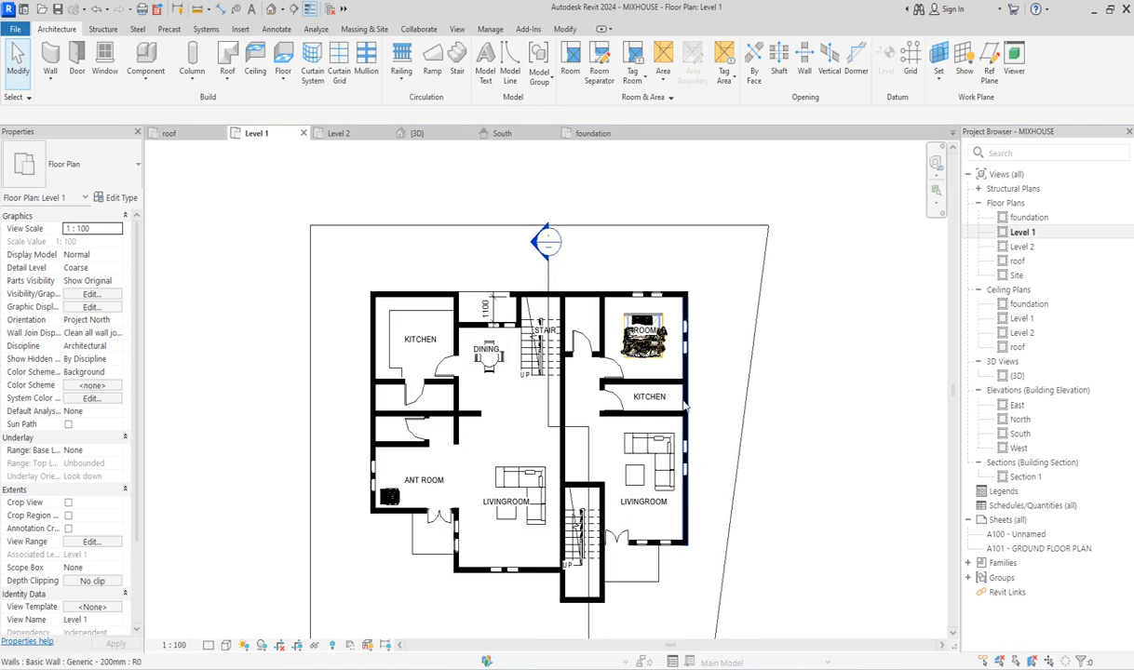
pyautogui.click(141, 58)
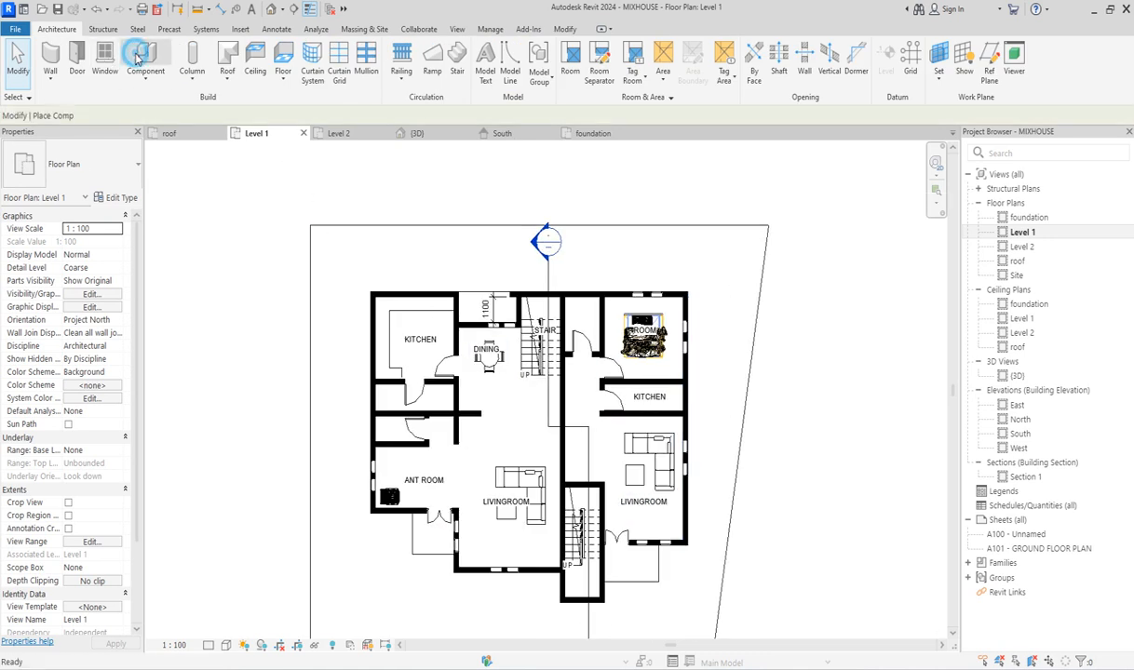
pyautogui.click(56, 30)
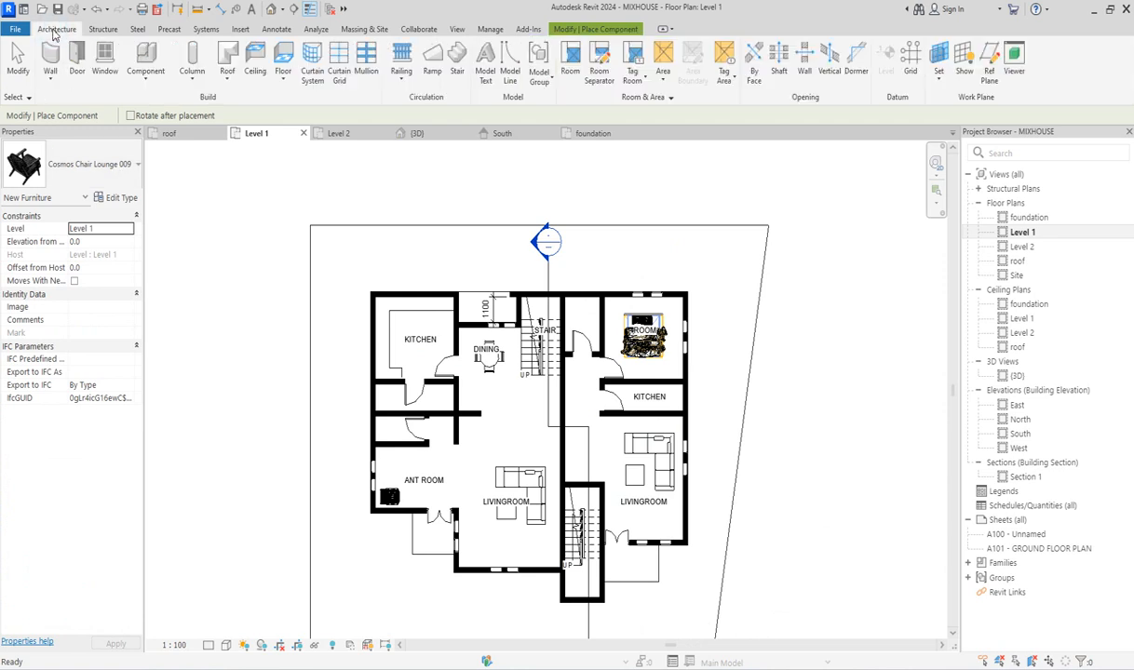
pyautogui.click(116, 62)
pyautogui.click(120, 179)
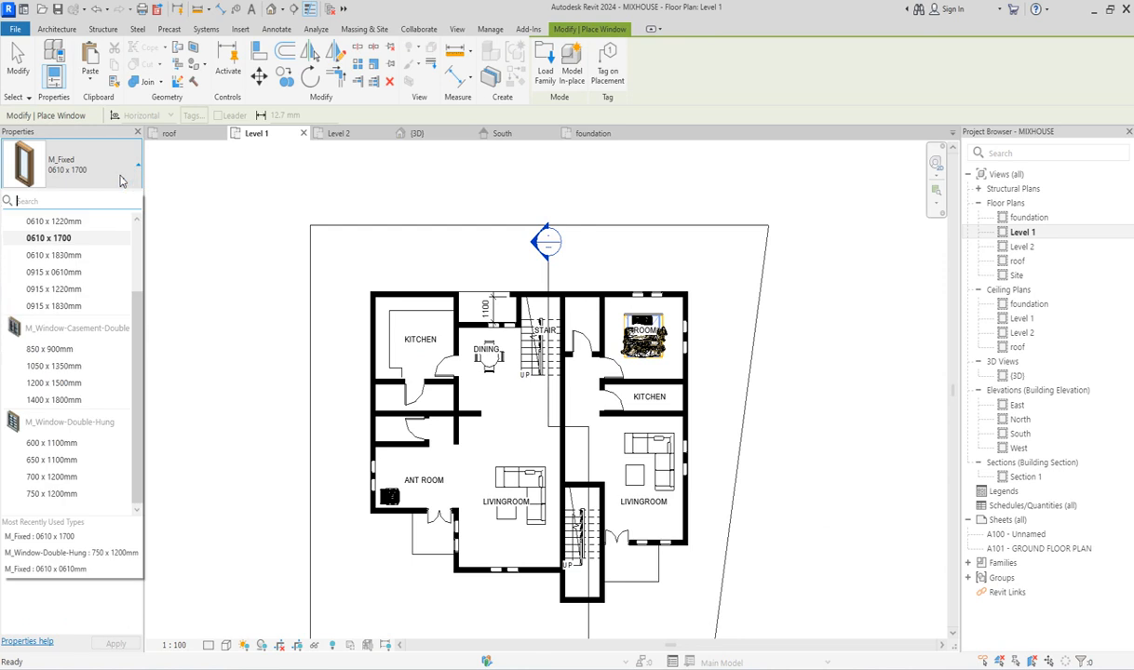
pyautogui.click(53, 289)
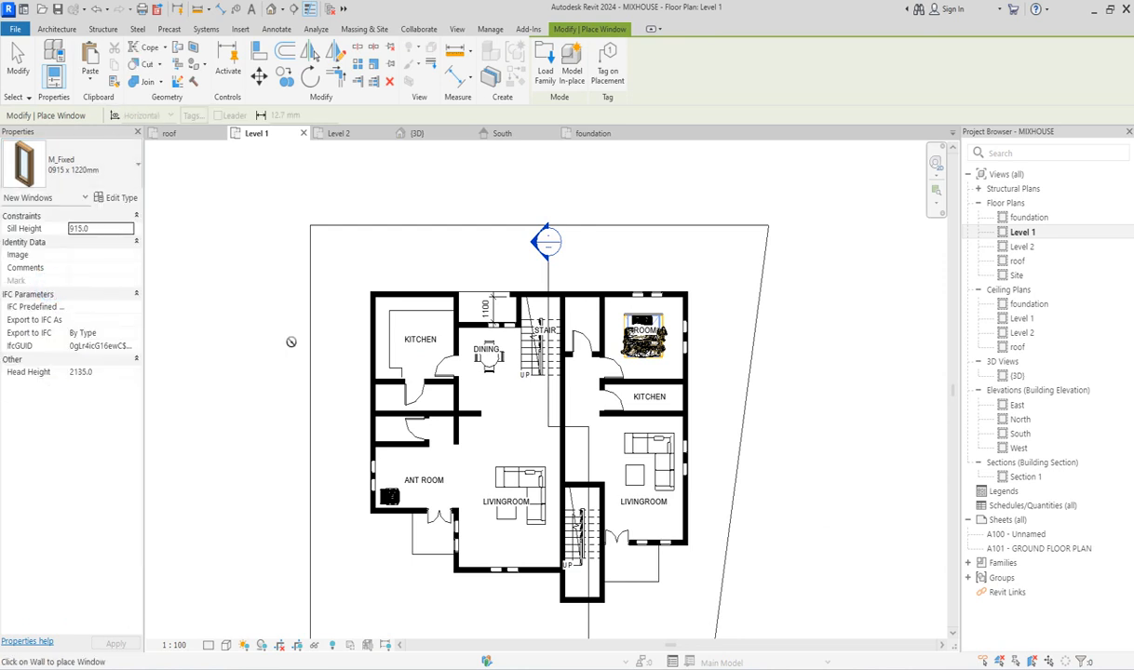
pyautogui.click(119, 199)
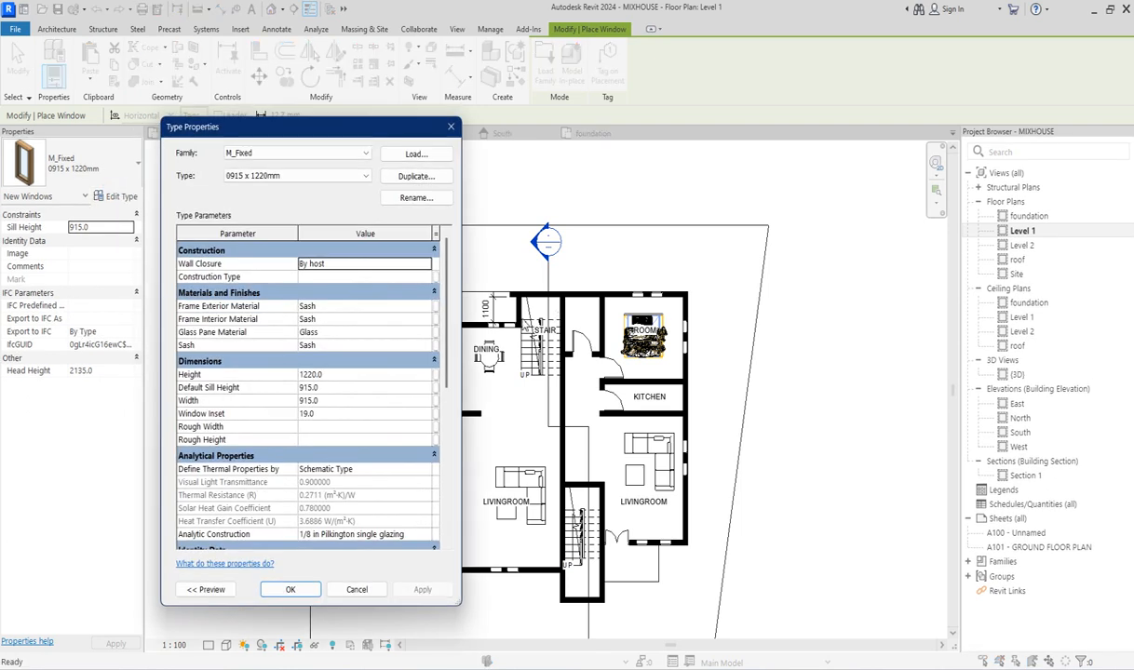
pyautogui.click(329, 374)
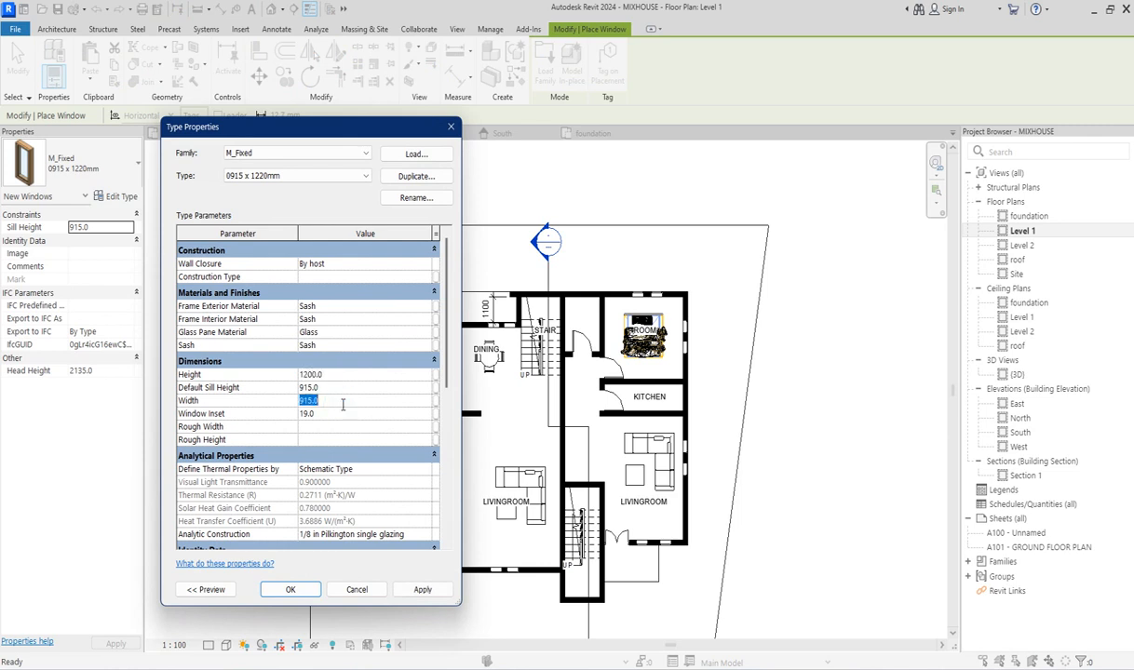
pyautogui.click(297, 590)
# Place one window with a 2100 mm head height in the right kitchen's outer wall and one in the left kitchen's left outer wall.
pyautogui.scroll(2, 672, 401)
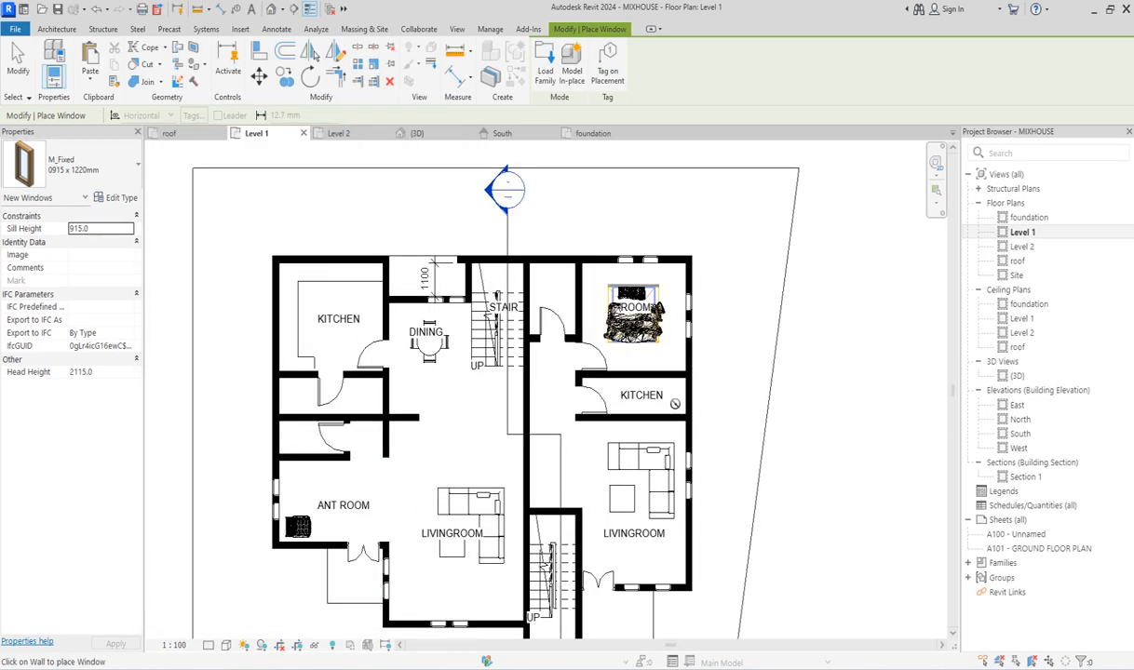
pyautogui.click(113, 372)
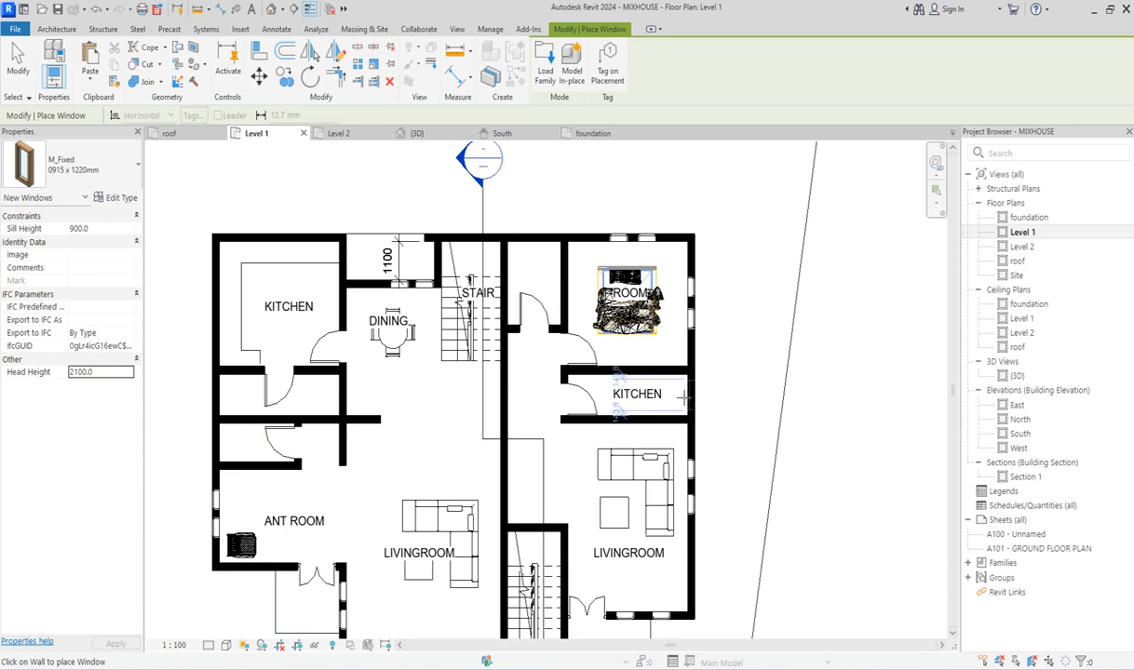
pyautogui.scroll(2, 685, 397)
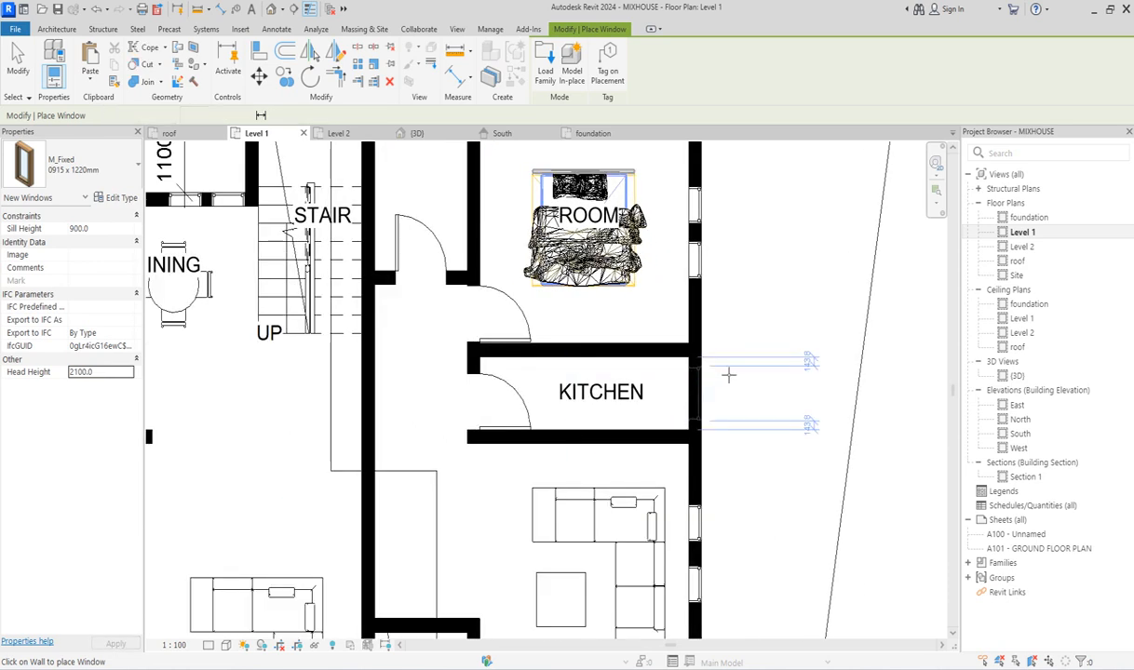
pyautogui.scroll(-2, 701, 399)
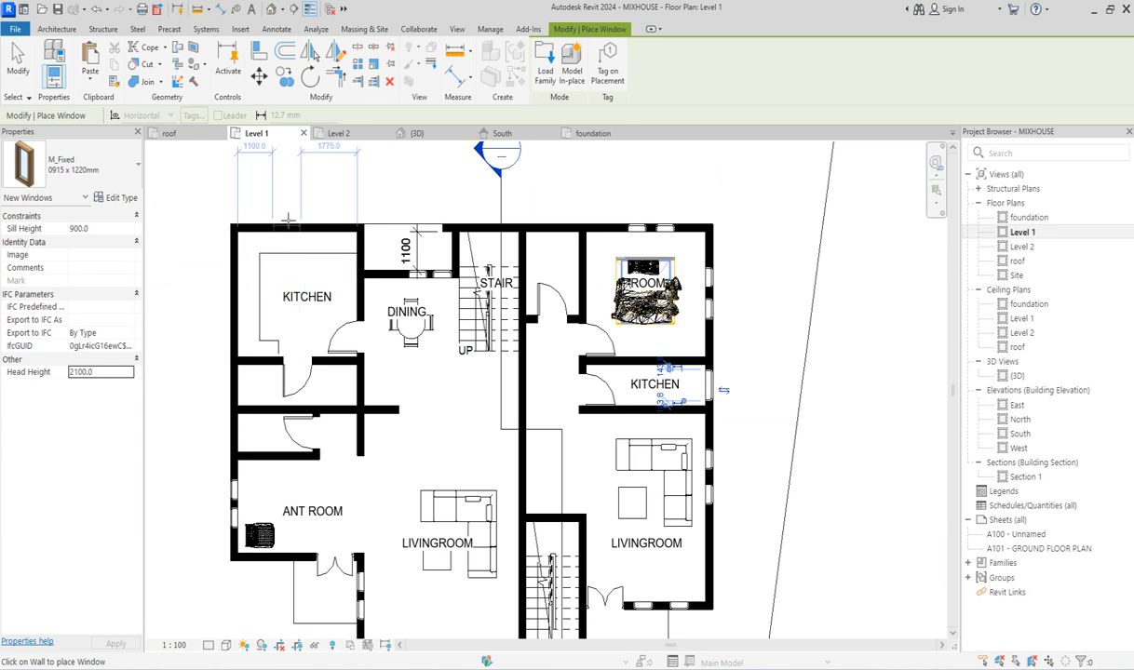
pyautogui.click(234, 287)
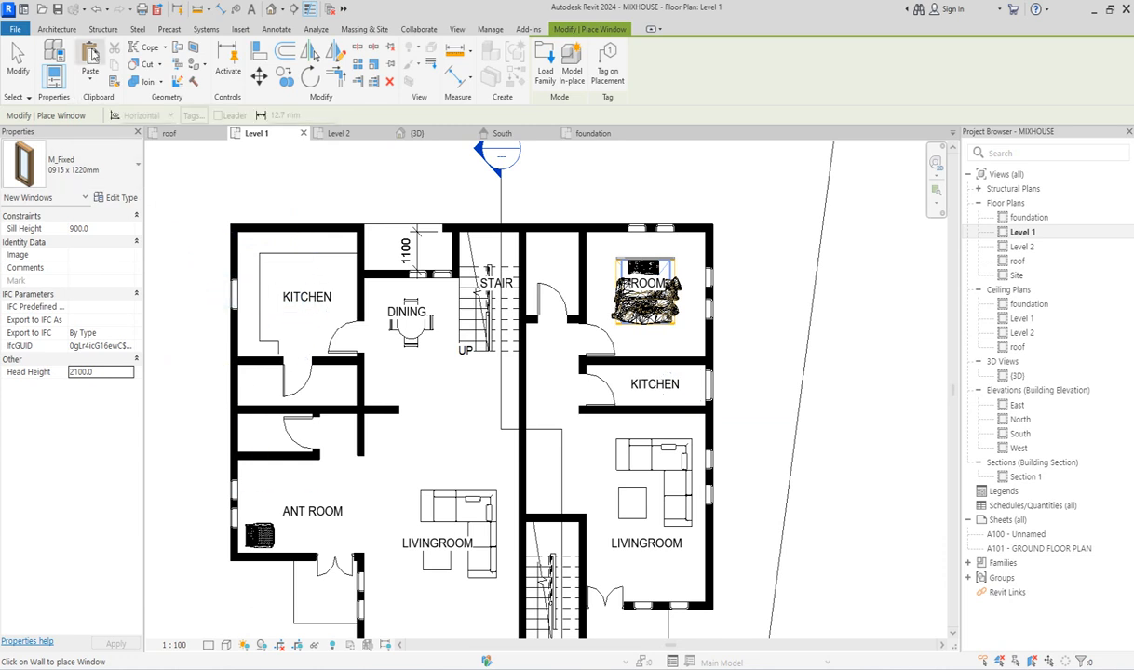
# Switch the window type to M_Fixed 0610 x 0610mm and set the head height to 2100 mm.
pyautogui.click(58, 28)
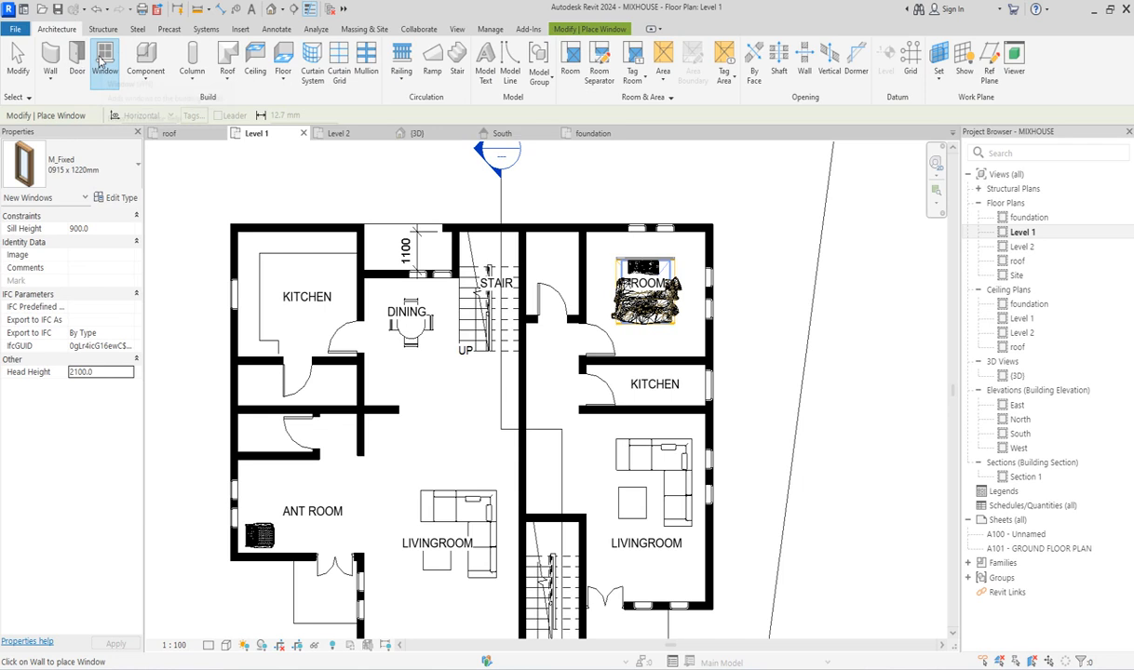
pyautogui.click(93, 159)
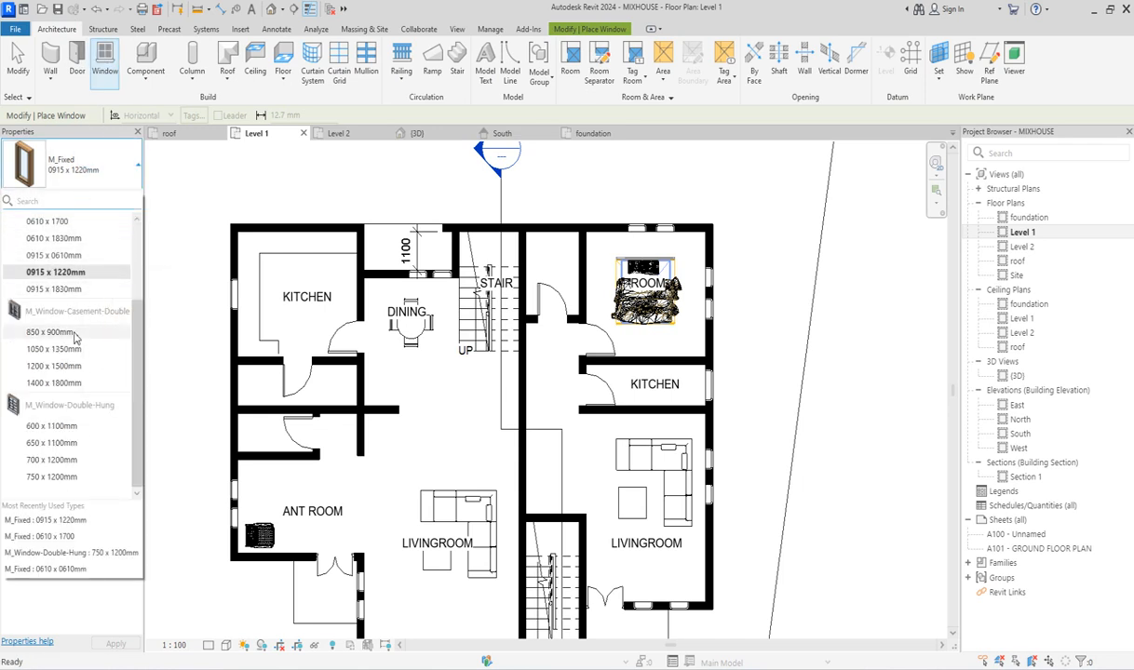
pyautogui.scroll(2, 70, 344)
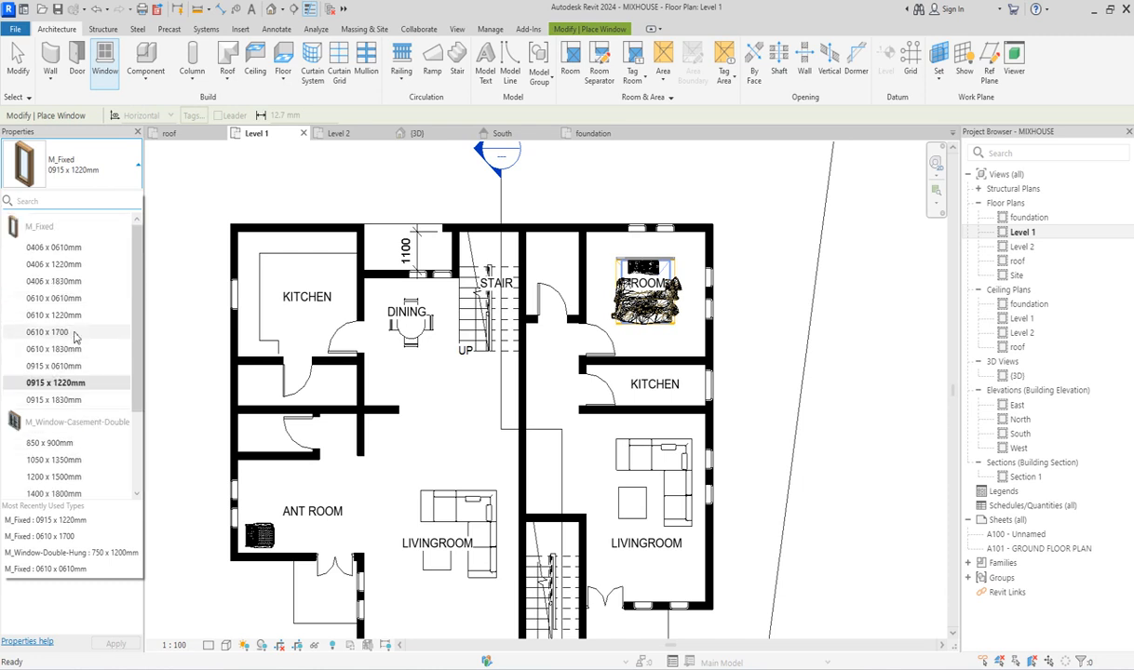
pyautogui.click(61, 299)
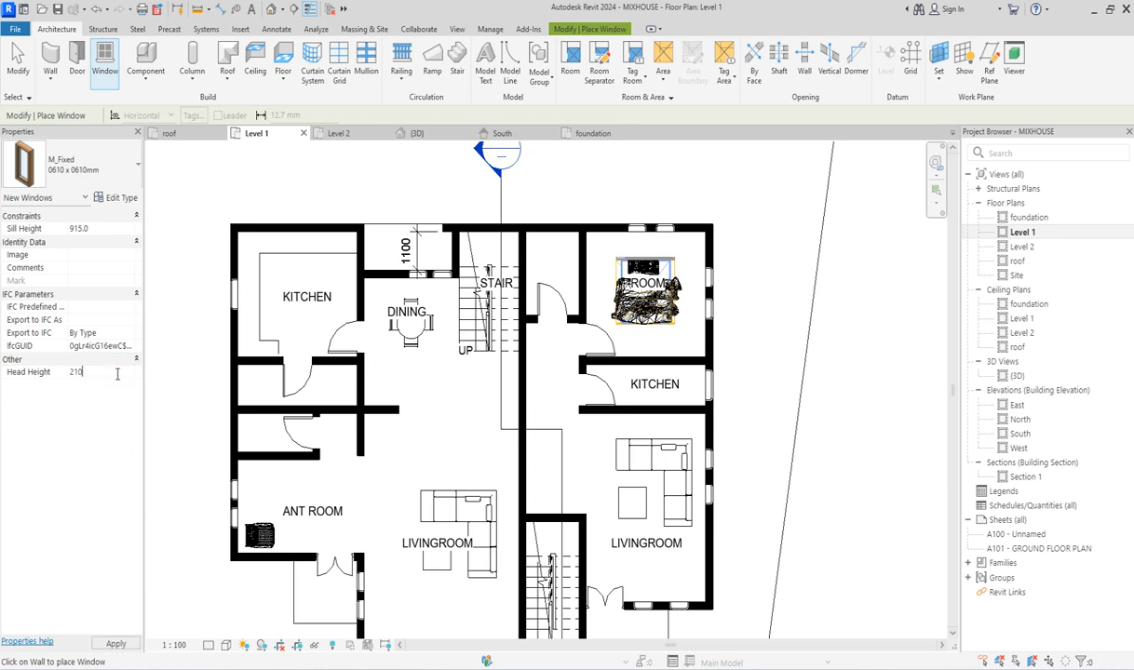
# Place small windows in the outer walls of the two small rooms below the left kitchen and the small room right of the stair.
pyautogui.scroll(5, 229, 393)
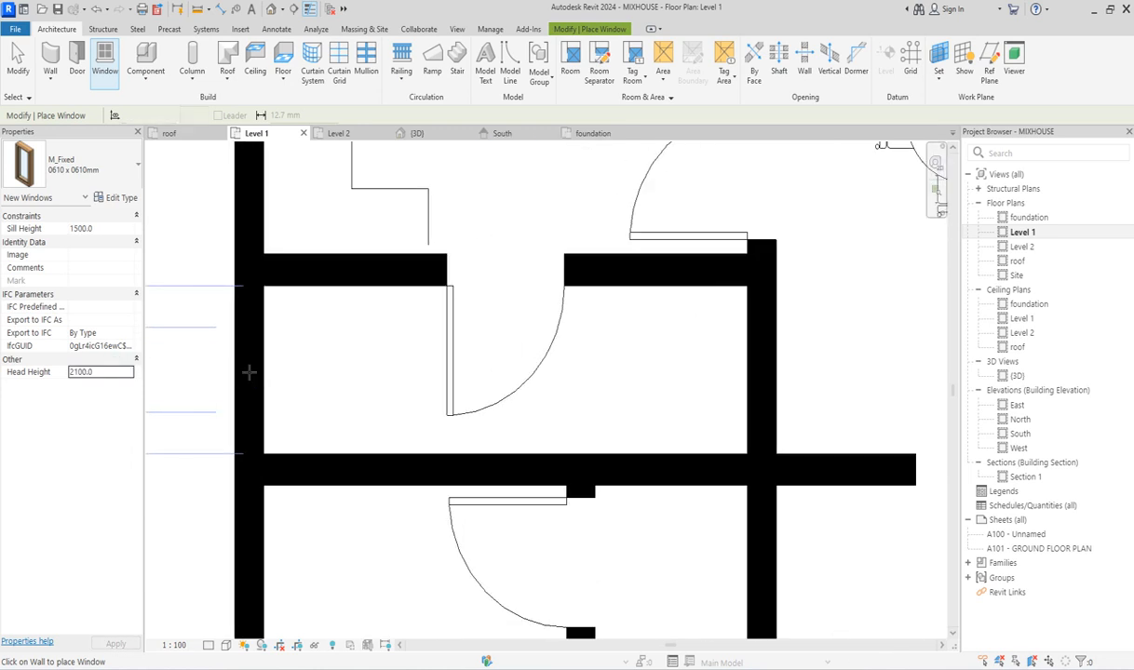
pyautogui.scroll(-3, 248, 377)
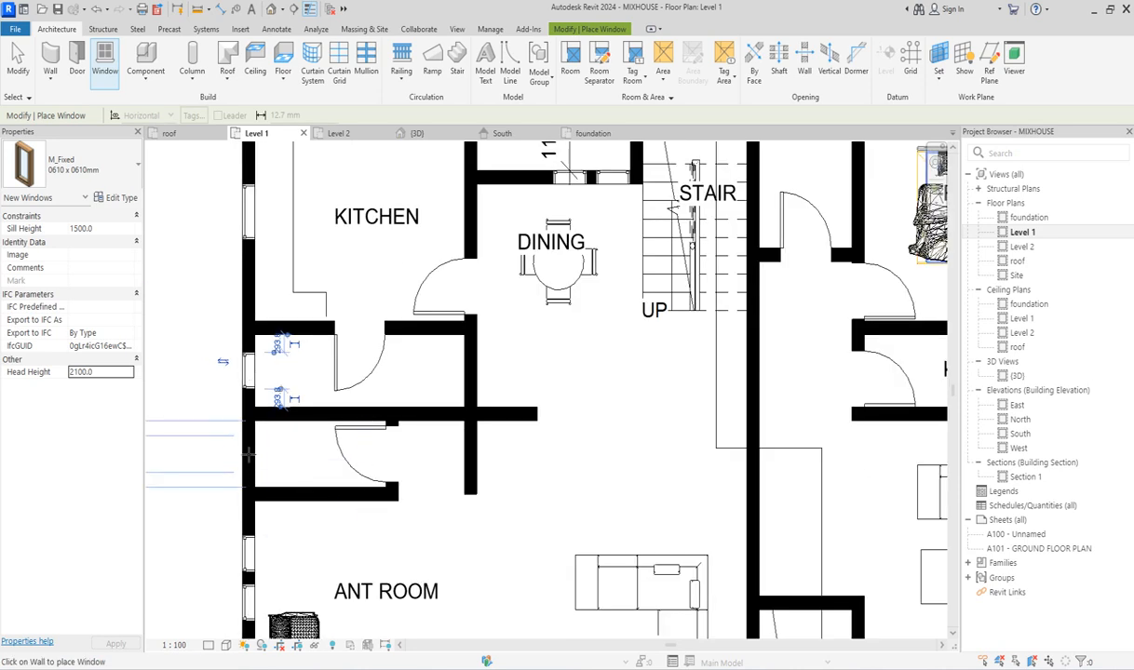
pyautogui.scroll(-5, 249, 454)
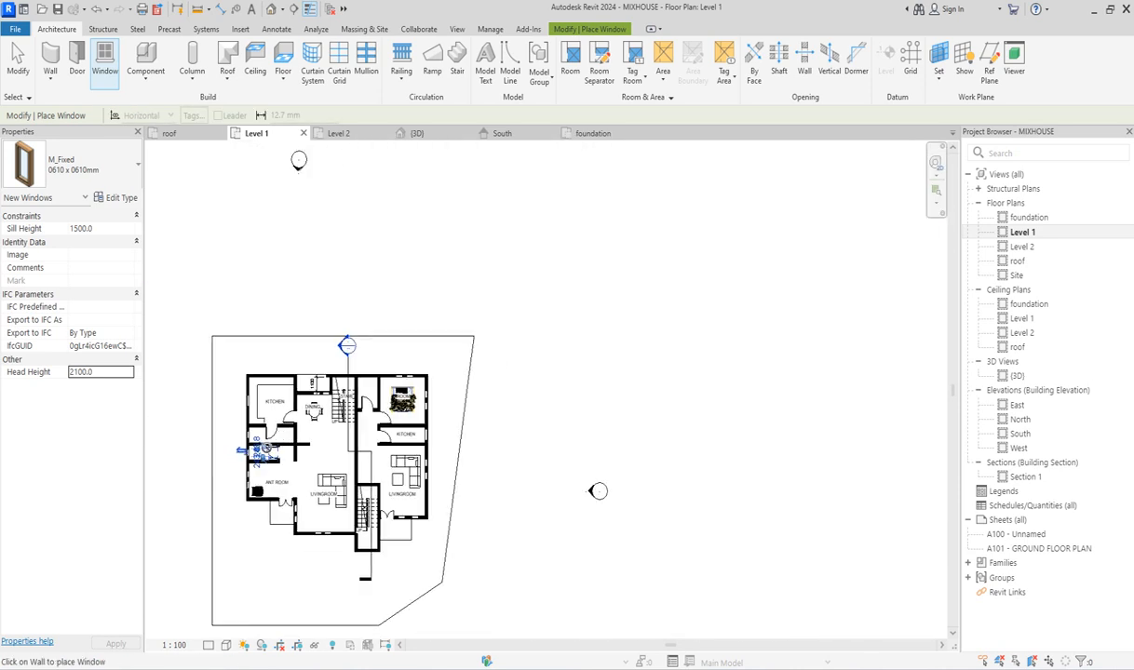
pyautogui.scroll(3, 445, 436)
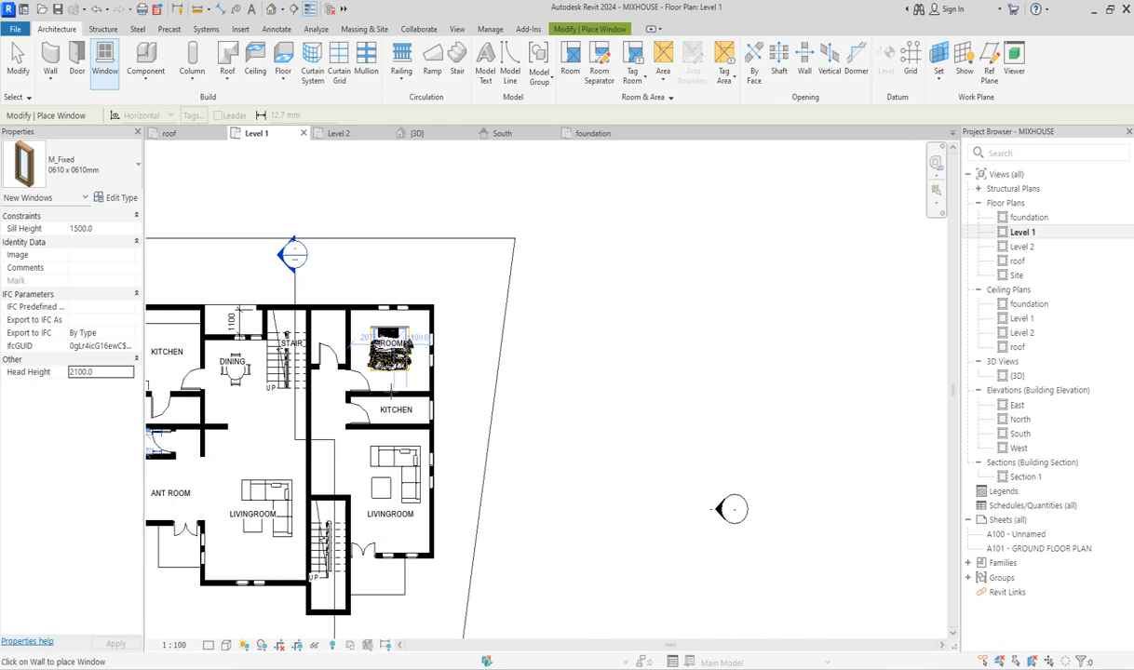
pyautogui.scroll(3, 330, 304)
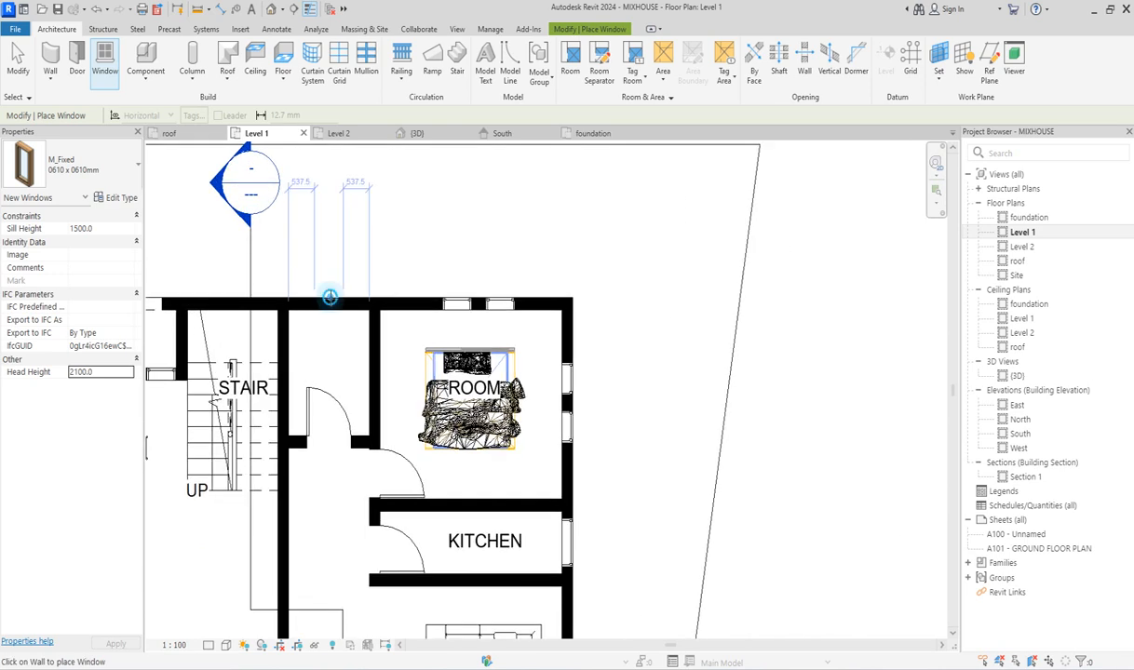
pyautogui.scroll(-4, 329, 296)
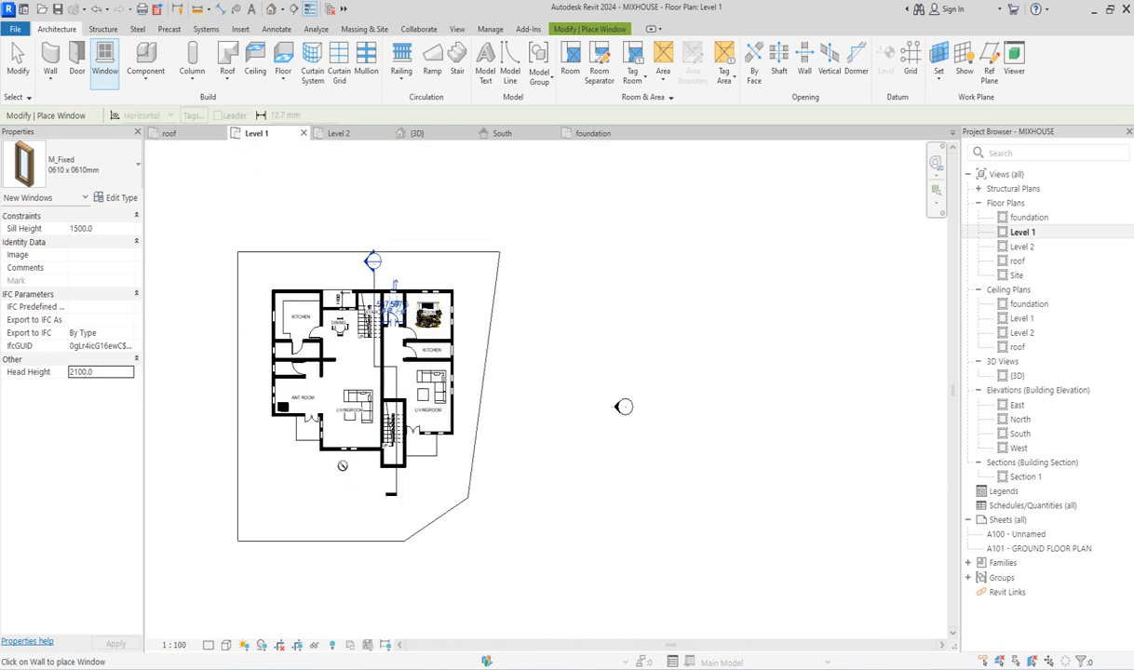
pyautogui.scroll(2, 342, 465)
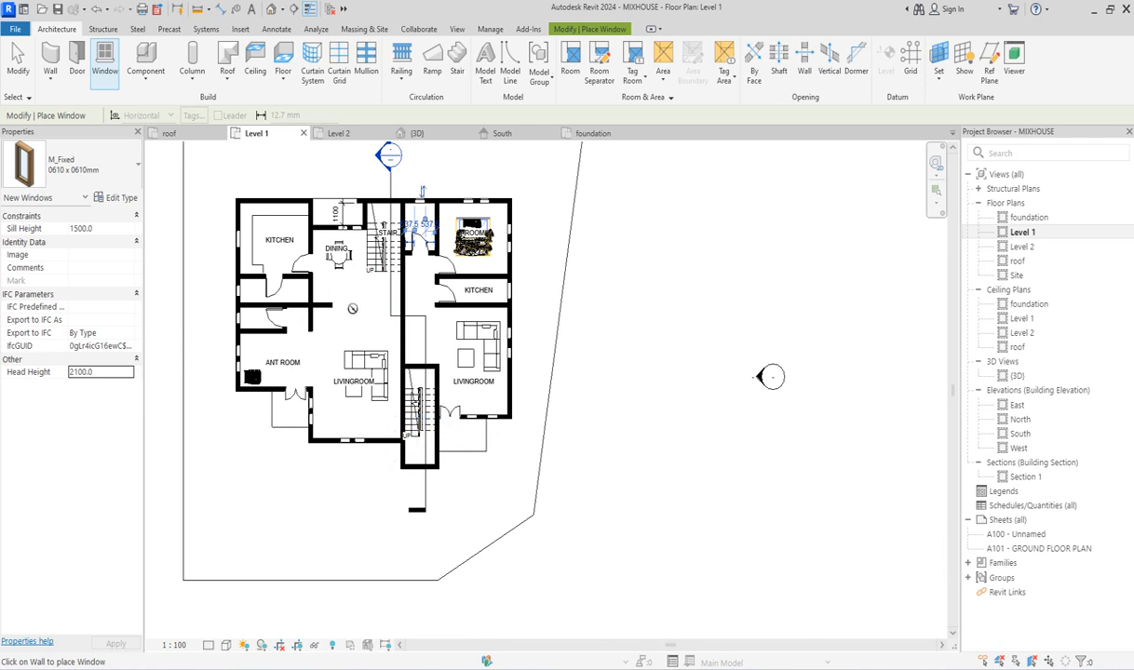
pyautogui.press('Escape')
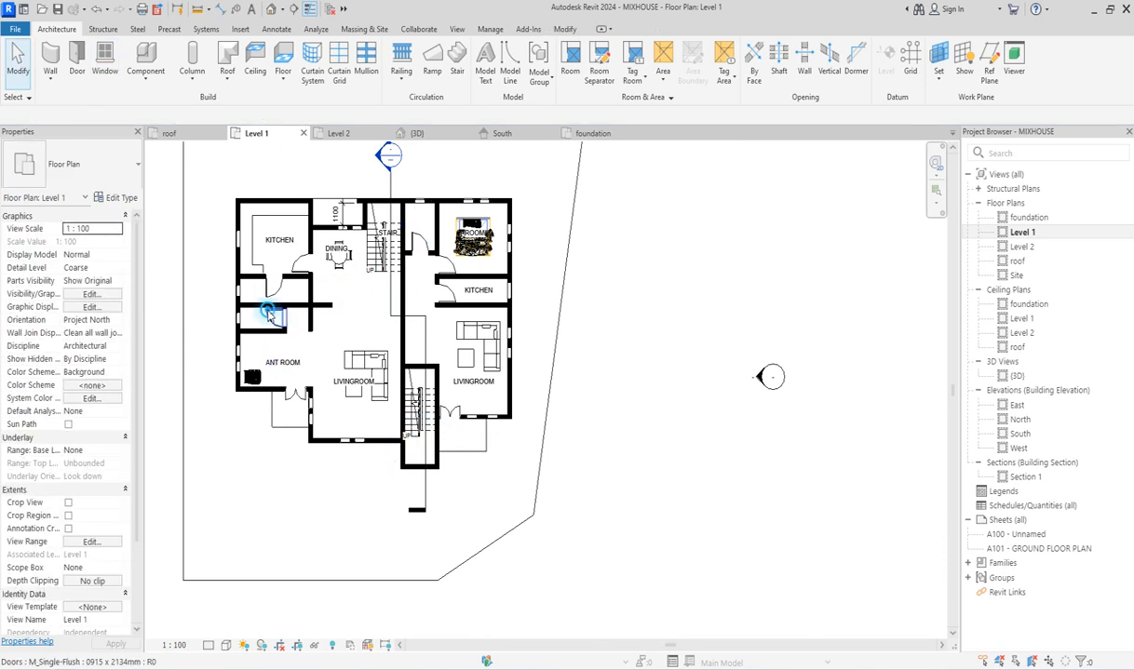
# Place a door like the left kitchen's M_Single-Flush door in the dining area's upper wall, opening into the recess.
pyautogui.click(273, 315)
pyautogui.click(275, 290)
pyautogui.click(302, 268)
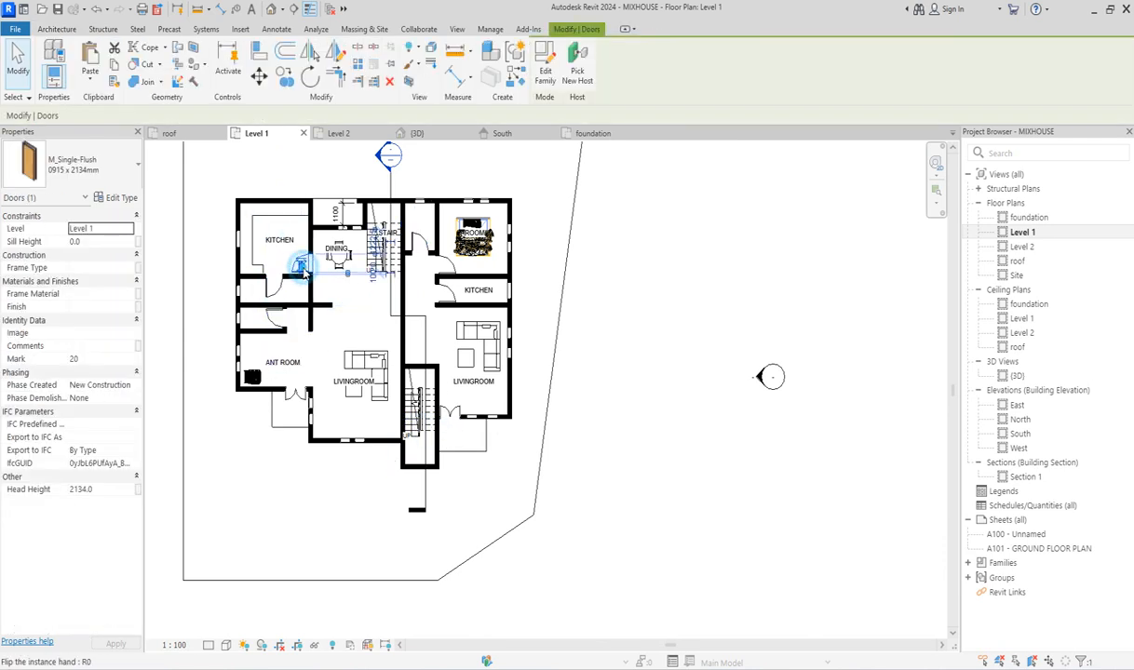
pyautogui.click(523, 80)
pyautogui.scroll(2, 321, 246)
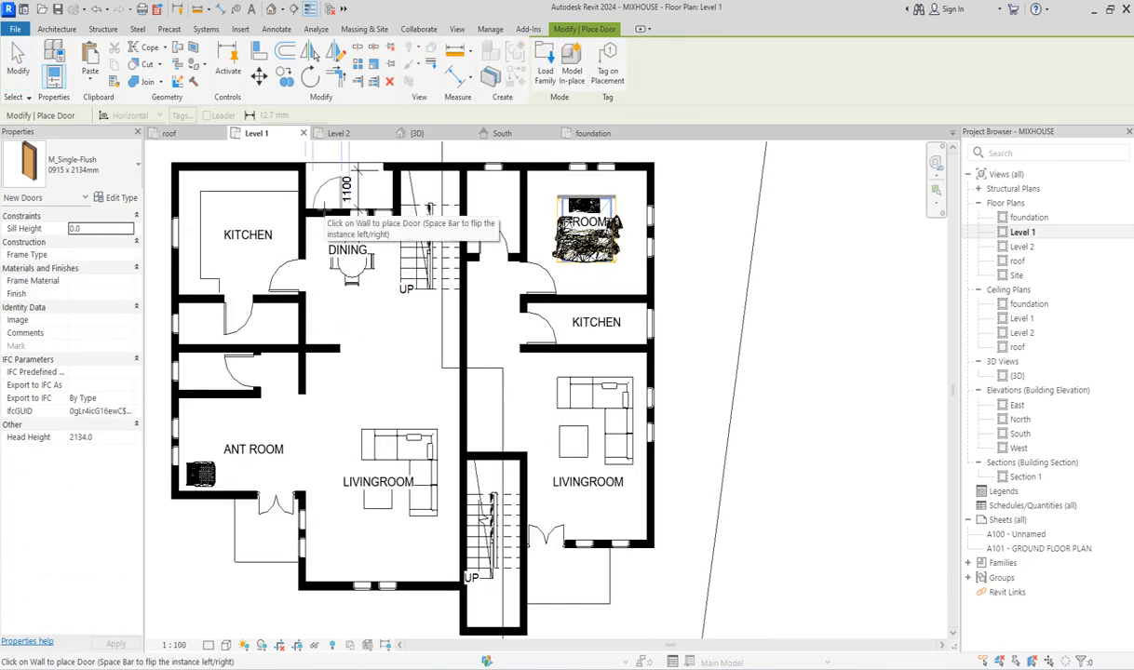
pyautogui.click(330, 193)
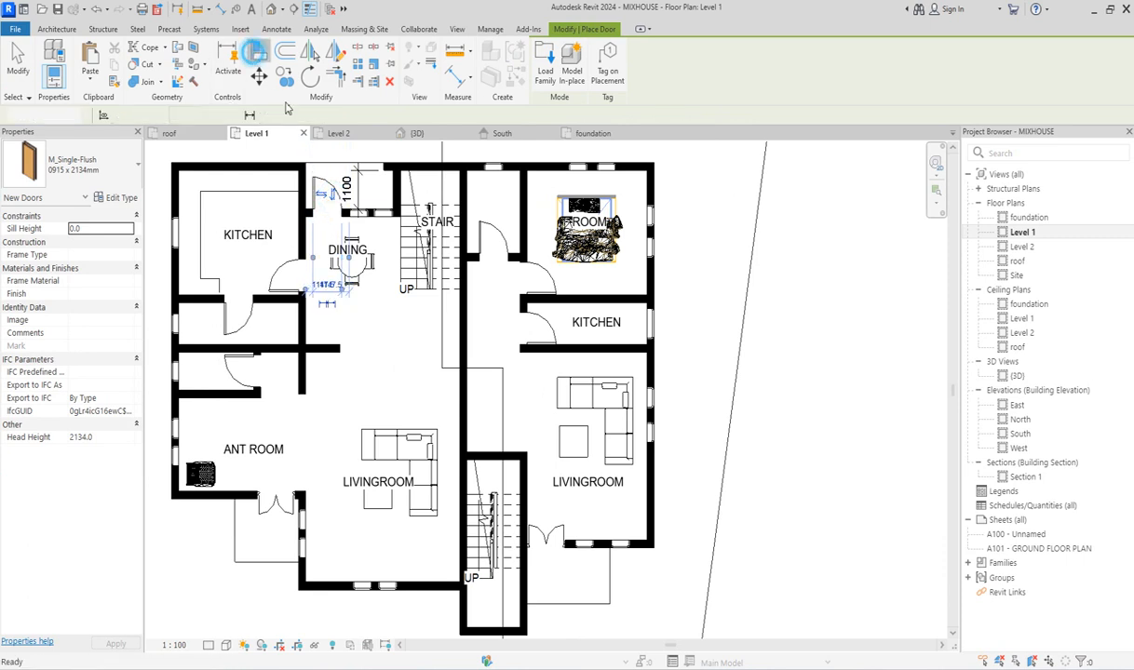
# Align the new dining door's edge with the face of the left kitchen's right wall.
pyautogui.click(258, 52)
pyautogui.scroll(2, 307, 184)
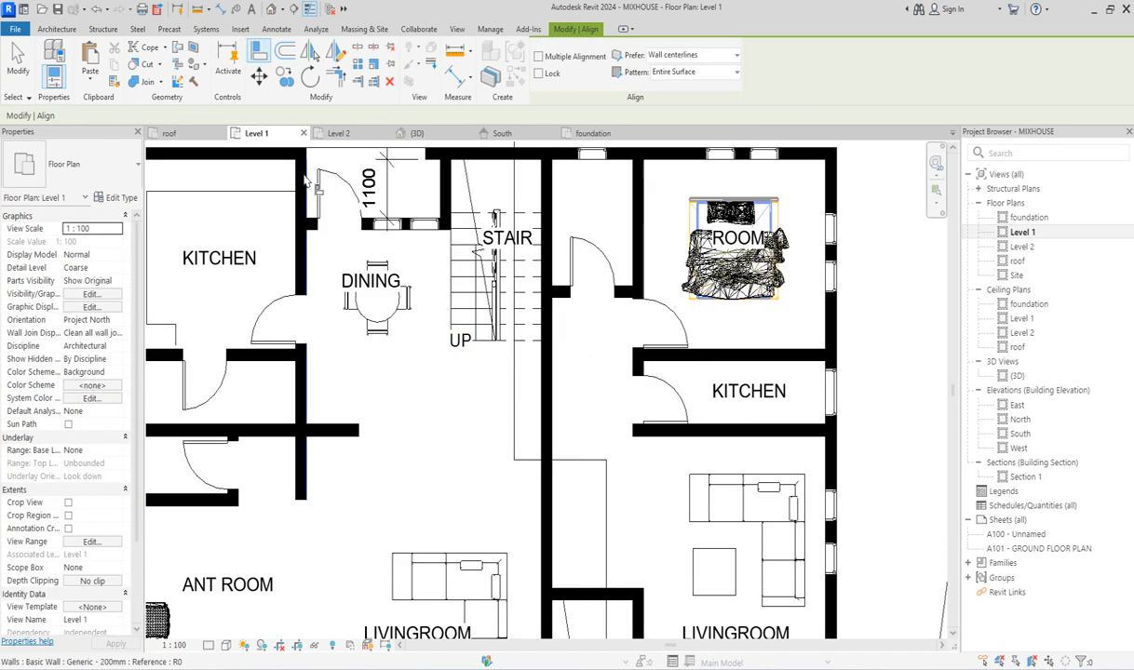
pyautogui.scroll(-5, 316, 177)
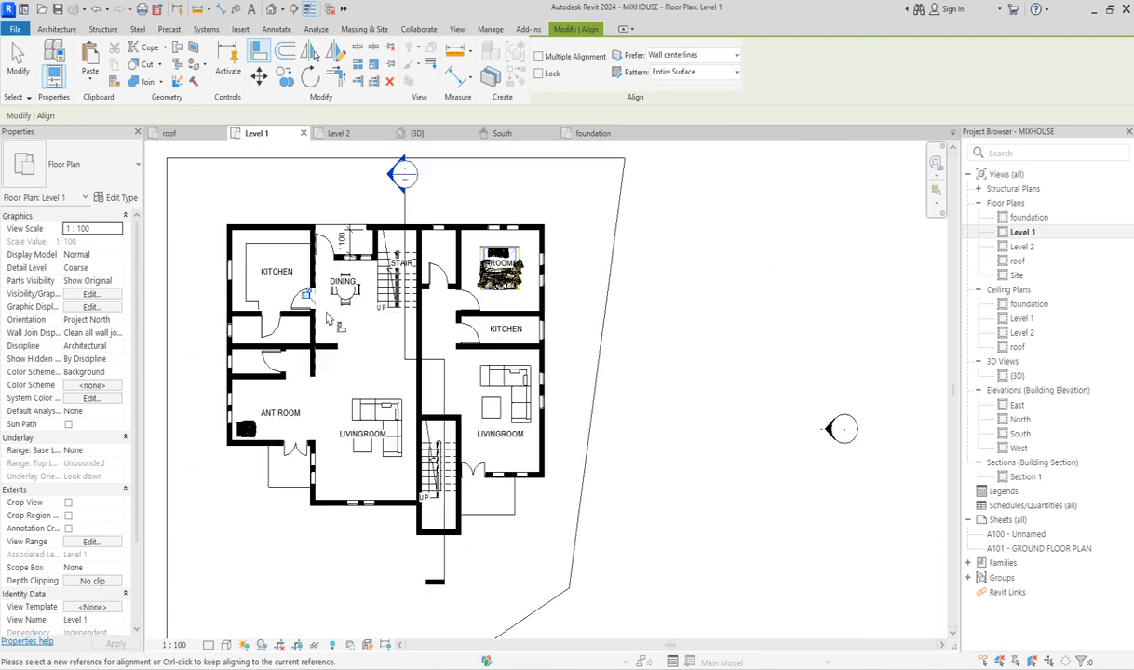
pyautogui.press('Escape')
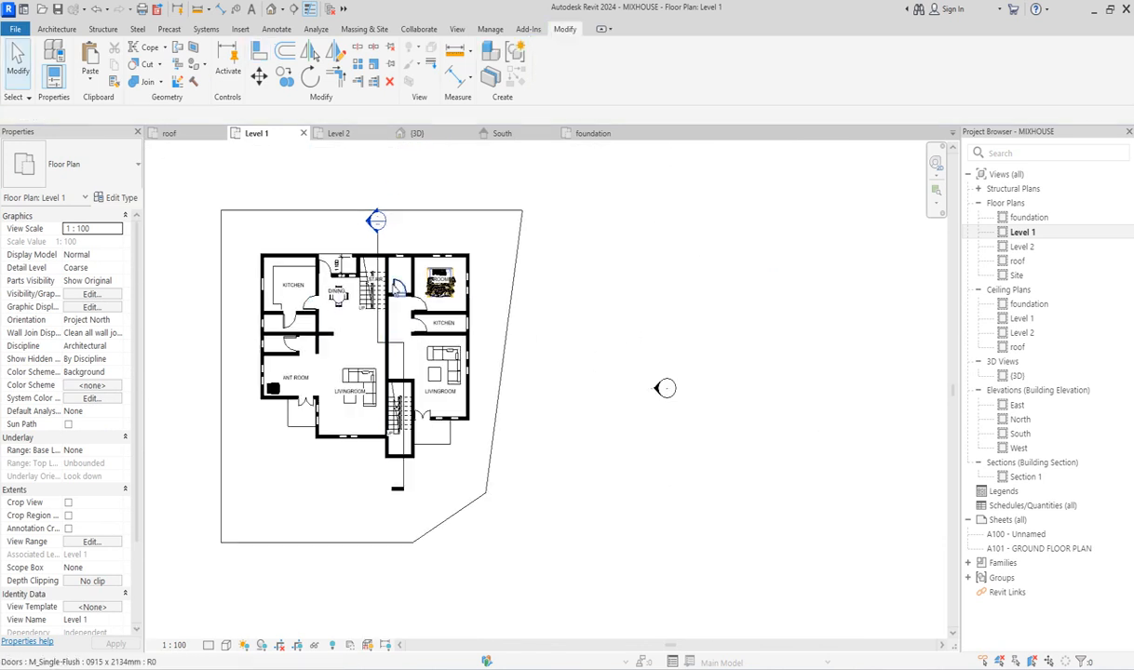
# Shorten the upper outer wall by pulling its left end back to the wall between the recess and the stair.
pyautogui.scroll(4, 372, 279)
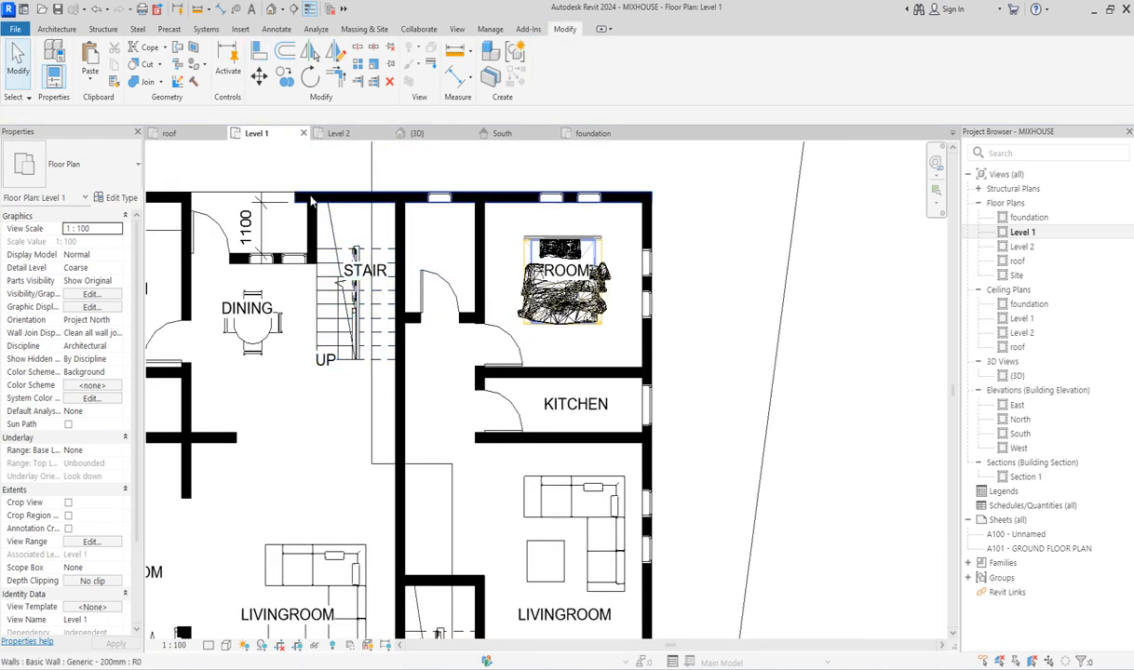
pyautogui.click(300, 196)
pyautogui.press('Escape')
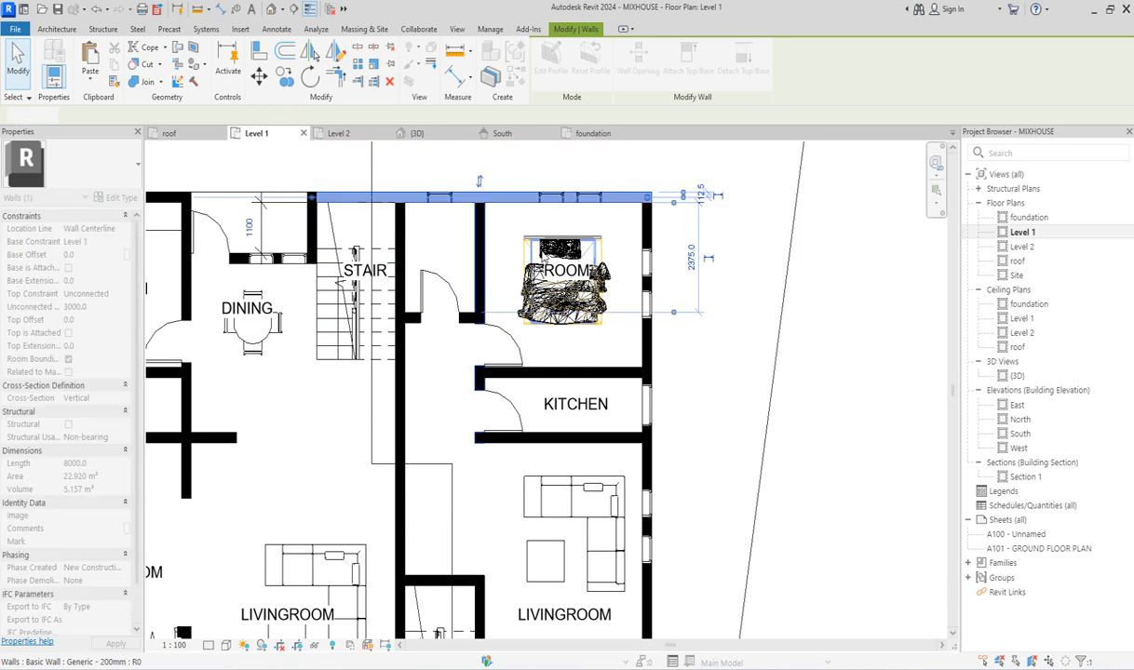
pyautogui.click(757, 291)
pyautogui.scroll(-2, 734, 285)
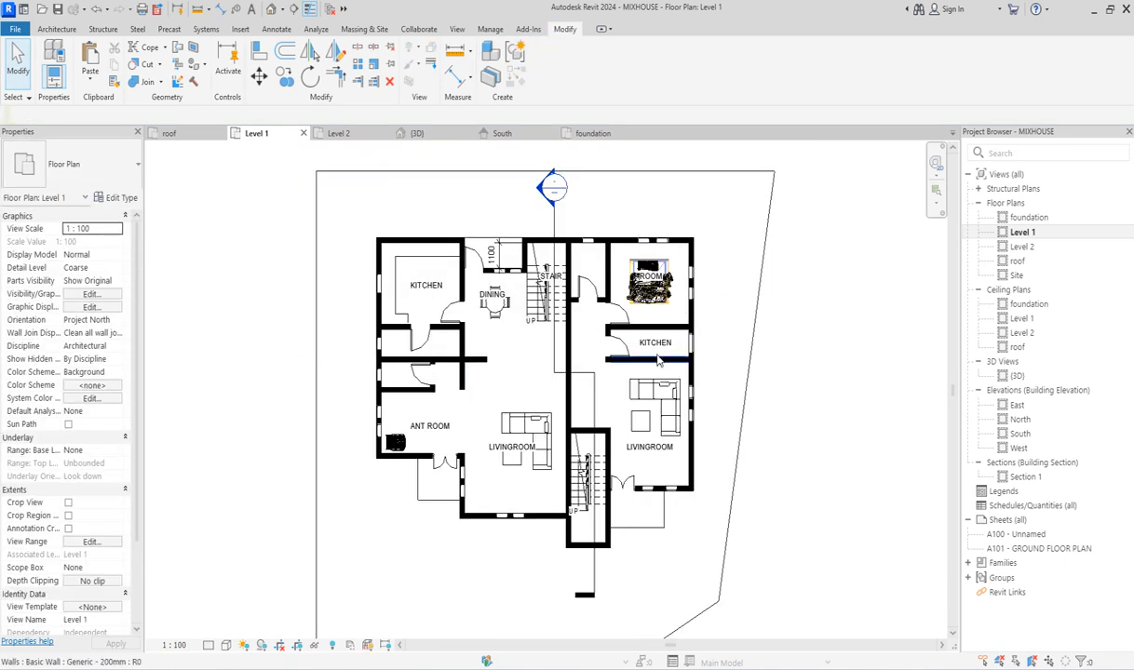
pyautogui.scroll(1, 562, 456)
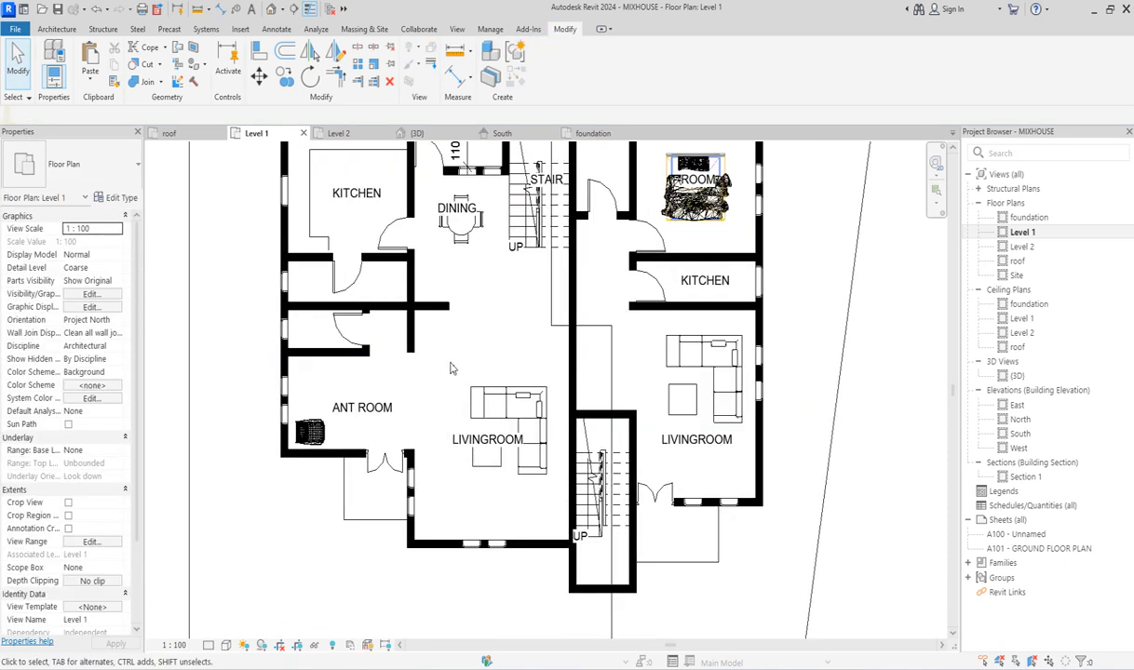
pyautogui.scroll(-1, 443, 373)
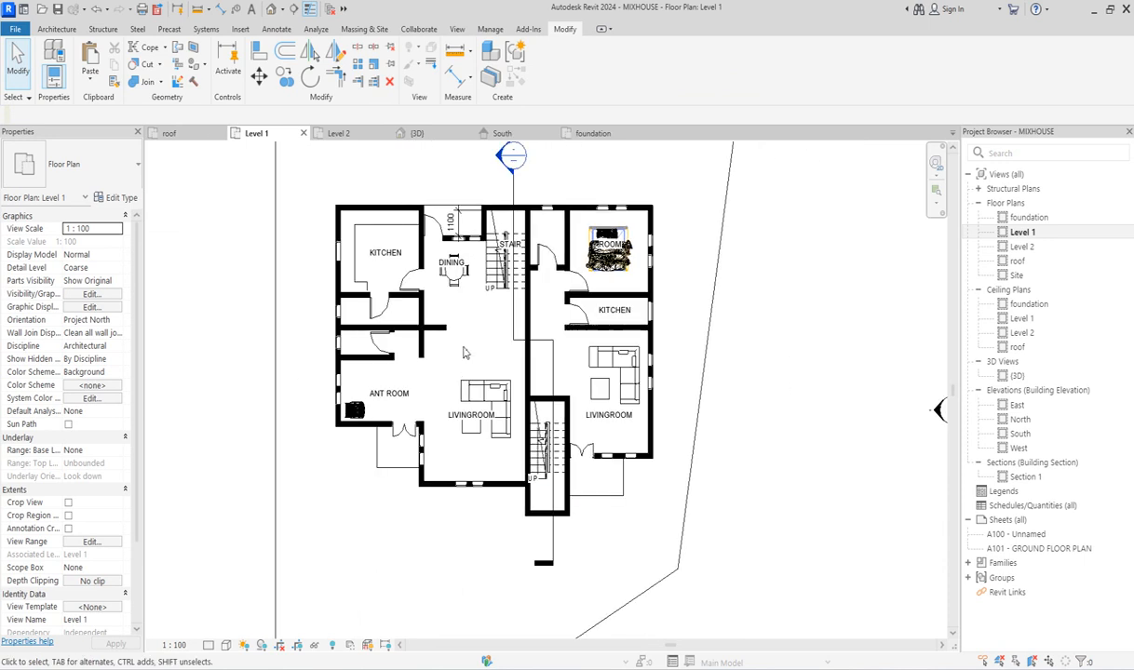
# Draw a 900 mm wall stub from the central wall, in line with the wall below the left kitchen, and check its distance to the stair.
pyautogui.scroll(1, 485, 346)
pyautogui.click(404, 320)
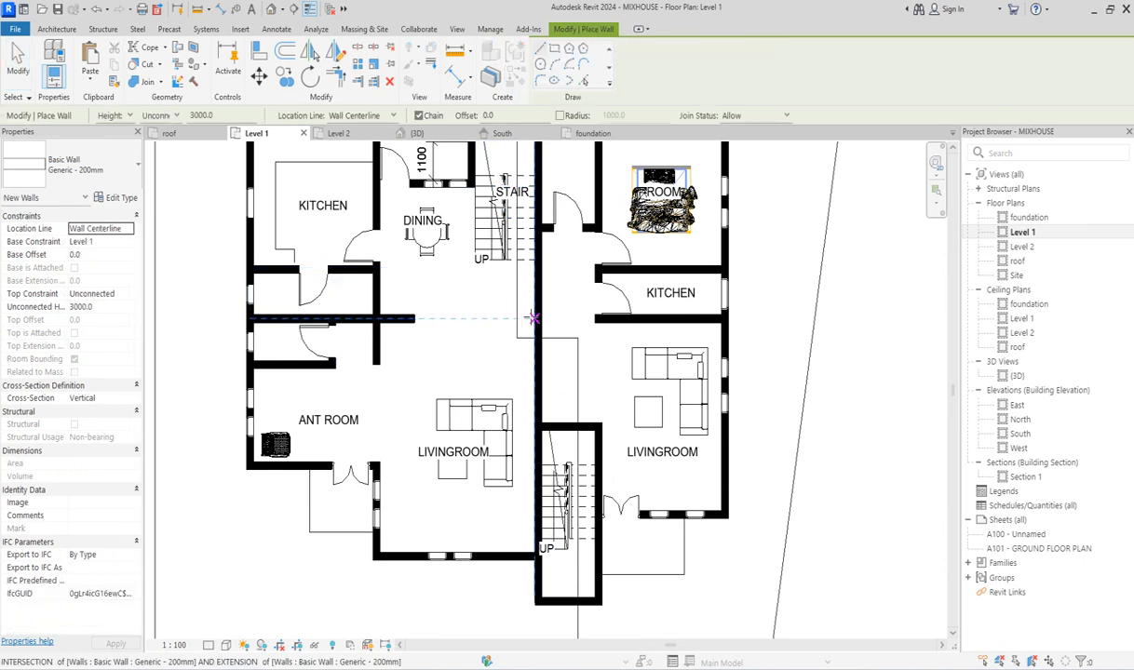
pyautogui.scroll(2, 533, 319)
pyautogui.click(540, 318)
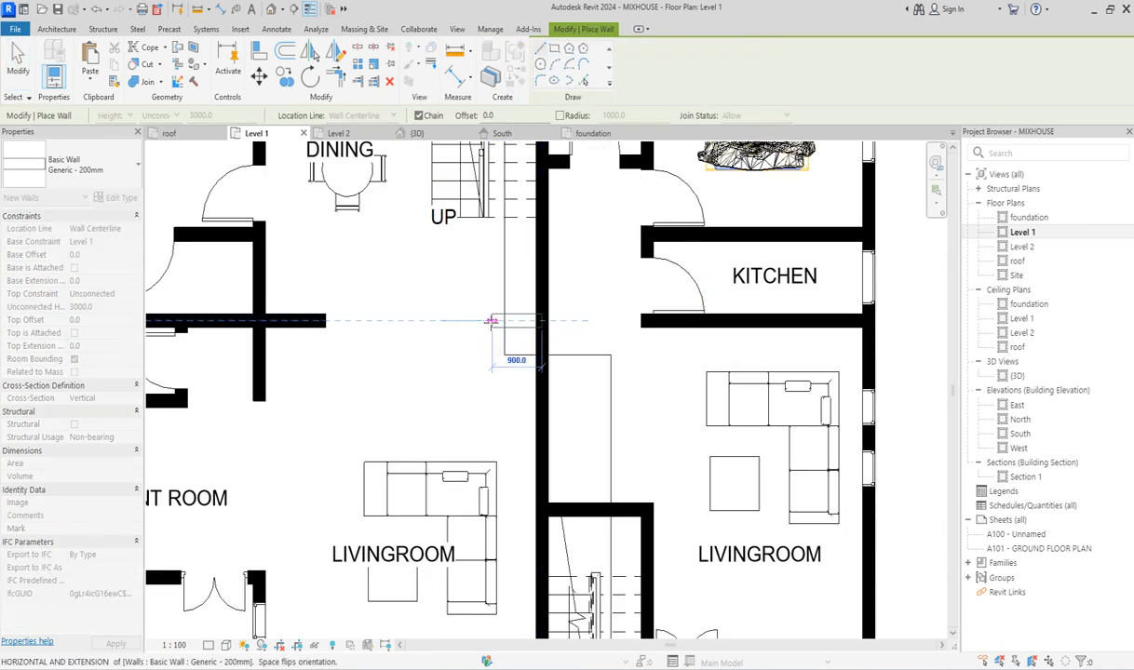
pyautogui.click(492, 320)
pyautogui.scroll(-3, 488, 323)
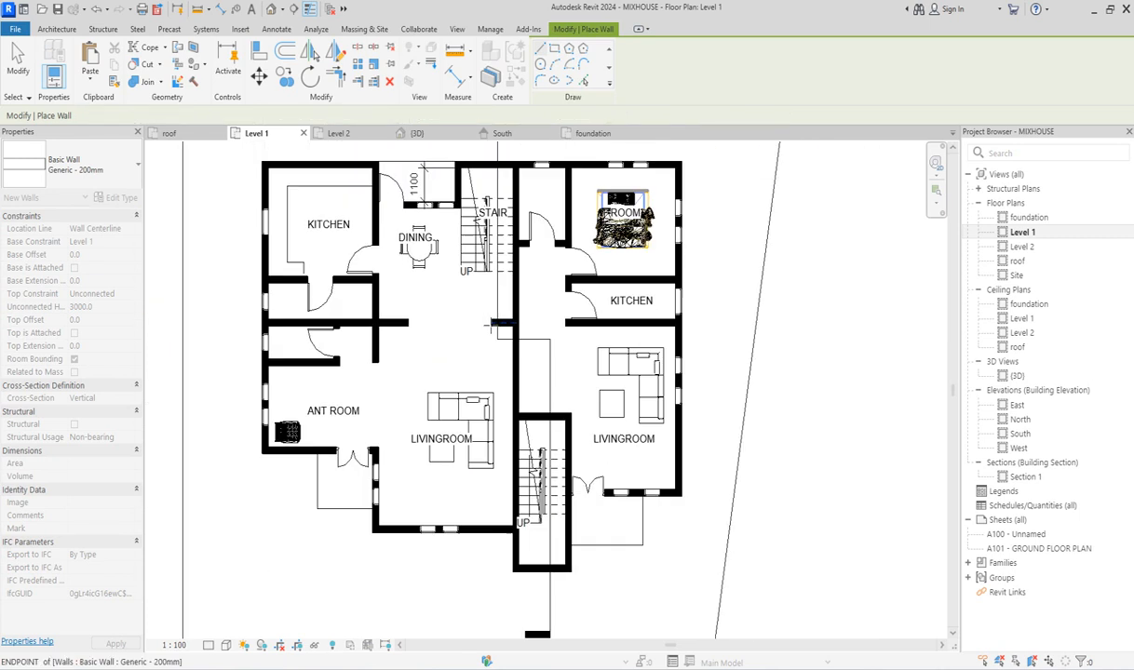
pyautogui.press('Escape')
pyautogui.click(448, 78)
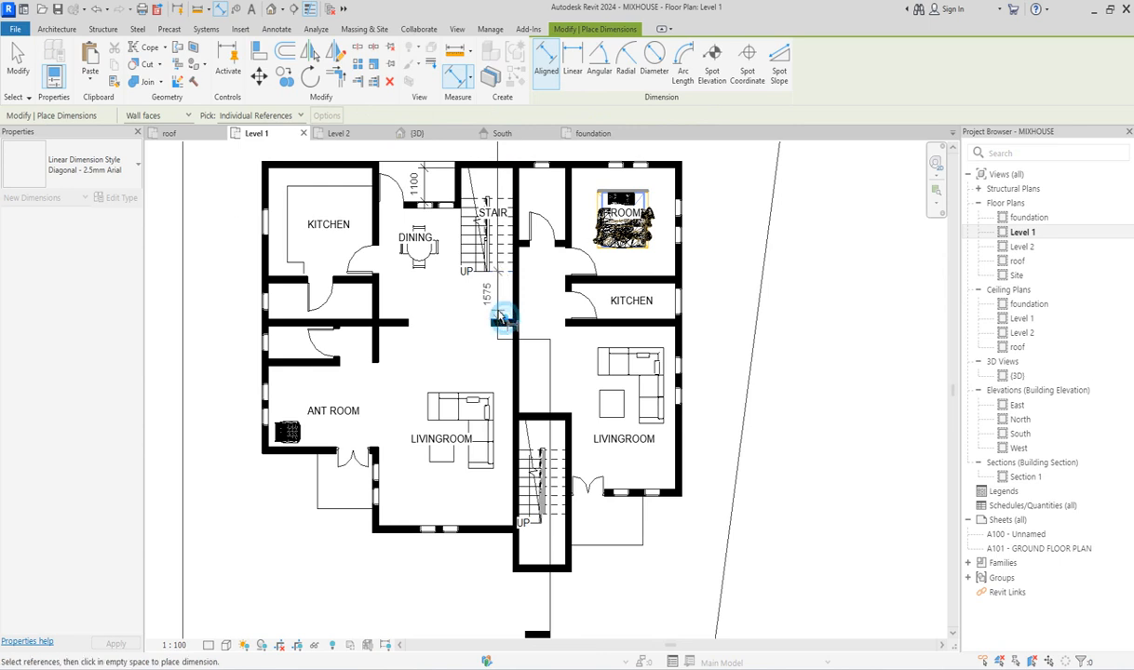
pyautogui.scroll(2, 424, 330)
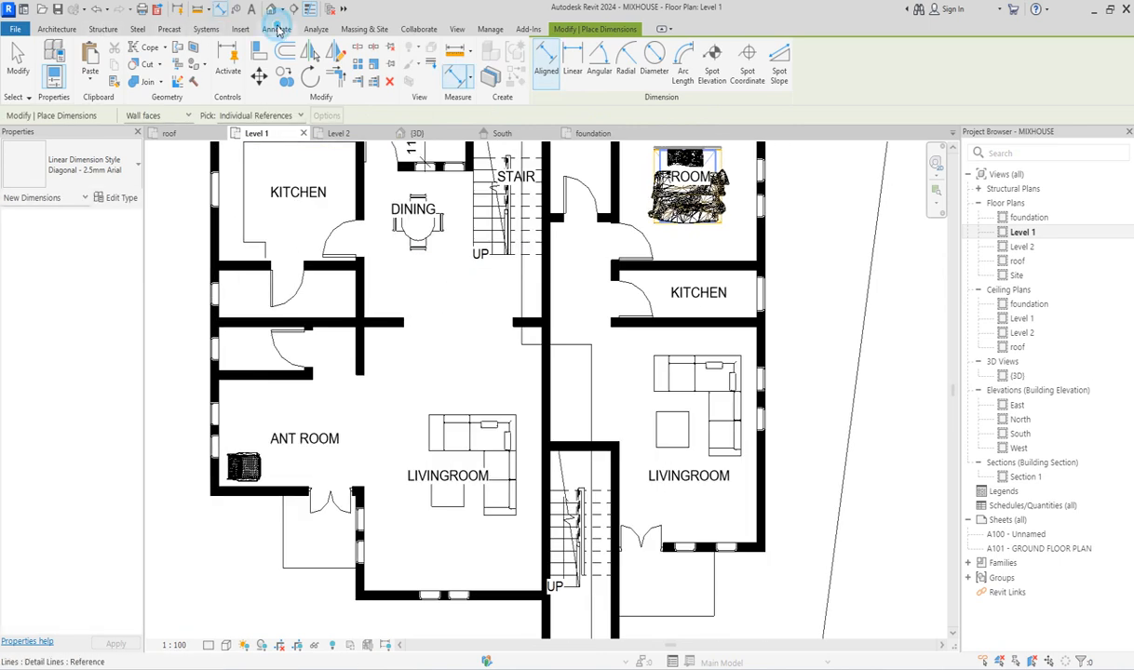
# Draw two <Demolished>-style detail lines along both wall faces across the opening between the dining area and the left living room.
pyautogui.click(278, 28)
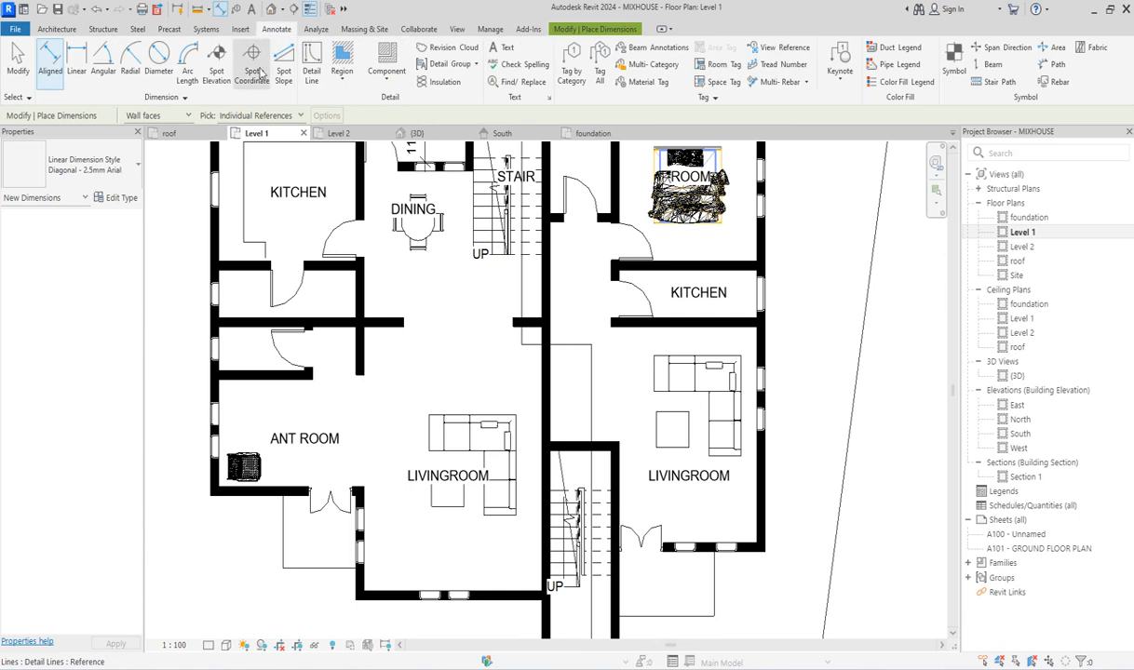
pyautogui.click(311, 80)
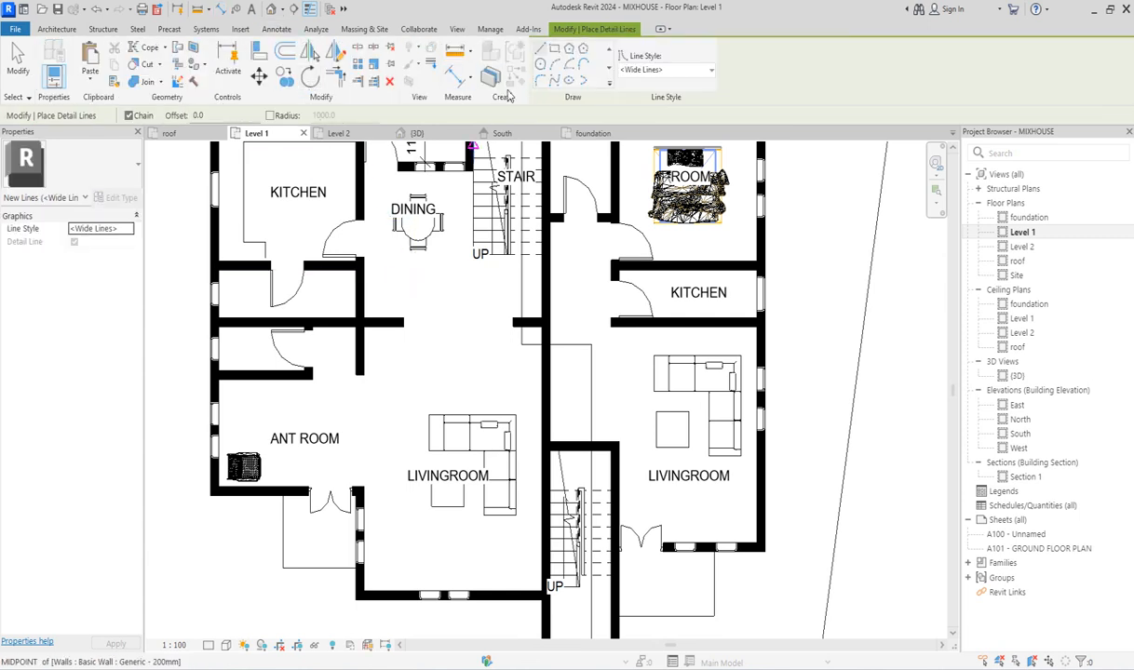
pyautogui.click(660, 74)
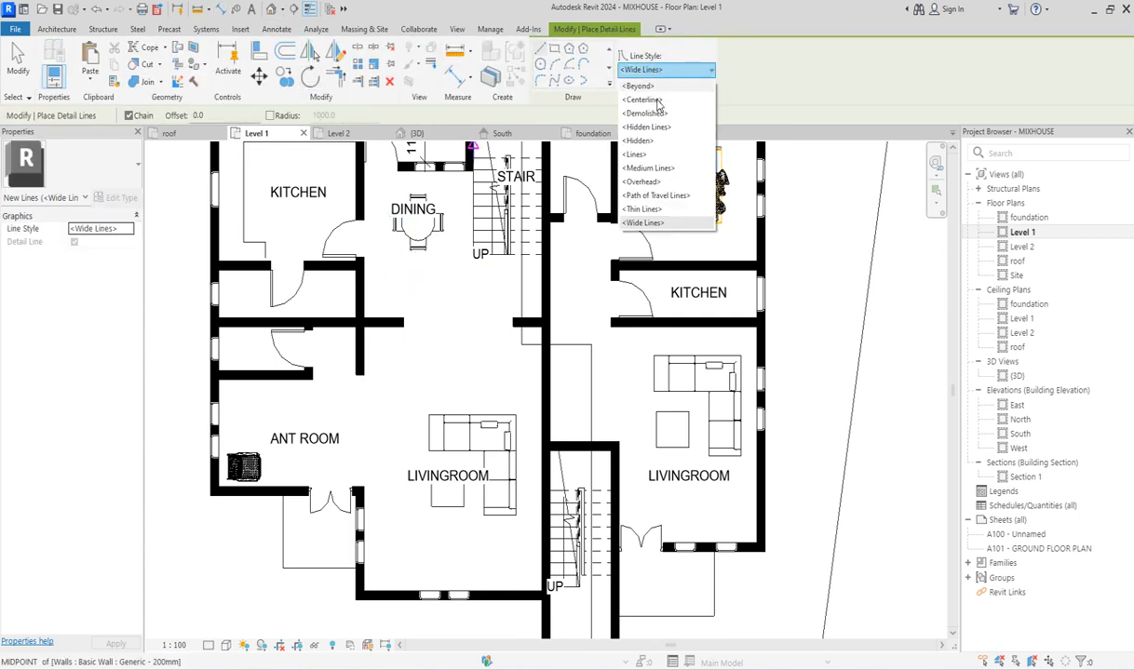
pyautogui.click(651, 113)
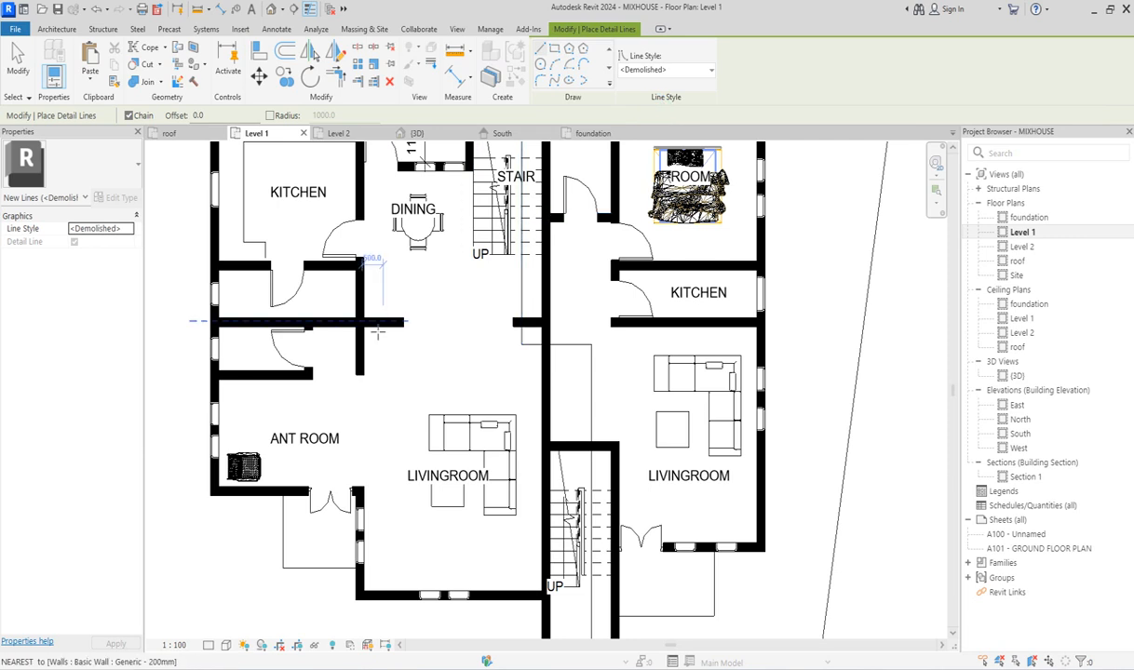
pyautogui.scroll(2, 377, 331)
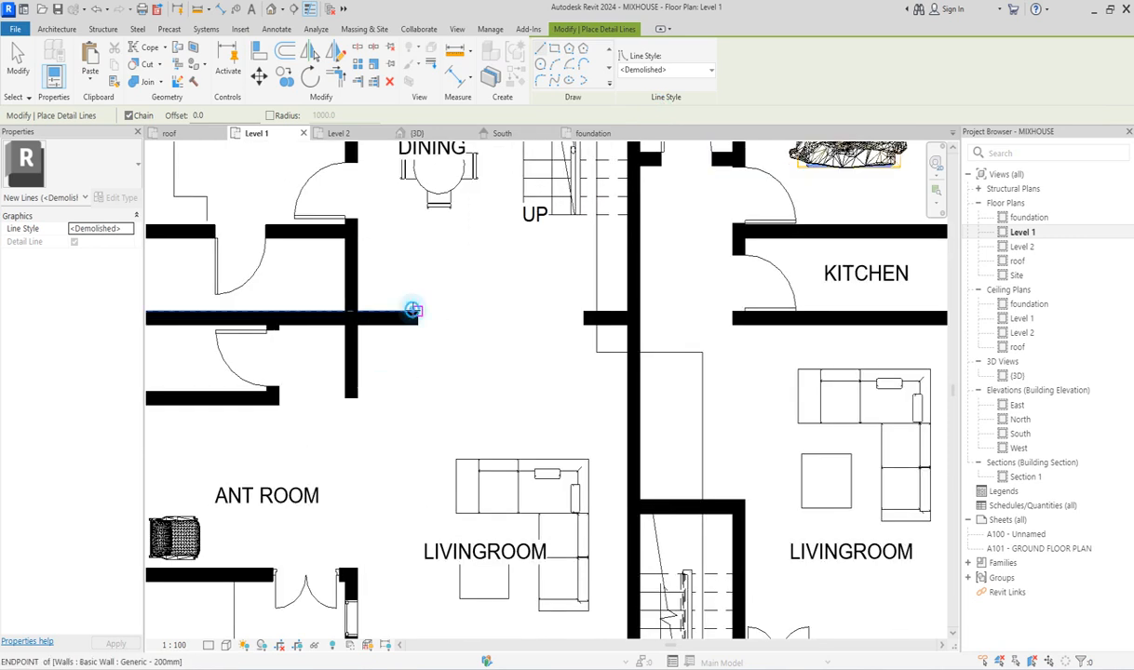
pyautogui.click(416, 313)
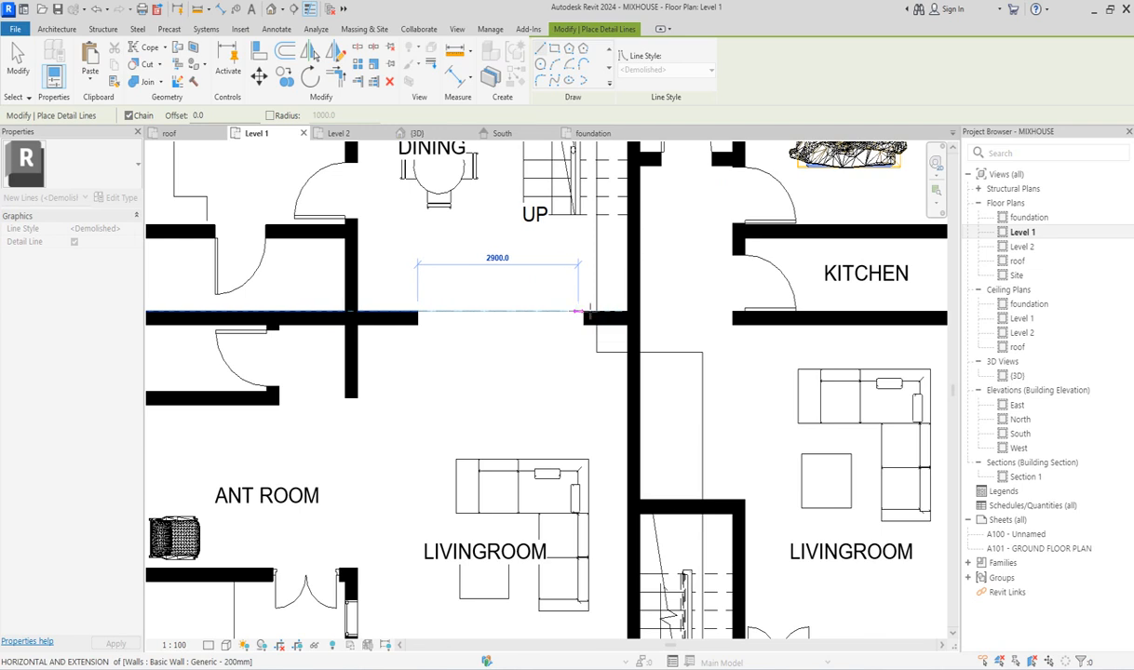
pyautogui.click(580, 313)
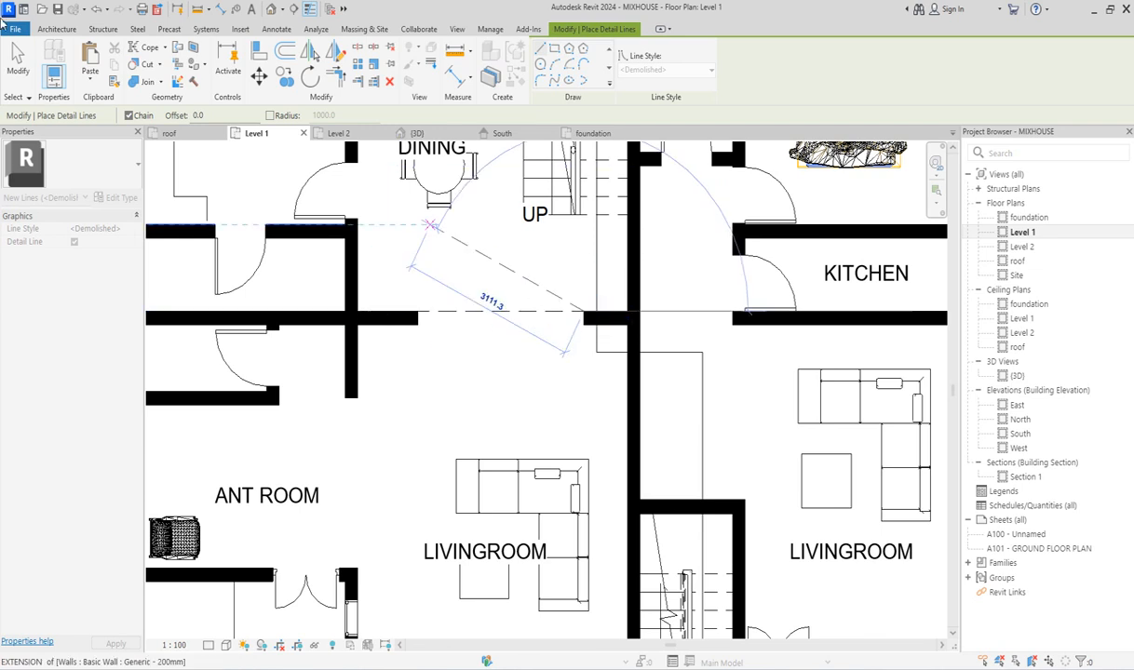
pyautogui.press('Escape')
pyautogui.click(418, 325)
pyautogui.click(583, 325)
pyautogui.press('Escape')
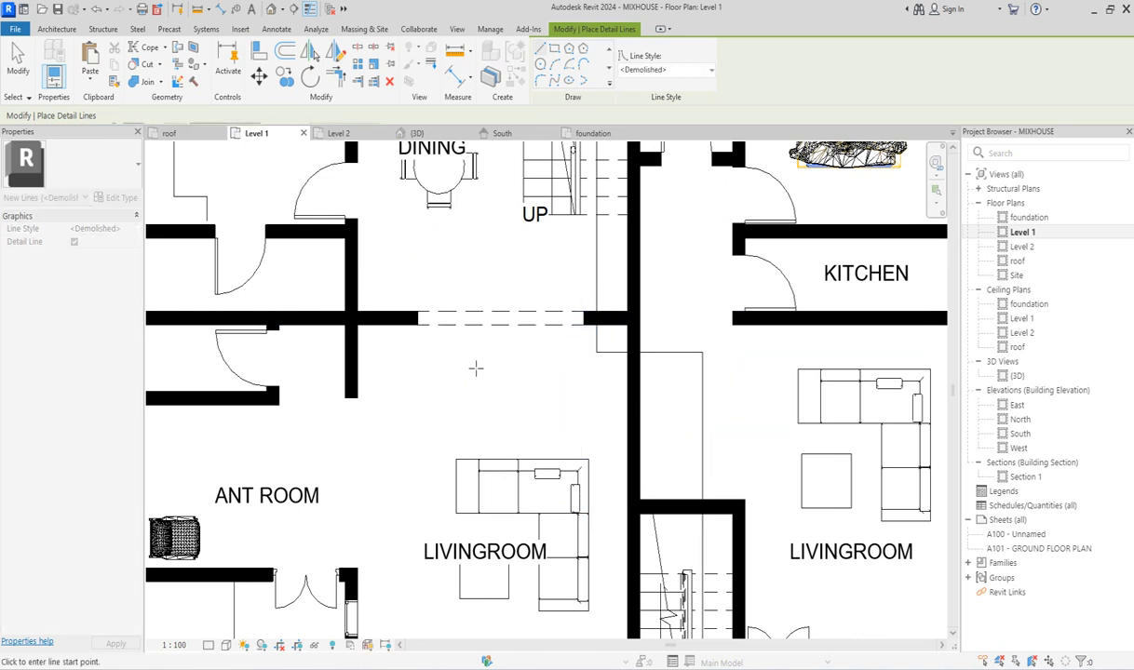
# Check the house in the South elevation and open the West elevation.
pyautogui.scroll(-5, 476, 367)
pyautogui.scroll(4, 517, 531)
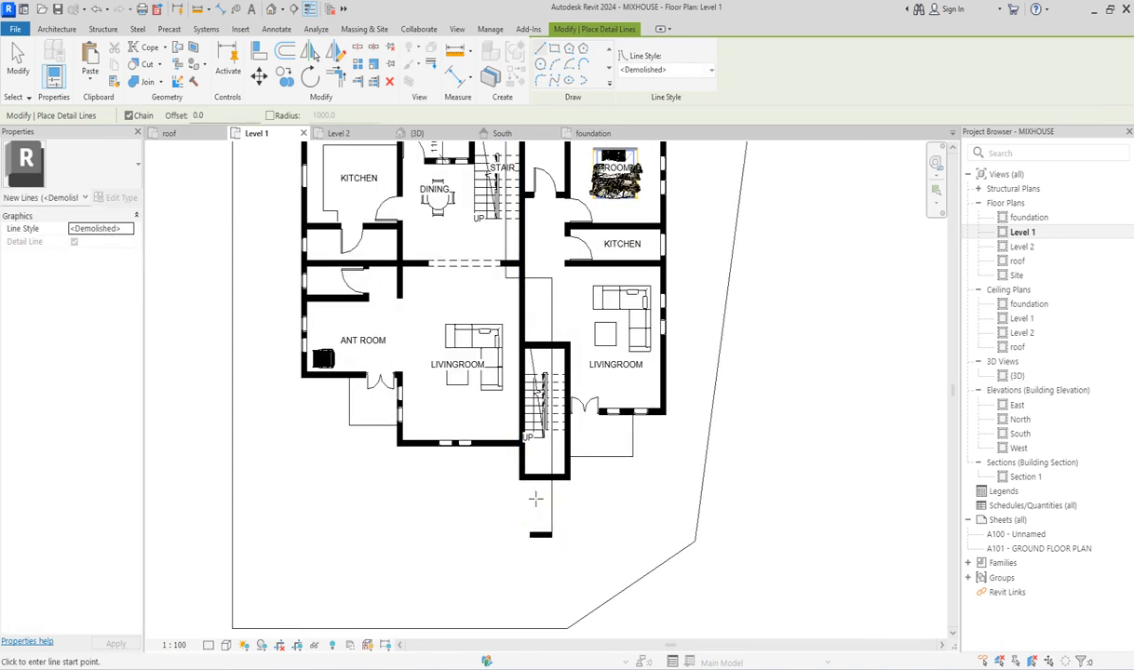
pyautogui.scroll(-2, 522, 517)
pyautogui.scroll(-1, 526, 508)
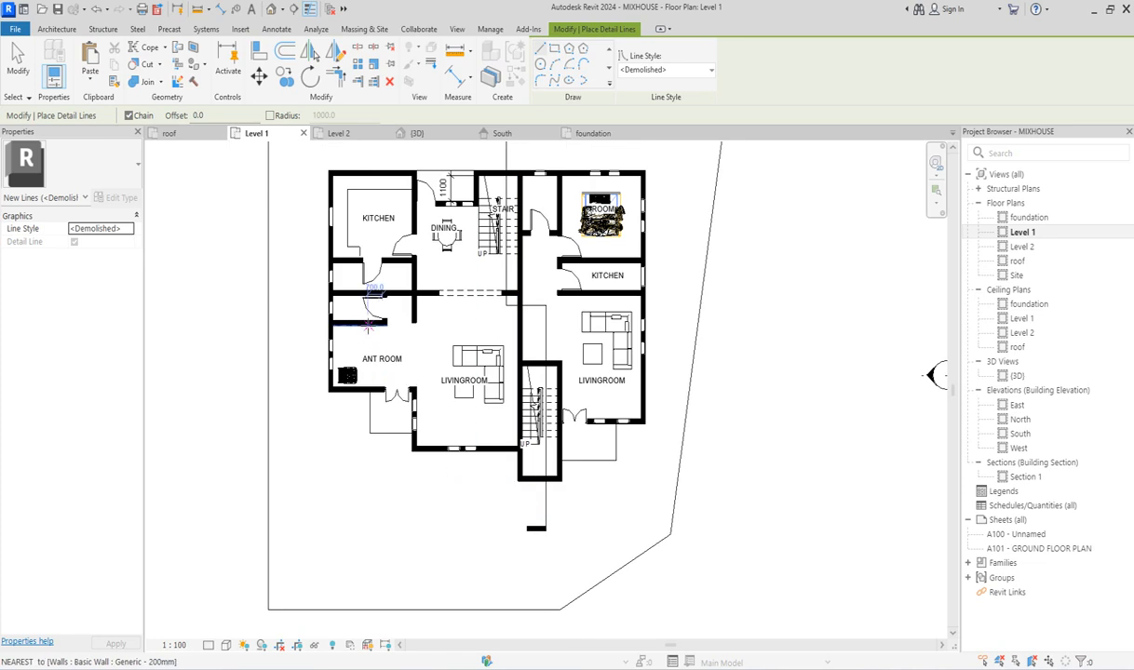
pyautogui.doubleClick(1021, 434)
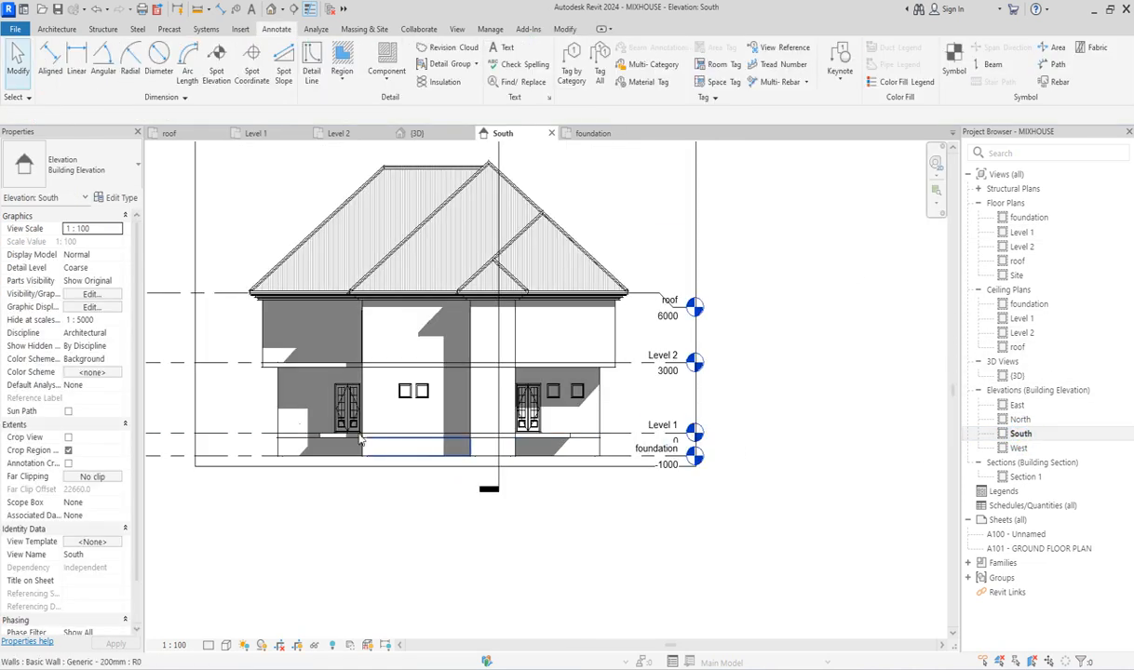
pyautogui.click(1021, 434)
pyautogui.doubleClick(1017, 449)
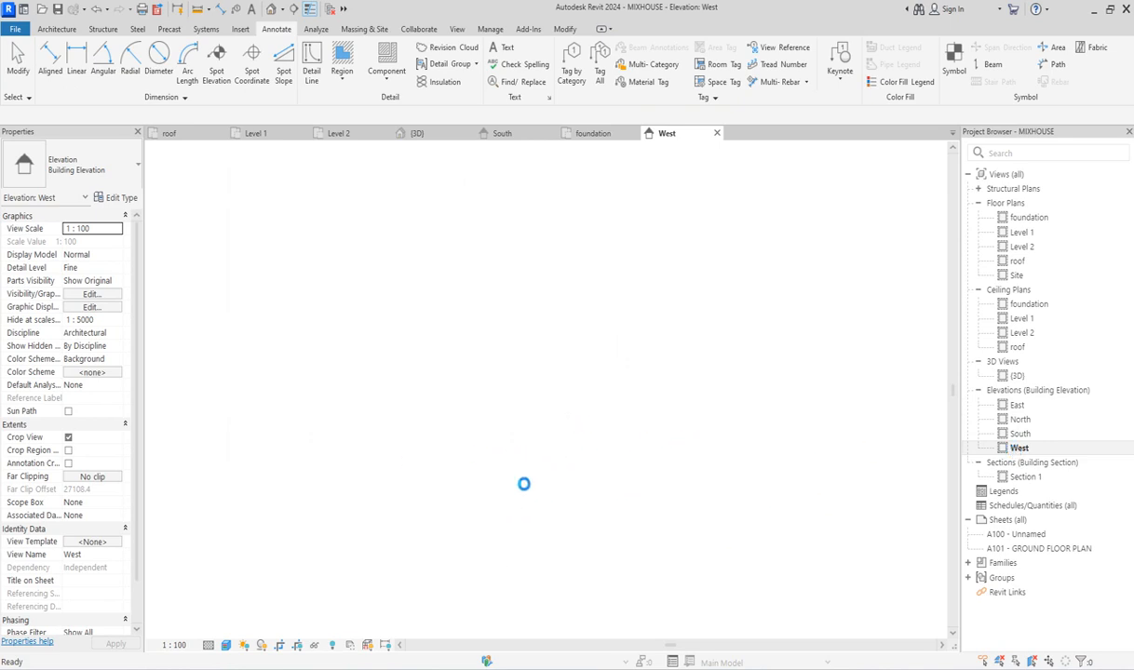
pyautogui.scroll(-3, 514, 461)
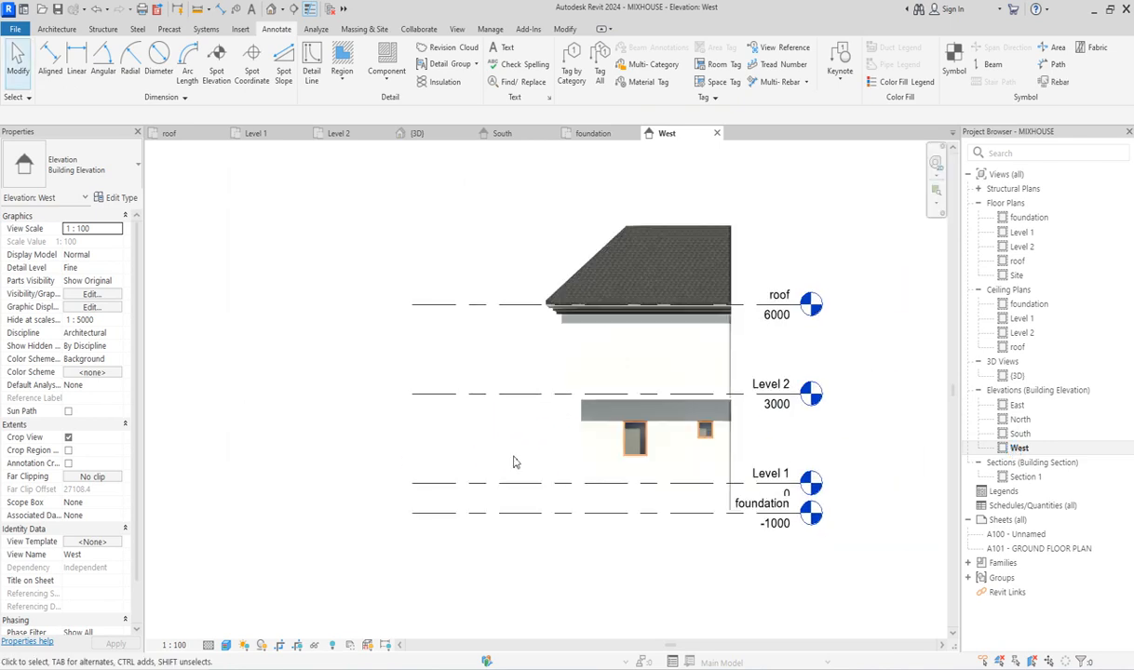
# Show the West elevation's crop region and resize its right, top and left edges to frame the whole house up to the roof ridge.
pyautogui.click(297, 647)
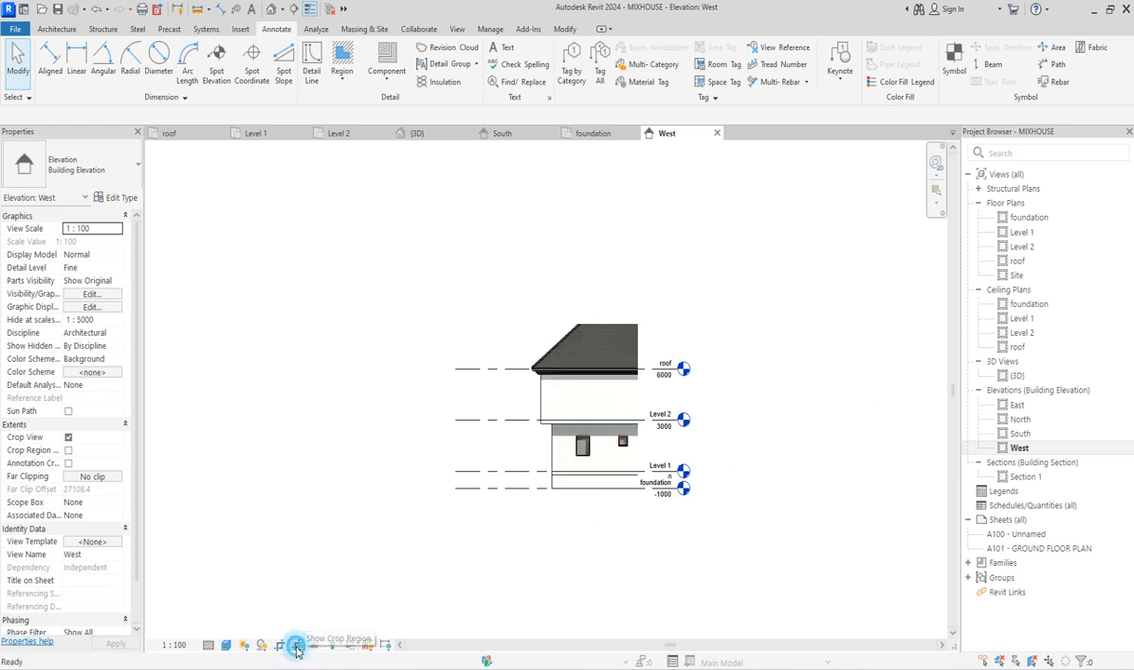
pyautogui.click(638, 426)
pyautogui.click(639, 423)
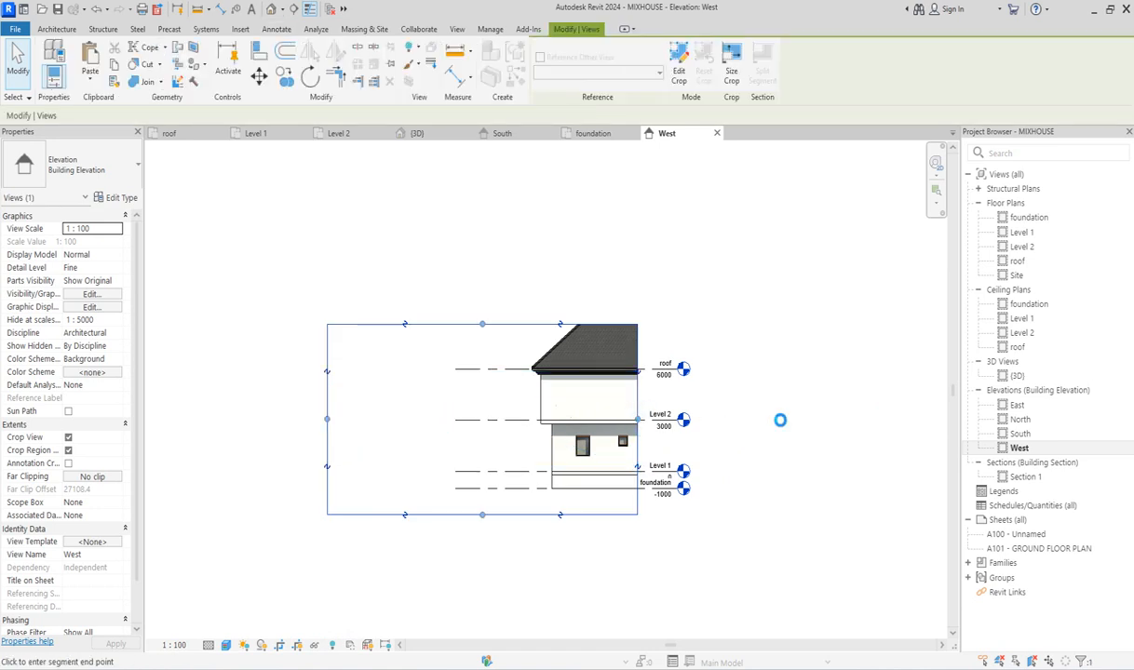
pyautogui.click(780, 420)
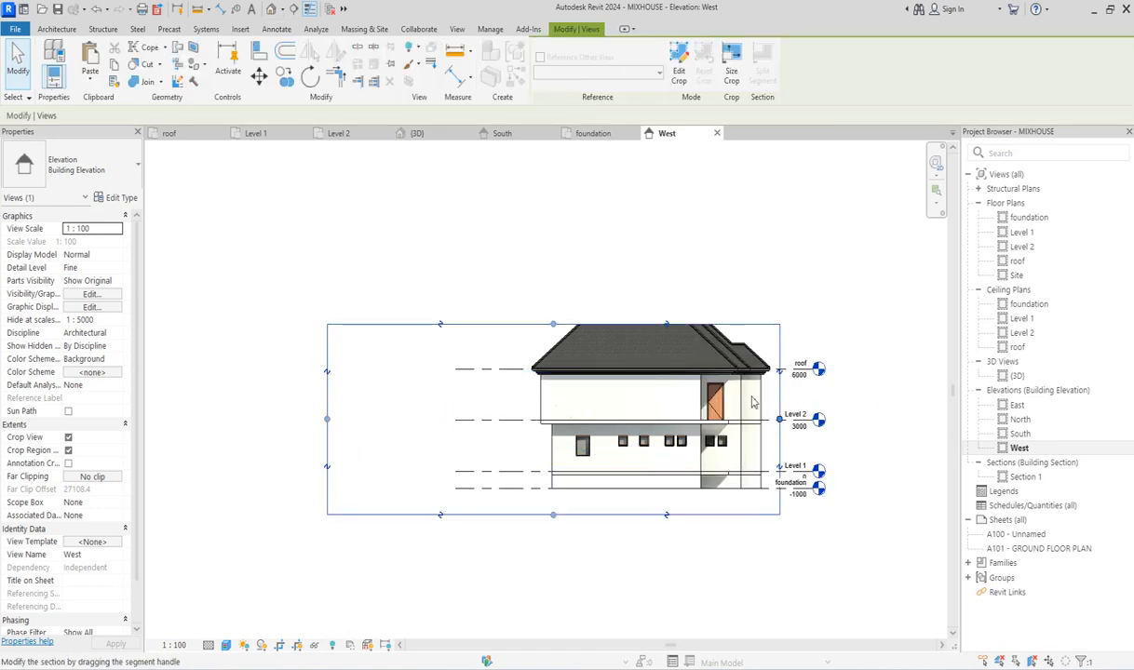
pyautogui.click(553, 326)
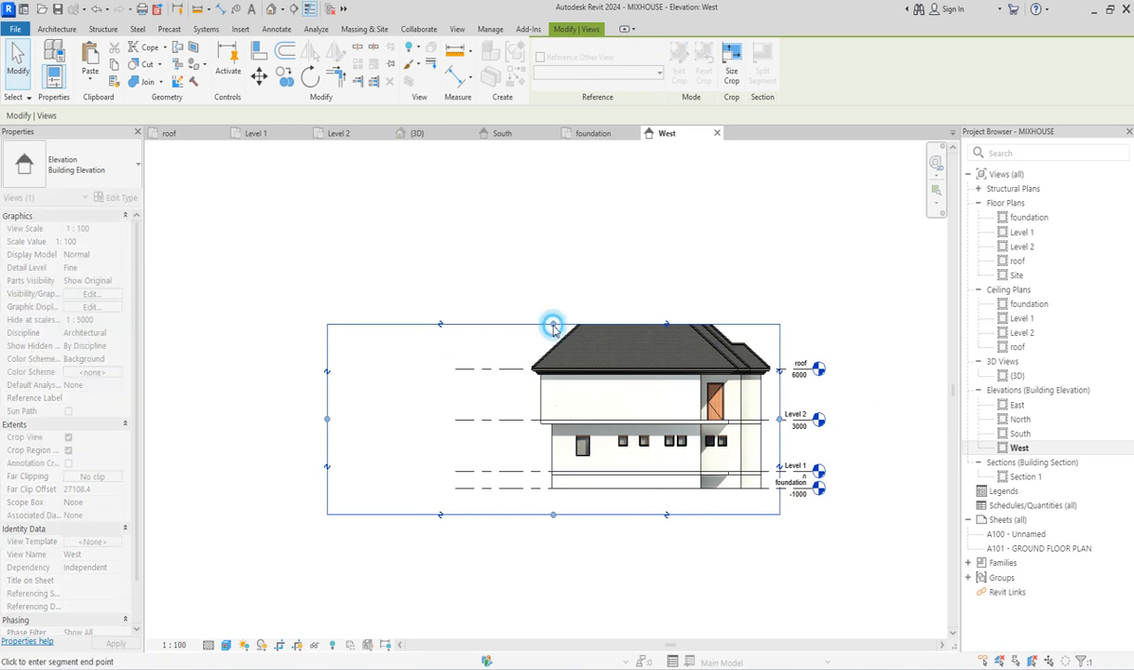
pyautogui.click(553, 277)
pyautogui.click(327, 397)
pyautogui.click(475, 395)
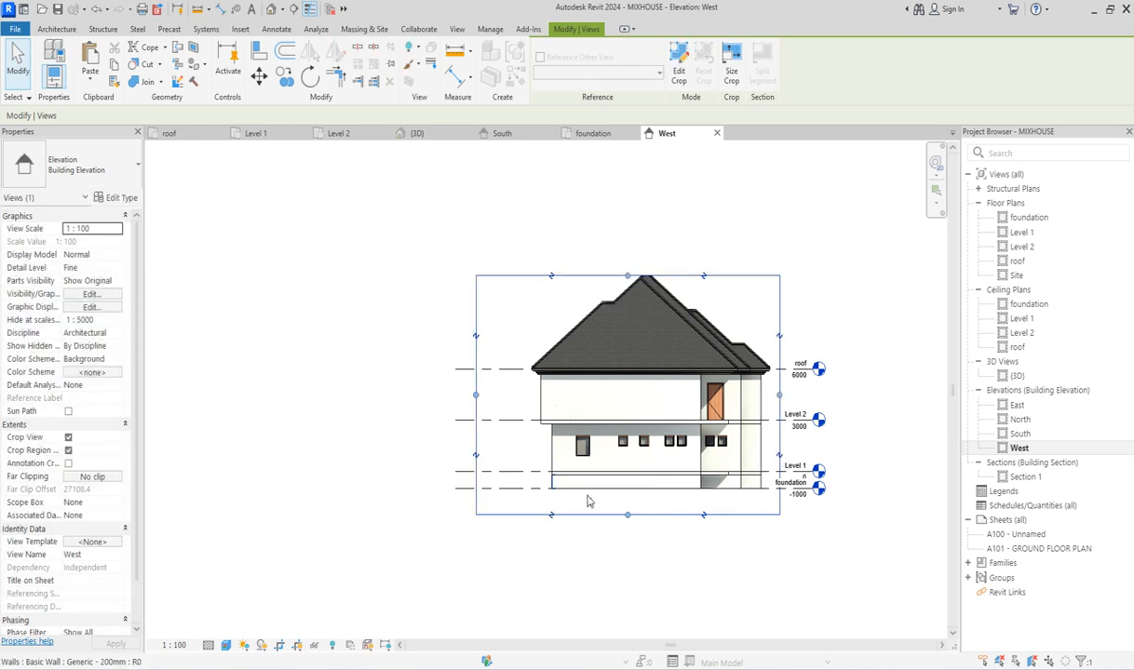
# Set the height of the M_Fixed 0610 x 1700 window type to 1700 mm using one of the small Level 1 windows.
pyautogui.scroll(2, 709, 453)
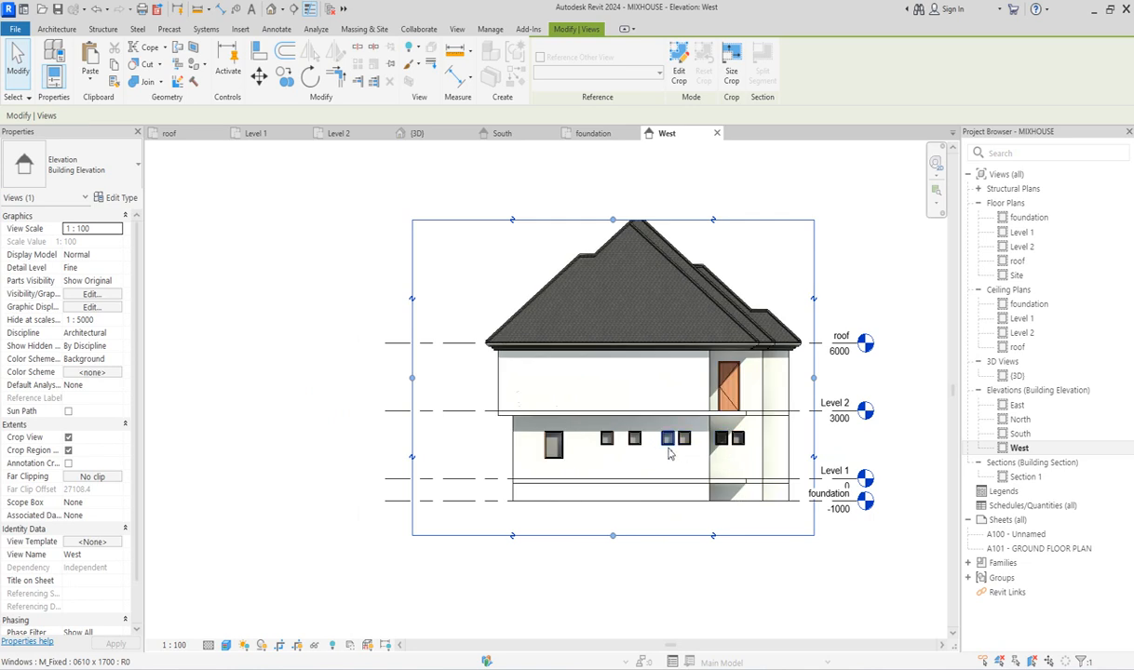
pyautogui.click(668, 453)
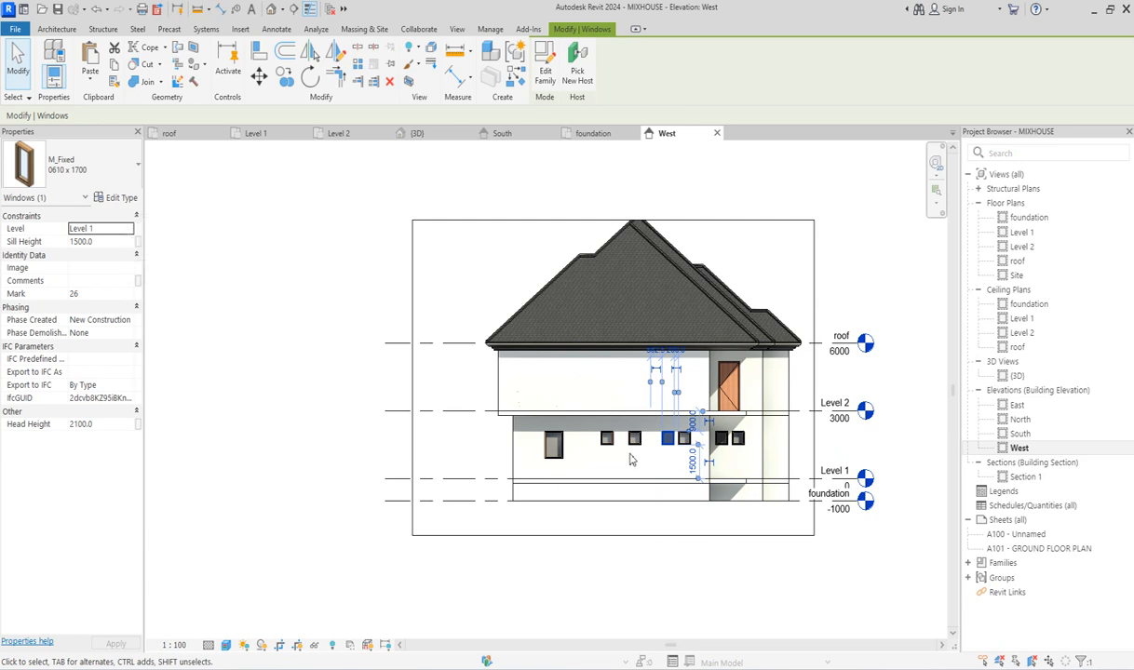
pyautogui.click(119, 199)
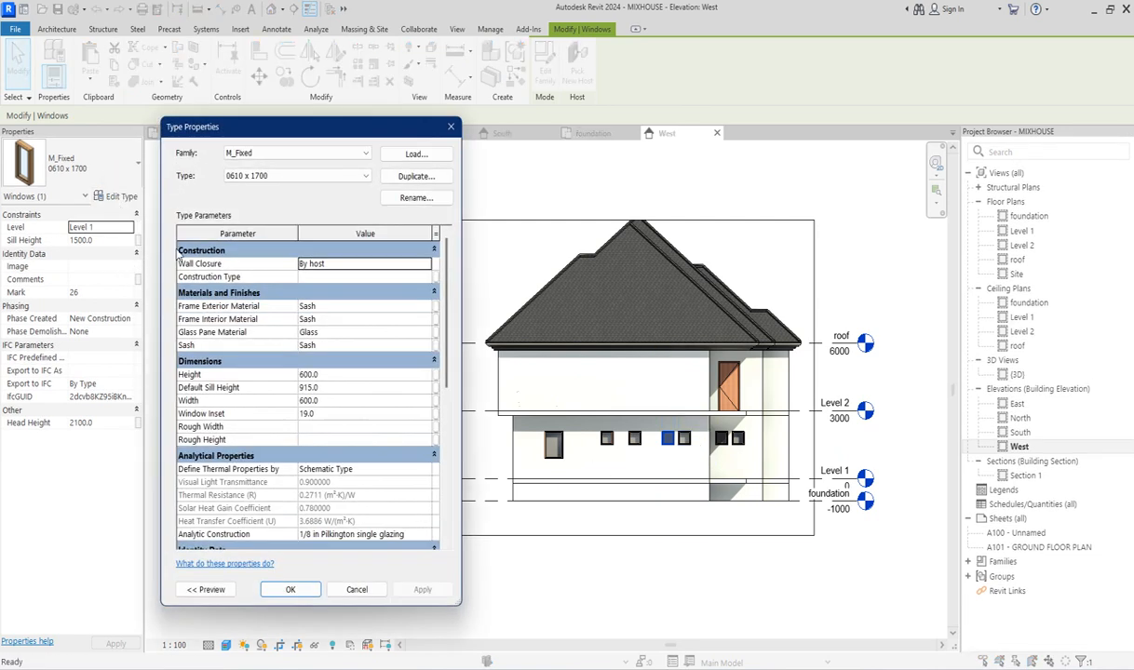
pyautogui.click(325, 377)
pyautogui.moveTo(320, 377); pyautogui.dragTo(292, 381)
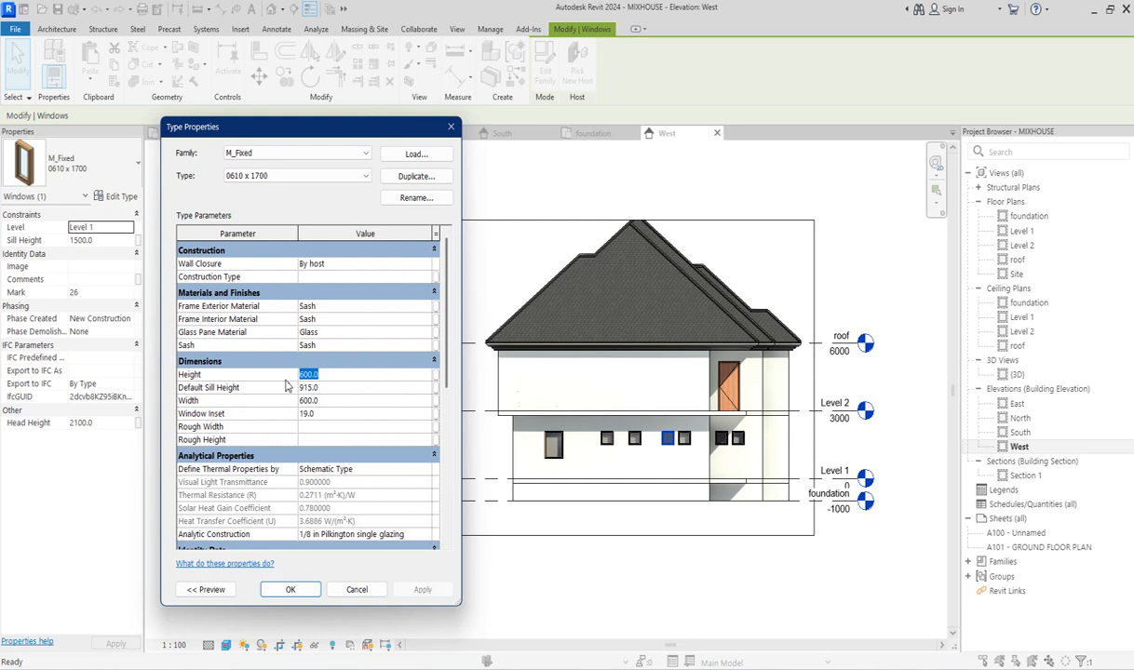
pyautogui.write('17')
pyautogui.click(307, 593)
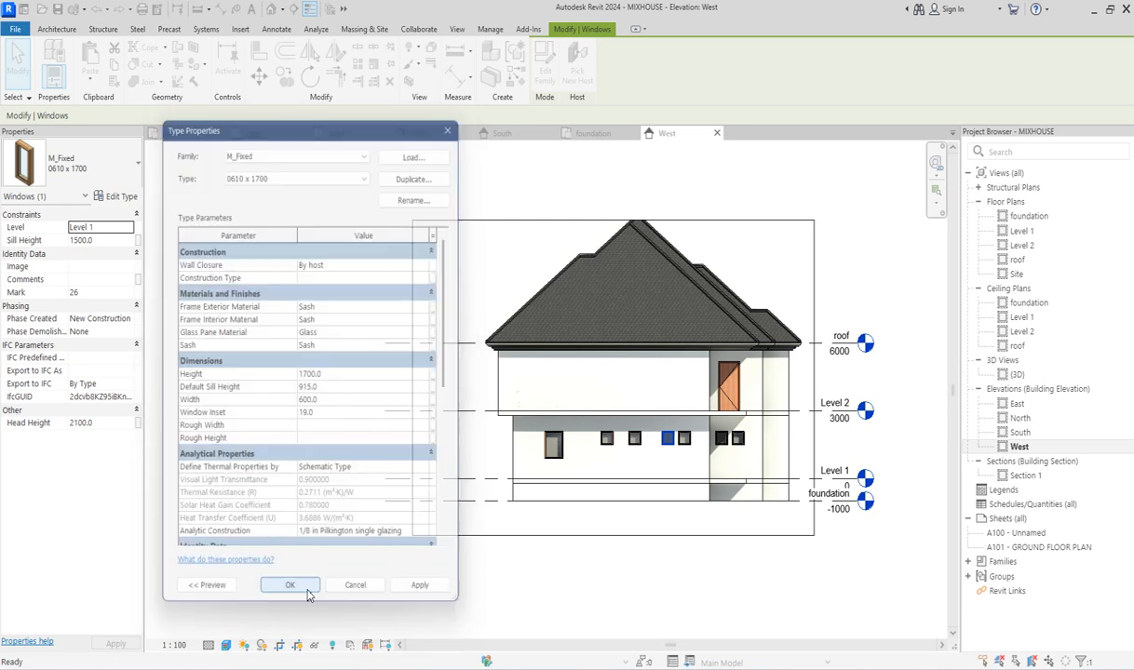
# In the 3D view, select all visible M_Fixed 0610 x 1700 windows and set their head height to 2100 mm.
pyautogui.rightClick(667, 427)
pyautogui.moveTo(790, 164)
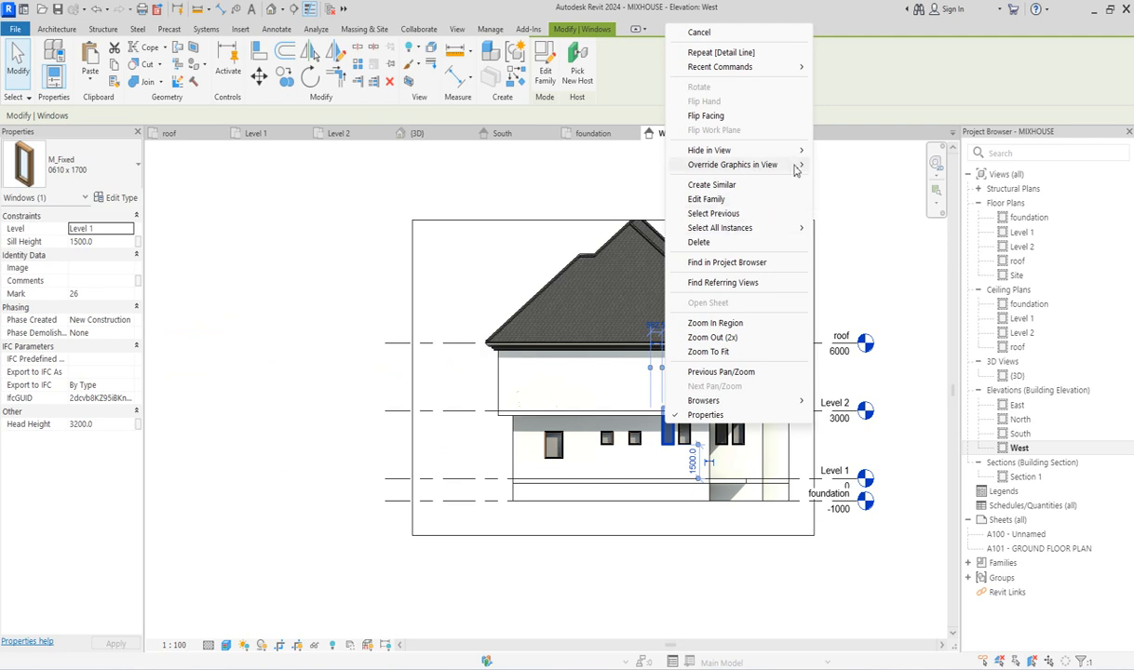
pyautogui.doubleClick(1017, 375)
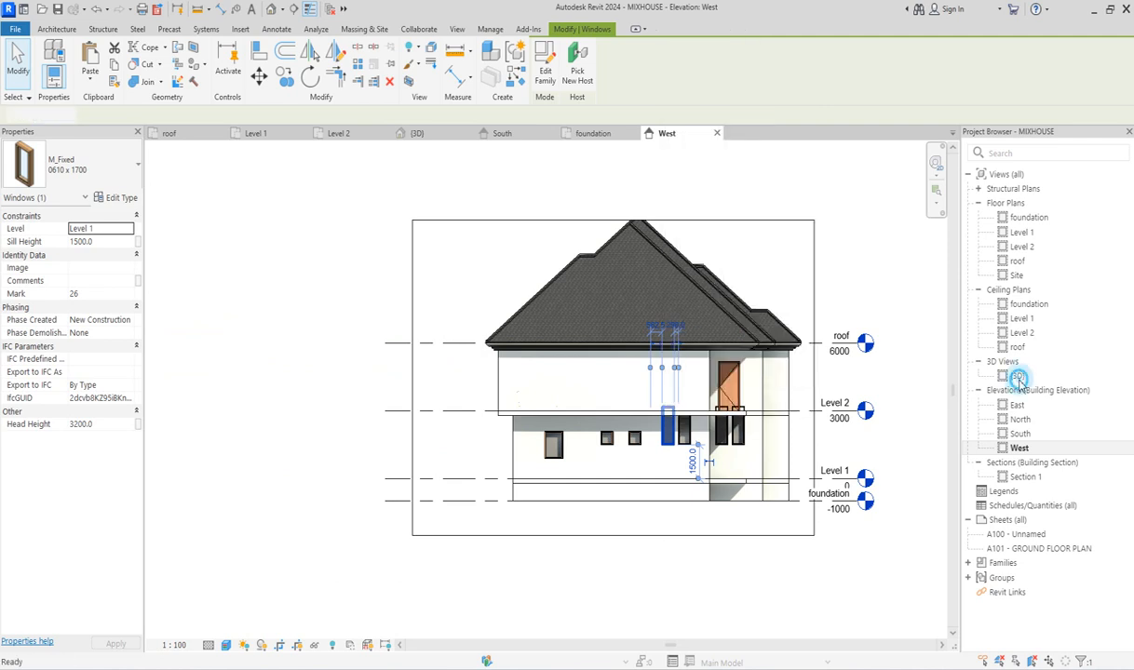
pyautogui.click(448, 427)
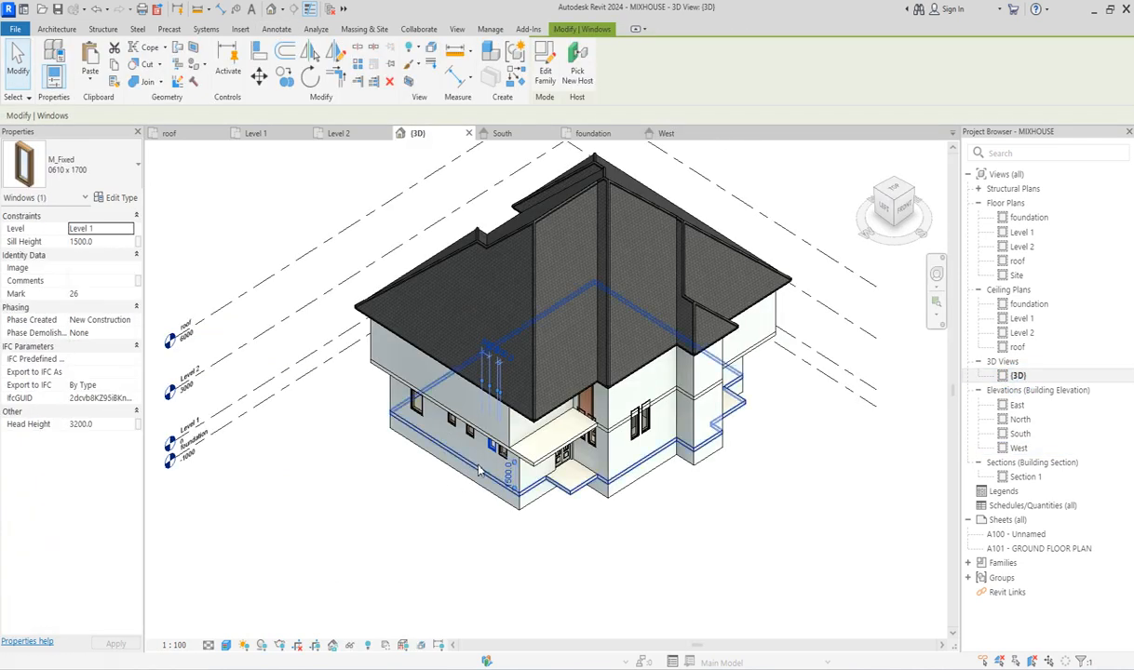
pyautogui.rightClick(470, 428)
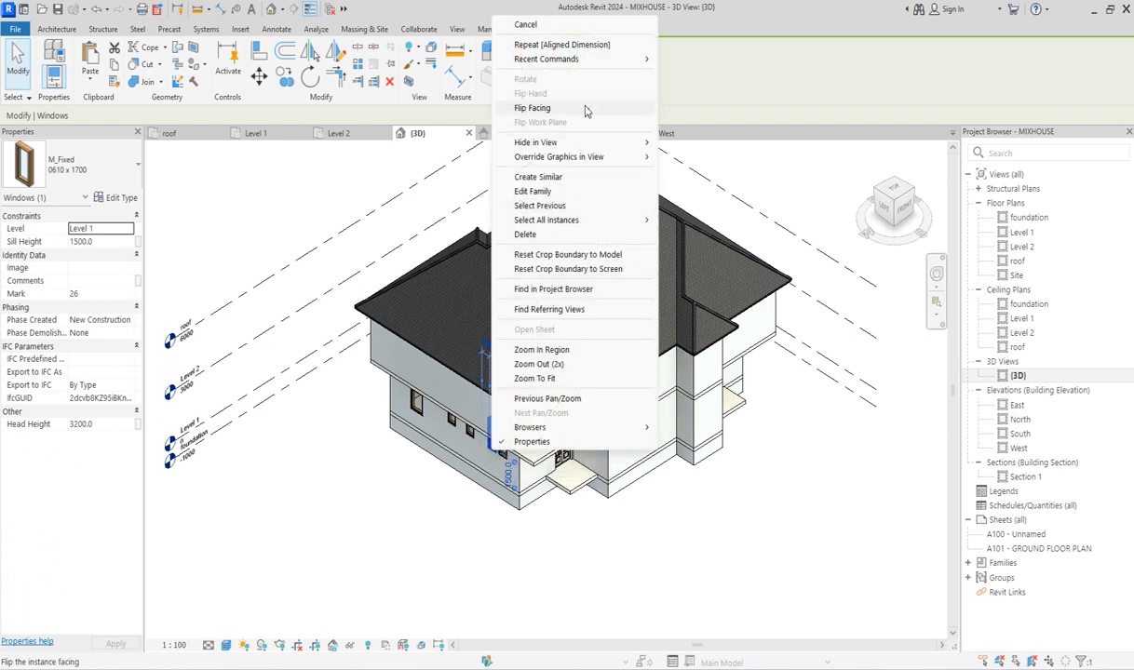
pyautogui.moveTo(542, 222)
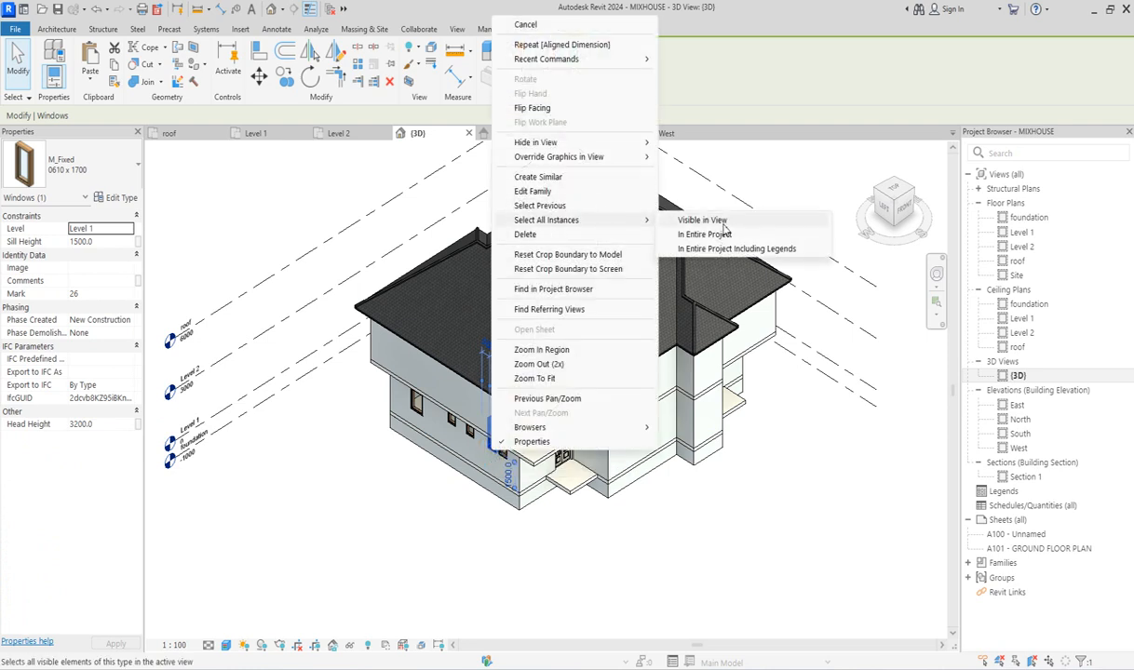
pyautogui.click(717, 221)
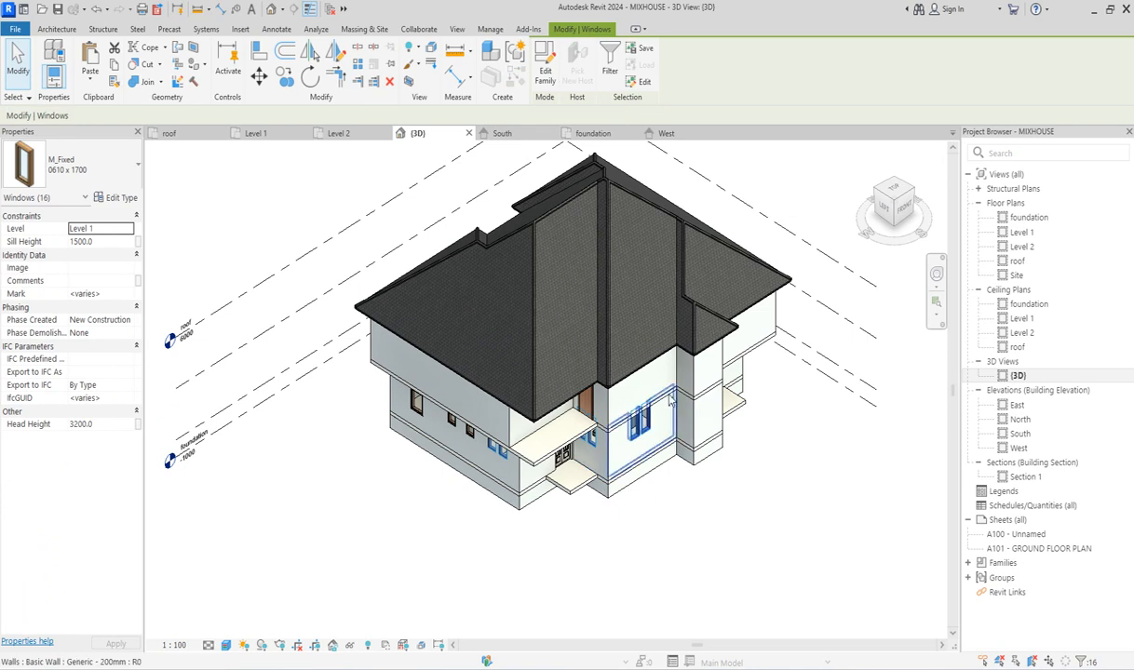
pyautogui.click(103, 425)
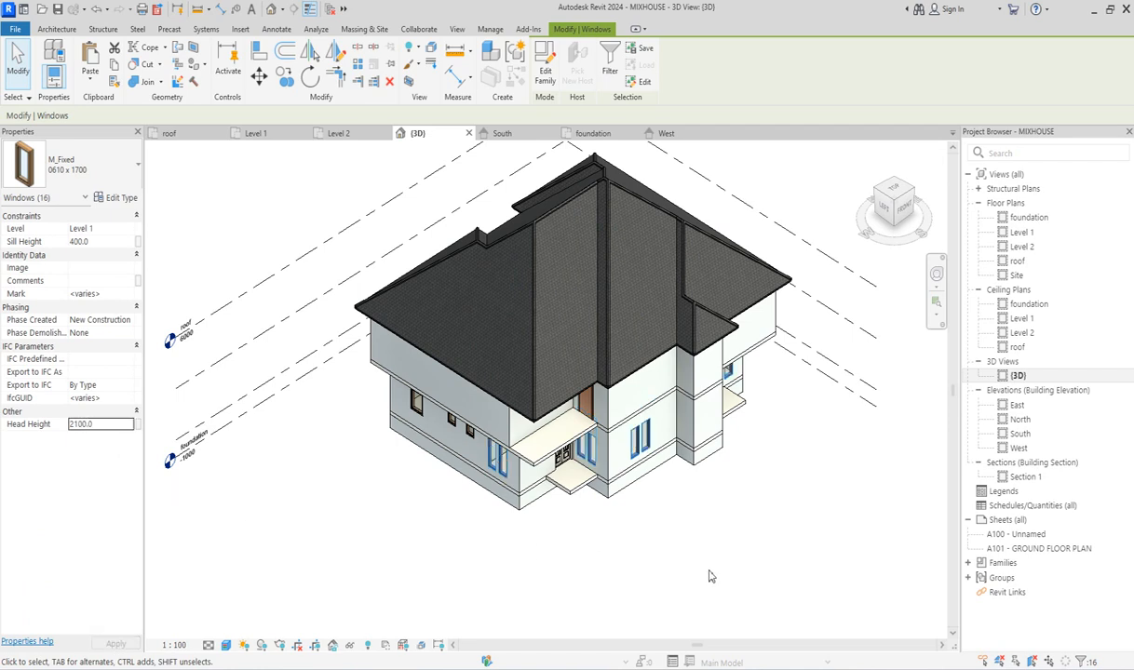
# Clear the window selection and open the East and North elevation views.
pyautogui.click(678, 552)
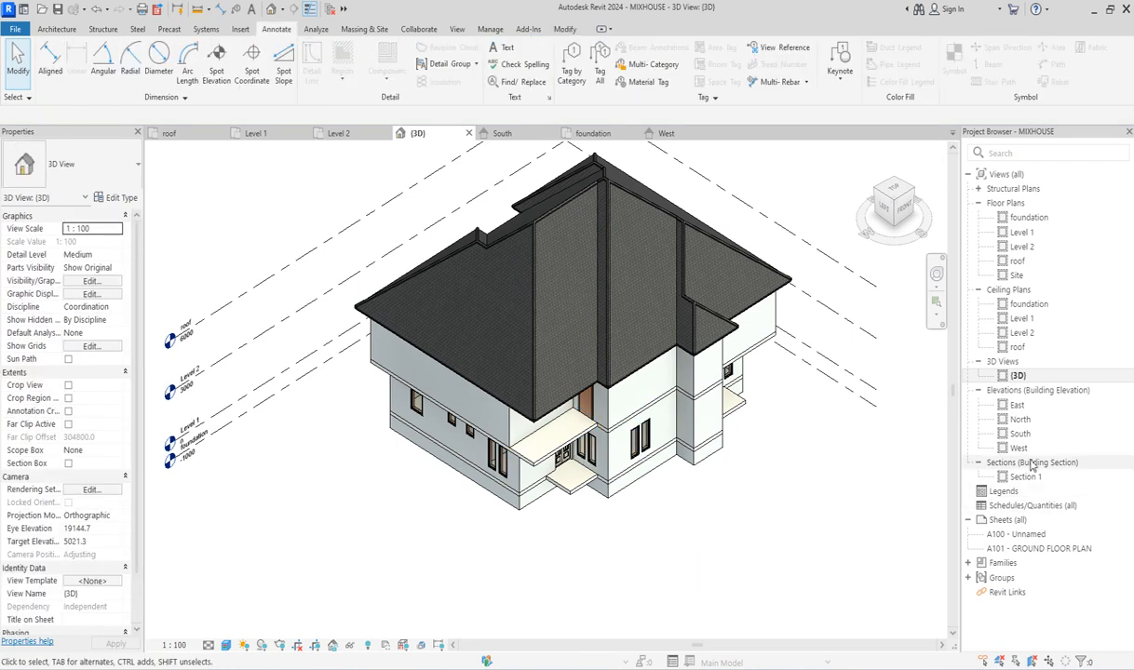
pyautogui.doubleClick(1018, 405)
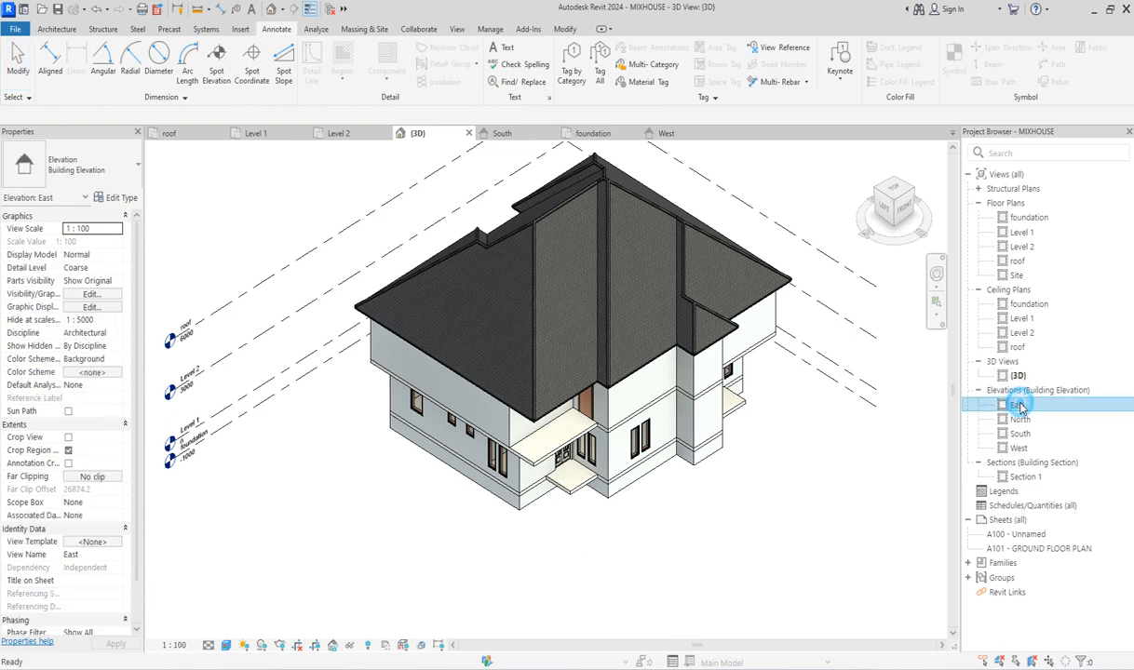
pyautogui.doubleClick(1020, 420)
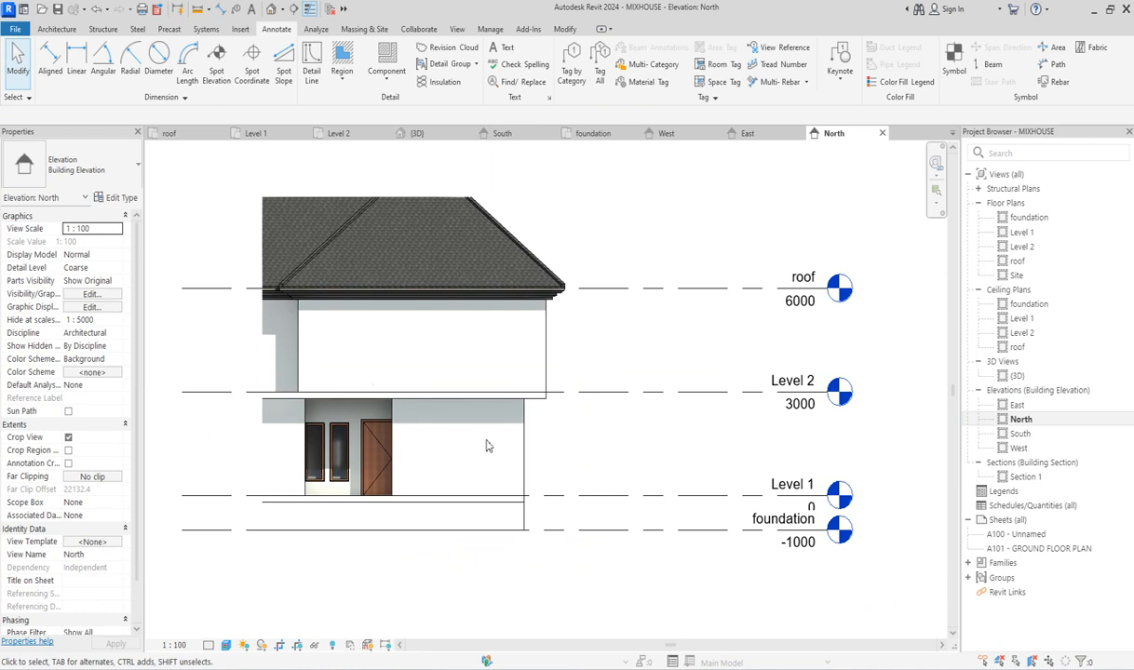
# Show the North elevation's crop region and resize its left, top and right edges to frame the whole house up to the roof ridge.
pyautogui.scroll(-2, 576, 451)
pyautogui.click(299, 646)
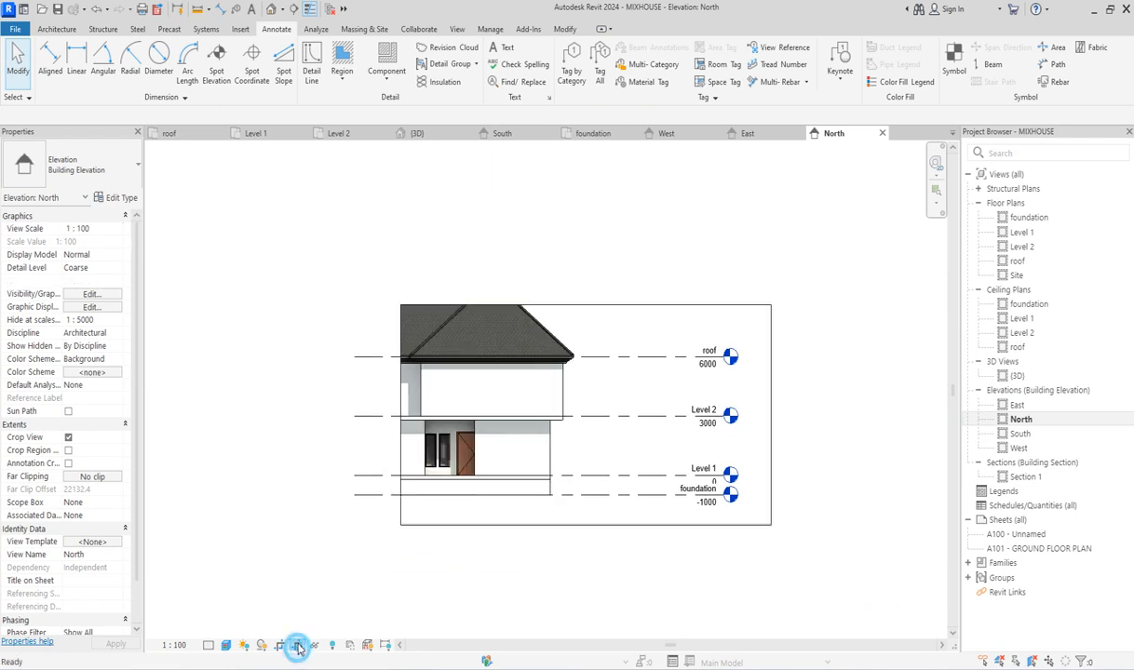
pyautogui.click(401, 417)
pyautogui.click(401, 416)
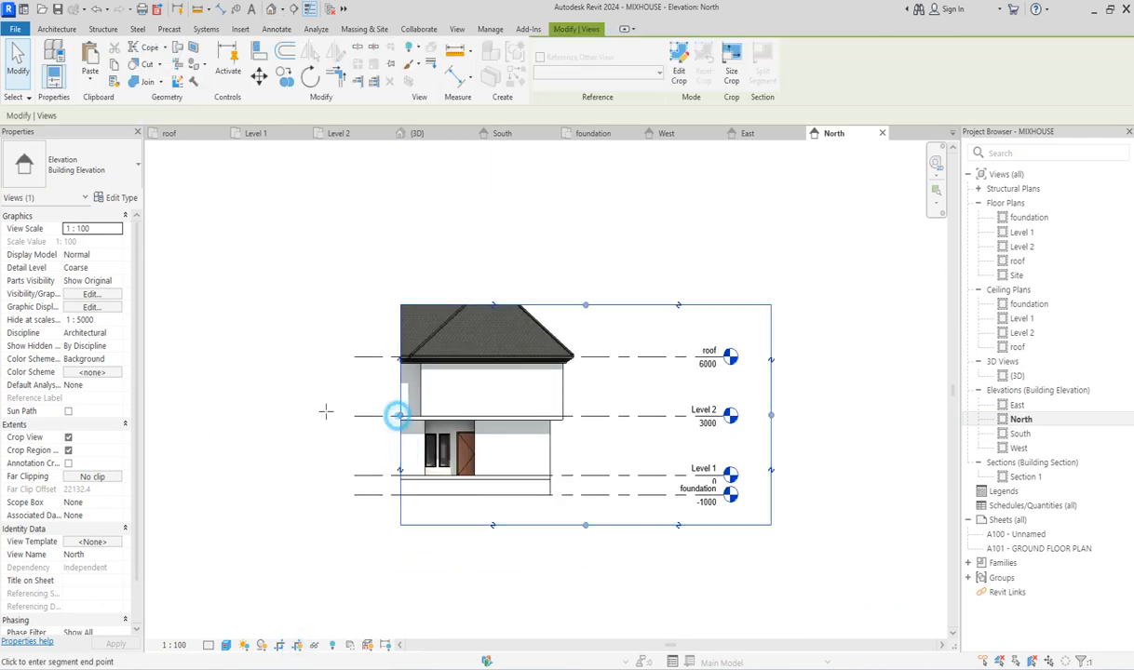
pyautogui.click(285, 413)
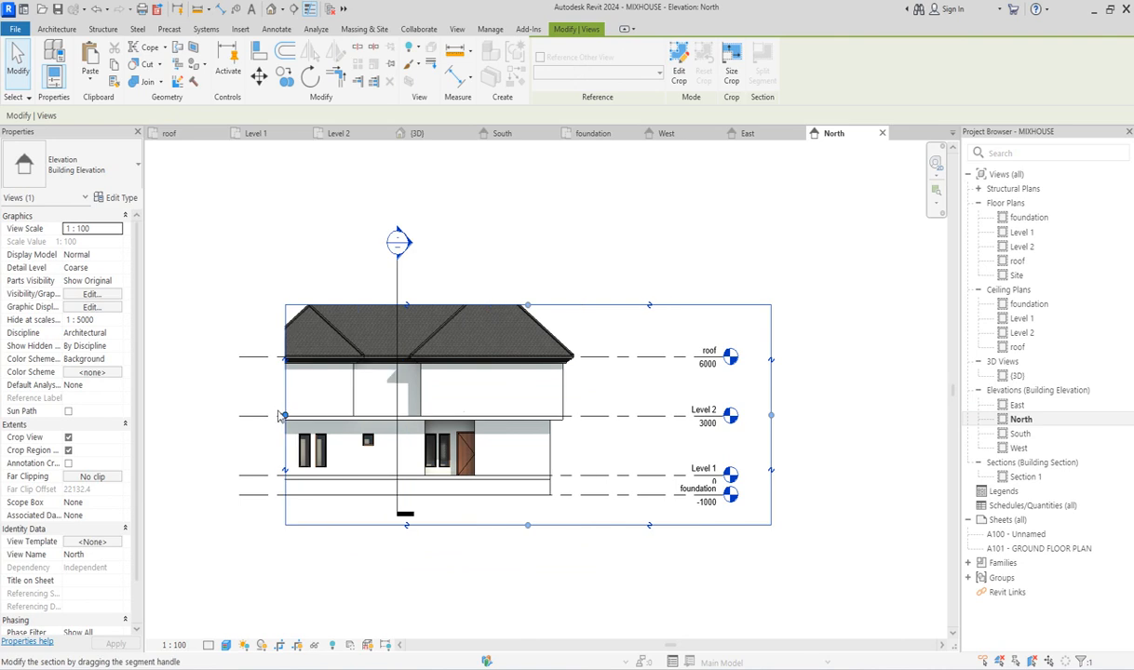
pyautogui.moveTo(286, 416); pyautogui.dragTo(234, 414)
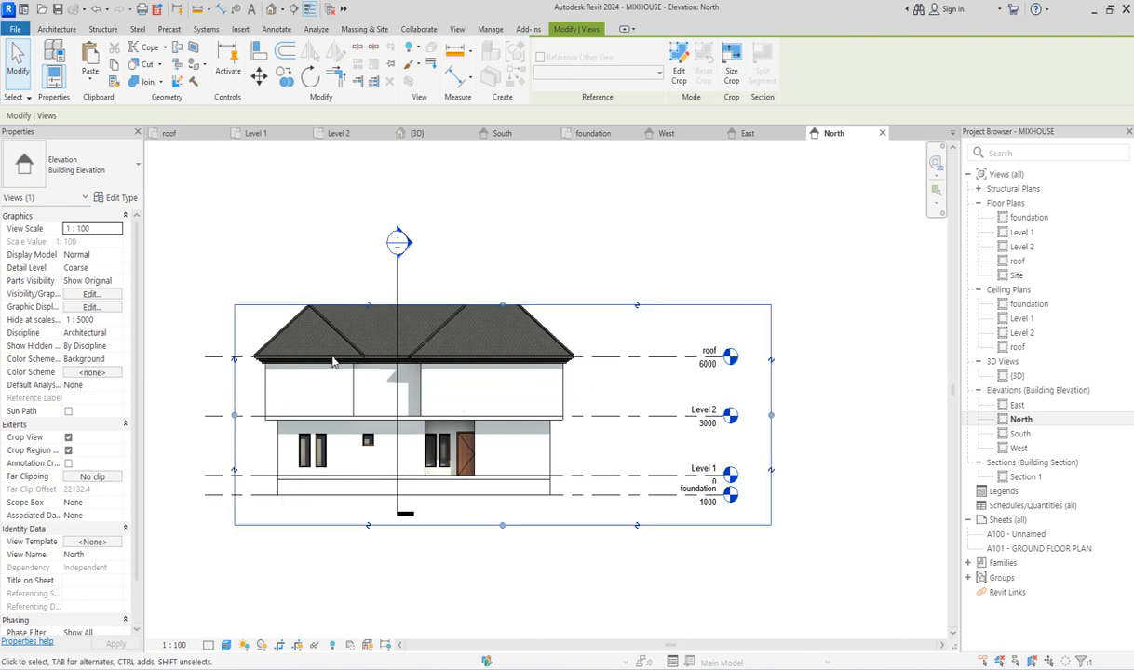
pyautogui.moveTo(502, 306); pyautogui.dragTo(501, 221)
pyautogui.moveTo(770, 374); pyautogui.dragTo(612, 356)
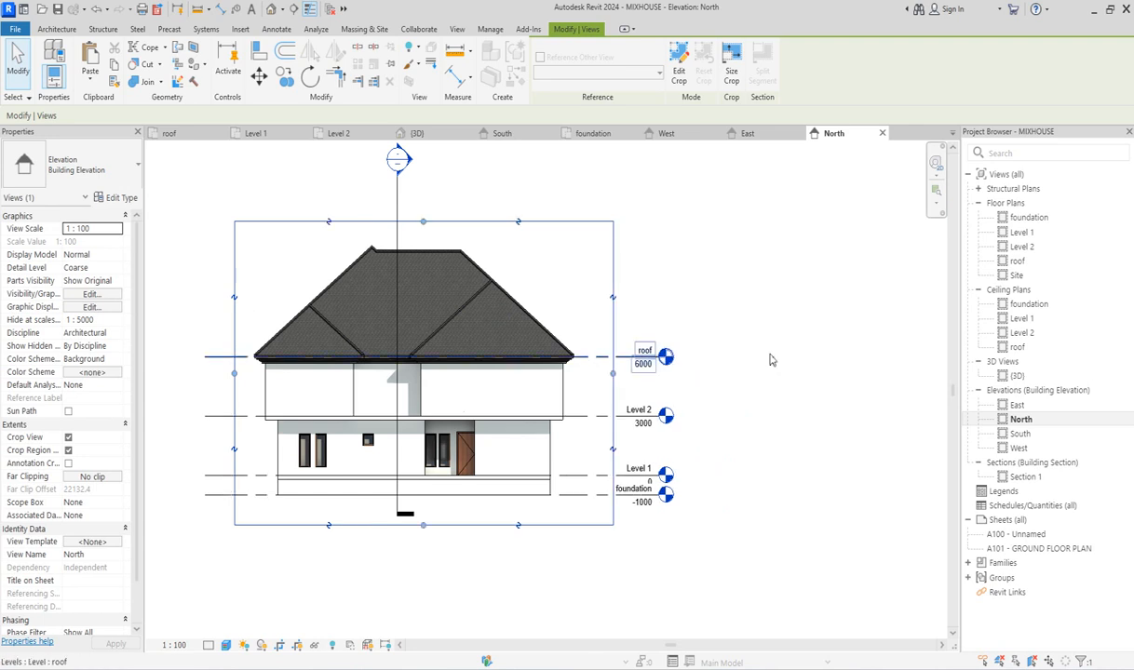
# Open the Level 2 floor plan and set its underlay base level to None.
pyautogui.doubleClick(1019, 247)
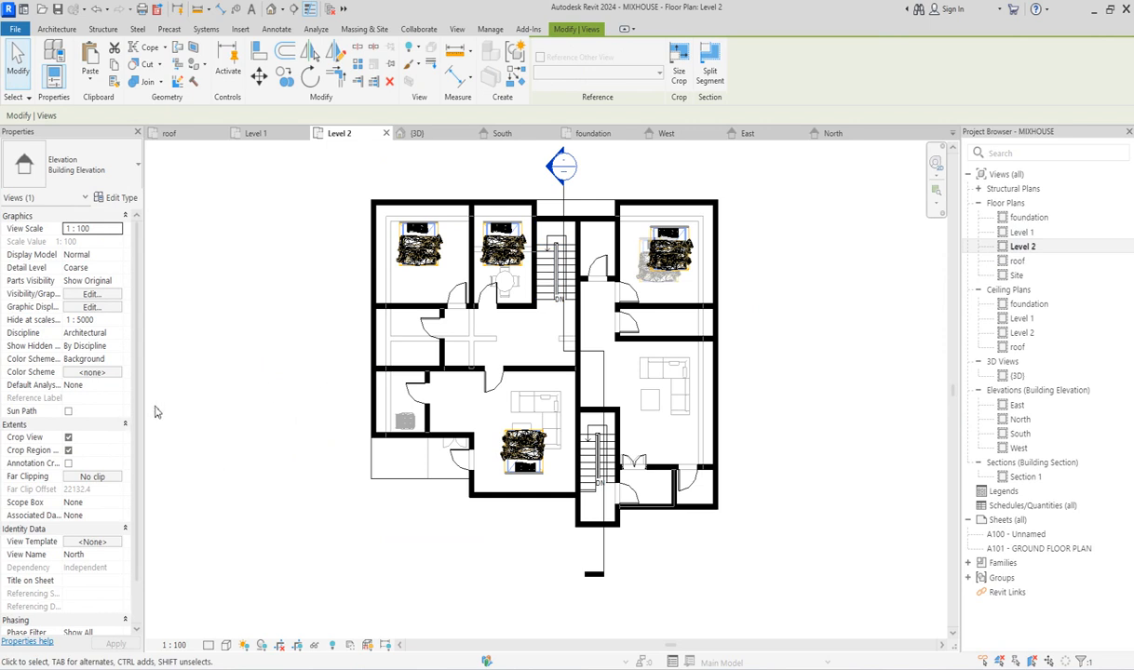
pyautogui.click(226, 393)
pyautogui.click(91, 450)
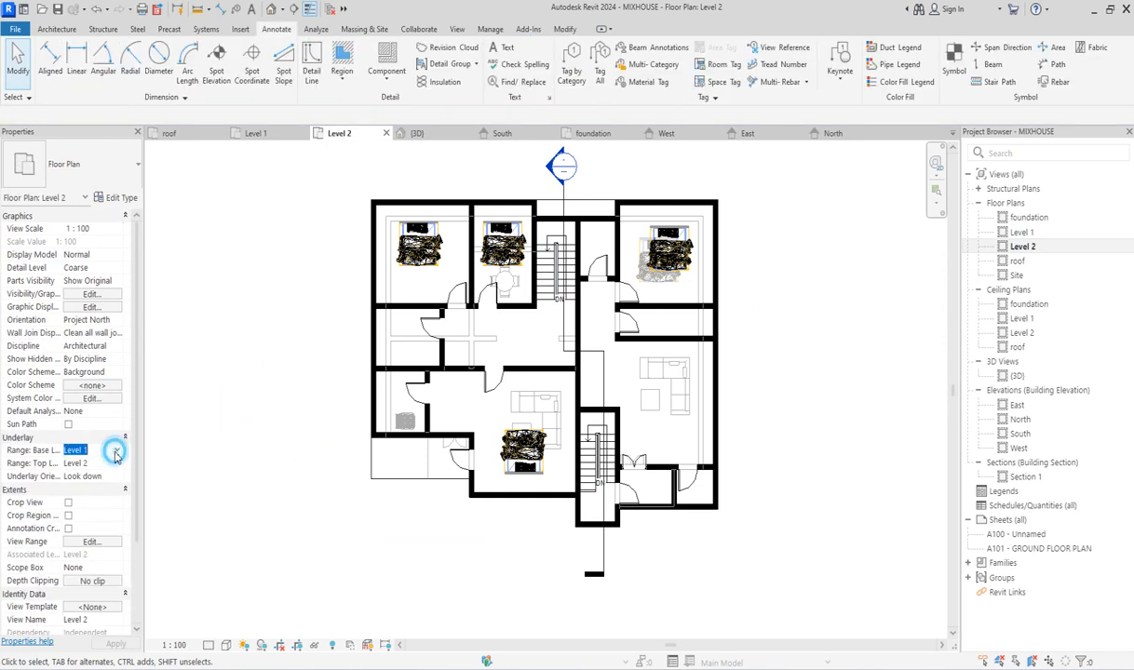
pyautogui.click(116, 450)
pyautogui.click(83, 462)
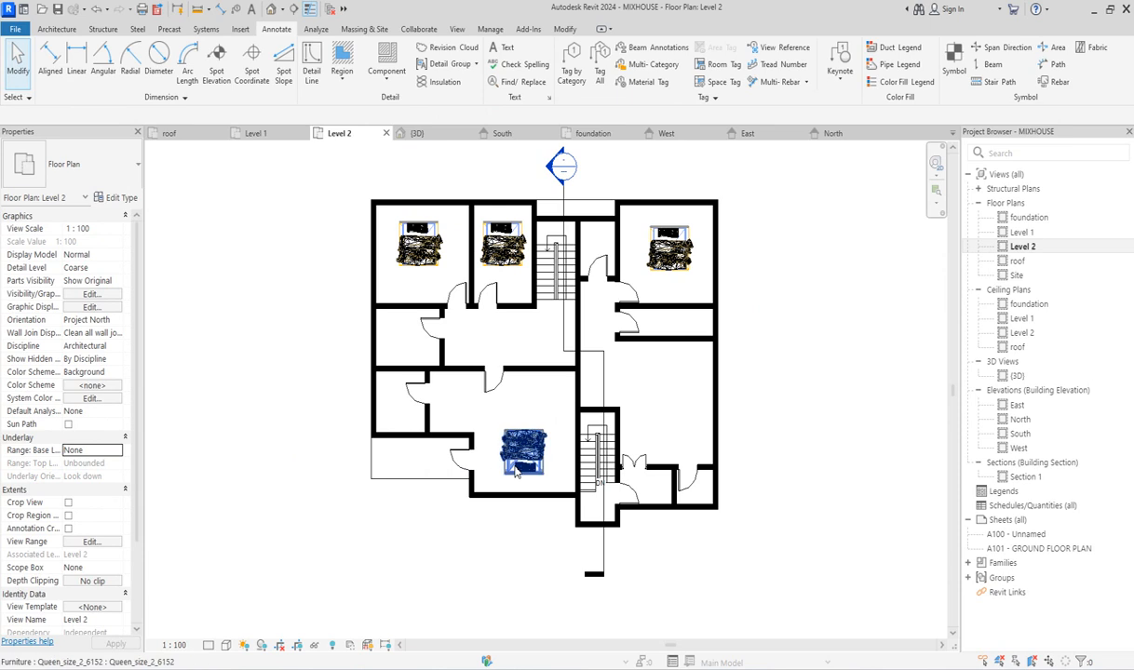
# Place M_Fixed 0610 x 0610mm windows with a 2100 mm head height in the two small west rooms and the small north room on Level 2.
pyautogui.click(56, 29)
pyautogui.click(100, 58)
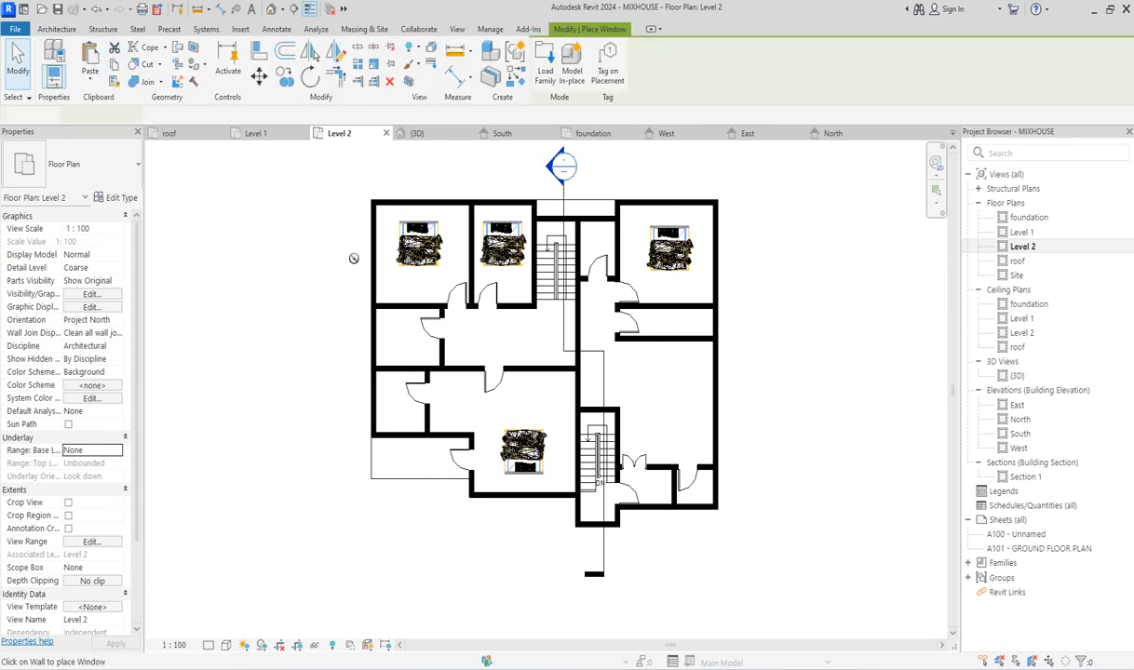
pyautogui.scroll(2, 378, 270)
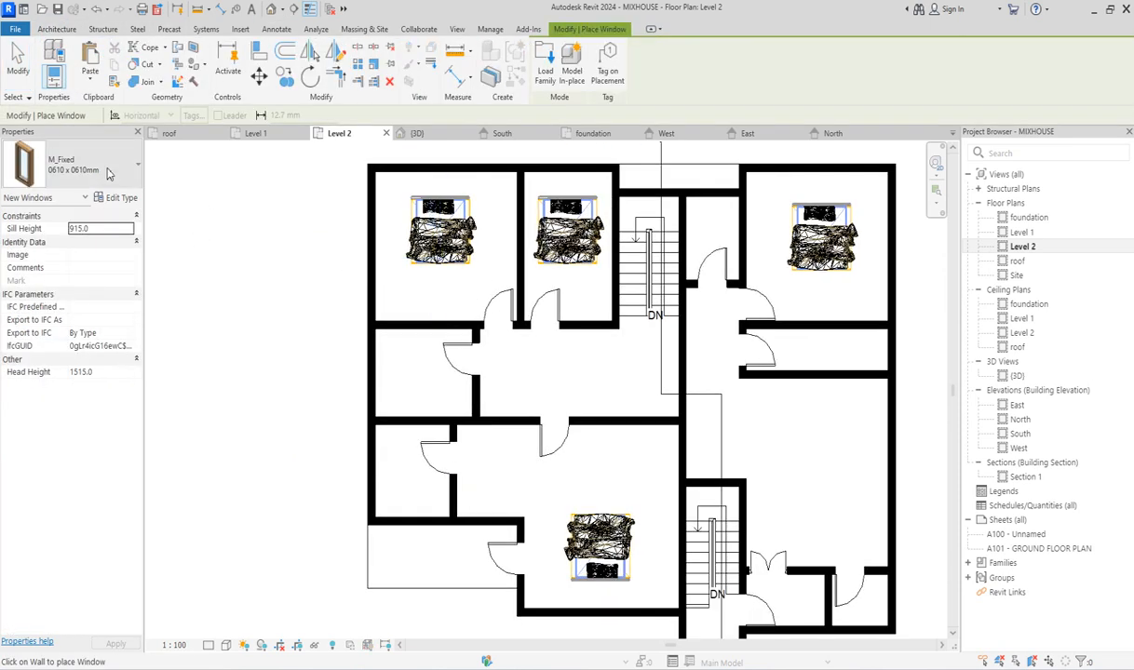
pyautogui.click(113, 374)
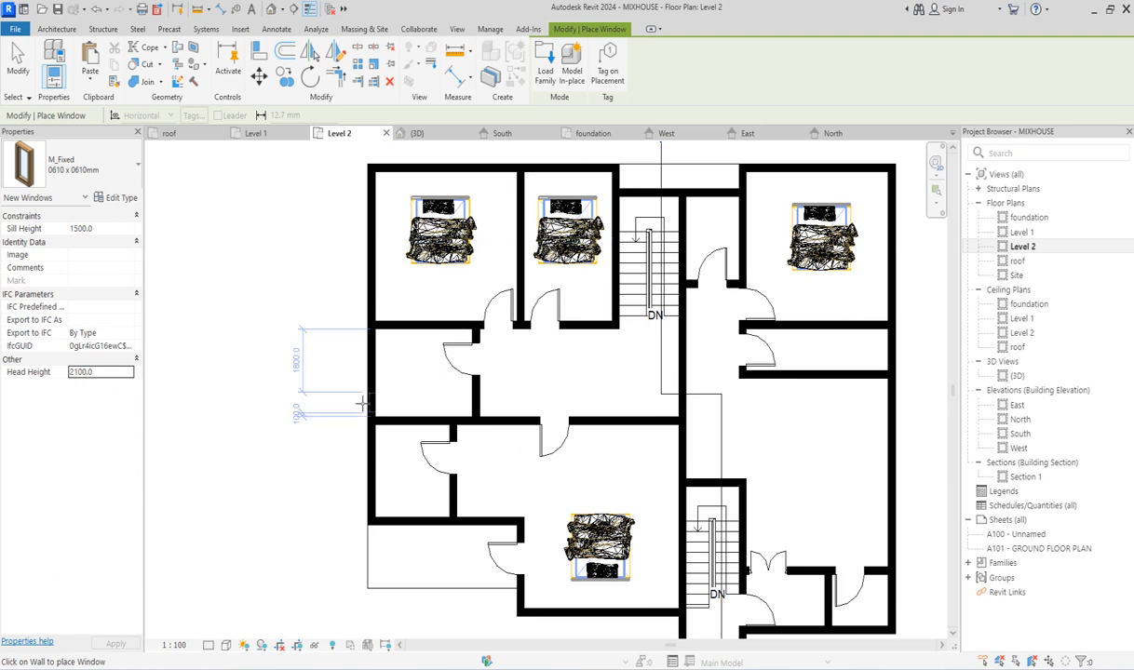
pyautogui.scroll(2, 376, 359)
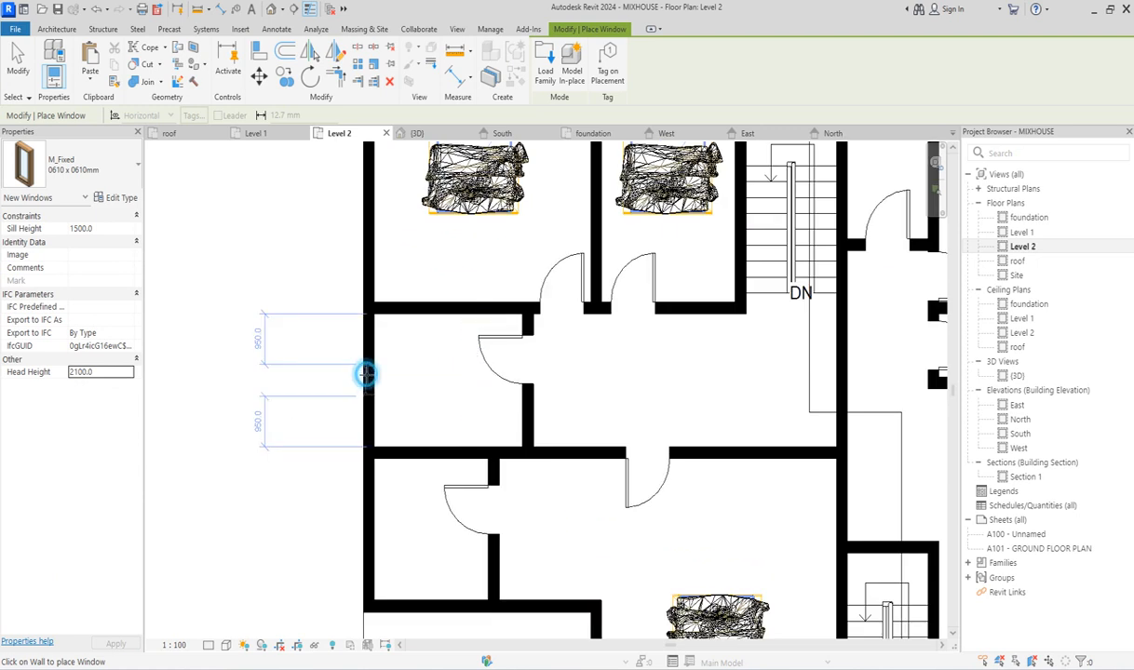
pyautogui.scroll(-2, 383, 333)
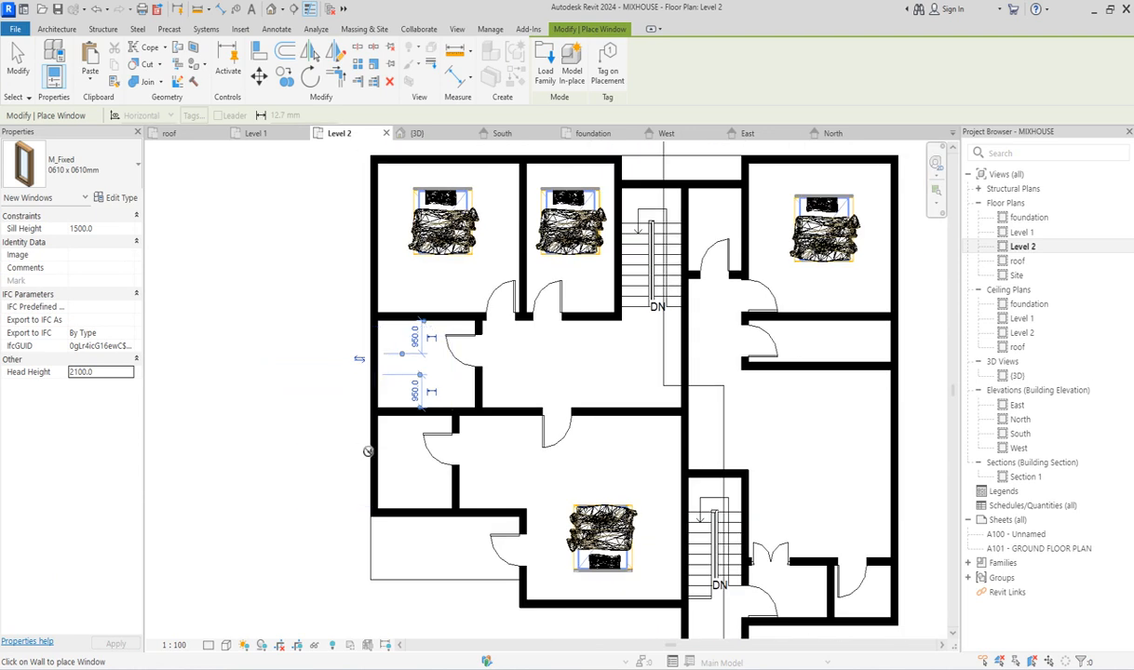
pyautogui.click(371, 456)
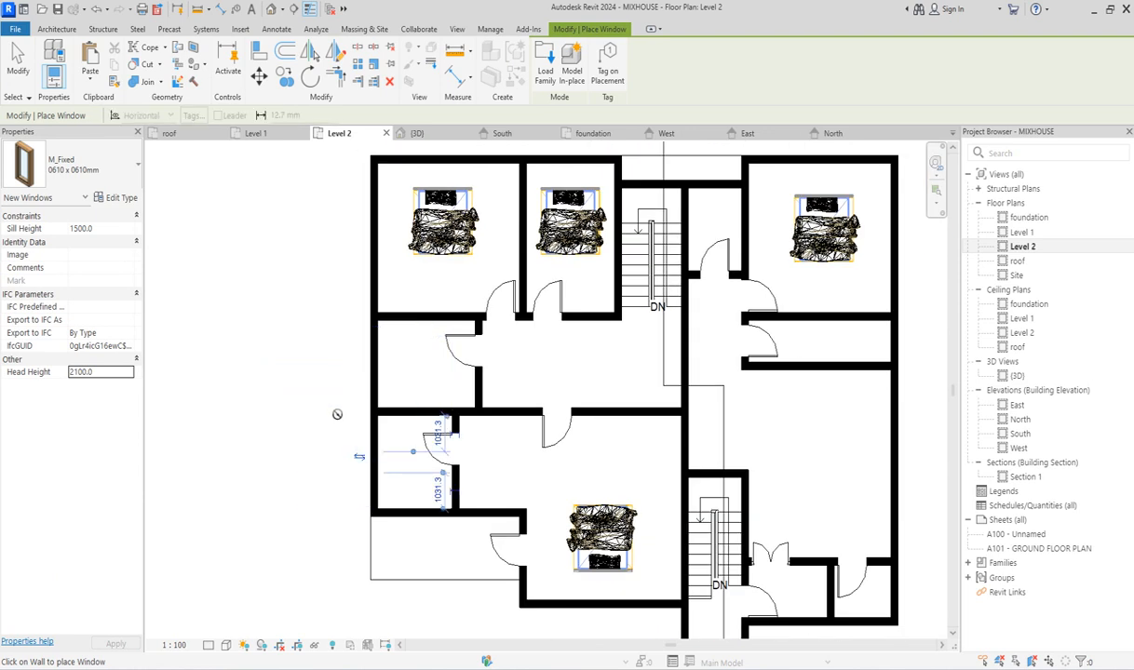
pyautogui.click(720, 183)
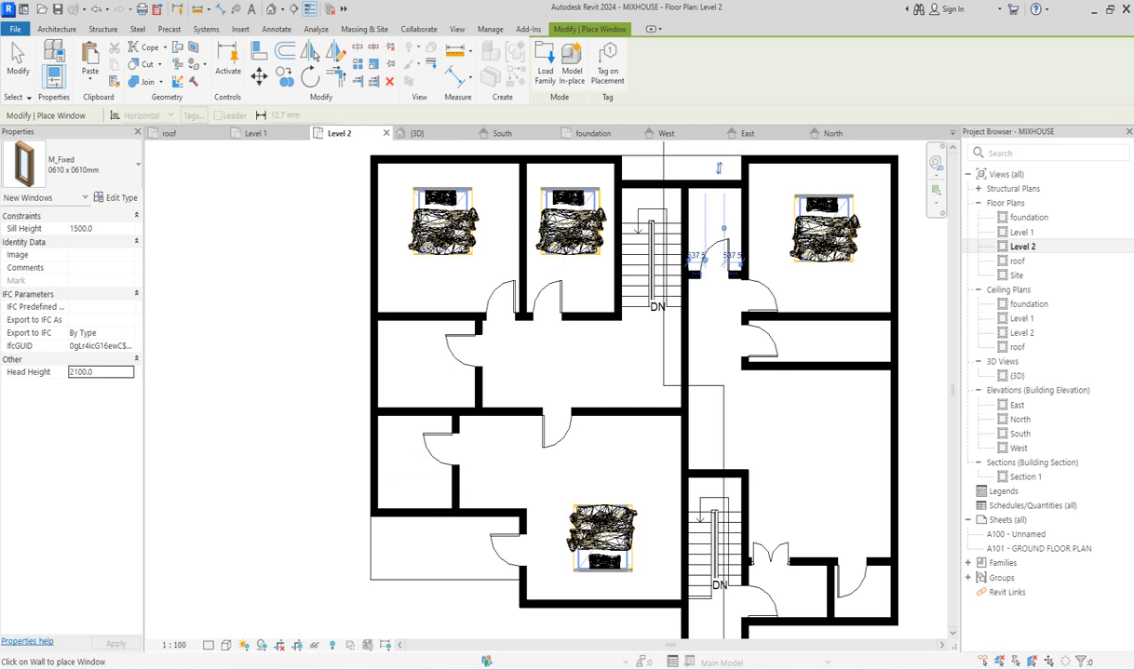
pyautogui.press('Escape')
pyautogui.press('Escape')
# Raise the cut plane offset in the Level 2 view range so the plan cuts through the small high windows.
pyautogui.scroll(-3, 398, 299)
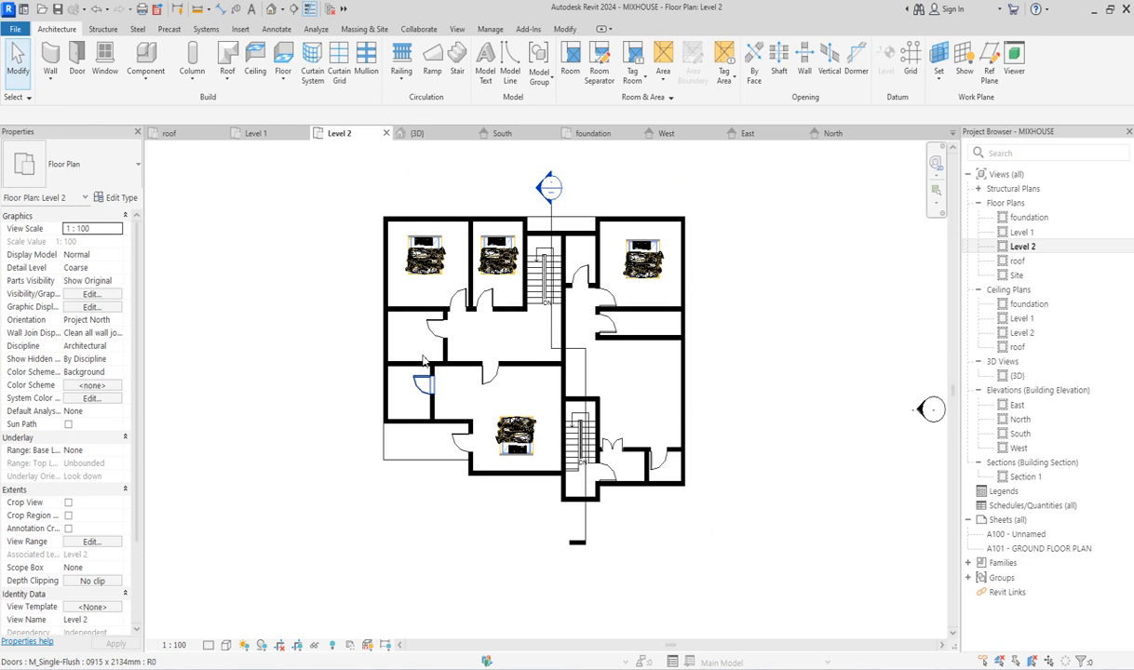
pyautogui.scroll(2, 438, 289)
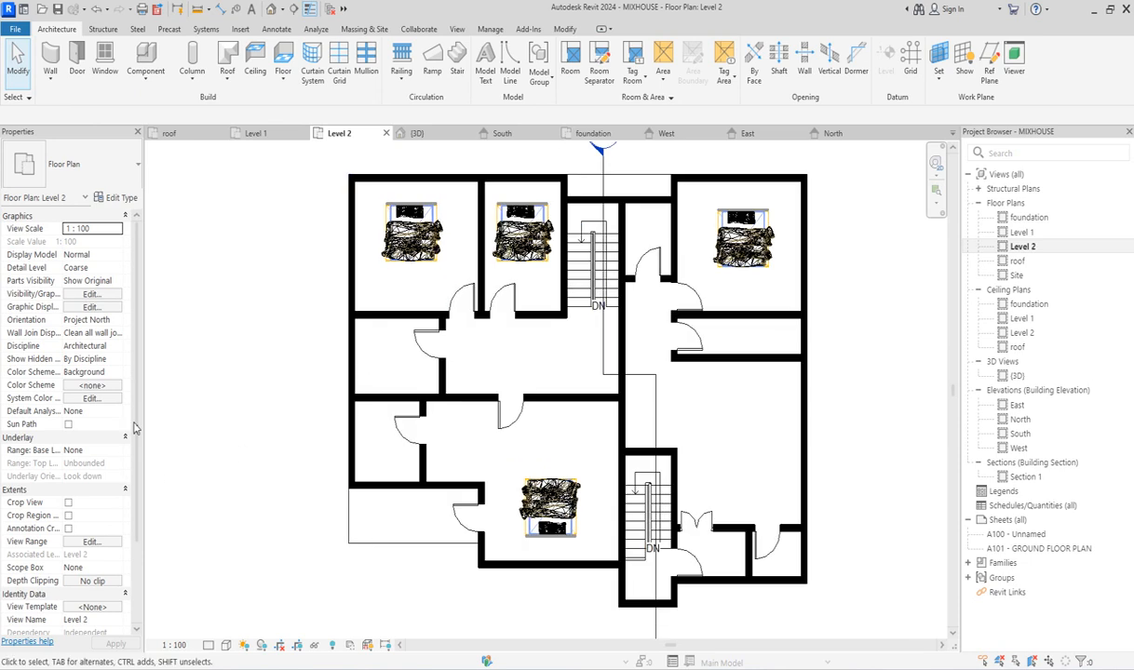
pyautogui.scroll(-2, 135, 424)
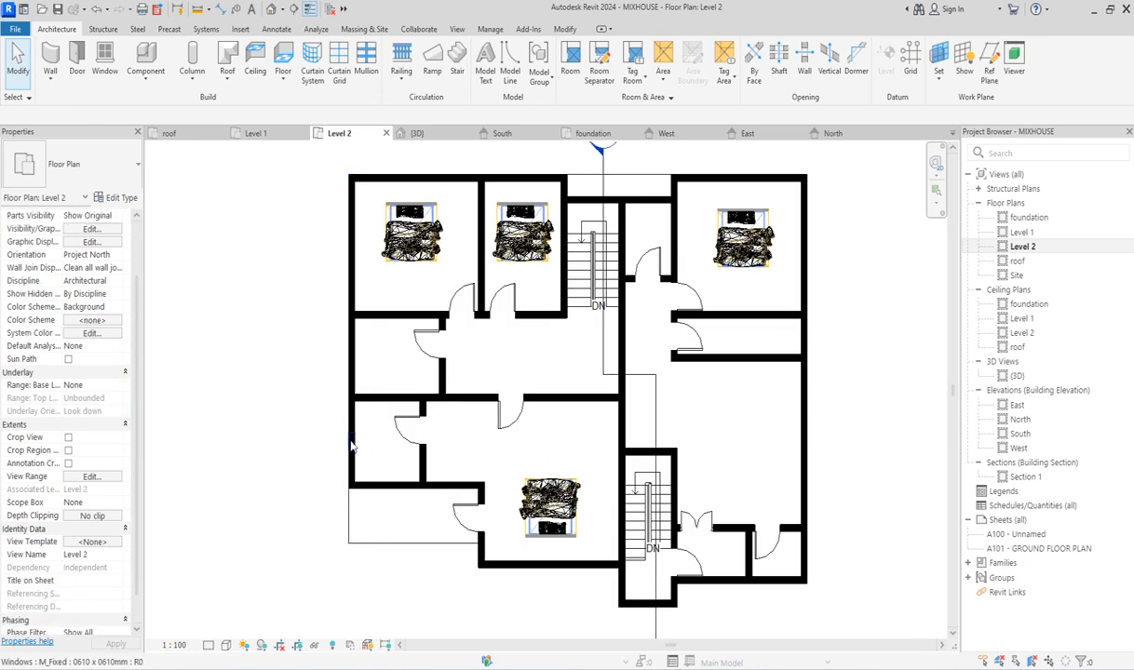
pyautogui.click(91, 476)
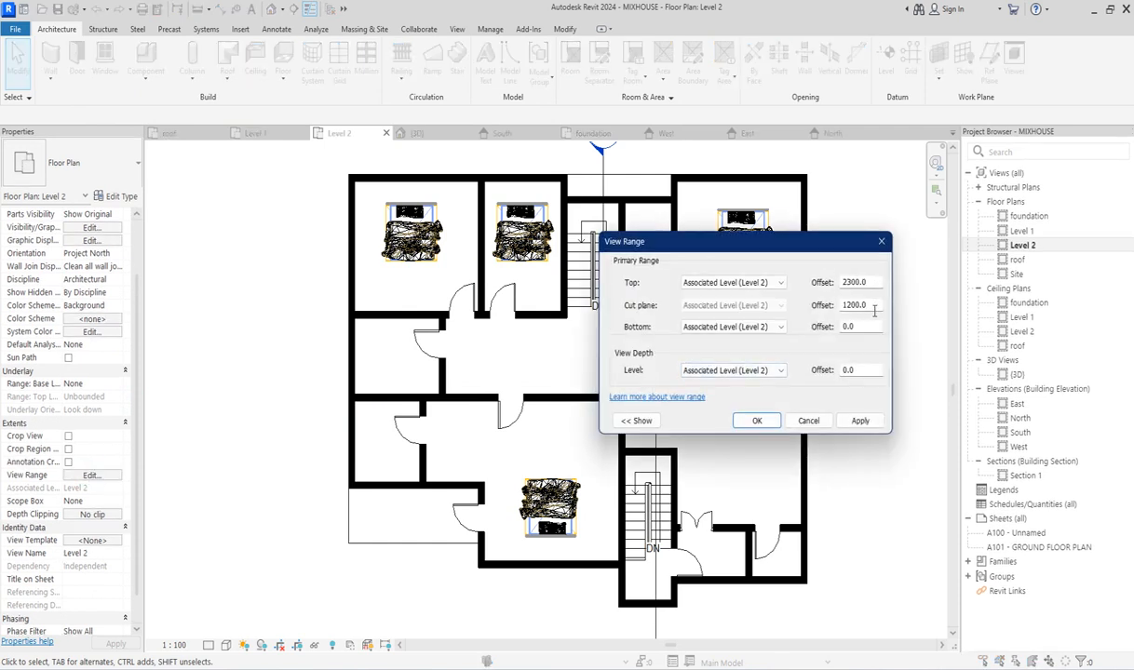
pyautogui.moveTo(875, 304); pyautogui.dragTo(811, 301)
pyautogui.click(759, 422)
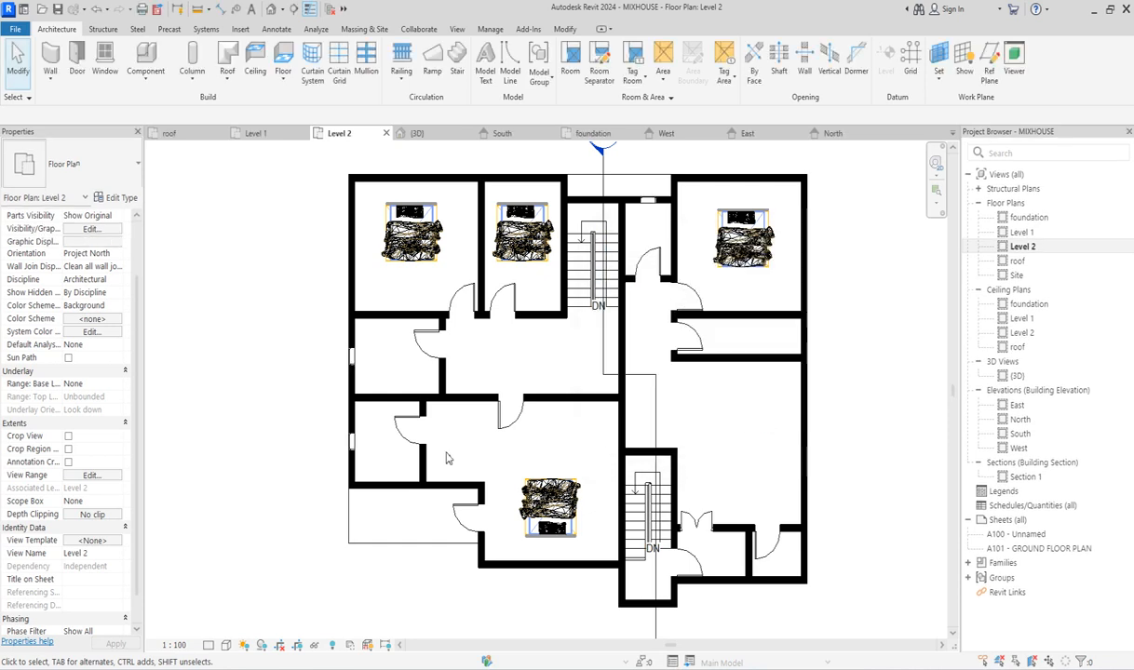
# Place a pair of M_Fixed 0610 x 1700 windows in the west wall of the northwest bedroom.
pyautogui.click(105, 60)
pyautogui.click(99, 178)
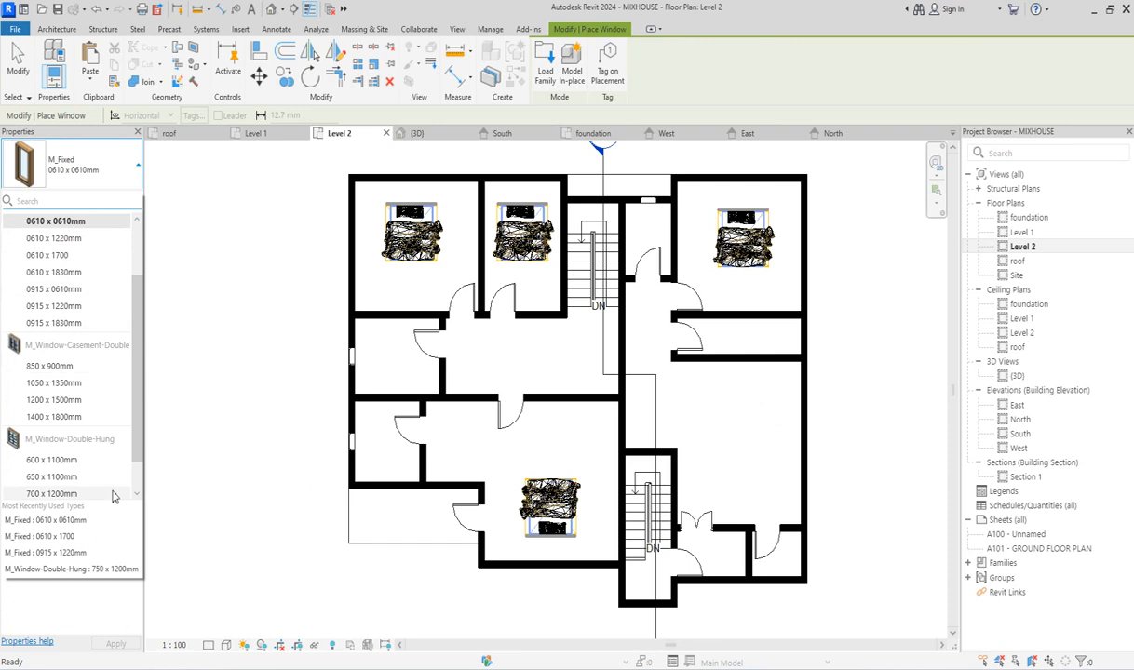
pyautogui.click(82, 537)
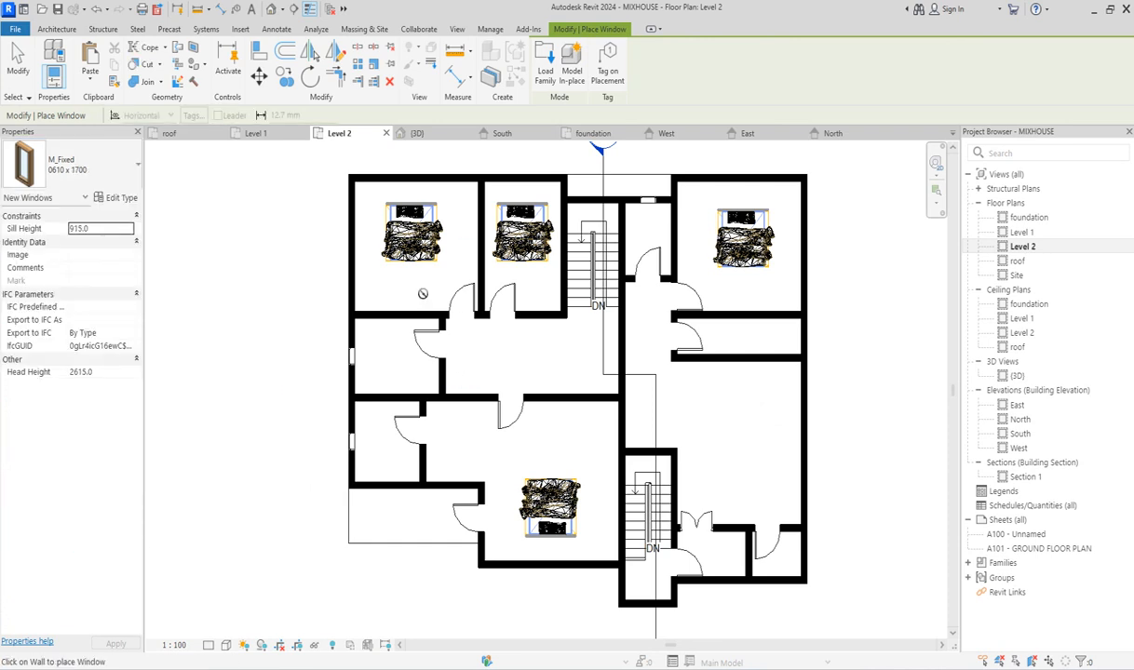
pyautogui.scroll(2, 347, 259)
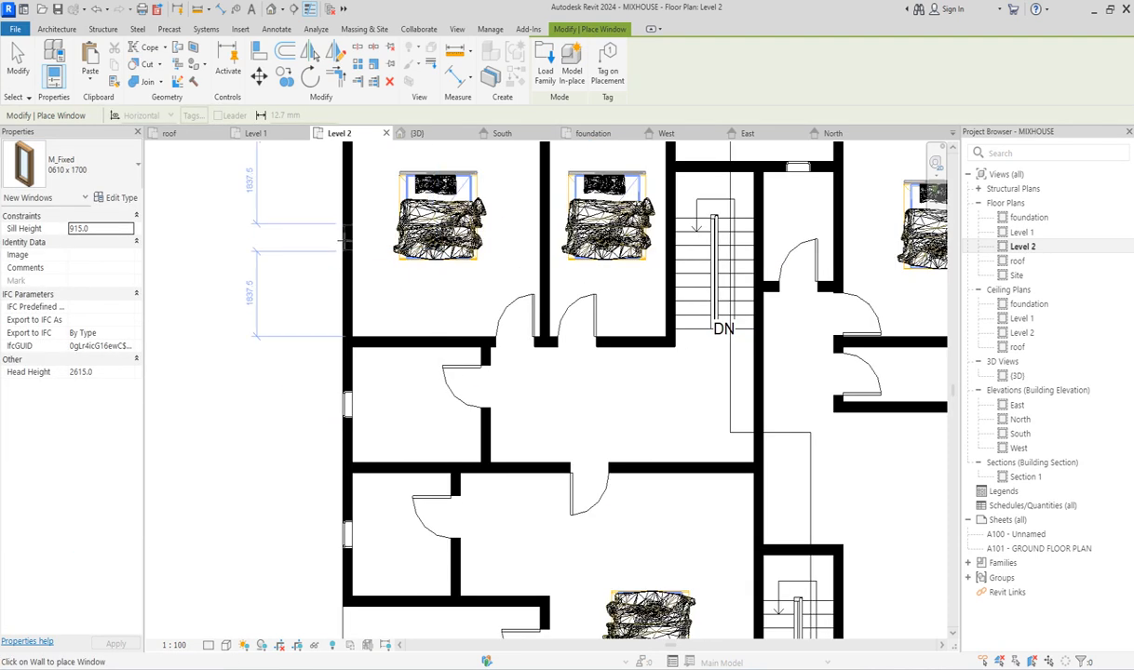
pyautogui.click(346, 237)
pyautogui.scroll(-3, 344, 193)
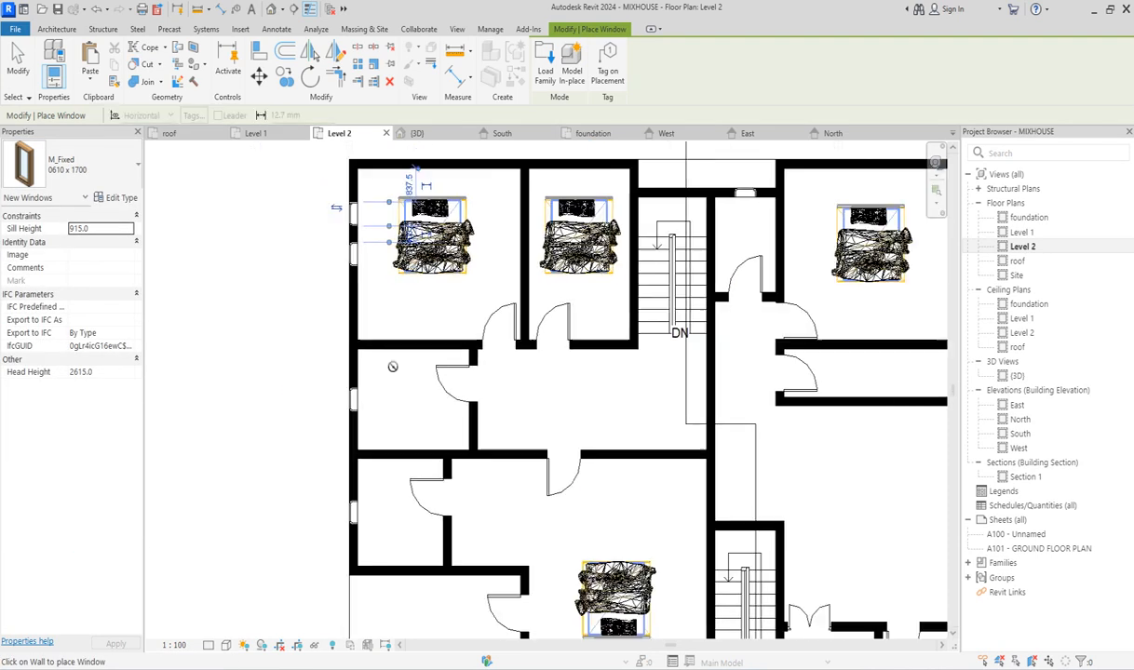
# Place 0610 x 1700 window pairs in the northwest bedroom's north wall and the southern bedroom's south wall.
pyautogui.scroll(2, 411, 205)
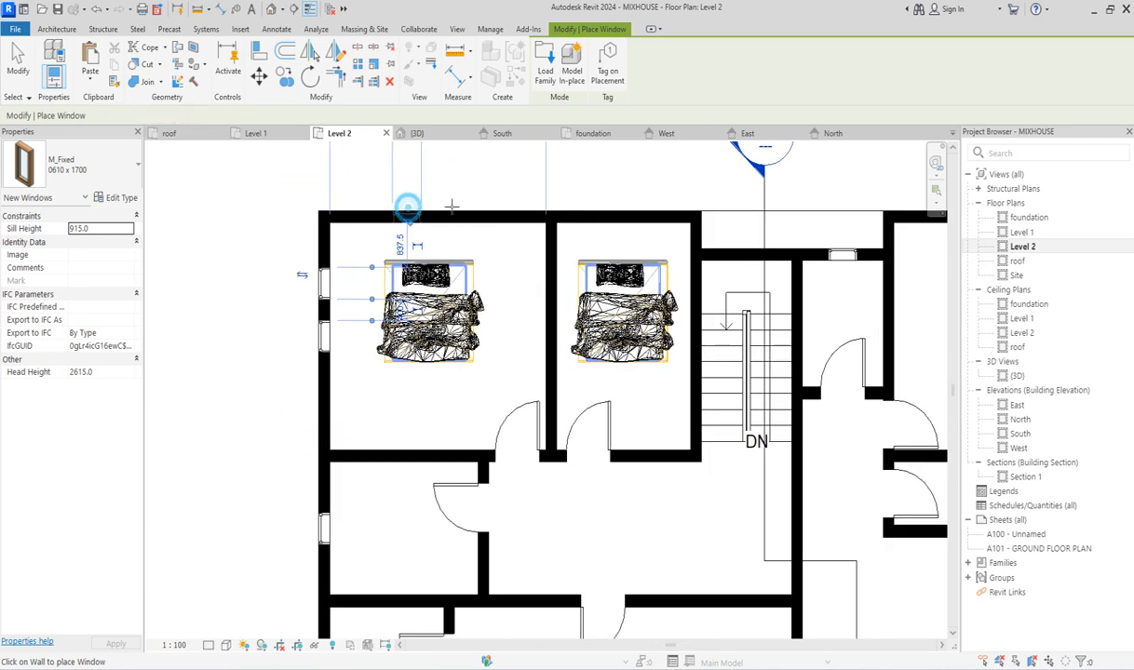
pyautogui.click(407, 215)
pyautogui.scroll(-4, 456, 209)
pyautogui.scroll(4, 542, 399)
pyautogui.click(544, 393)
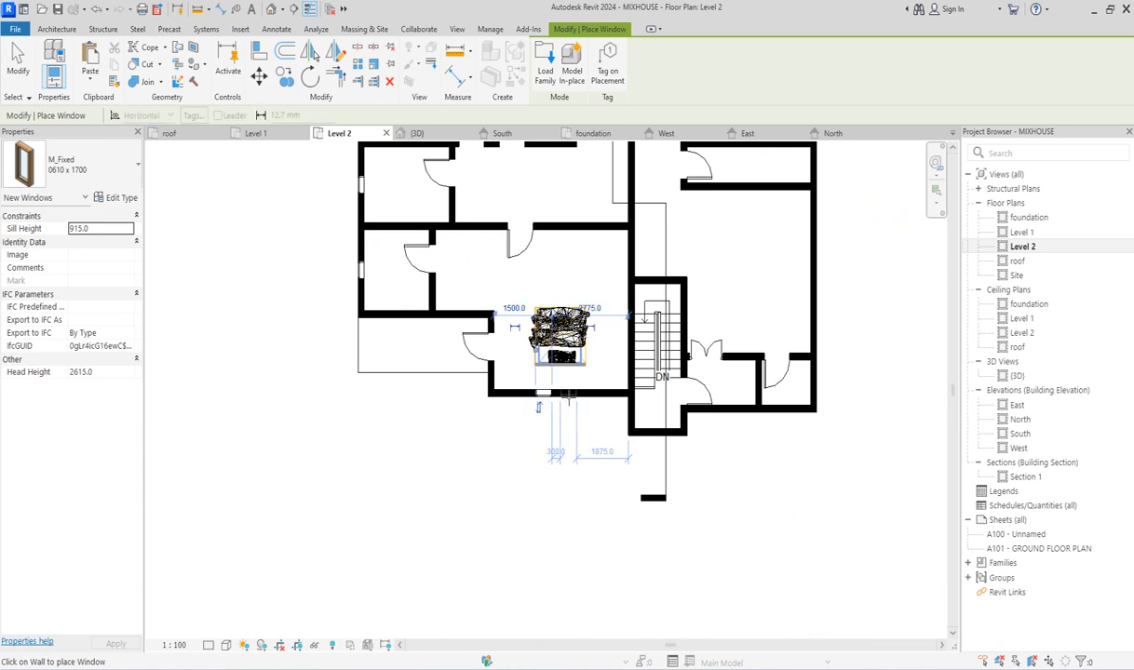
pyautogui.scroll(-3, 571, 408)
# Place a pair of 0610 x 1700 windows in the east wall of the large room south of the northeast bedroom.
pyautogui.scroll(4, 620, 440)
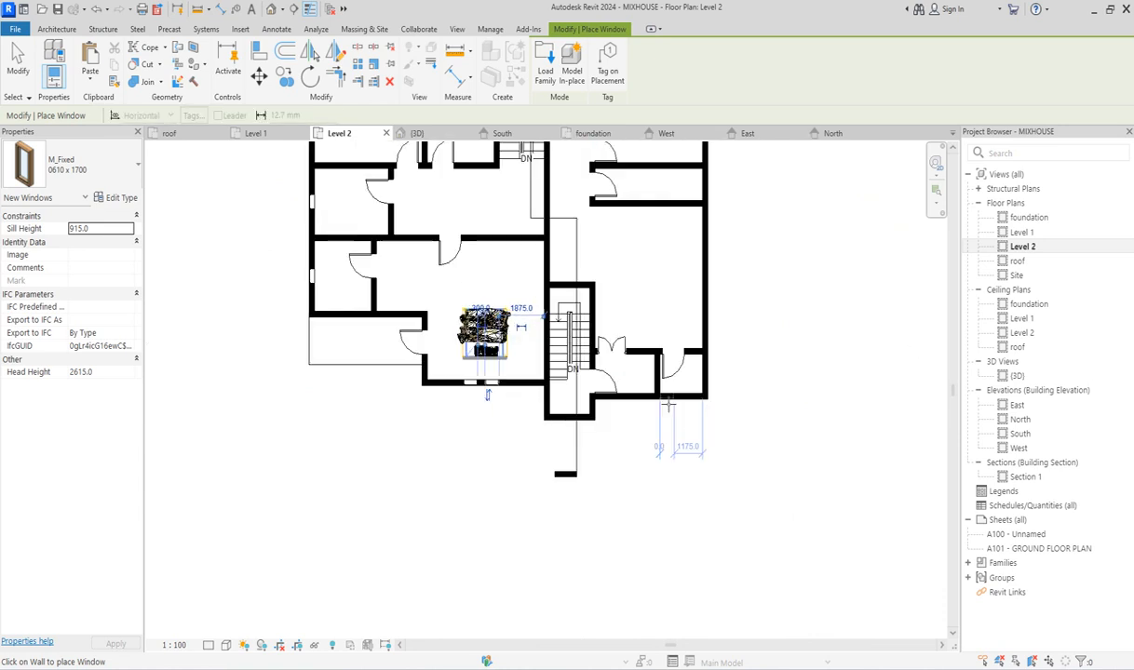
pyautogui.scroll(-1, 611, 426)
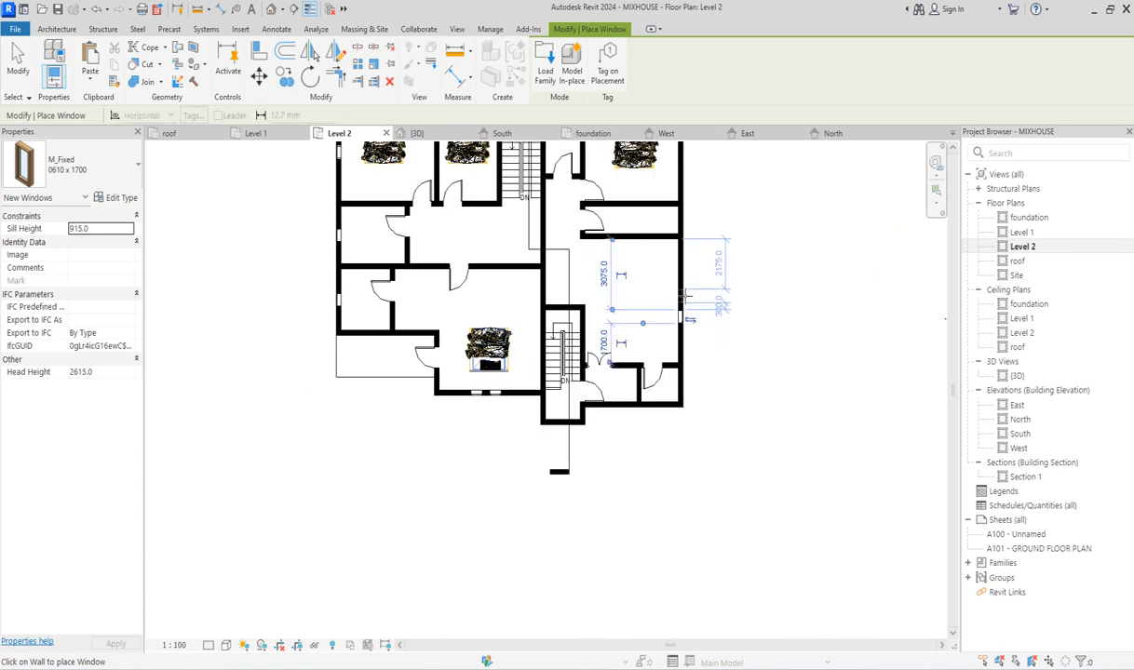
pyautogui.scroll(-2, 681, 294)
pyautogui.scroll(2, 676, 291)
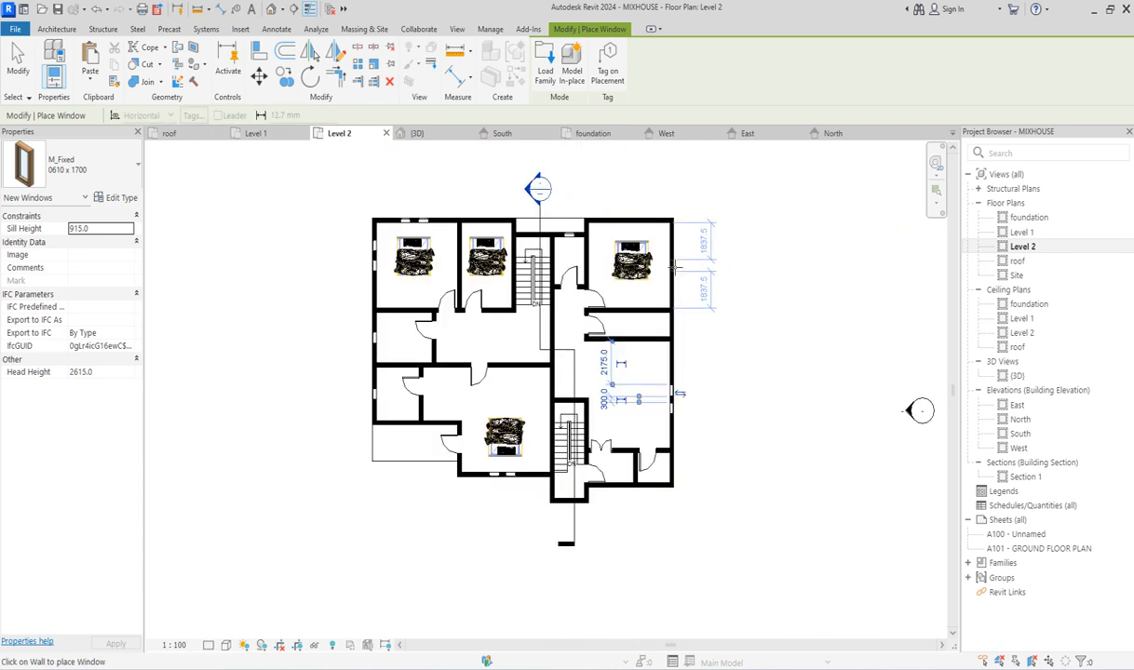
# Place 0610 x 1700 window pairs in the east and north walls of the northeast bedroom.
pyautogui.click(673, 245)
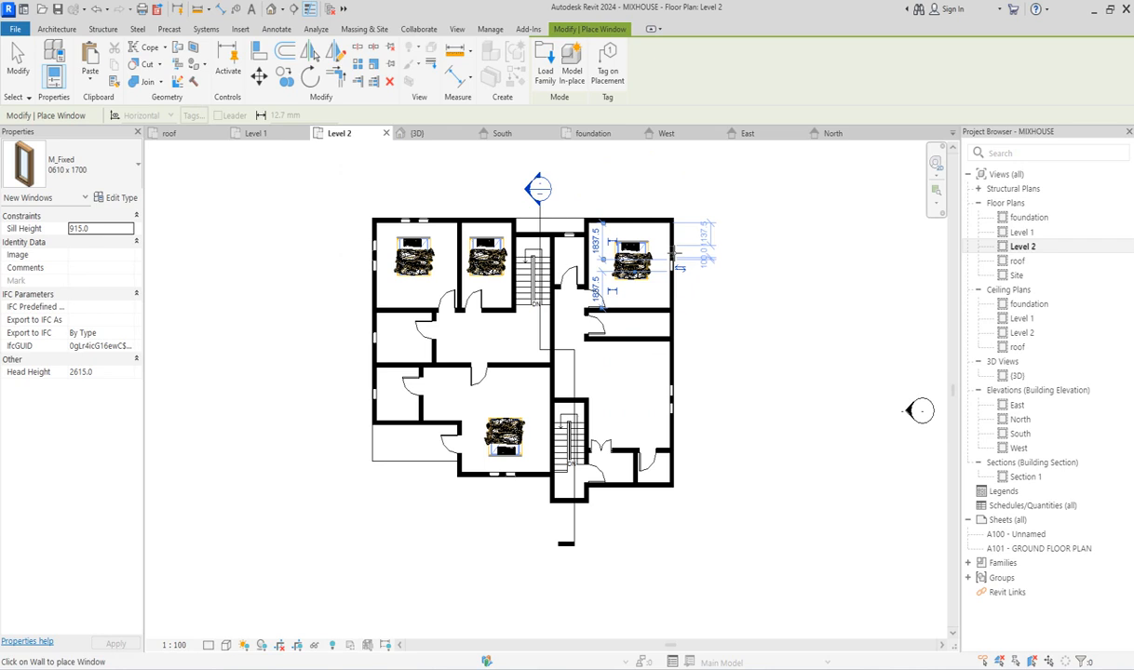
pyautogui.click(640, 220)
pyautogui.click(626, 219)
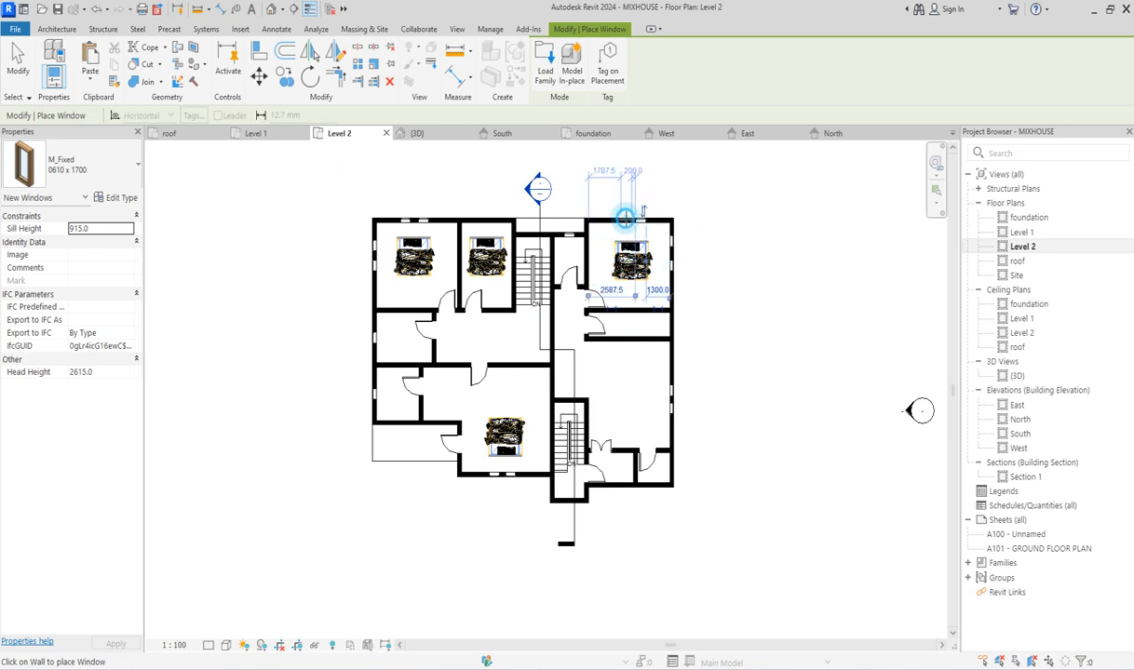
pyautogui.scroll(2, 484, 224)
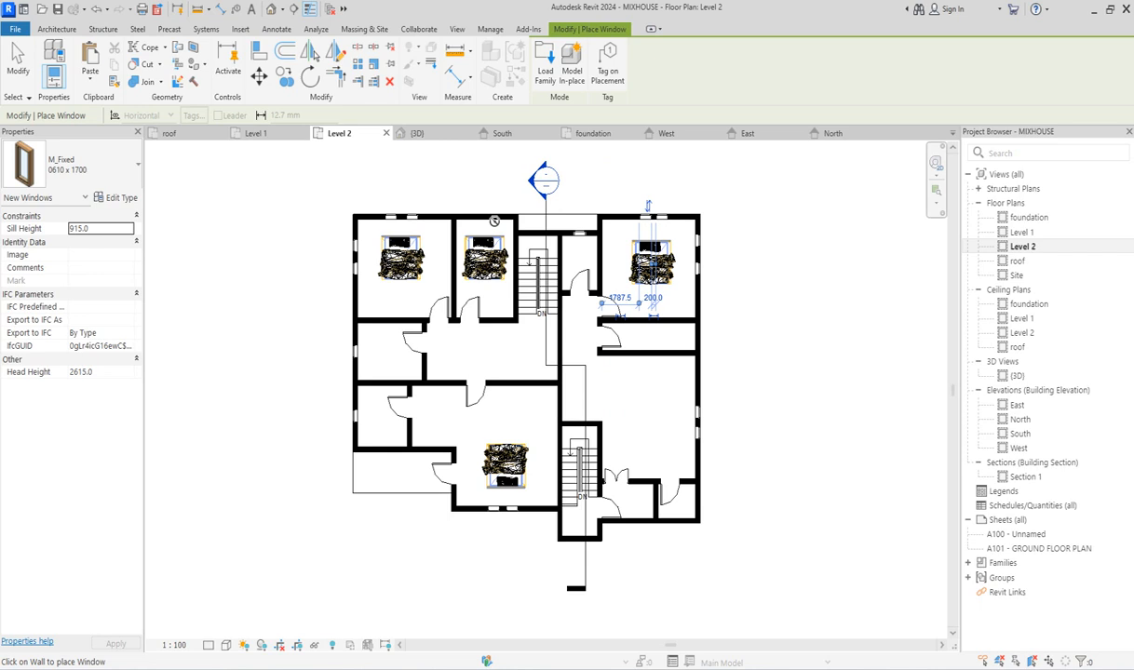
# Place a pair of 0610 x 1700 windows in the north wall of the middle bedroom beside the northern stair.
pyautogui.scroll(2, 480, 216)
pyautogui.click(468, 217)
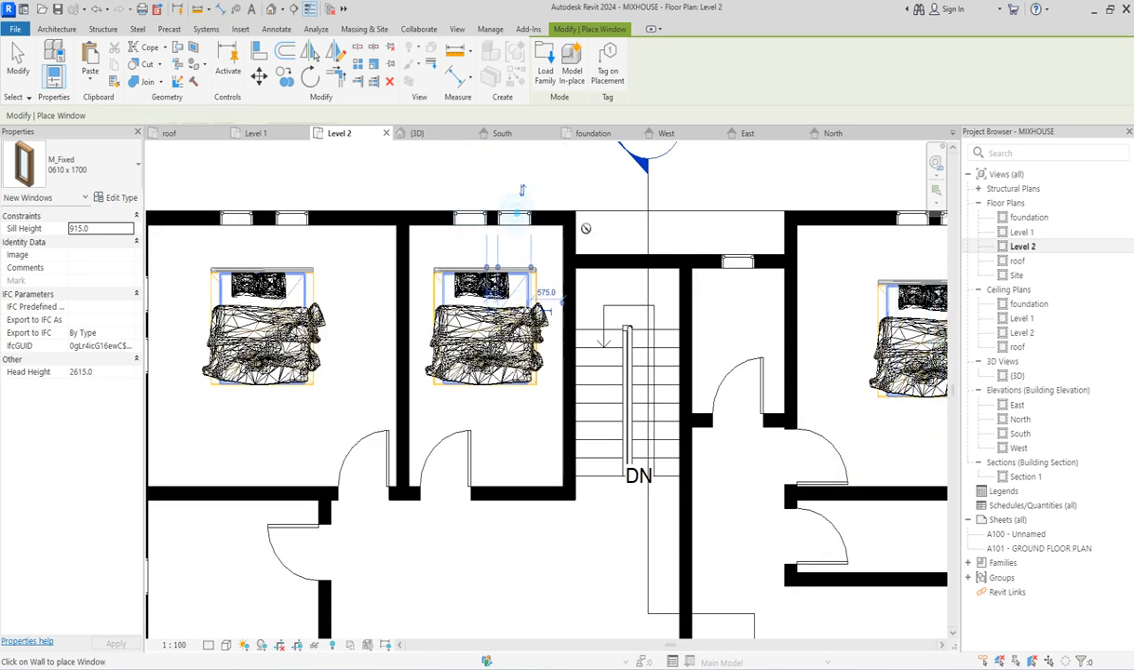
pyautogui.scroll(-2, 561, 282)
pyautogui.scroll(-2, 561, 282)
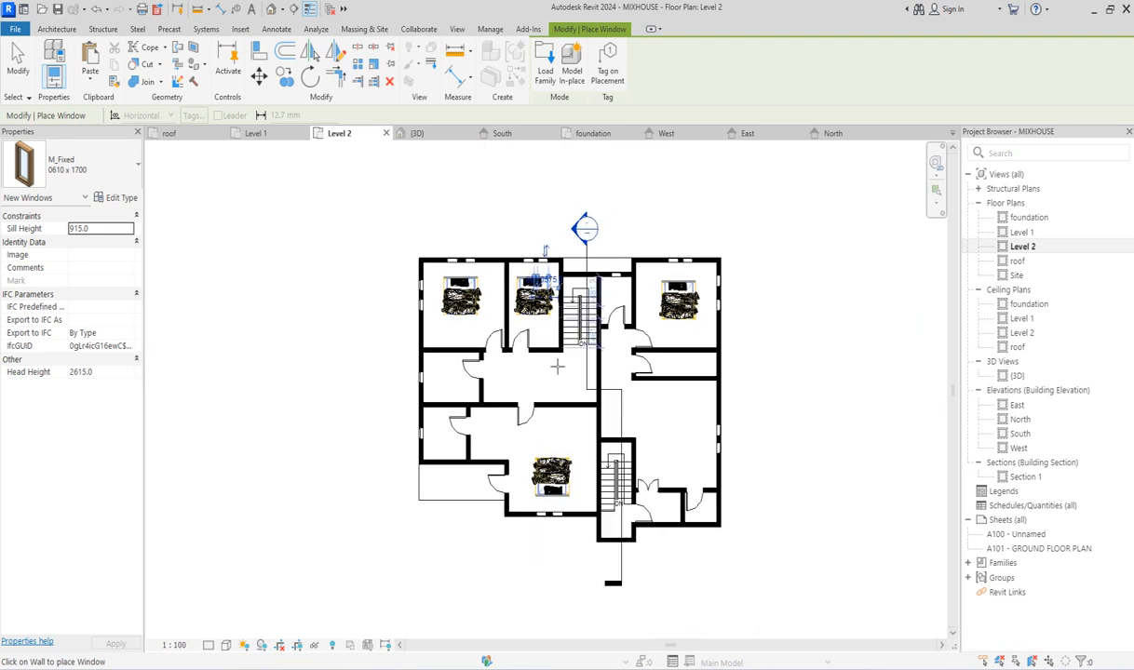
pyautogui.press('Escape')
pyautogui.press('Escape')
# Edit the Level 2 floor's boundary and pick lines along the back, east and west walls of the north recess.
pyautogui.click(609, 261)
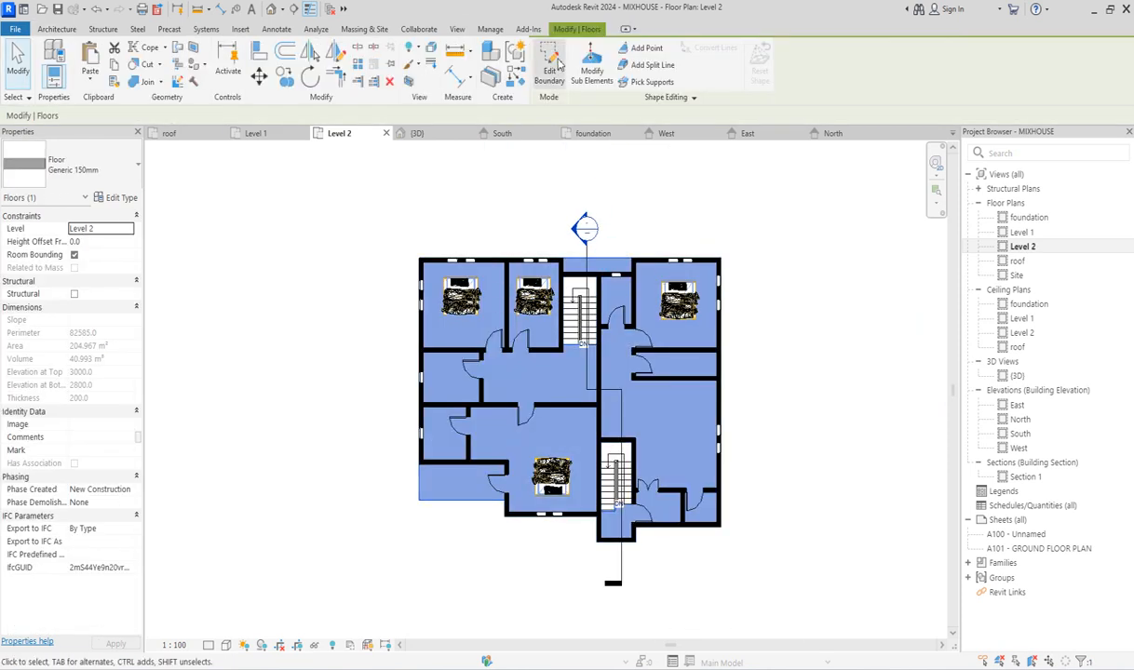
pyautogui.click(550, 73)
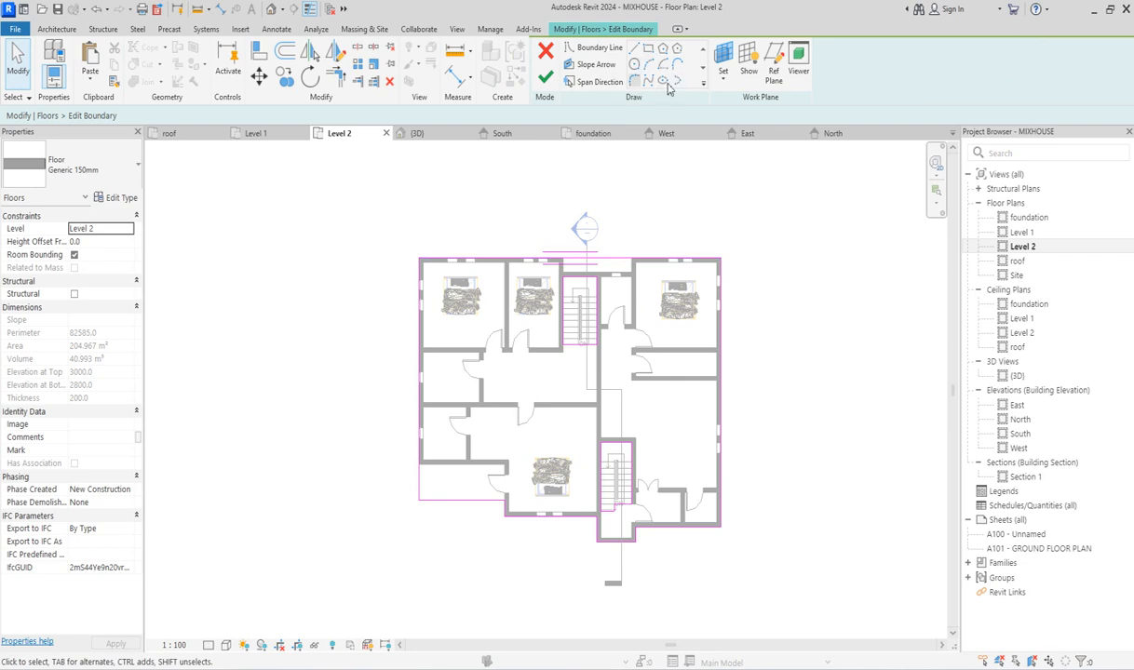
pyautogui.click(705, 81)
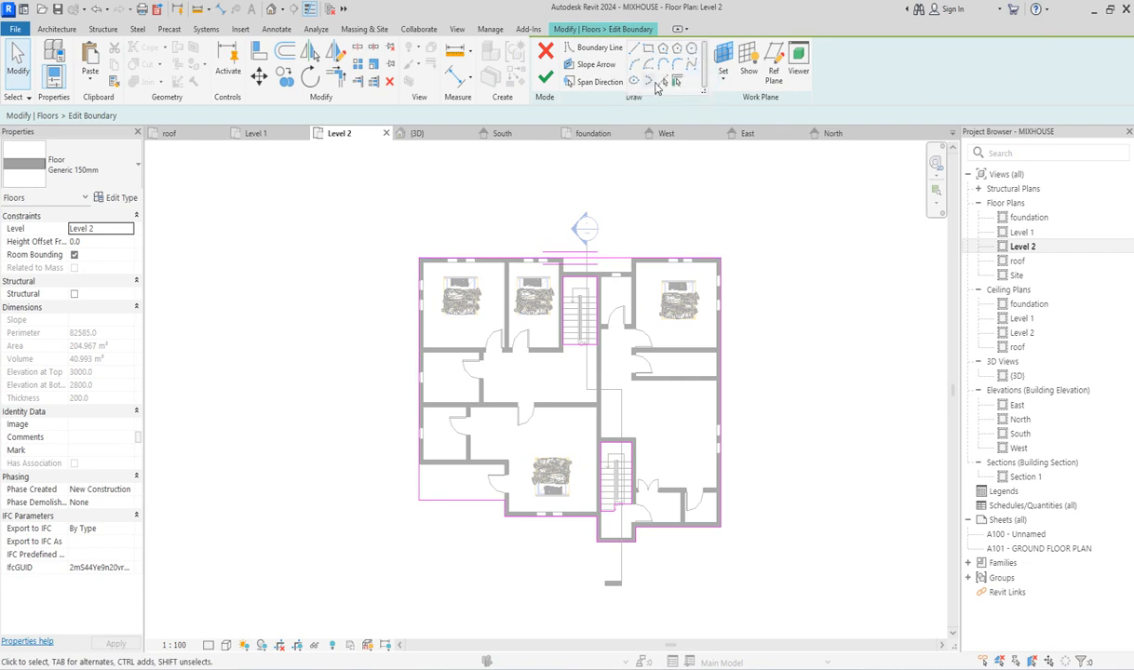
pyautogui.click(663, 81)
pyautogui.scroll(2, 606, 272)
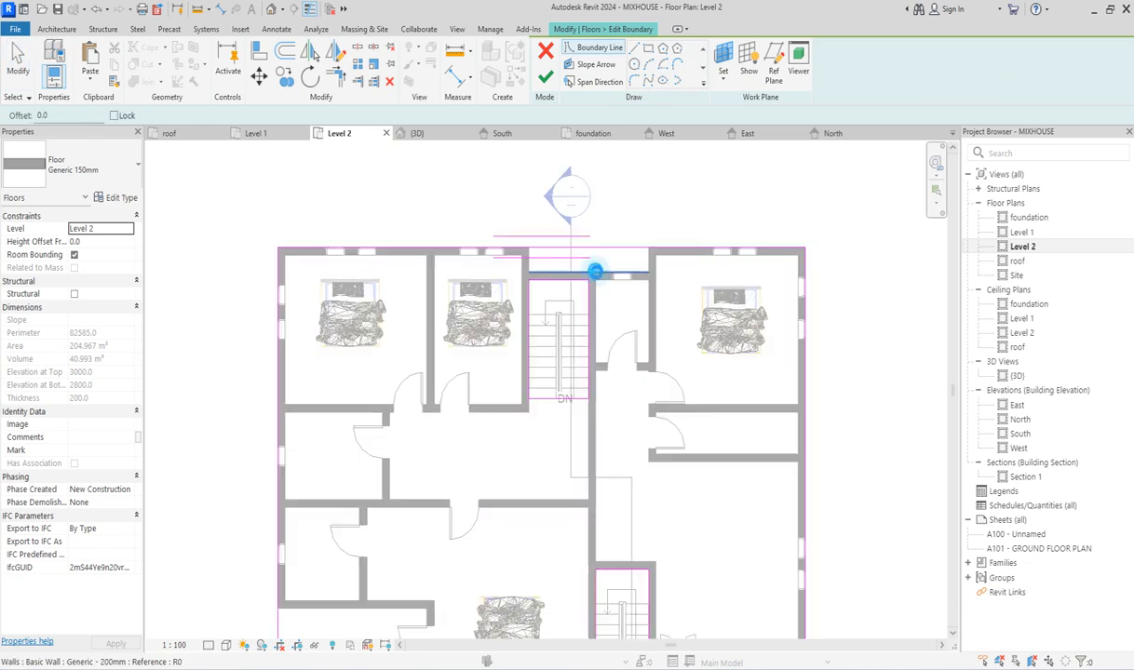
pyautogui.click(616, 249)
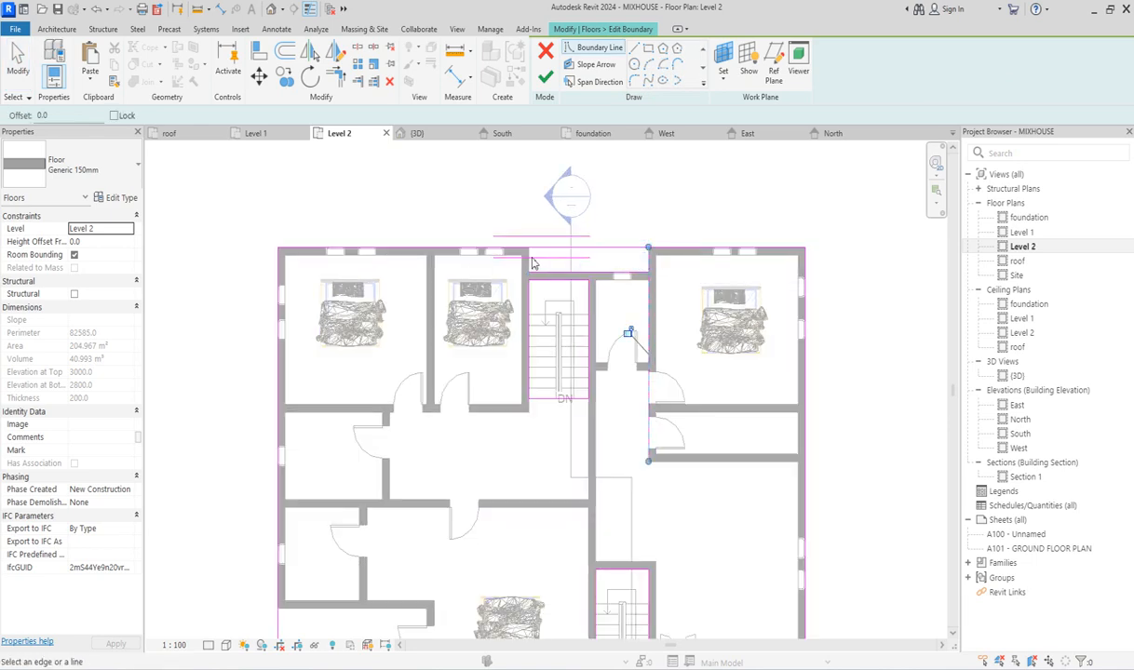
pyautogui.click(532, 266)
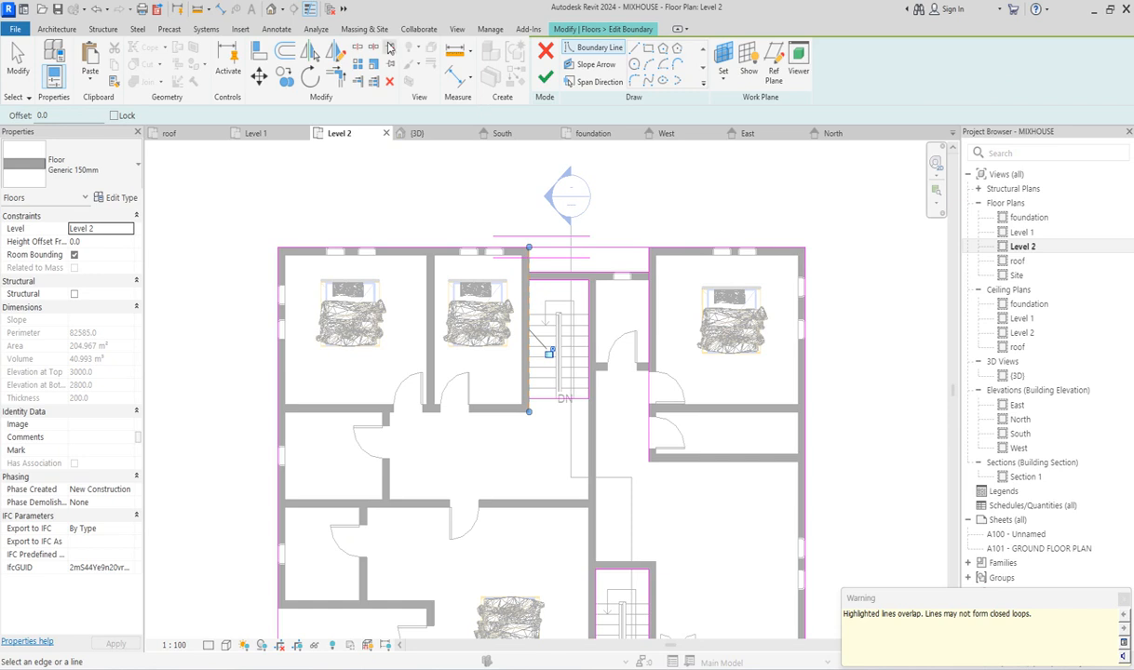
# Split the floor's north boundary line at the recess and trim its western part to the recess's west edge.
pyautogui.click(372, 49)
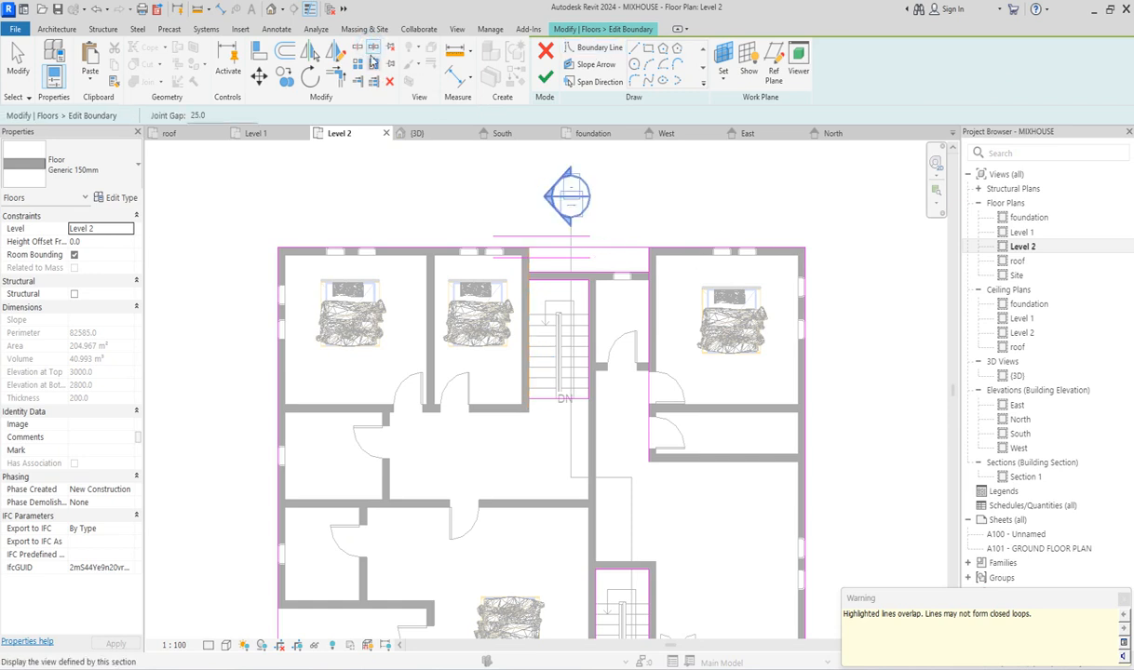
pyautogui.click(357, 48)
pyautogui.click(603, 244)
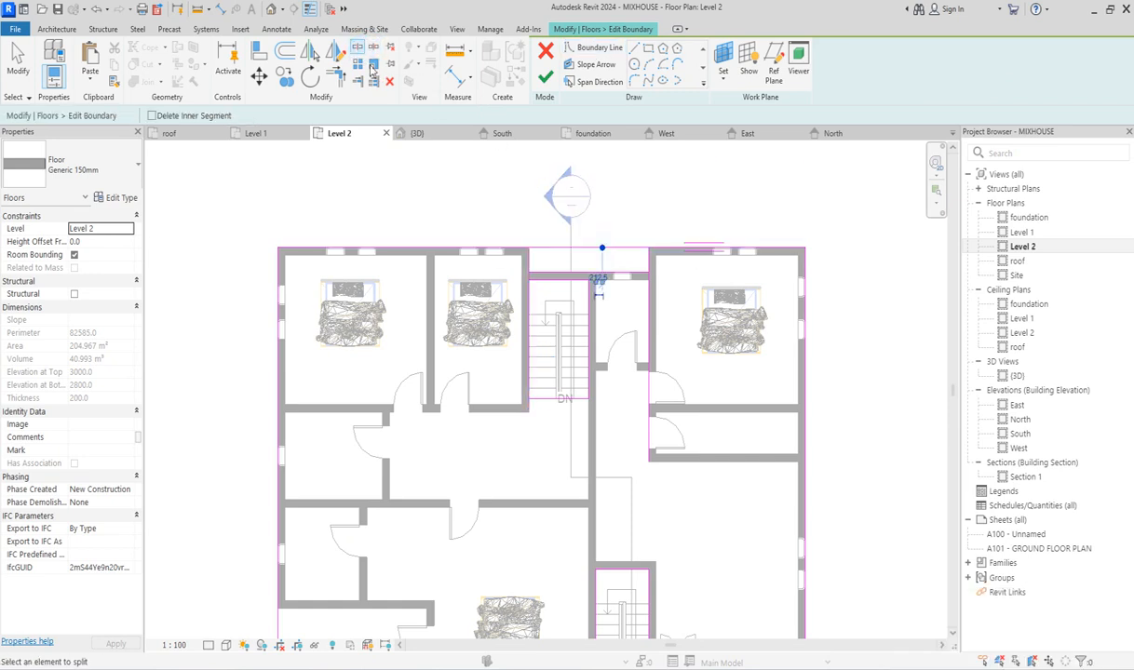
pyautogui.click(338, 78)
pyautogui.click(529, 258)
pyautogui.click(517, 248)
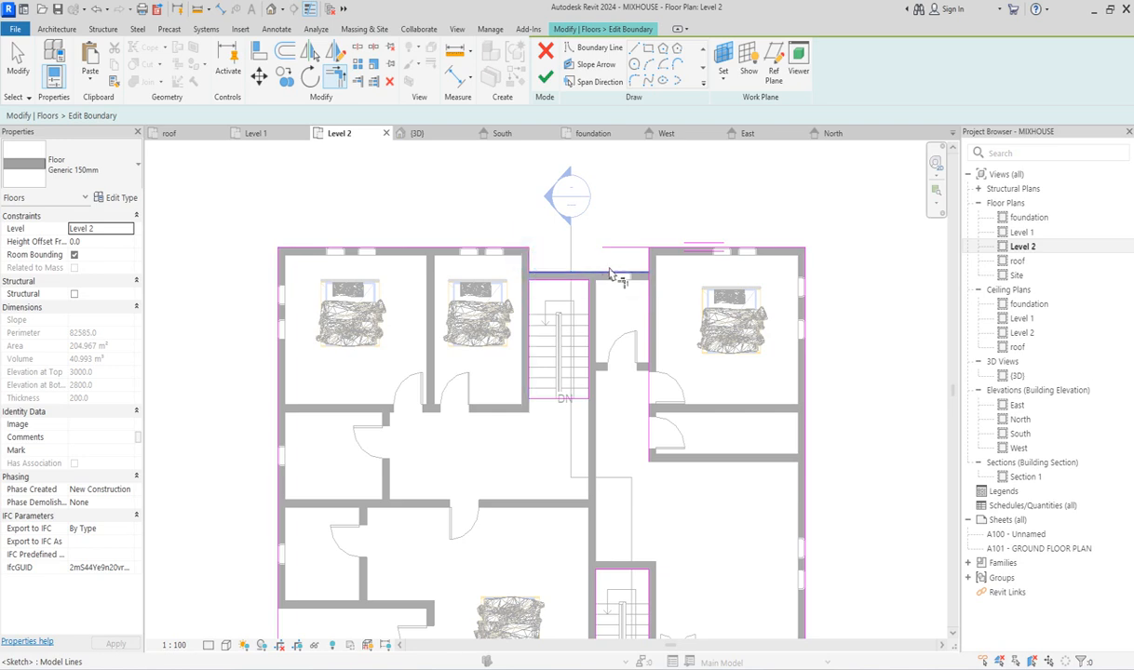
pyautogui.click(624, 247)
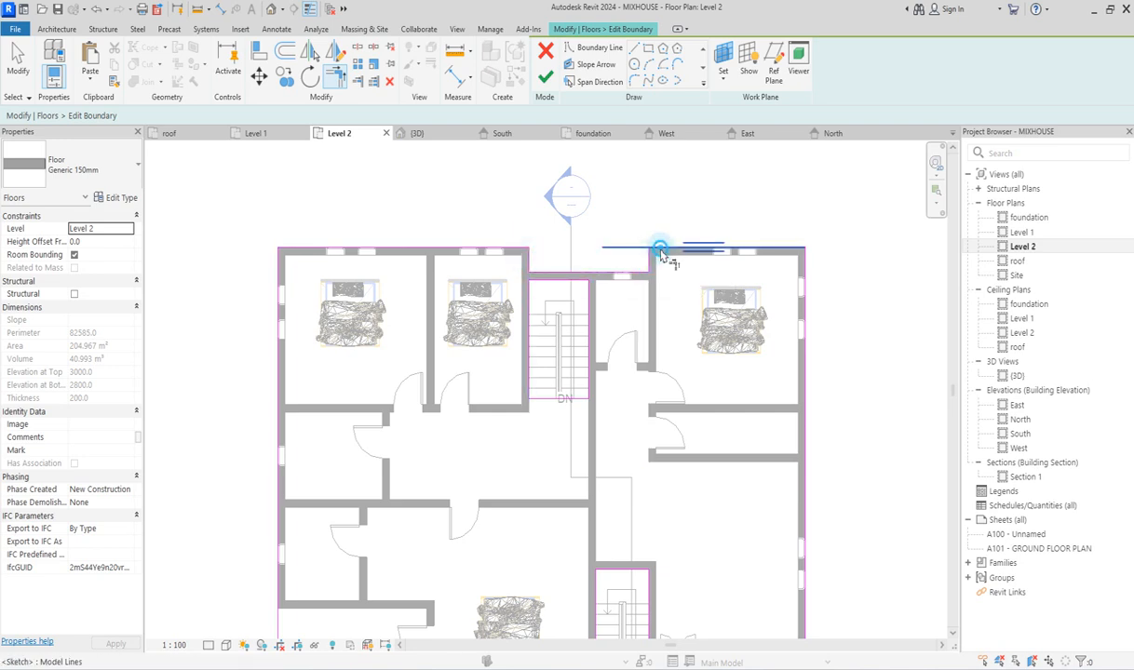
pyautogui.press('Escape')
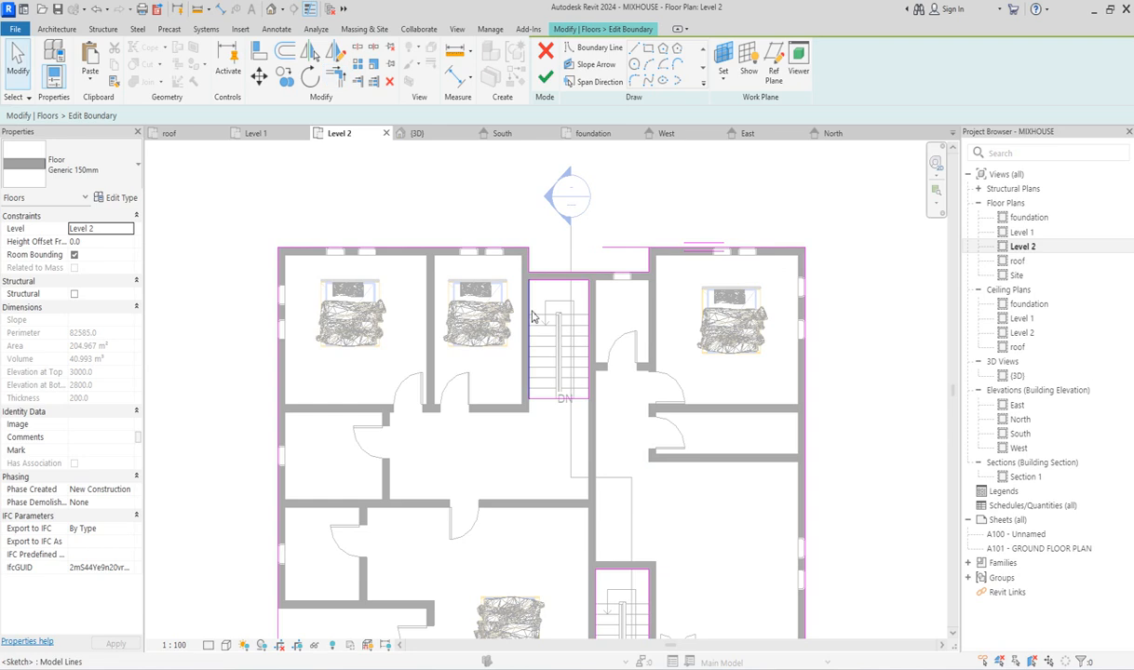
# Delete the north boundary line overrunning into the recess from the northeast bedroom, and undo the deletion.
pyautogui.click(531, 315)
pyautogui.click(602, 201)
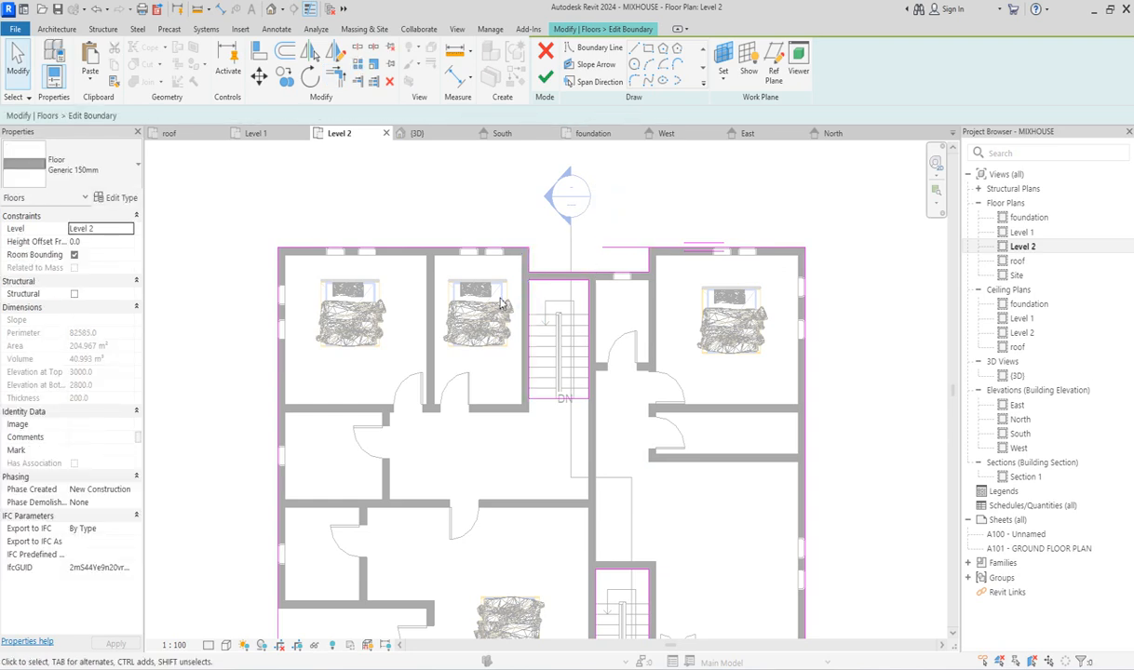
pyautogui.click(613, 250)
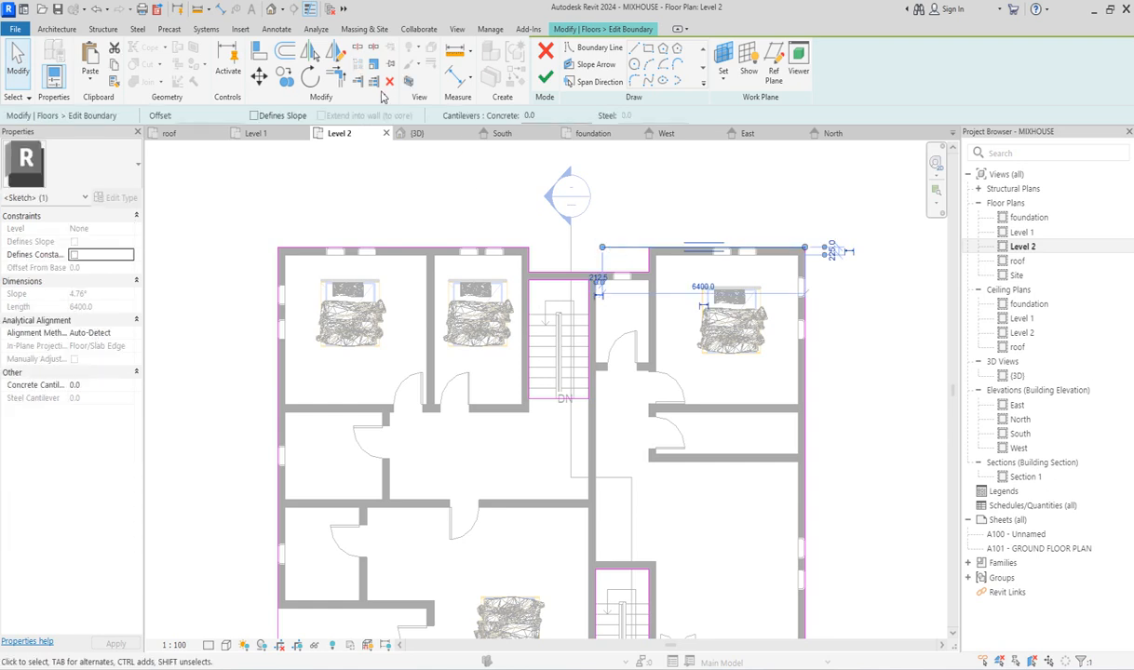
pyautogui.click(343, 76)
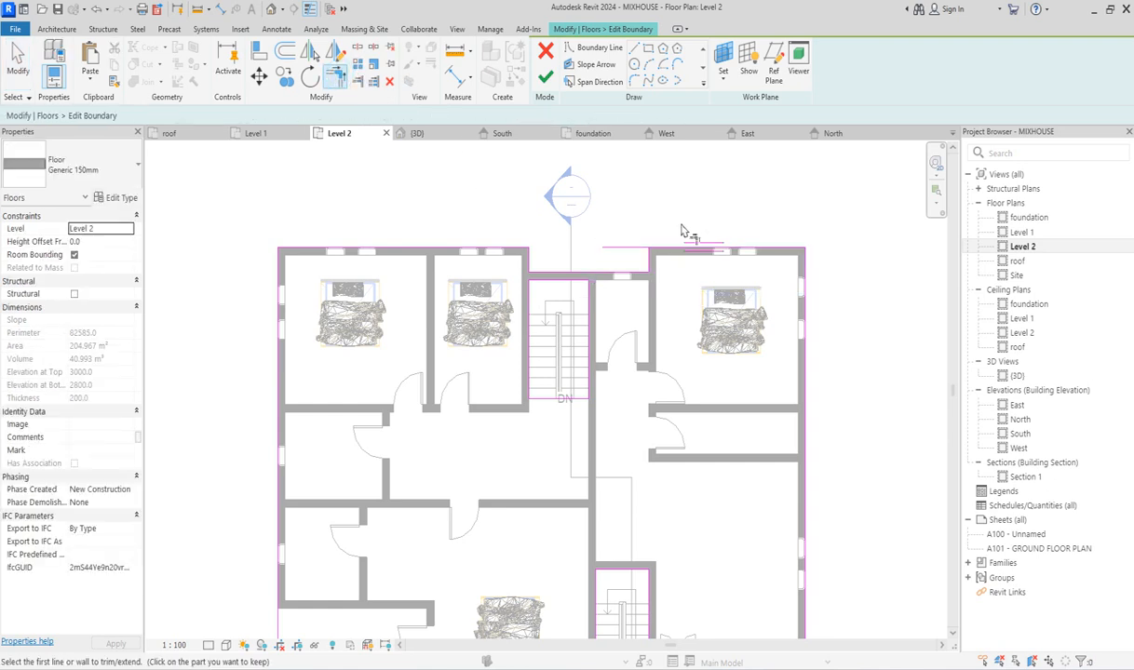
pyautogui.press('Escape')
pyautogui.click(643, 249)
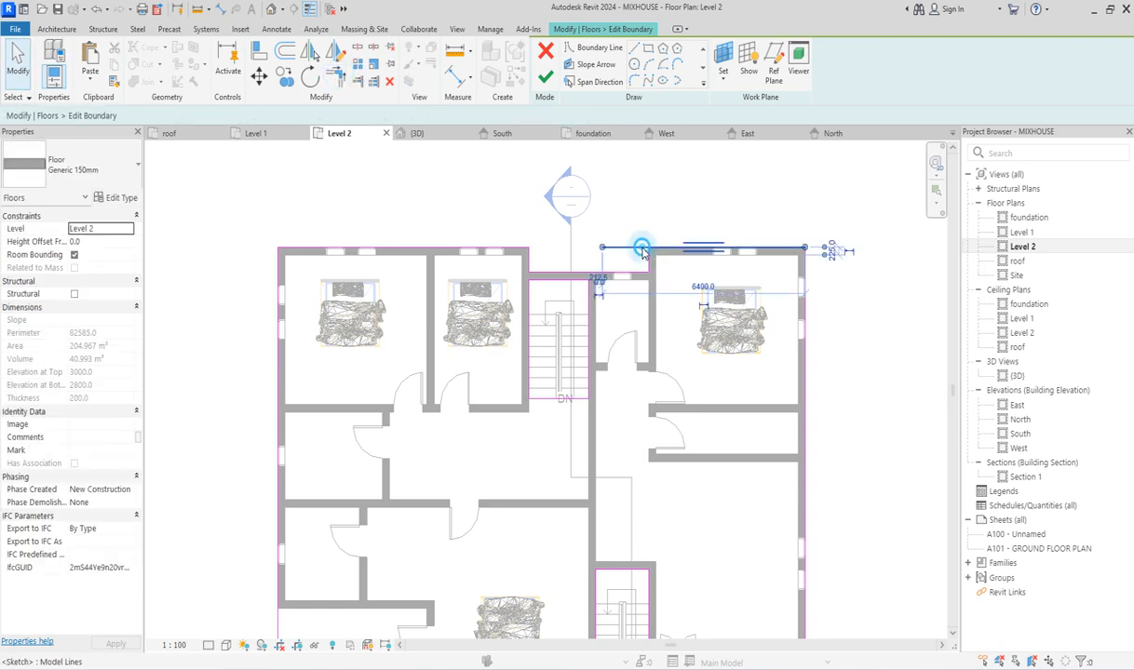
pyautogui.press('Delete')
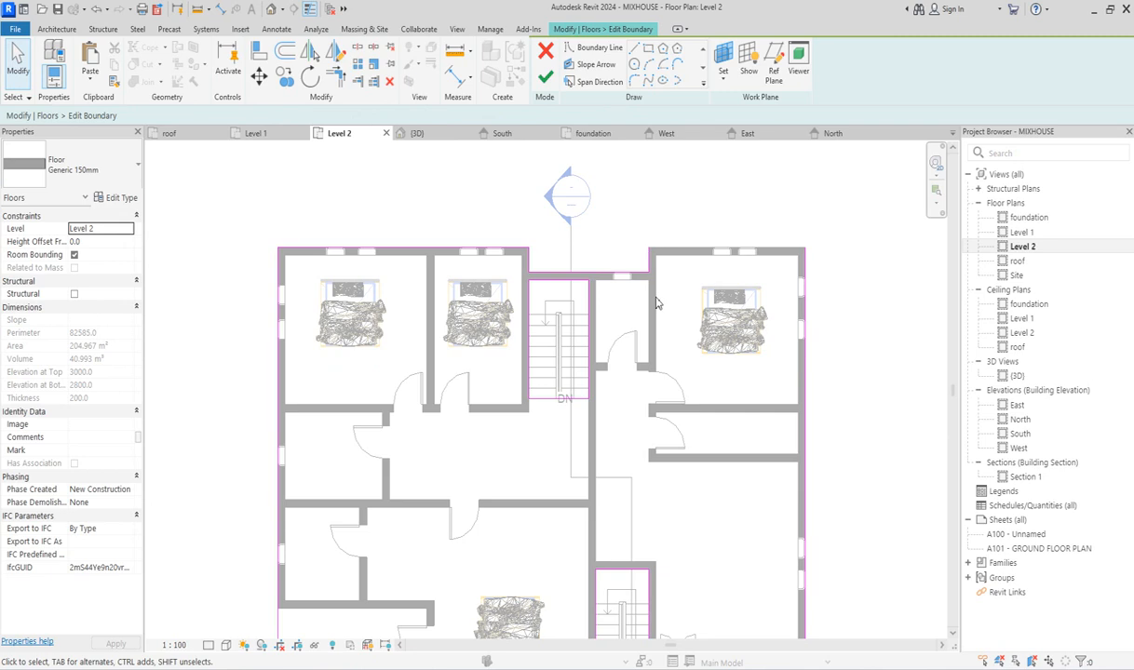
pyautogui.hotkey('ctrl', 'z')
# Trim the northeast boundary line to the recess's east edge and finish the floor boundary edit.
pyautogui.click(337, 84)
pyautogui.click(659, 254)
pyautogui.click(546, 78)
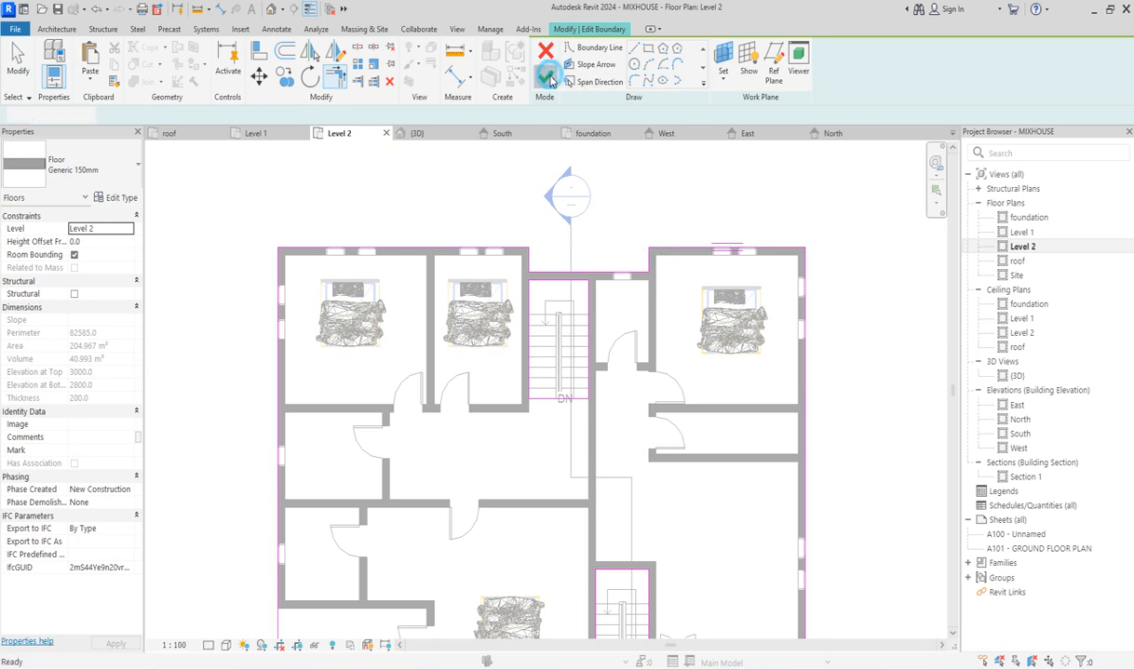
pyautogui.click(834, 292)
# Create a window similar to the large east room's 0610 x 1700 window, with a head height of 2100.
pyautogui.scroll(-3, 838, 291)
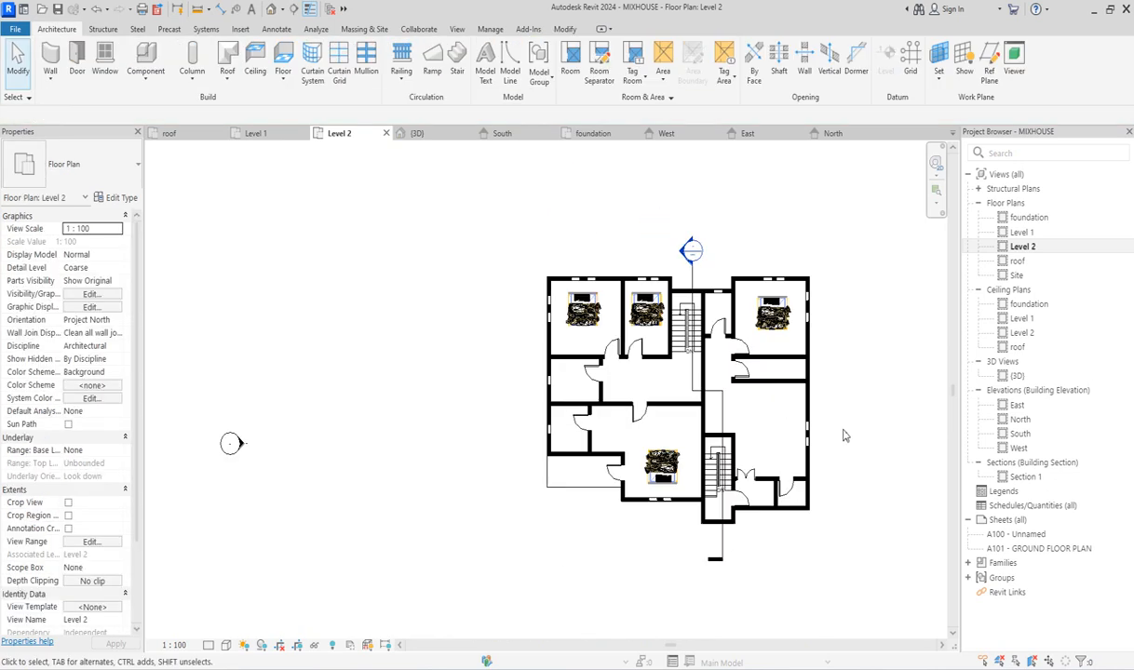
pyautogui.scroll(1, 806, 518)
pyautogui.scroll(3, 818, 415)
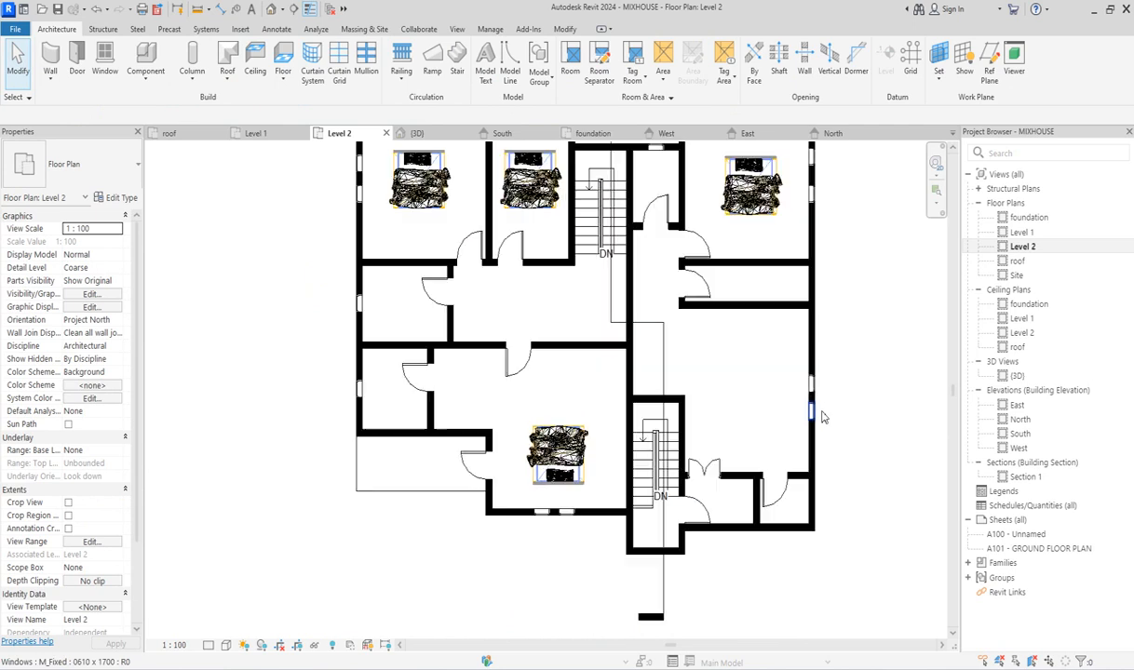
pyautogui.click(811, 413)
pyautogui.scroll(-2, 725, 420)
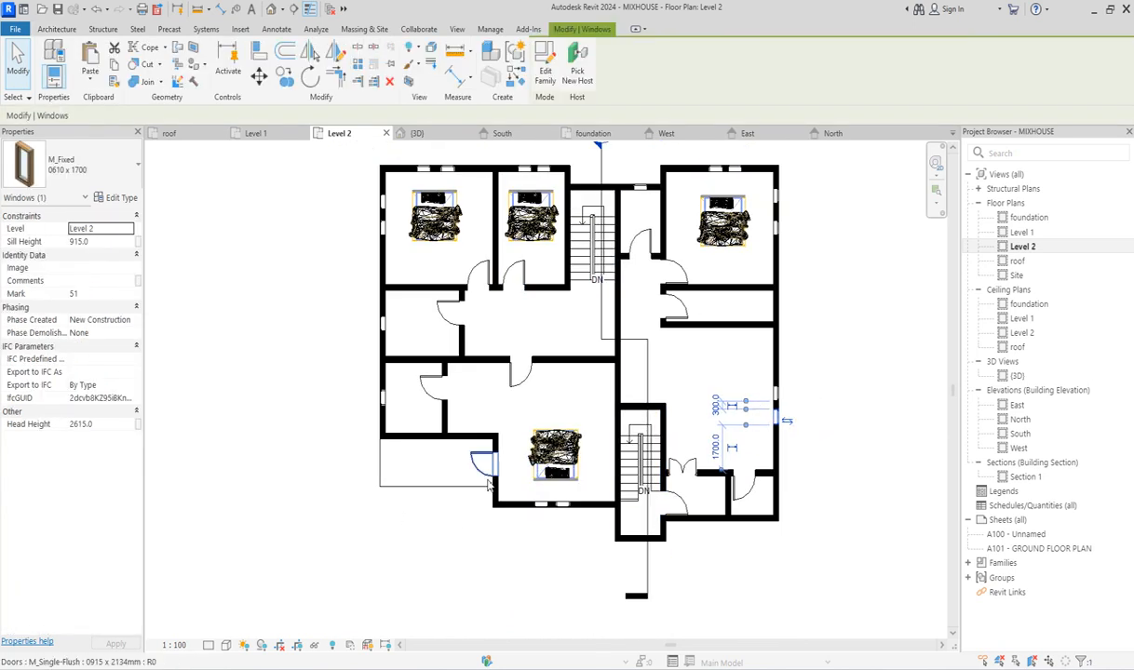
pyautogui.click(519, 83)
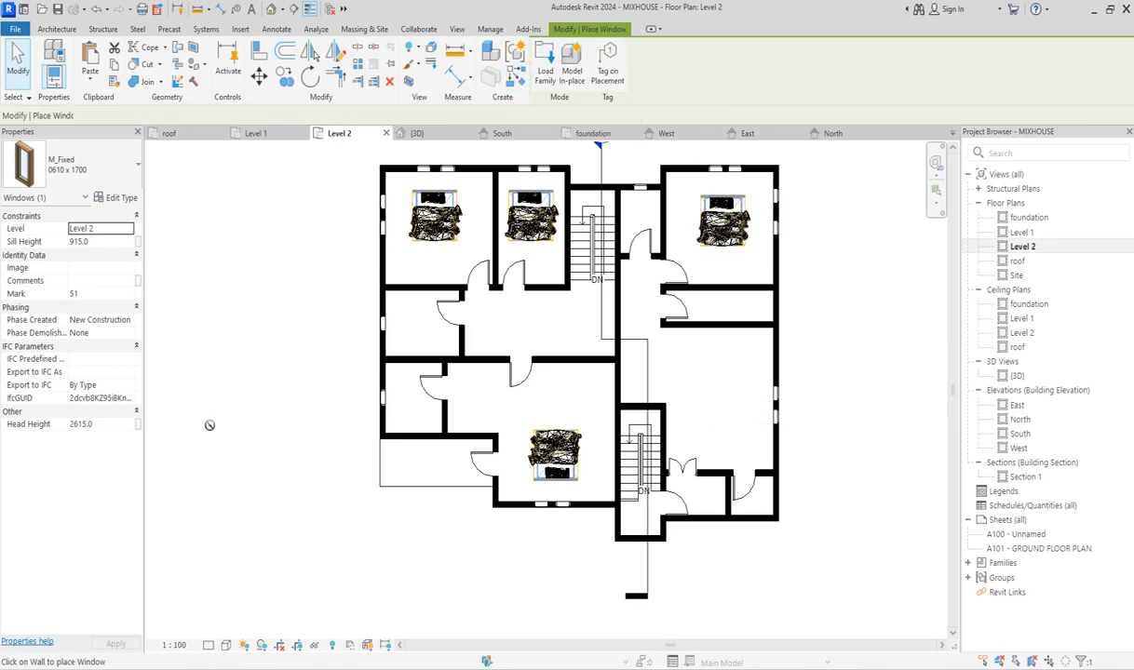
pyautogui.click(108, 373)
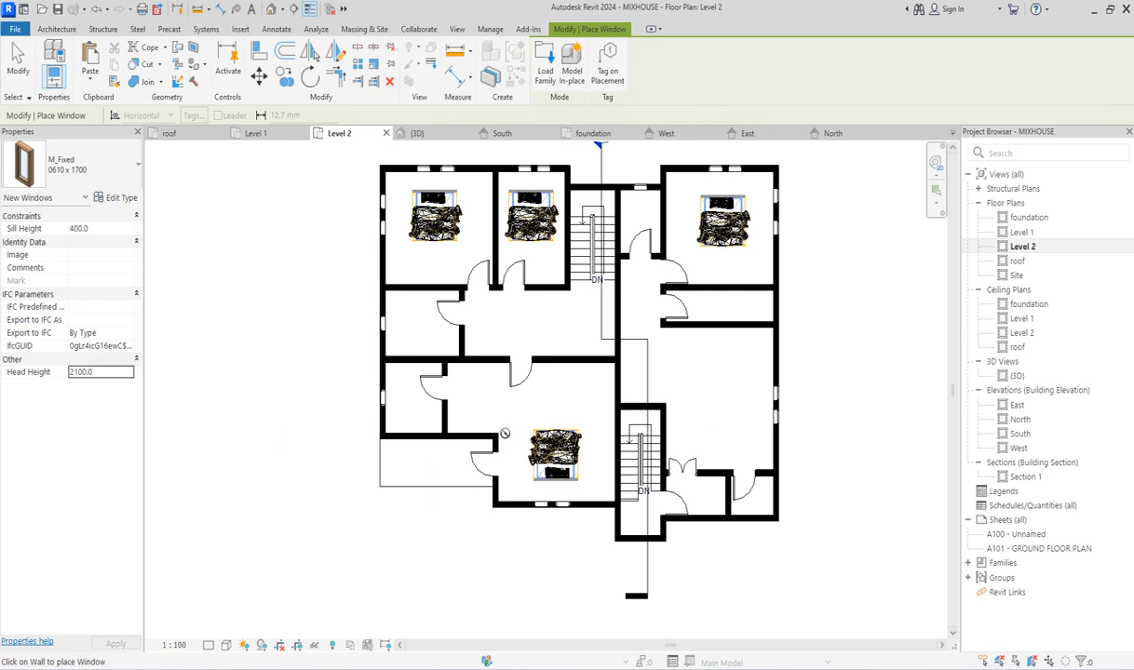
# Place a pair of 0610 x 1700 windows in the wall between the southern bedroom and the southwest balcony.
pyautogui.scroll(4, 475, 424)
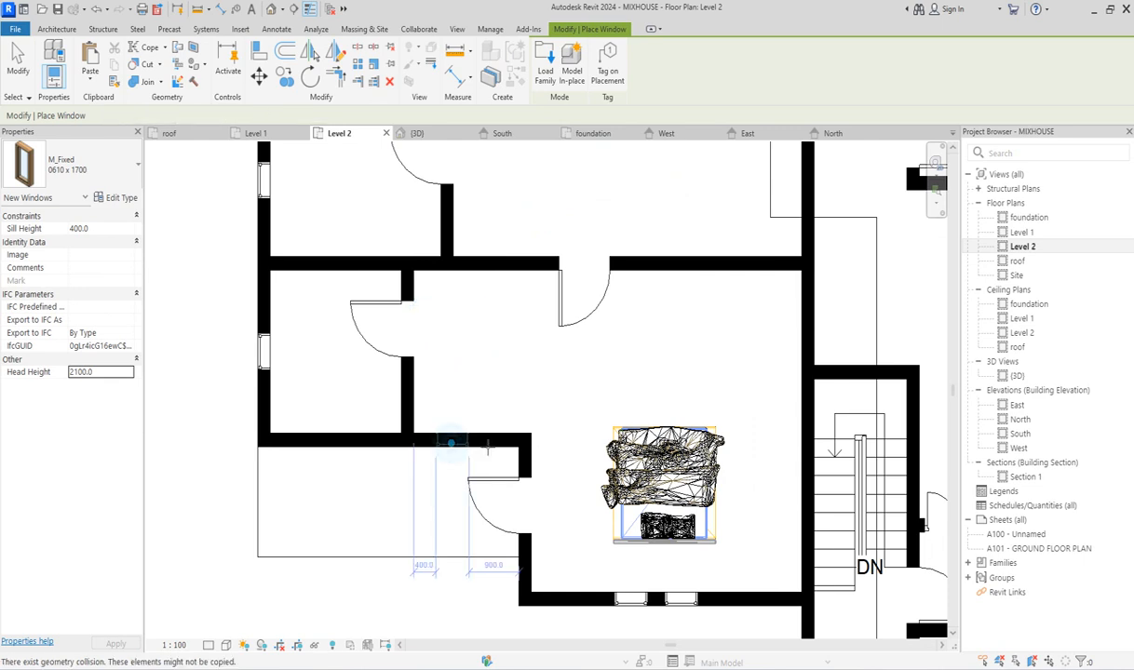
pyautogui.click(451, 440)
pyautogui.click(492, 439)
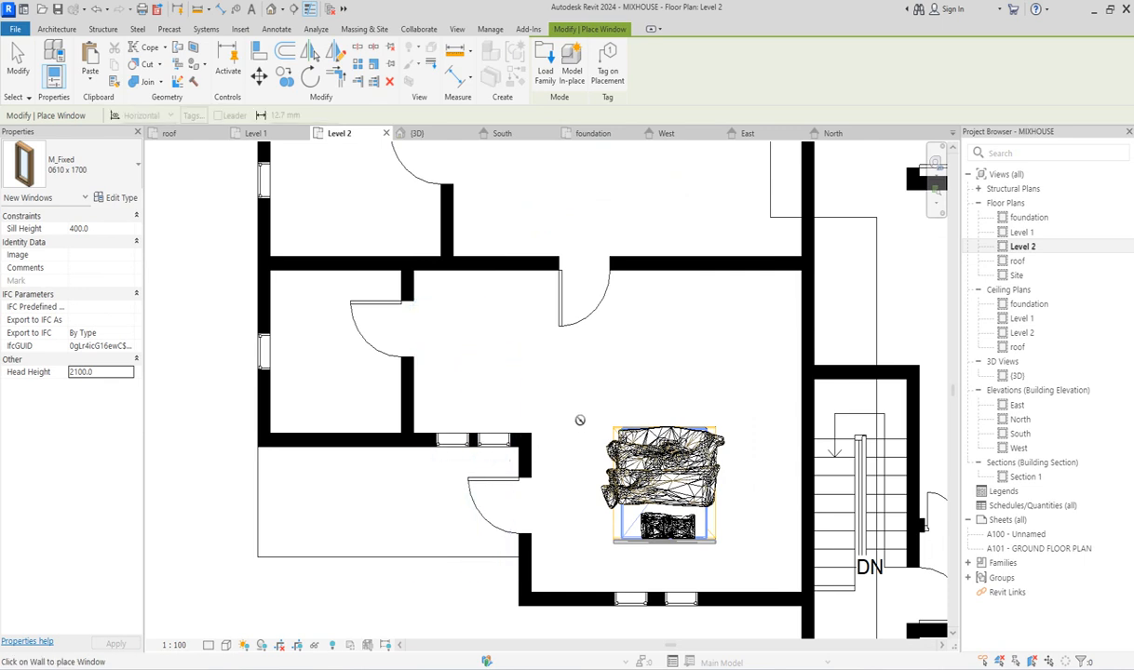
pyautogui.scroll(-6, 554, 405)
pyautogui.press('Escape')
pyautogui.press('Escape')
# Align the door of the small room west of the northeast bedroom and the narrow east room's door to their adjacent wall faces.
pyautogui.scroll(3, 596, 403)
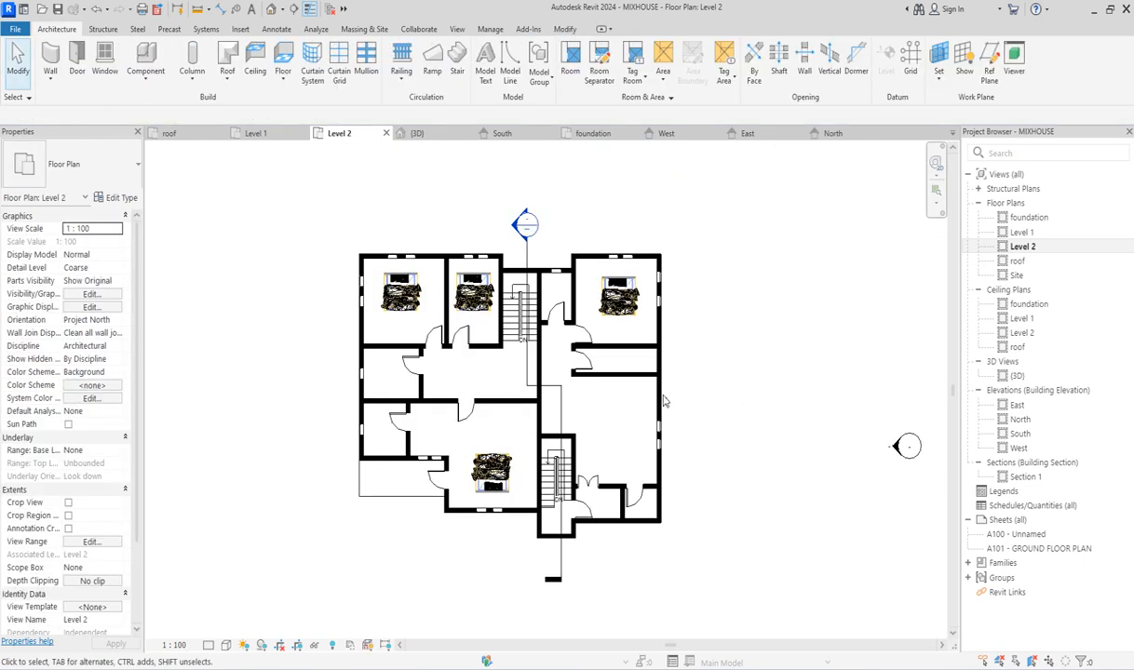
pyautogui.scroll(3, 596, 372)
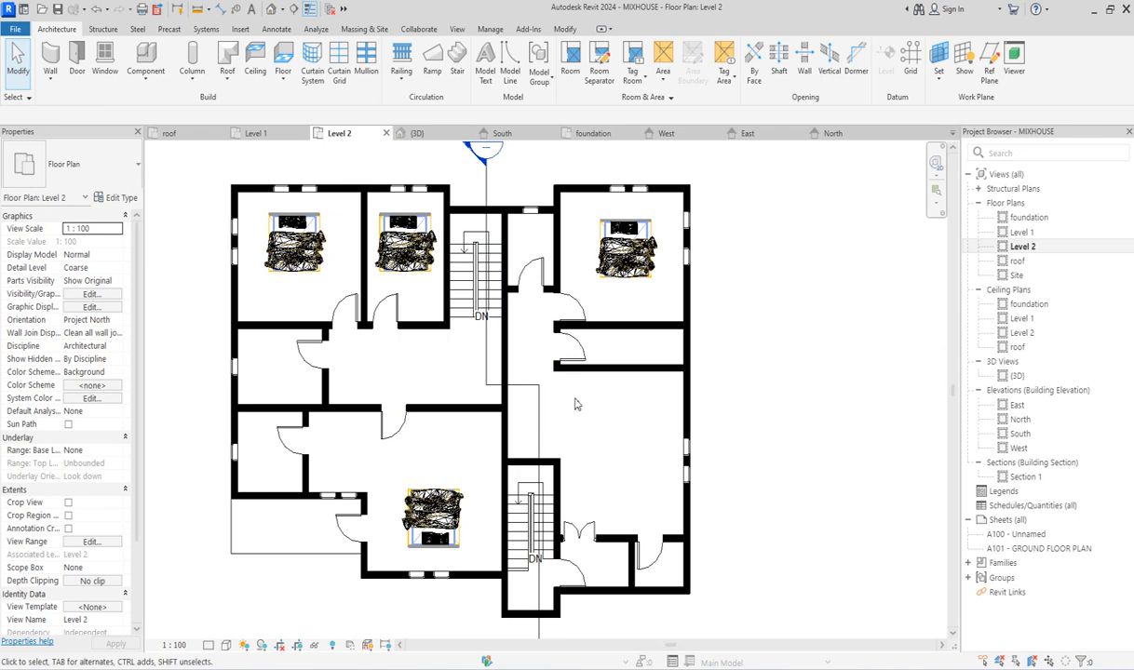
pyautogui.click(565, 29)
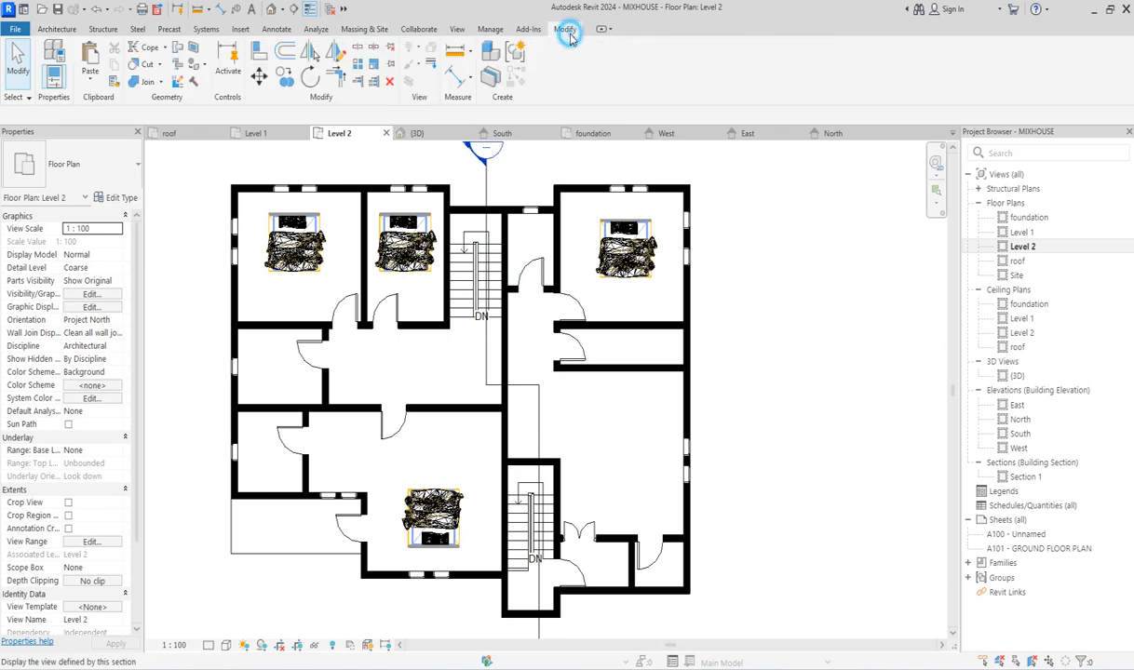
pyautogui.click(259, 52)
pyautogui.click(555, 263)
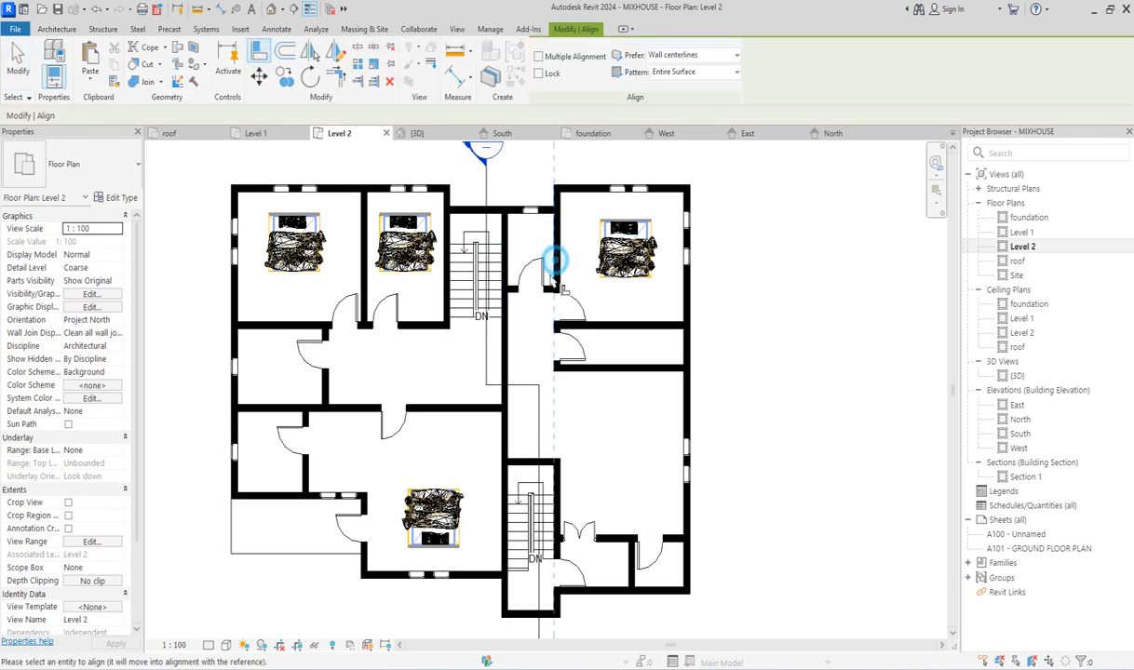
pyautogui.click(545, 277)
pyautogui.click(602, 366)
pyautogui.click(572, 362)
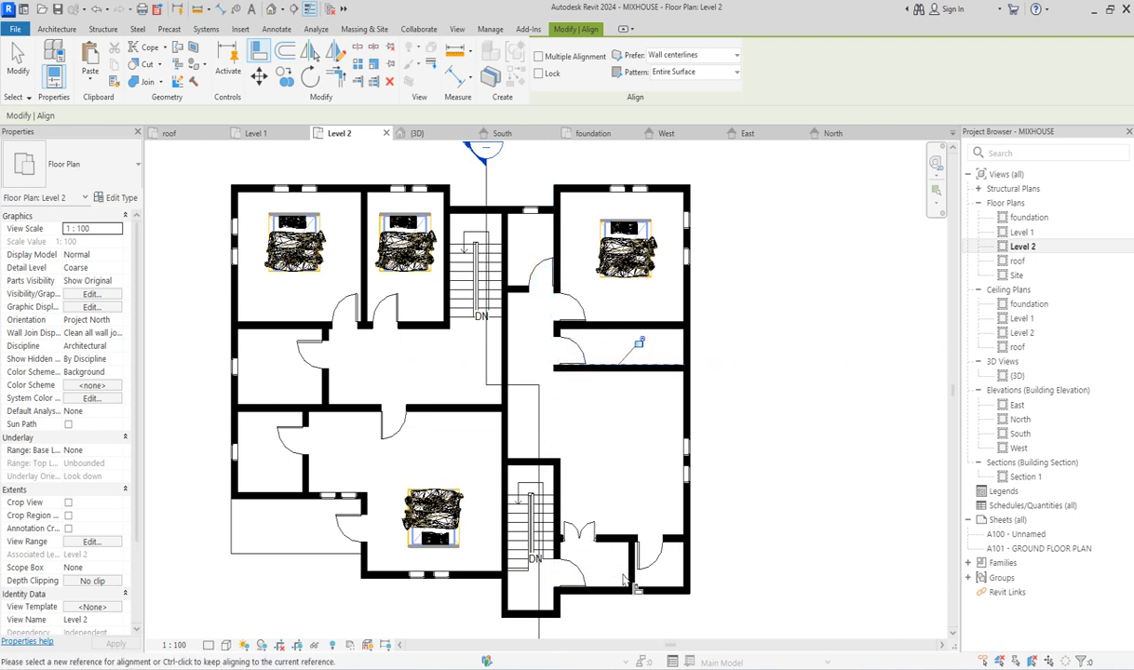
# Align the door of the small southeast corner room to the face of that room's west wall.
pyautogui.scroll(2, 634, 583)
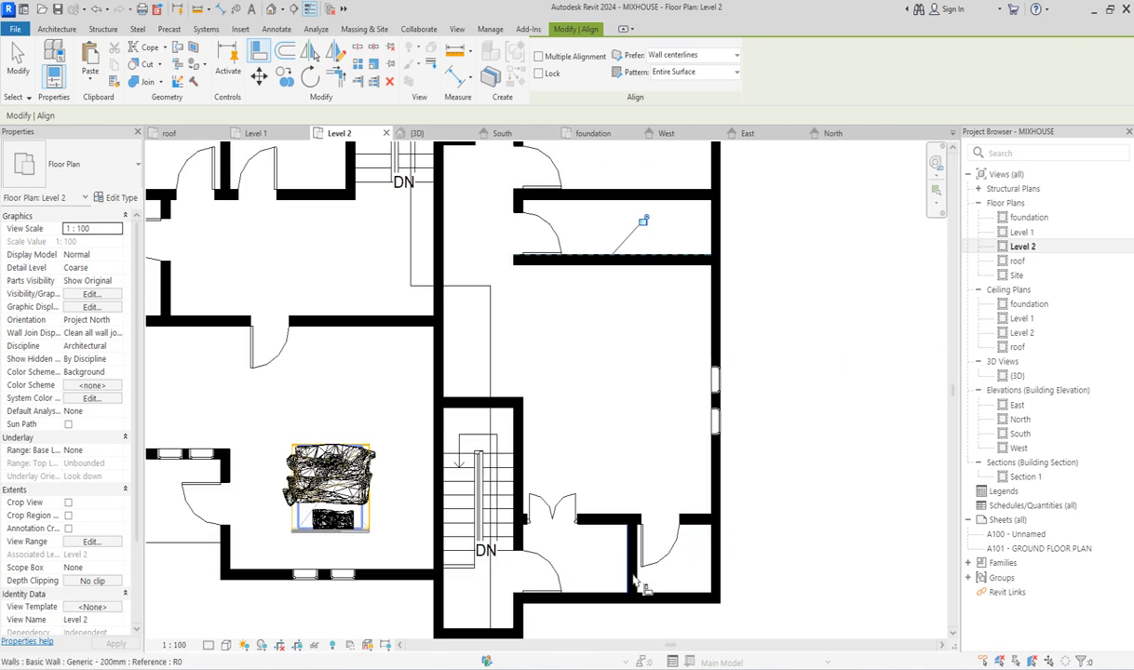
pyautogui.click(637, 577)
pyautogui.click(642, 551)
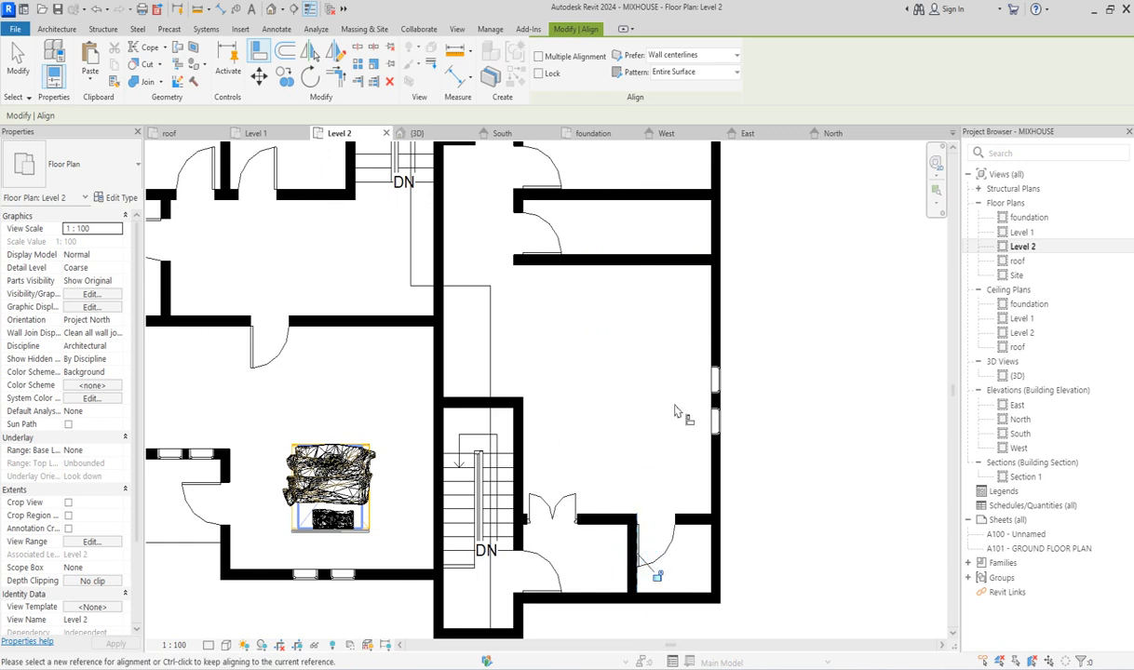
pyautogui.press('Escape')
pyautogui.press('Escape')
# Place a window similar to the west wall's 0610 x 0610mm window, head height 2100, in the small southeast corner room's east wall.
pyautogui.scroll(-3, 677, 410)
pyautogui.click(337, 391)
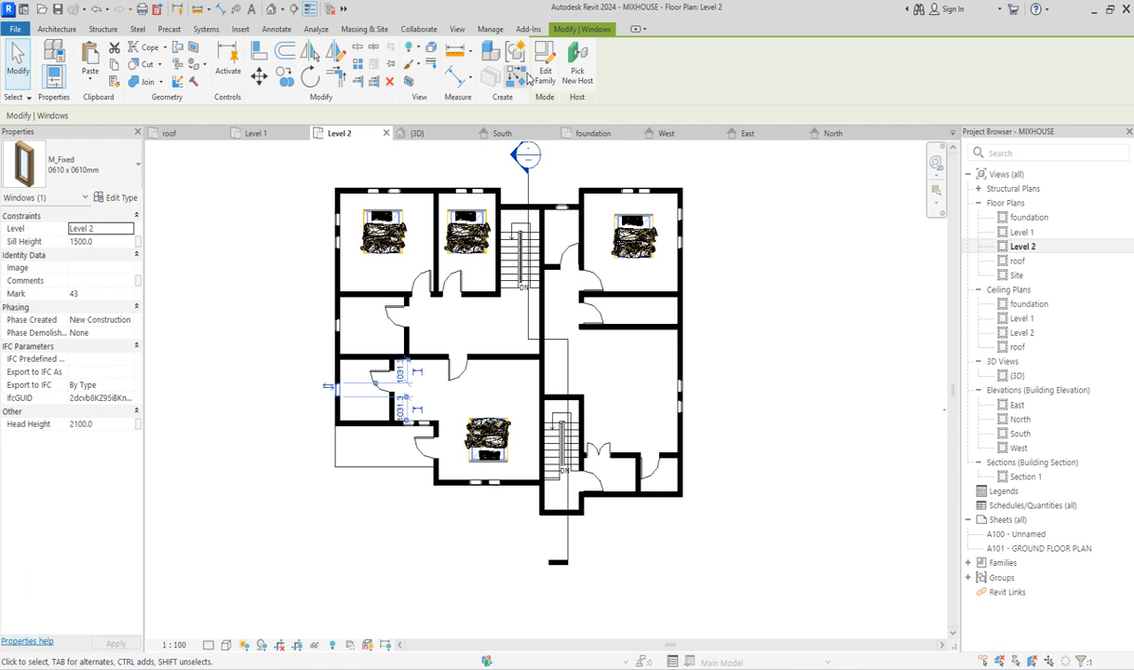
pyautogui.click(517, 79)
pyautogui.click(81, 371)
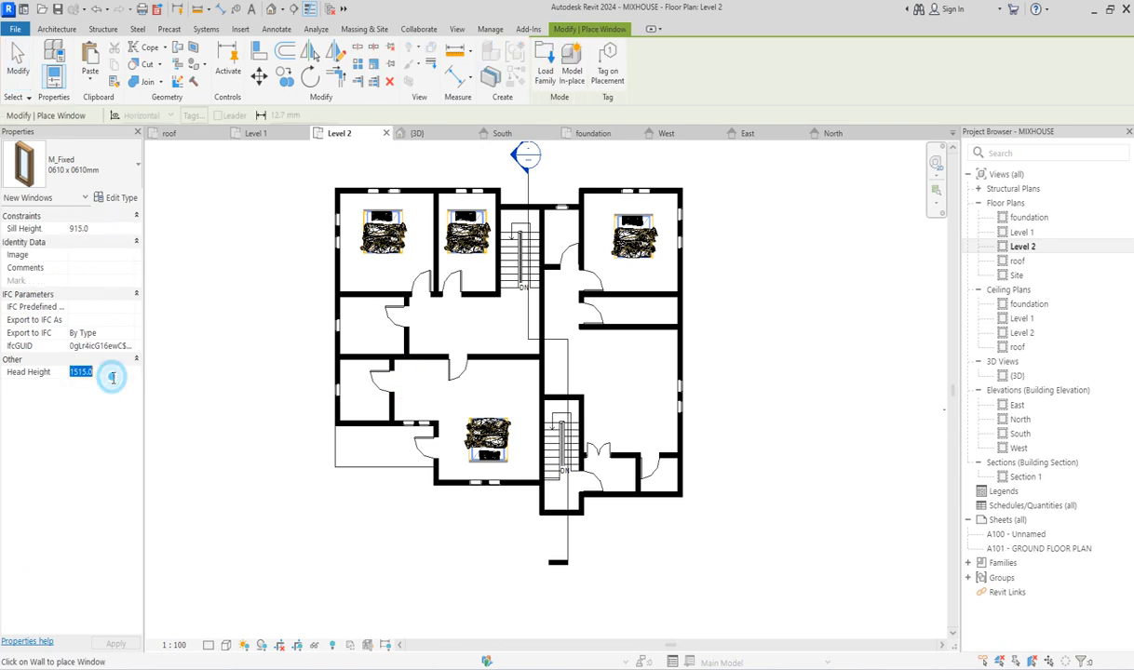
pyautogui.write('2100')
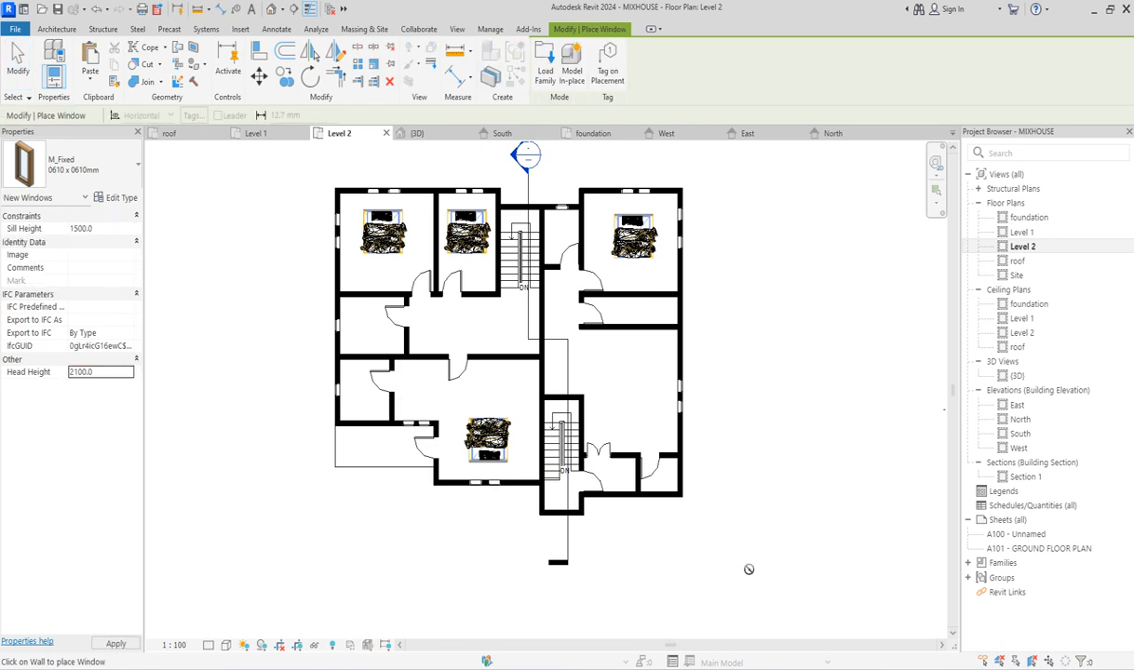
pyautogui.scroll(5, 615, 503)
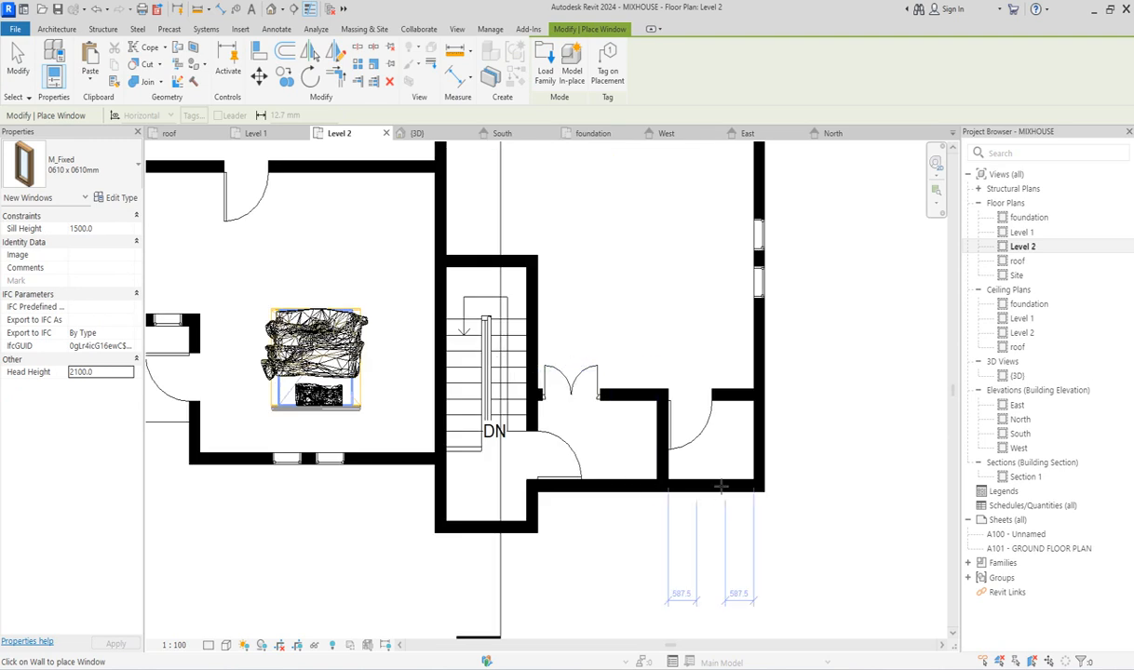
pyautogui.scroll(-3, 719, 480)
pyautogui.scroll(1, 720, 480)
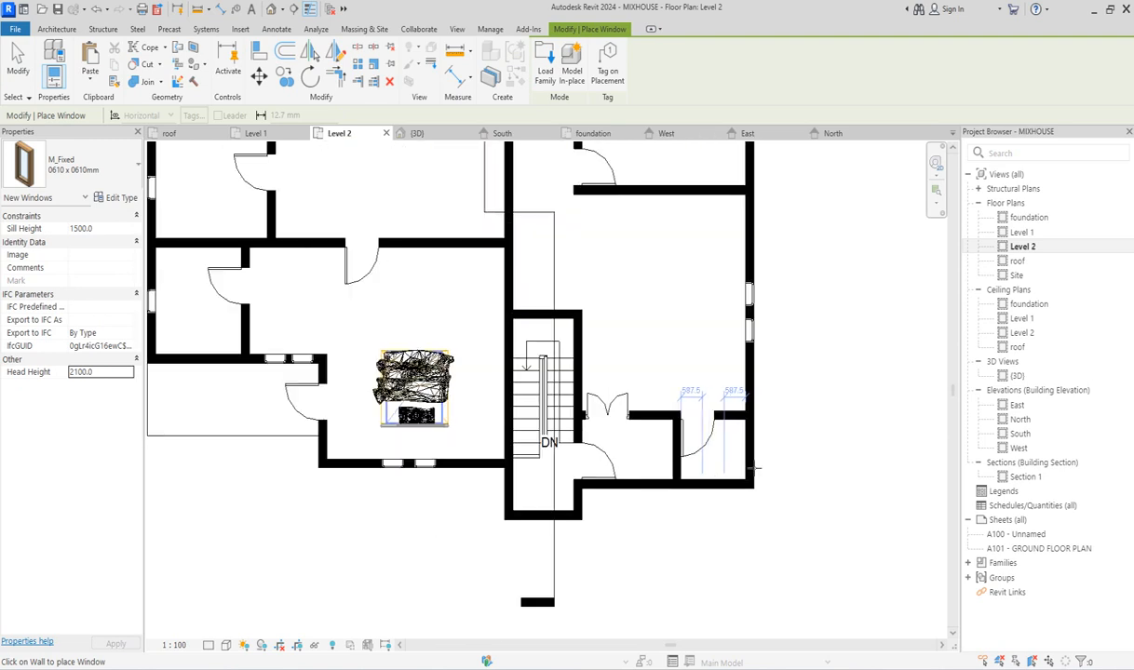
pyautogui.click(753, 457)
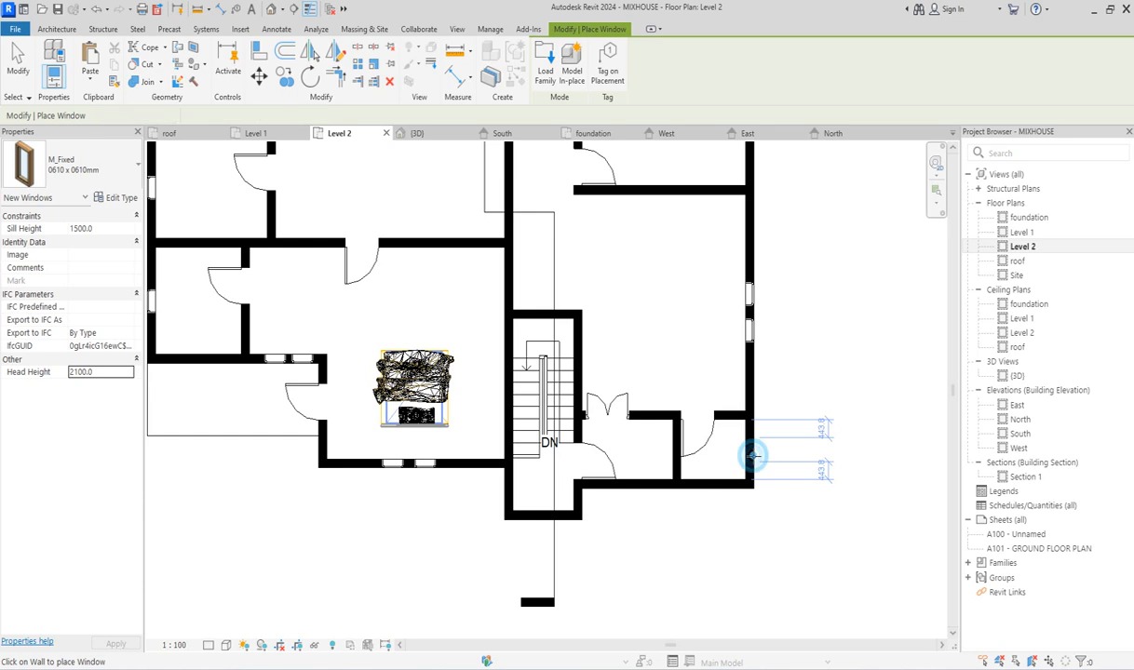
pyautogui.press('Escape')
pyautogui.press('Escape')
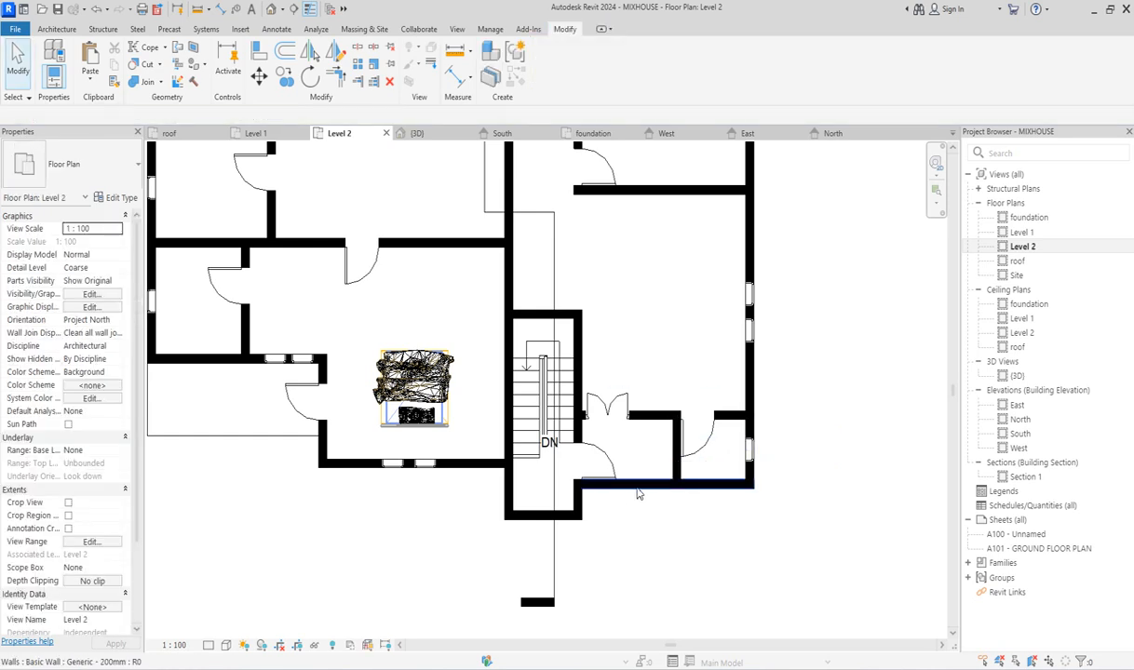
# Shorten the southeast exterior wall from its west end so it stops at the small southeast corner room's west wall.
pyautogui.click(639, 490)
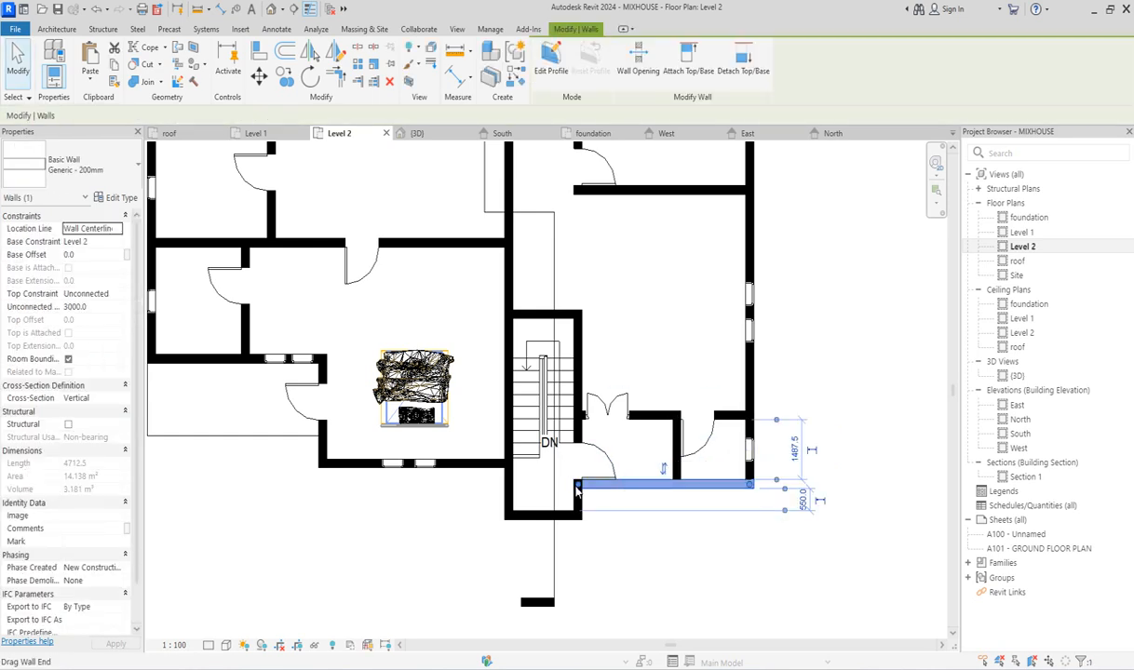
pyautogui.moveTo(578, 486); pyautogui.dragTo(677, 484)
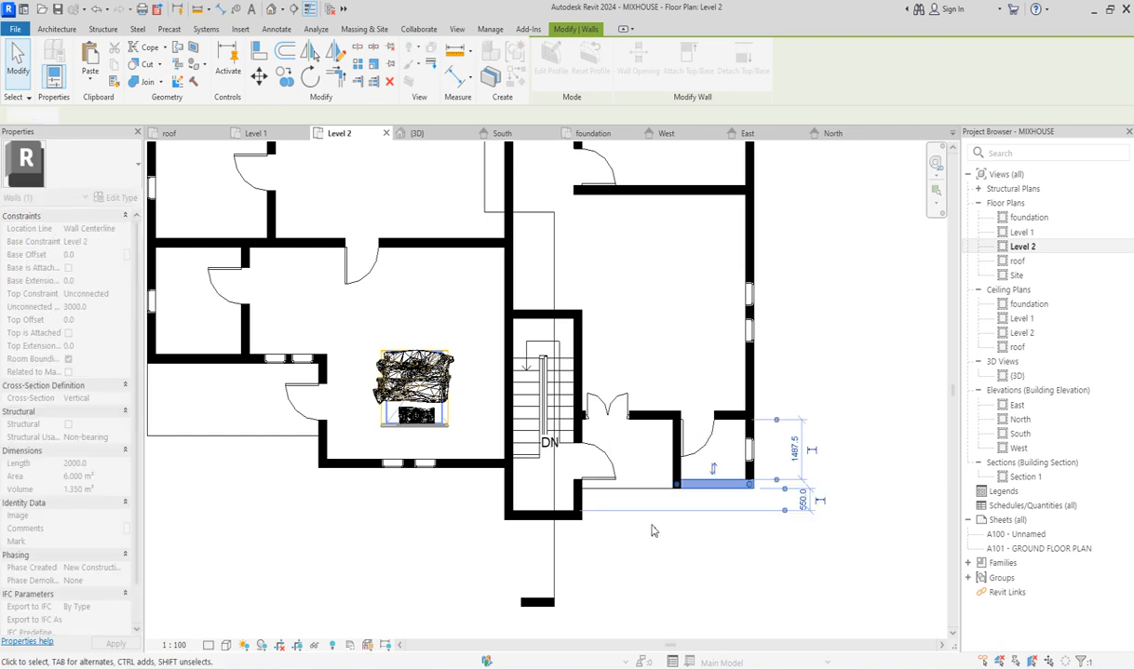
pyautogui.click(652, 525)
pyautogui.scroll(-2, 496, 477)
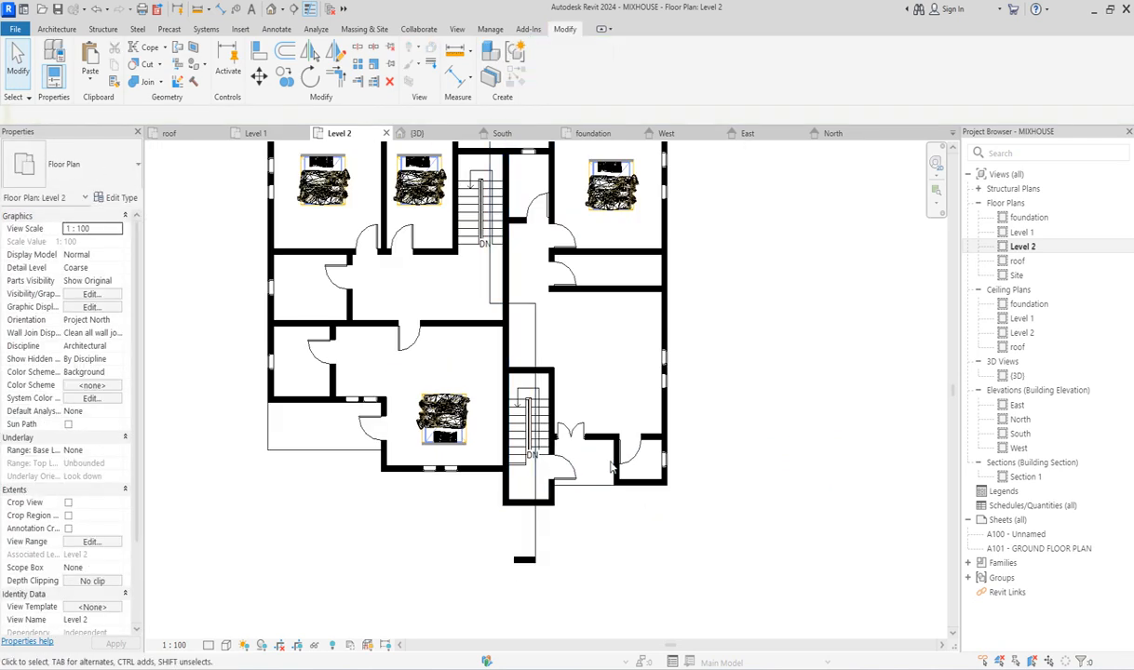
# Place a 0610 x 1700 window with a head height of 2100 in the wall east of the double door.
pyautogui.scroll(2, 596, 433)
pyautogui.click(684, 363)
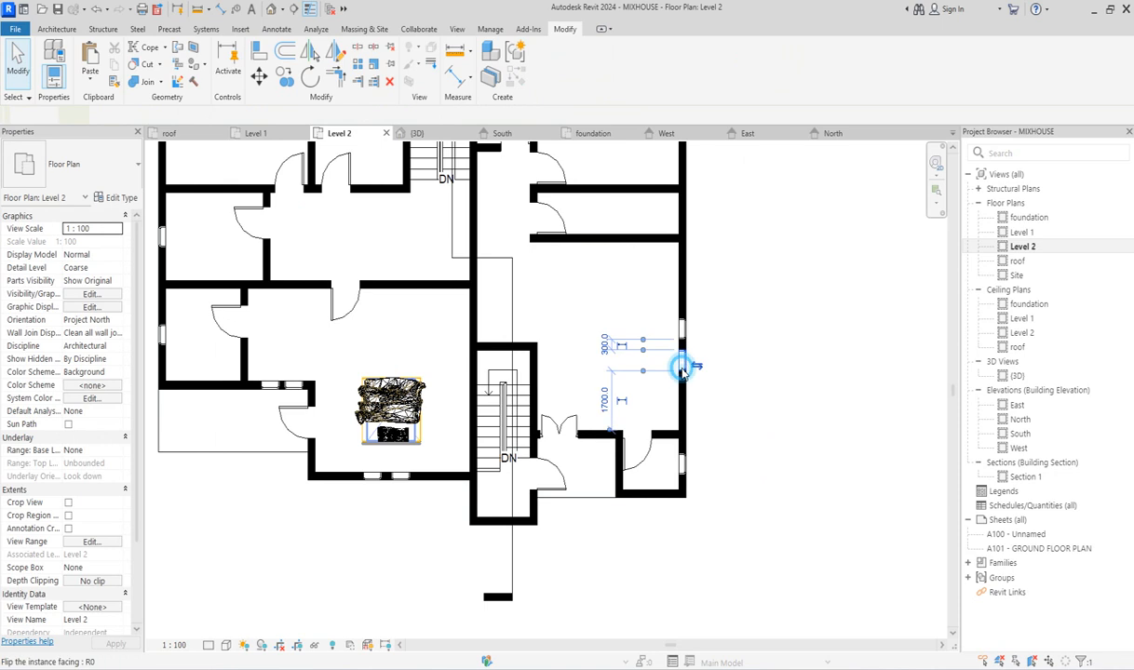
pyautogui.click(491, 74)
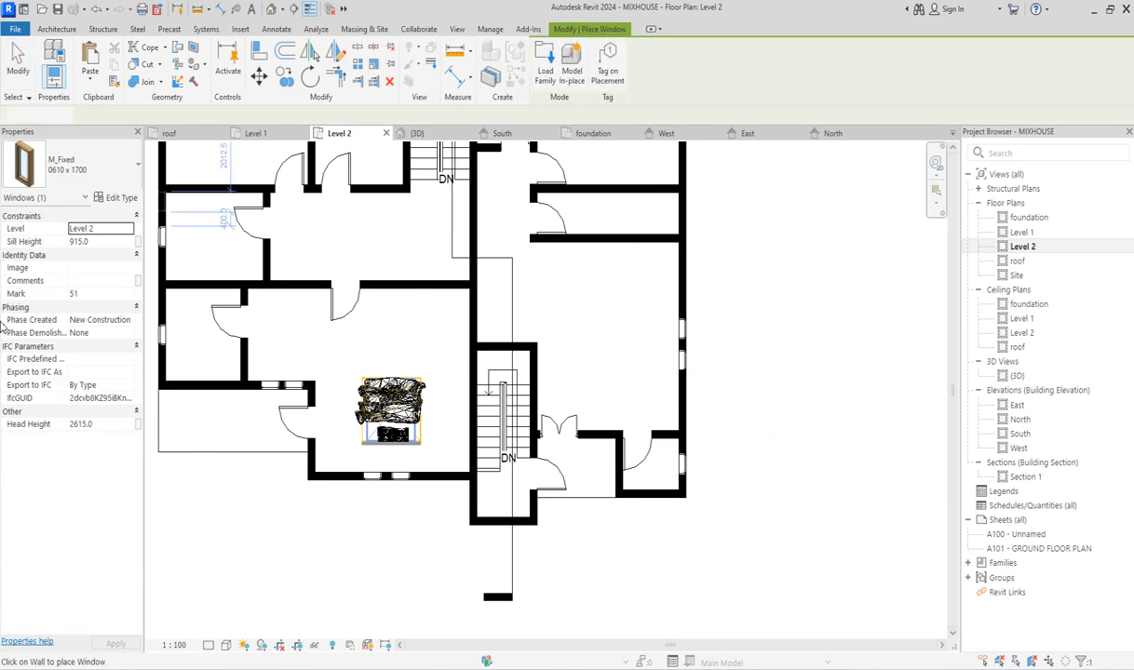
pyautogui.click(113, 376)
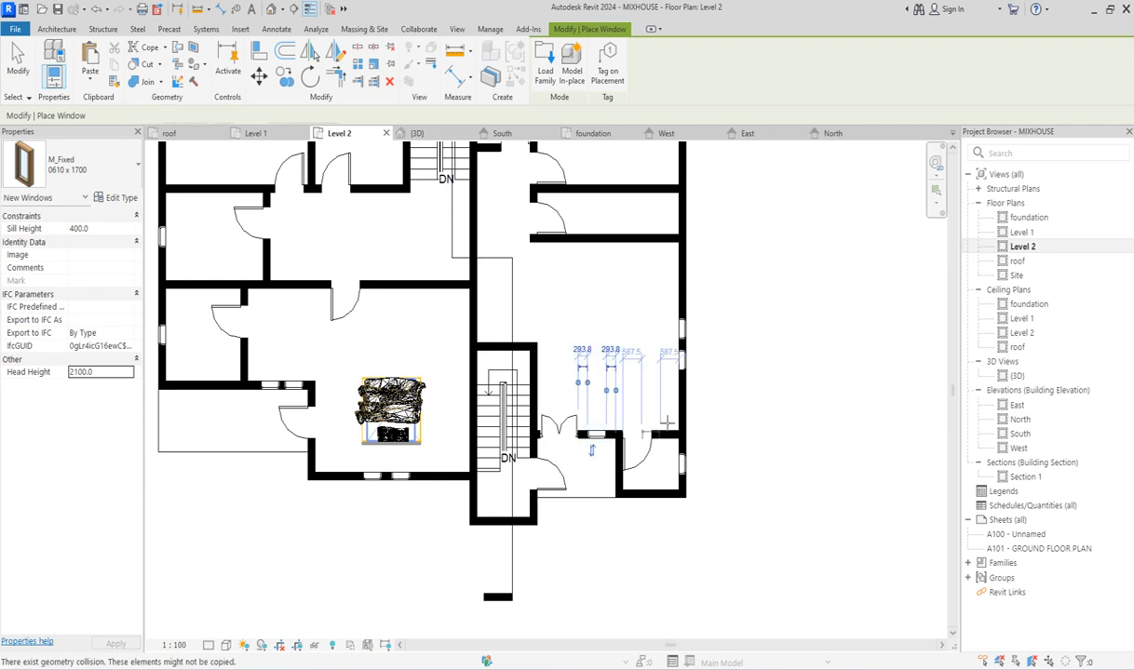
pyautogui.press('Escape')
pyautogui.press('Escape')
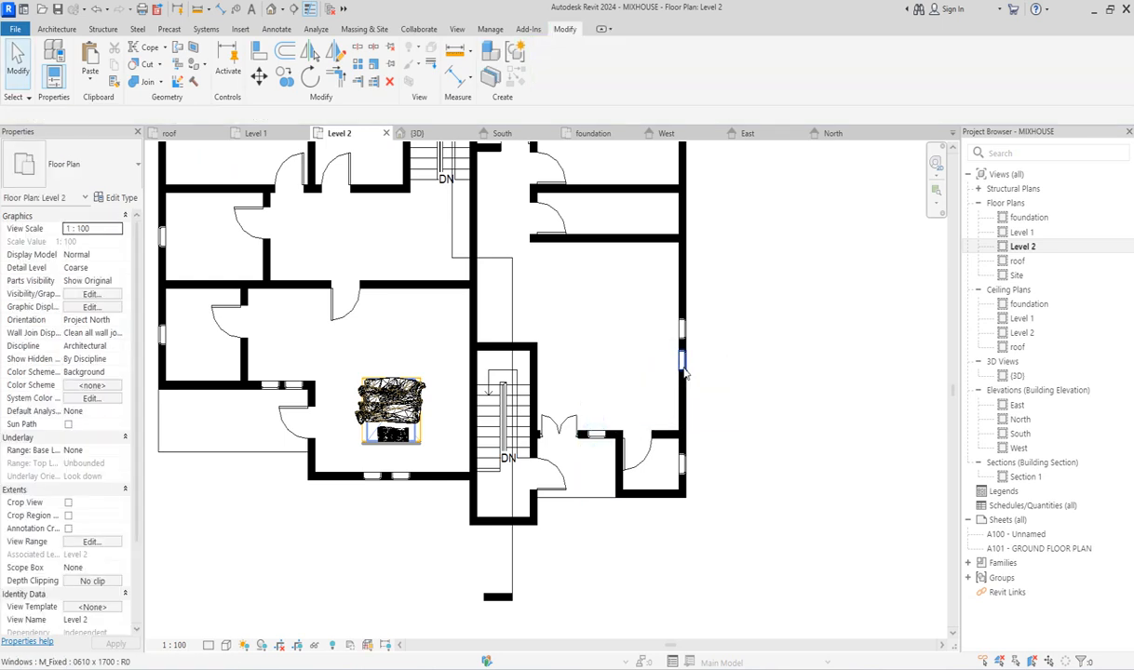
# Set the head height of all 0610 x 1700 windows visible in the Level 2 plan to 2100.
pyautogui.click(684, 369)
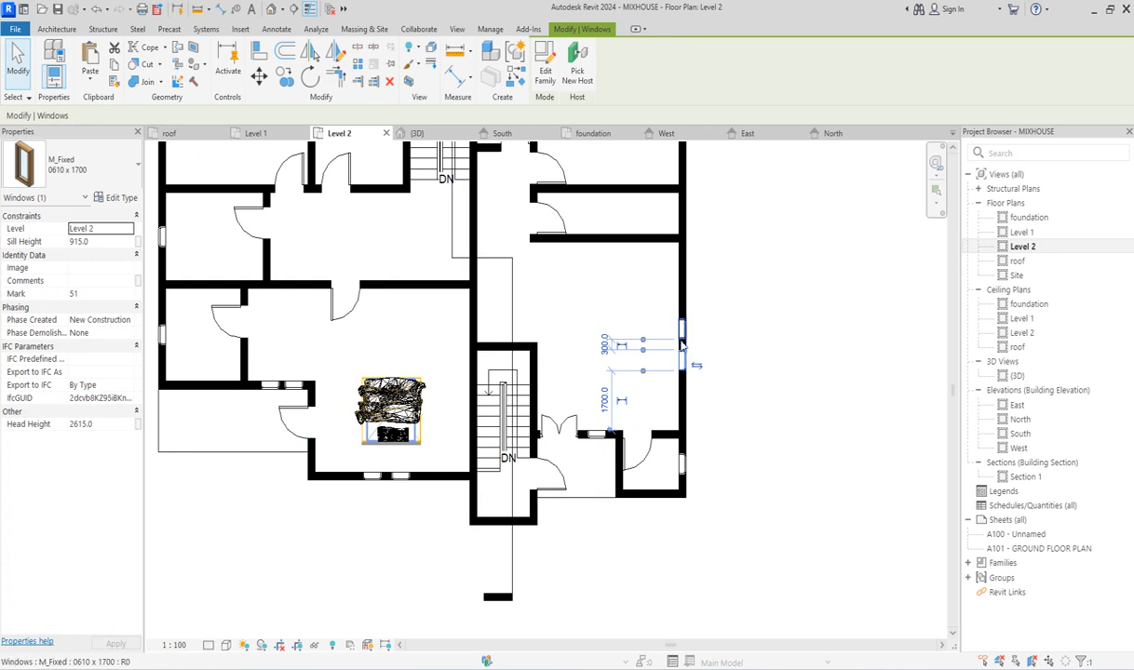
pyautogui.click(292, 386)
pyautogui.scroll(-2, 753, 443)
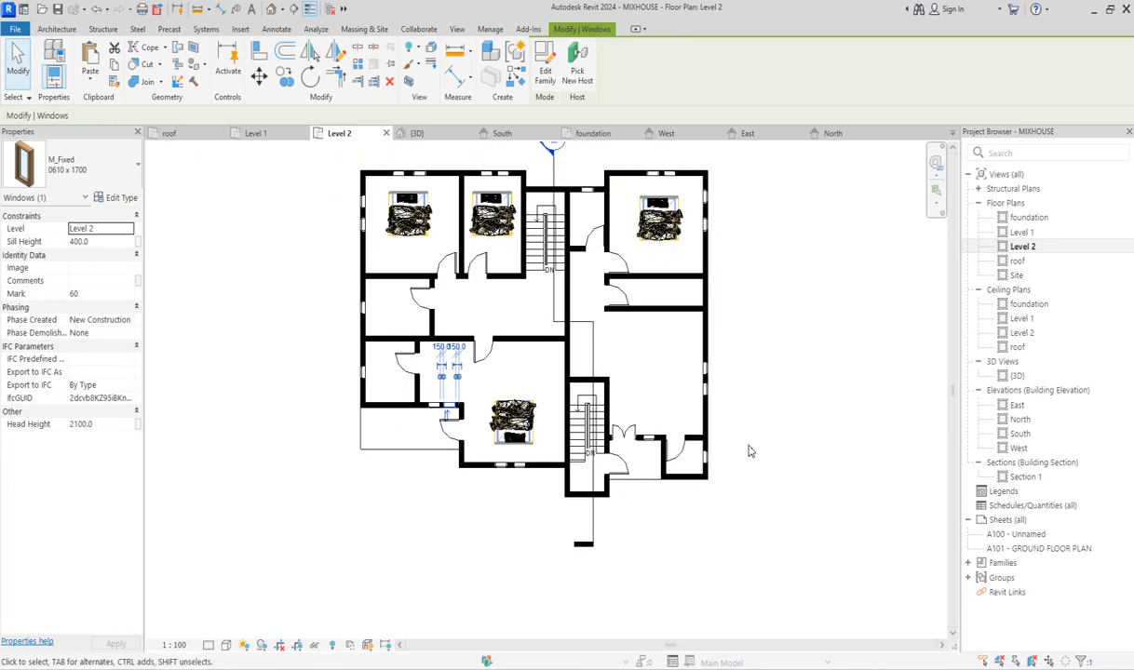
pyautogui.click(709, 388)
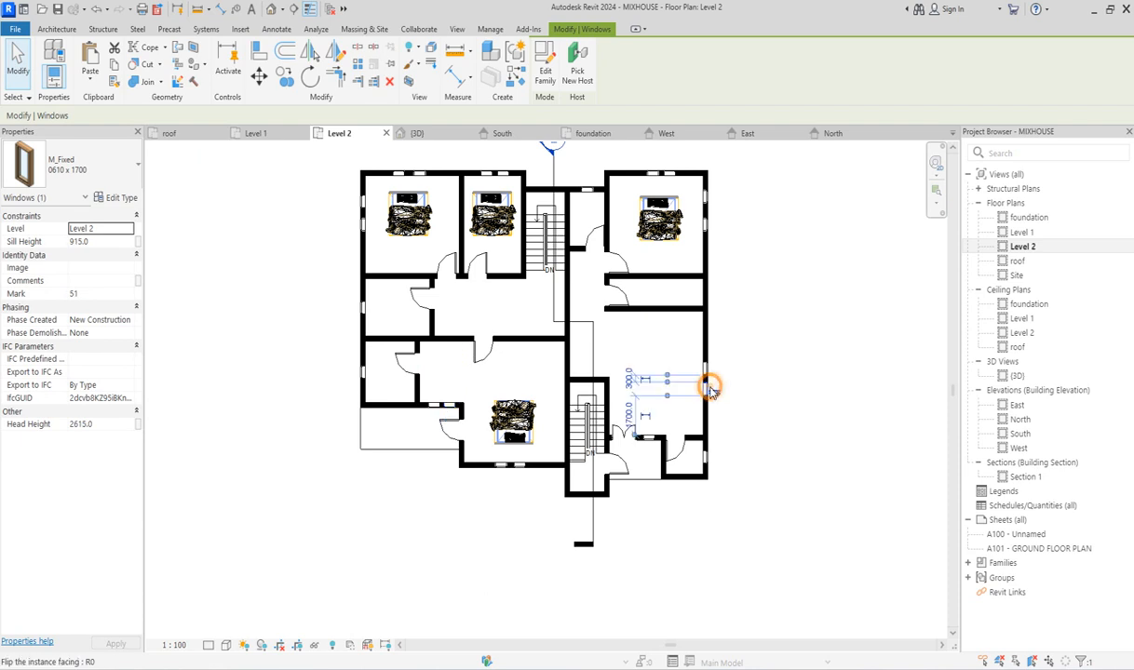
pyautogui.rightClick(710, 390)
pyautogui.moveTo(834, 476)
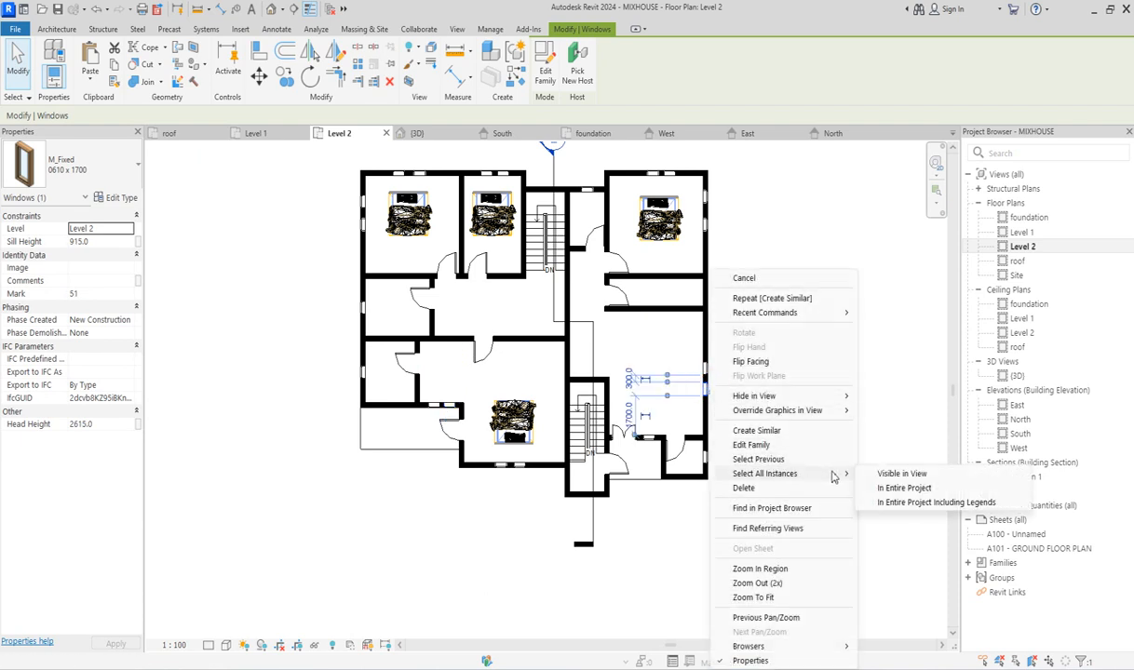
pyautogui.click(902, 475)
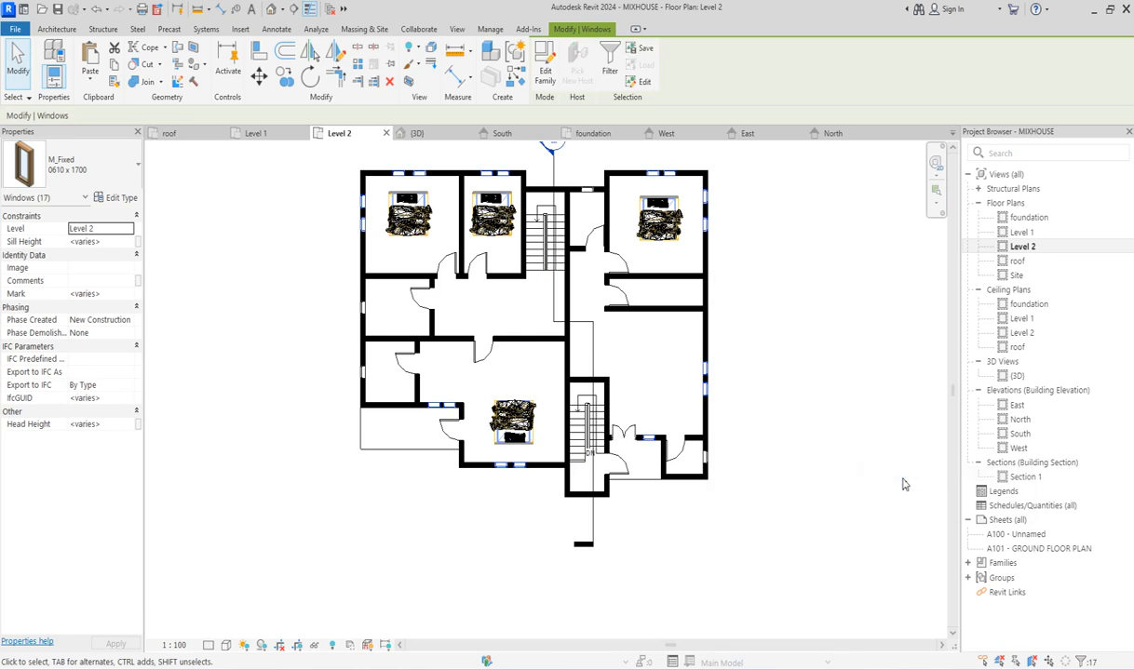
pyautogui.click(113, 425)
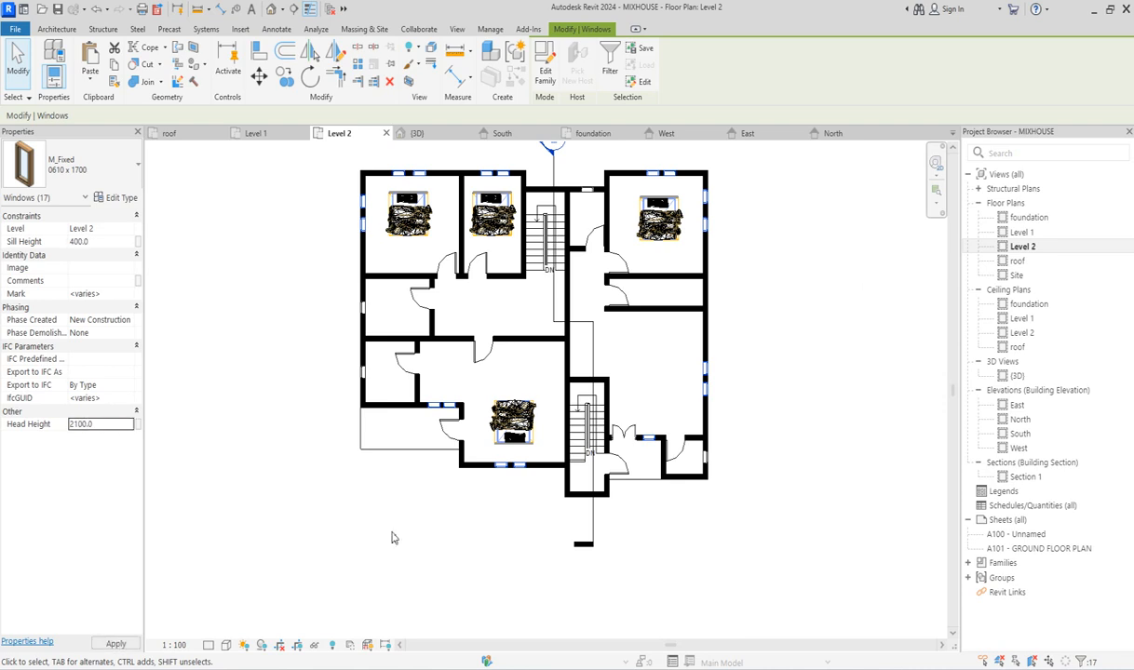
pyautogui.click(739, 365)
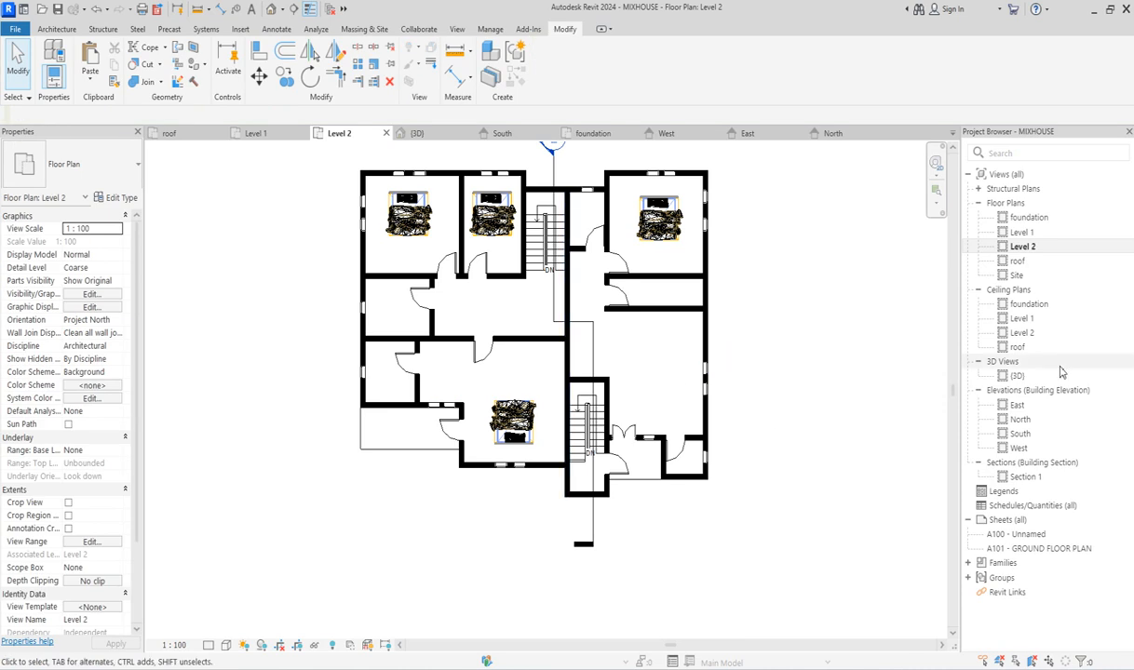
# Turn off shadows in the South elevation and inspect the house's south side in the 3D view.
pyautogui.doubleClick(1020, 435)
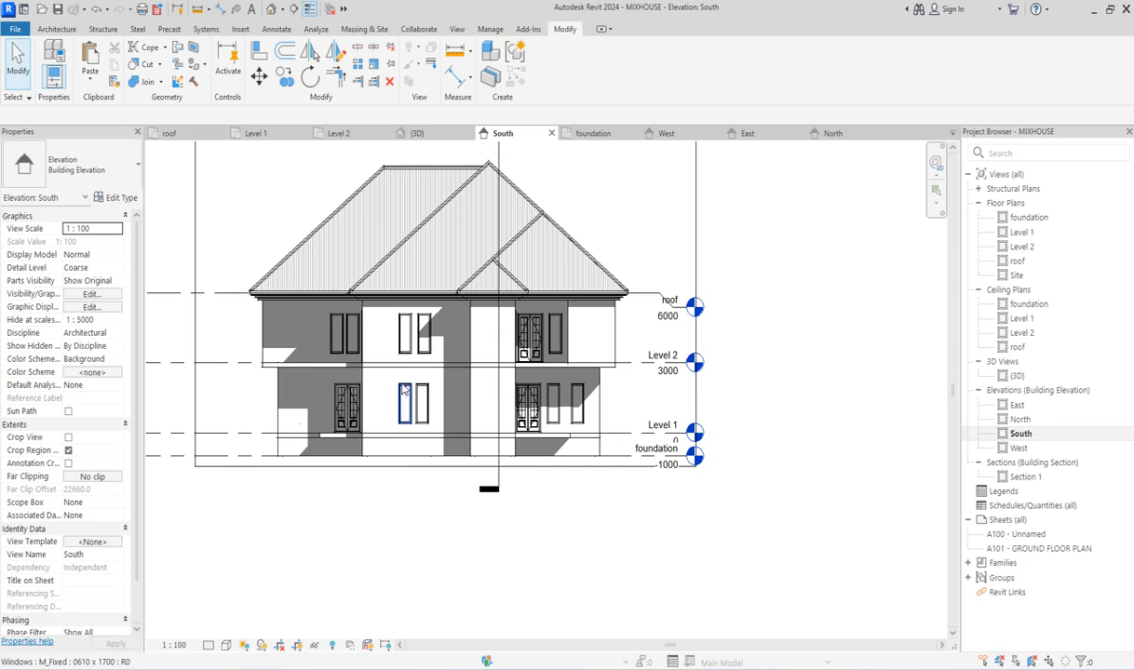
pyautogui.click(262, 646)
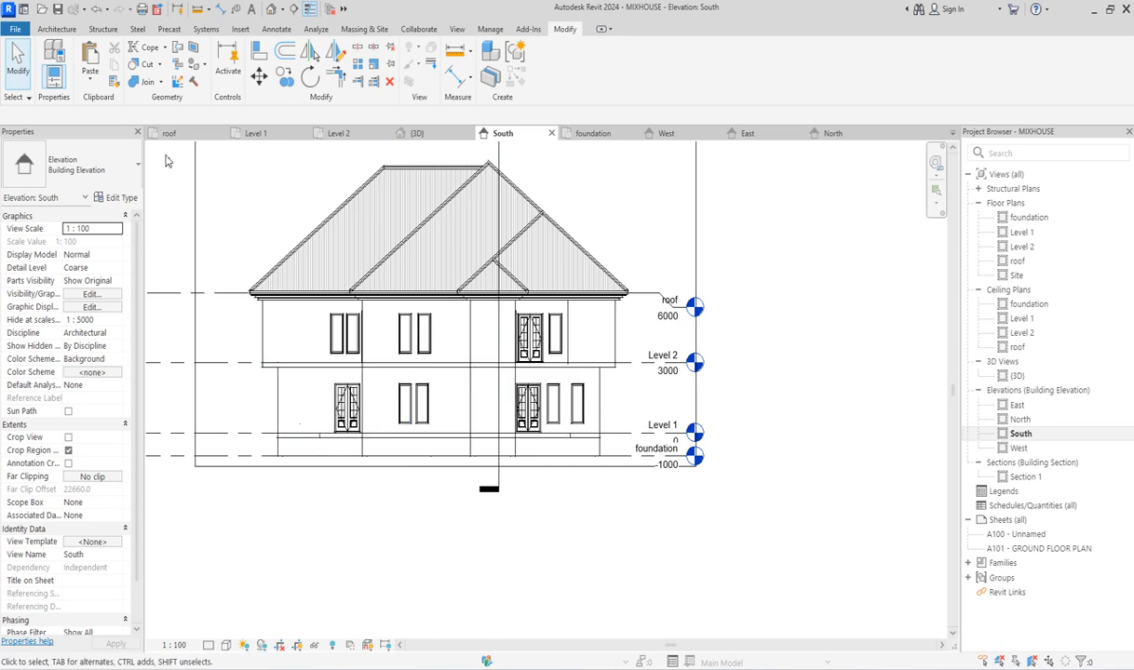
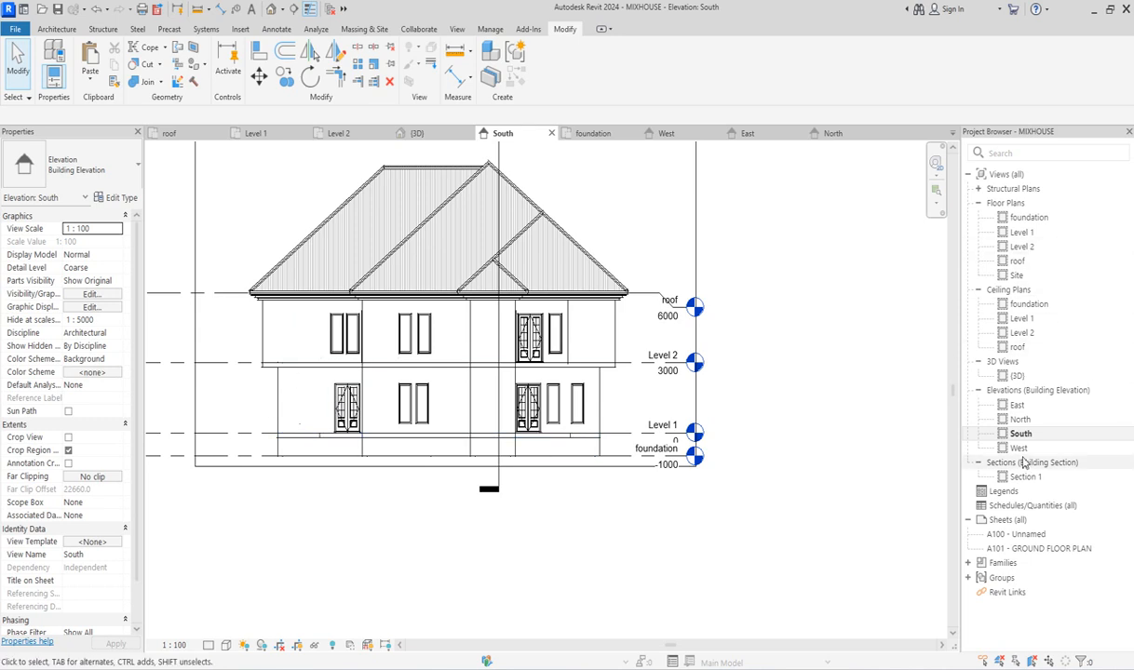
pyautogui.doubleClick(1016, 376)
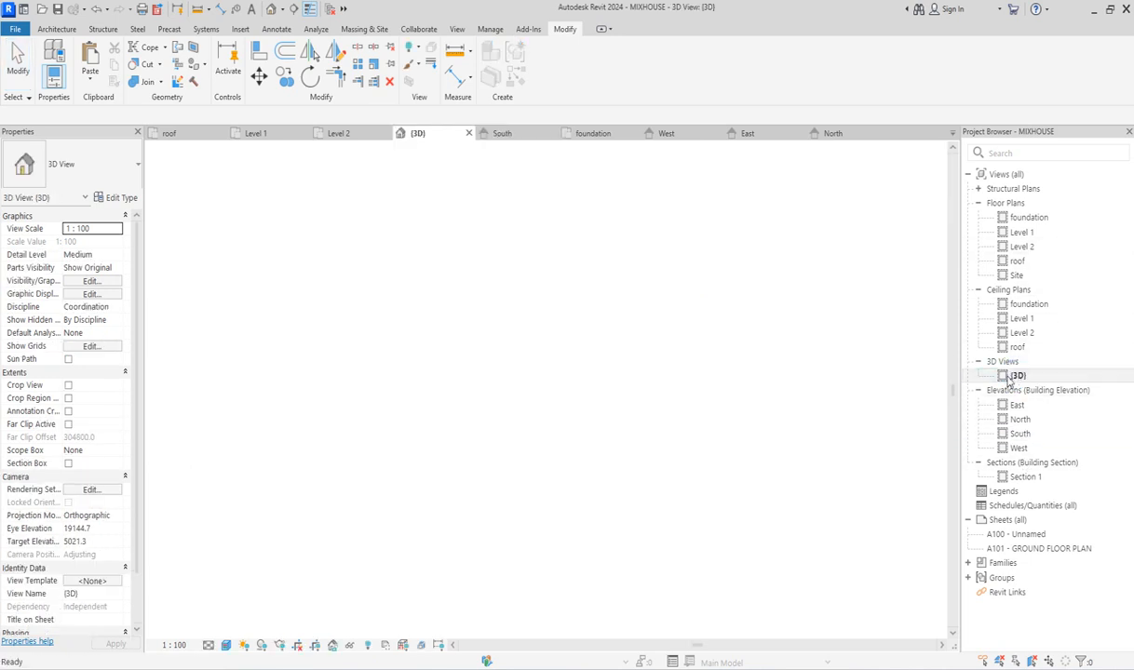
pyautogui.scroll(5, 567, 512)
pyautogui.scroll(1, 567, 512)
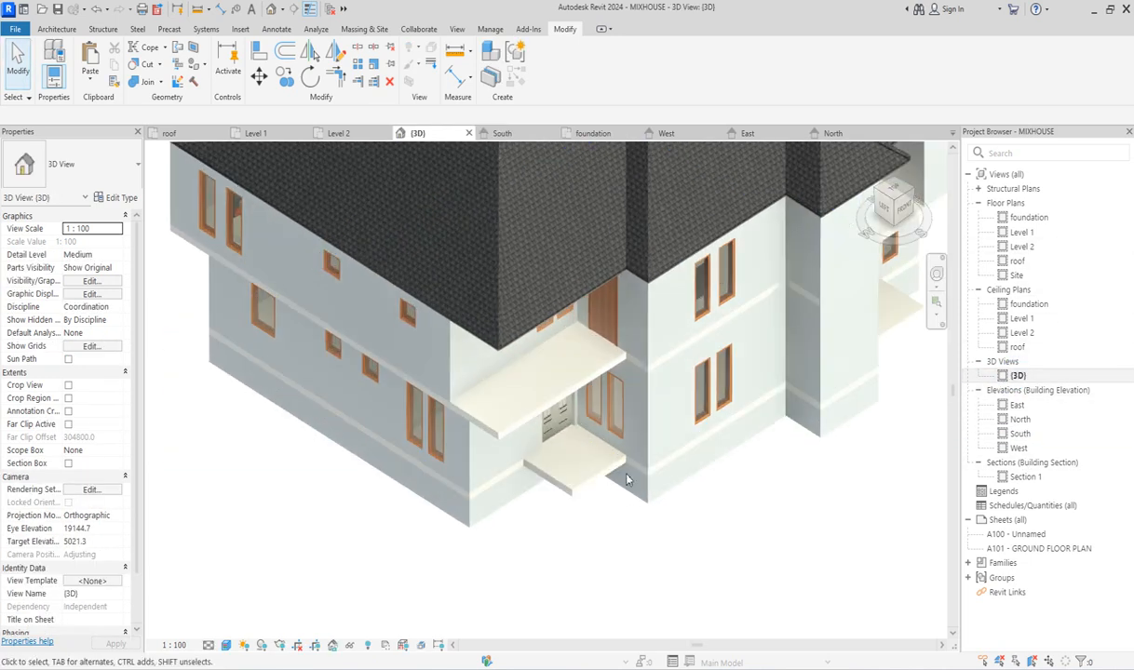
pyautogui.scroll(-3, 540, 480)
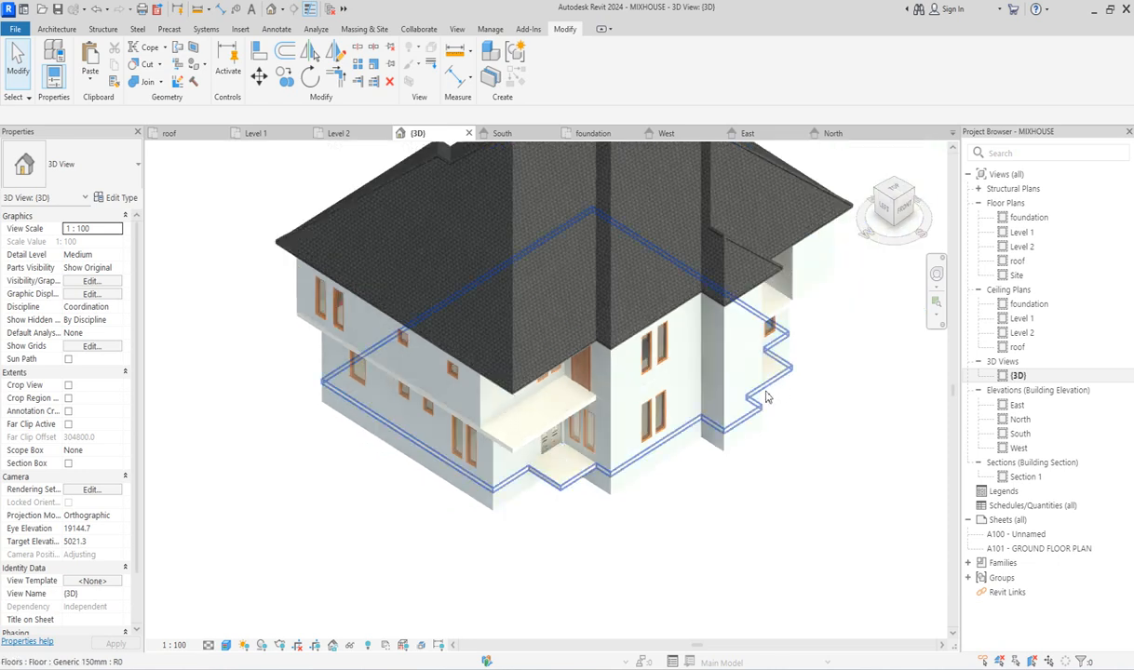
# Open the foundation floor plan.
pyautogui.doubleClick(1026, 218)
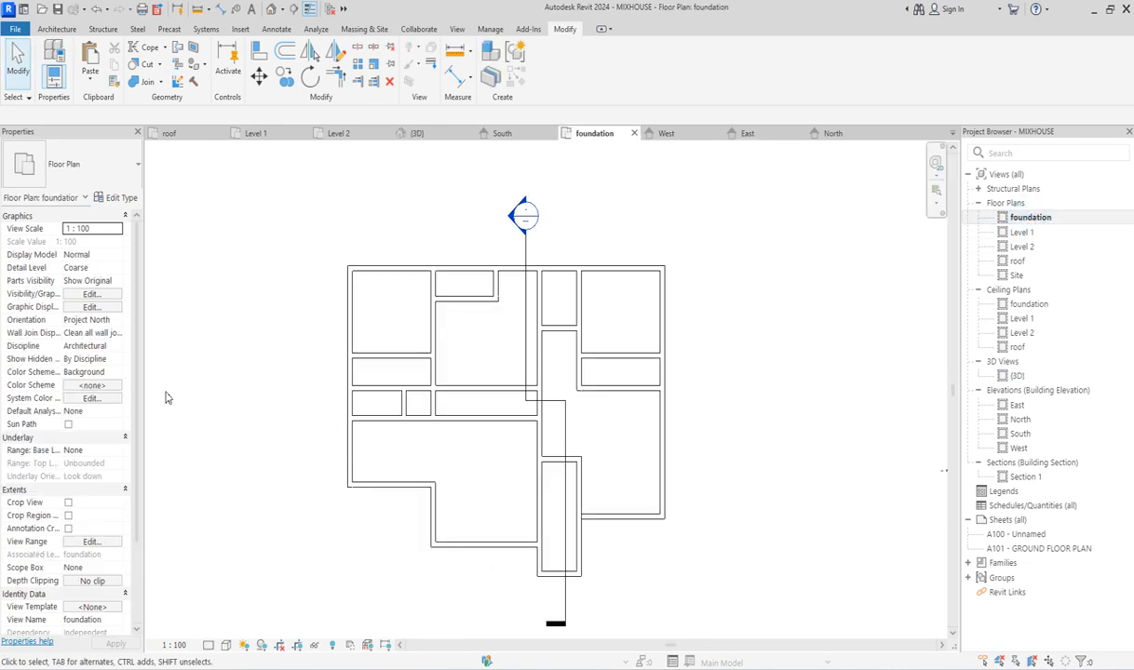
# Try Level 1 and Level 2 as the foundation plan's underlay base level, and reset it to None.
pyautogui.click(120, 452)
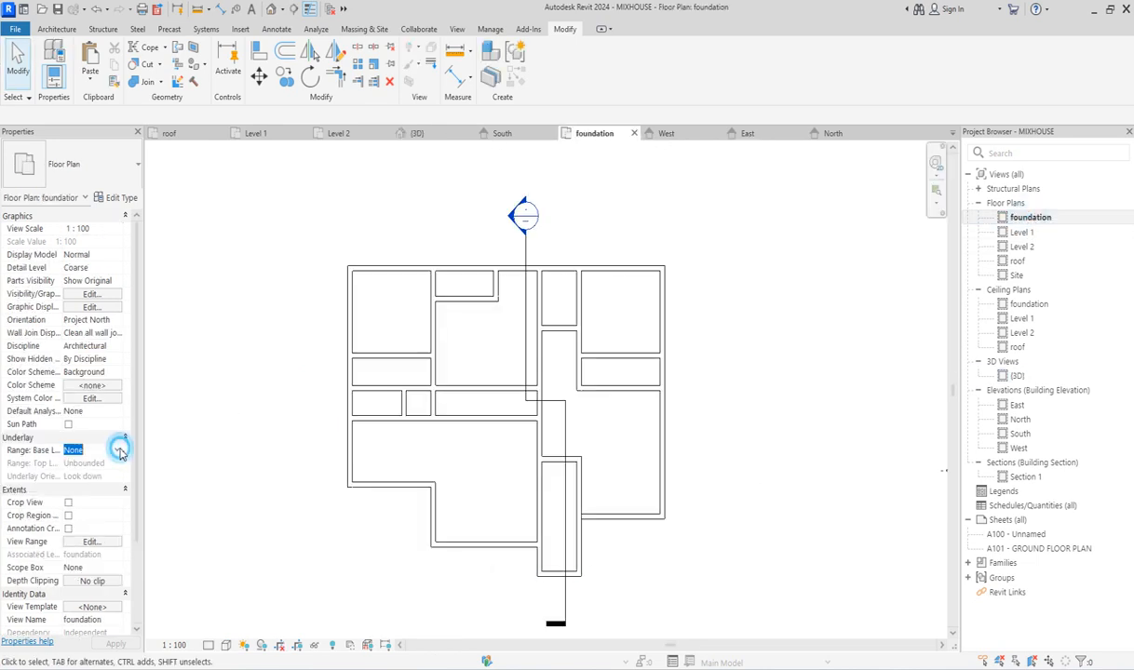
pyautogui.click(120, 451)
pyautogui.click(84, 485)
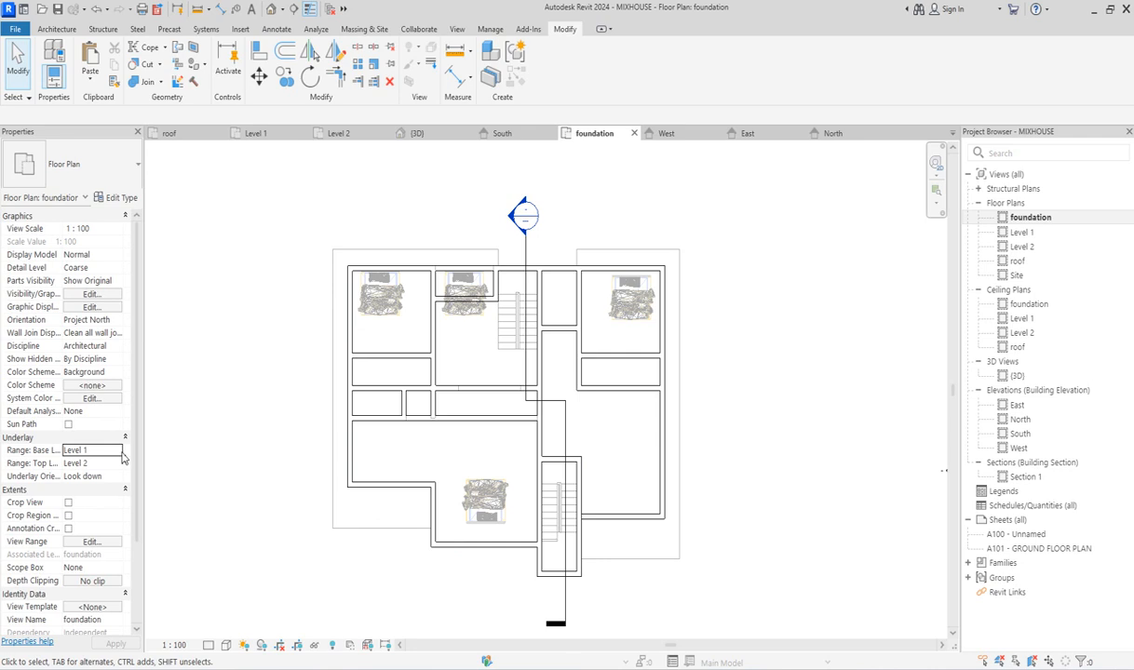
pyautogui.click(119, 450)
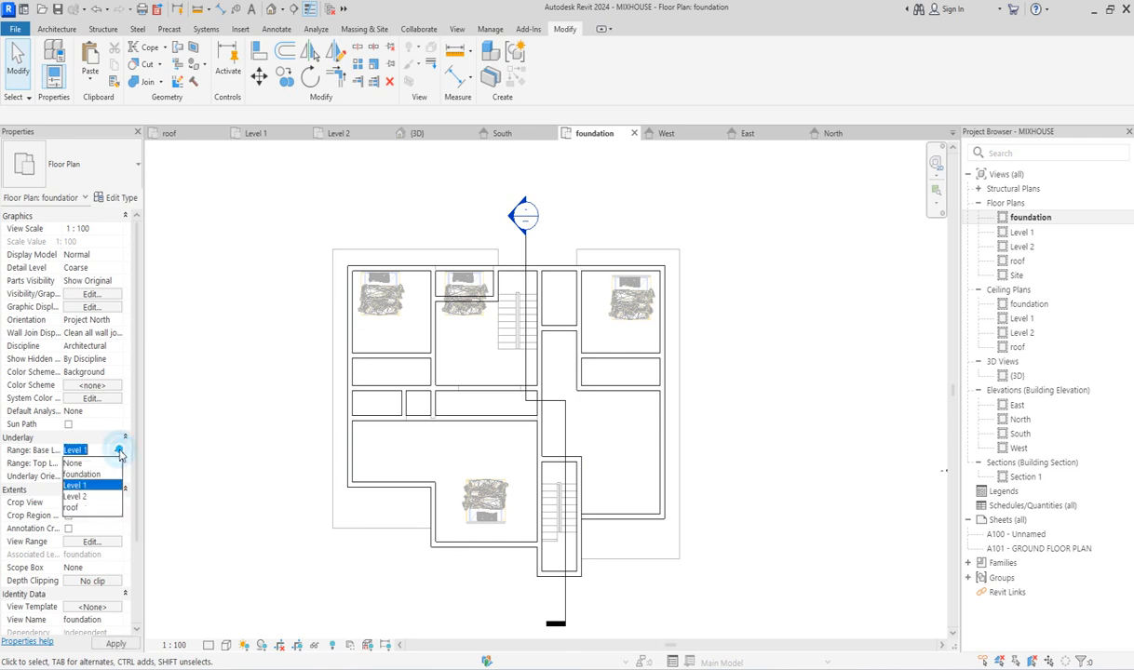
pyautogui.click(85, 498)
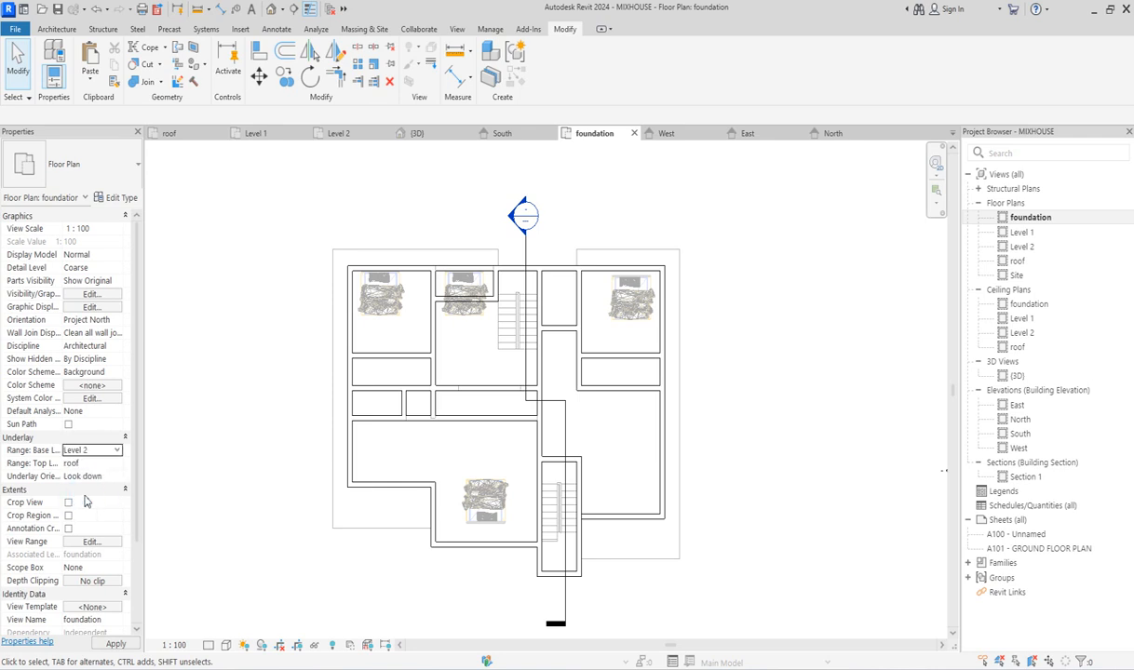
pyautogui.click(119, 451)
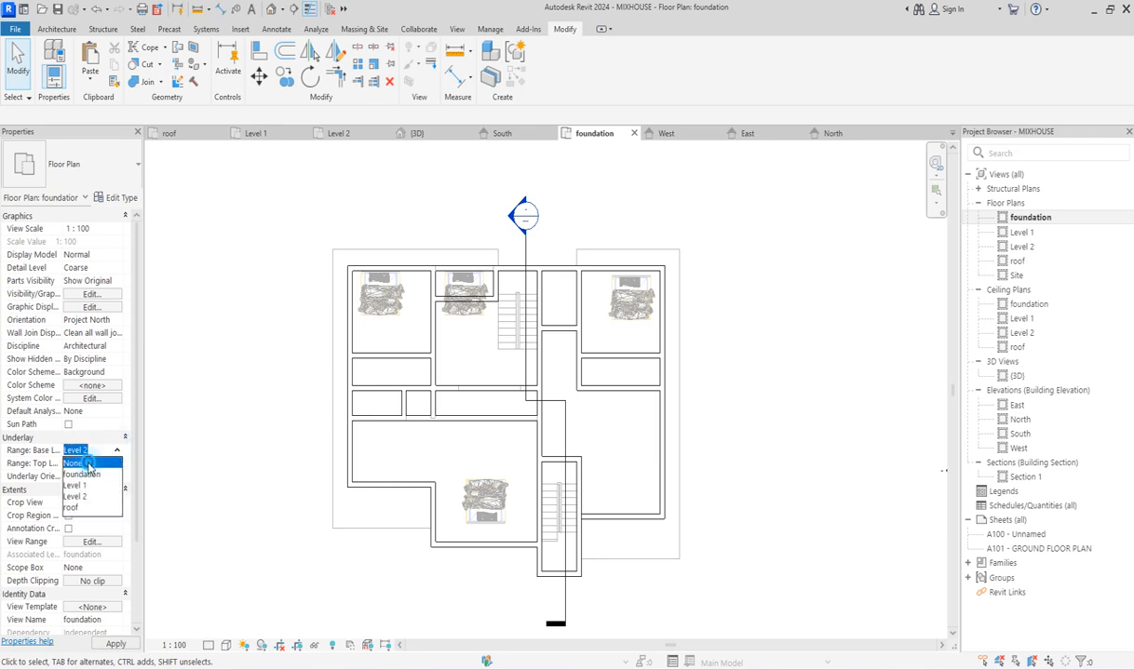
pyautogui.click(77, 463)
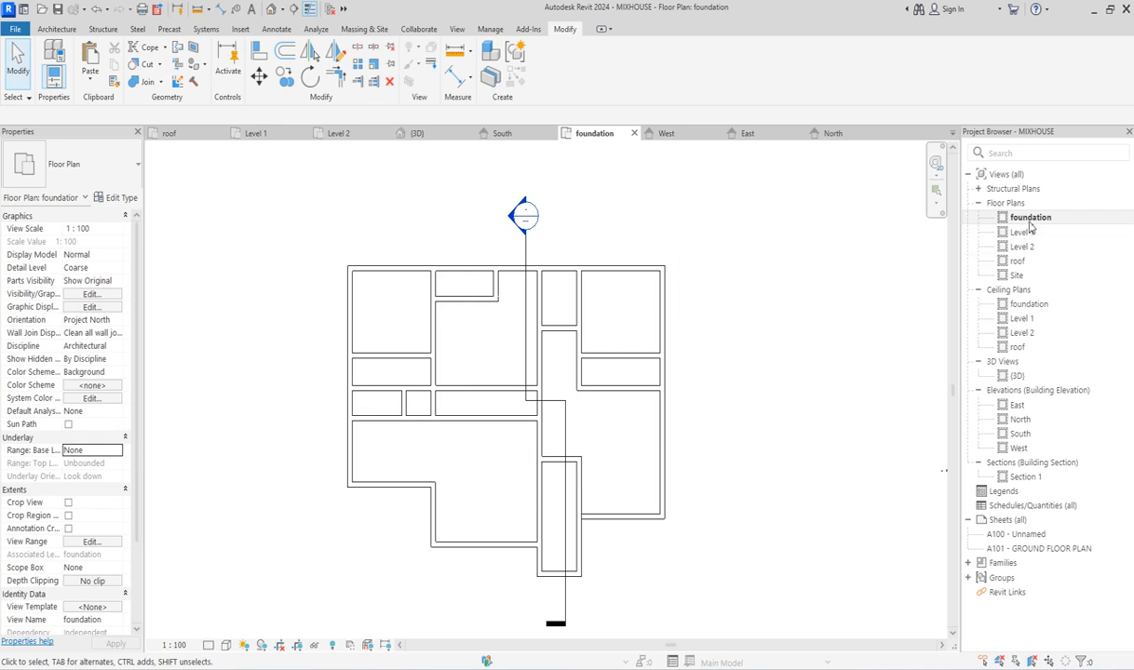
# Draw two Generic - 200mm foundation walls enclosing the south-east porch, from the south wall down and back to the stairwell wall.
pyautogui.click(603, 514)
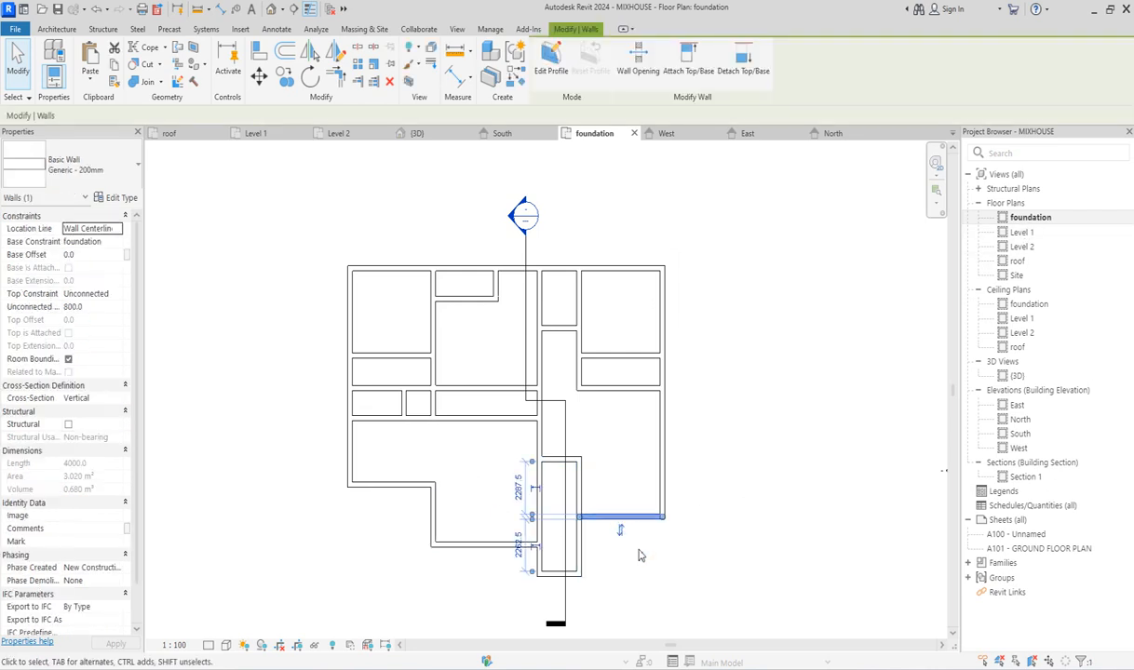
pyautogui.click(490, 76)
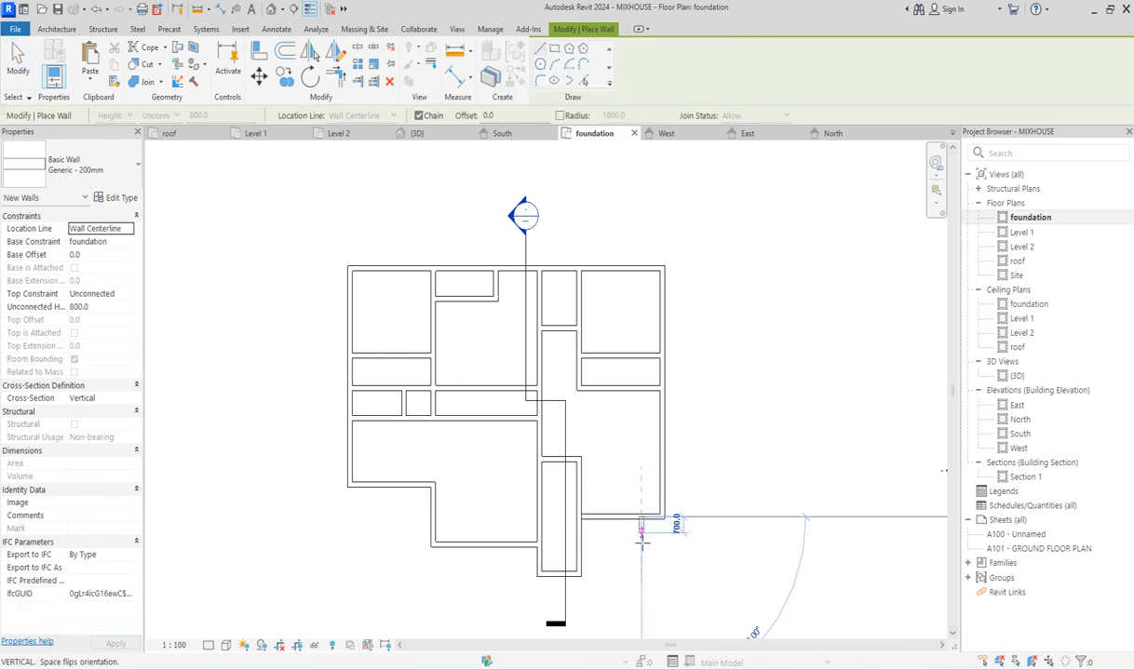
pyautogui.click(642, 516)
pyautogui.click(640, 559)
pyautogui.click(582, 560)
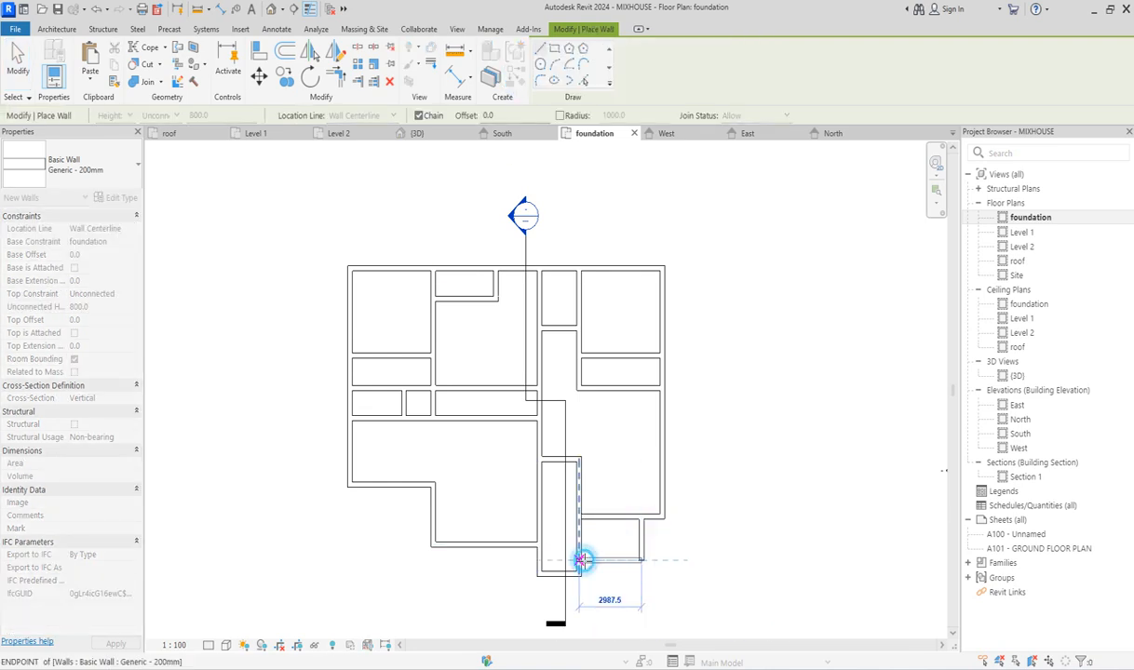
pyautogui.press('Escape')
# Draw an L-shaped foundation wall for the south-west porch, about 2600 mm southward with a short return to the east.
pyautogui.click(403, 484)
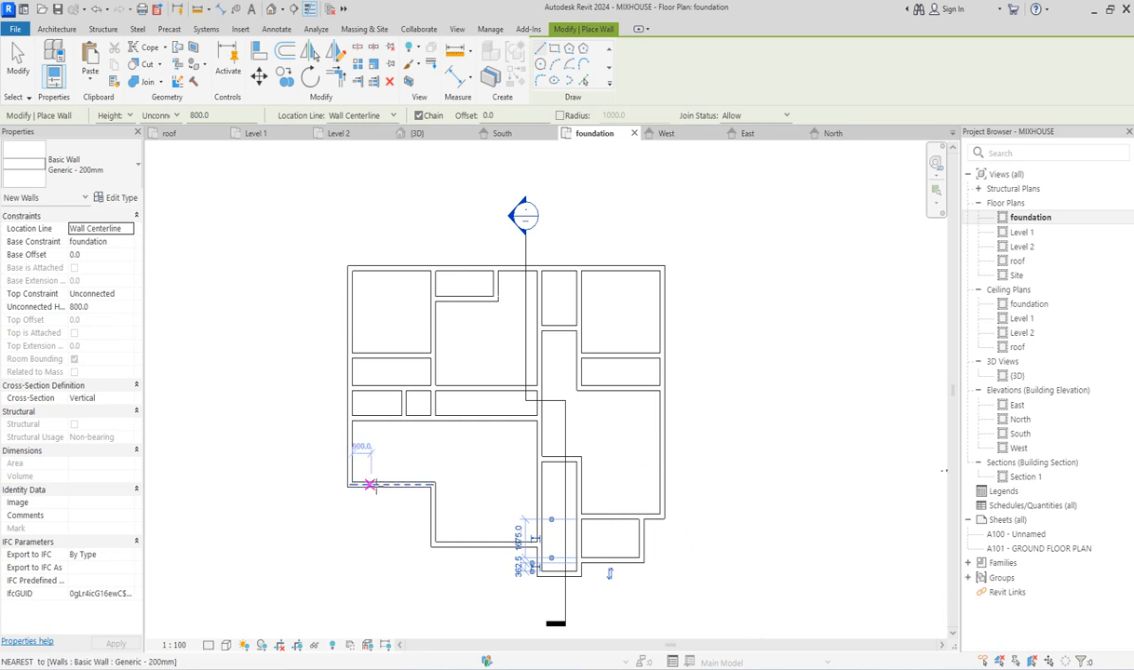
pyautogui.click(376, 485)
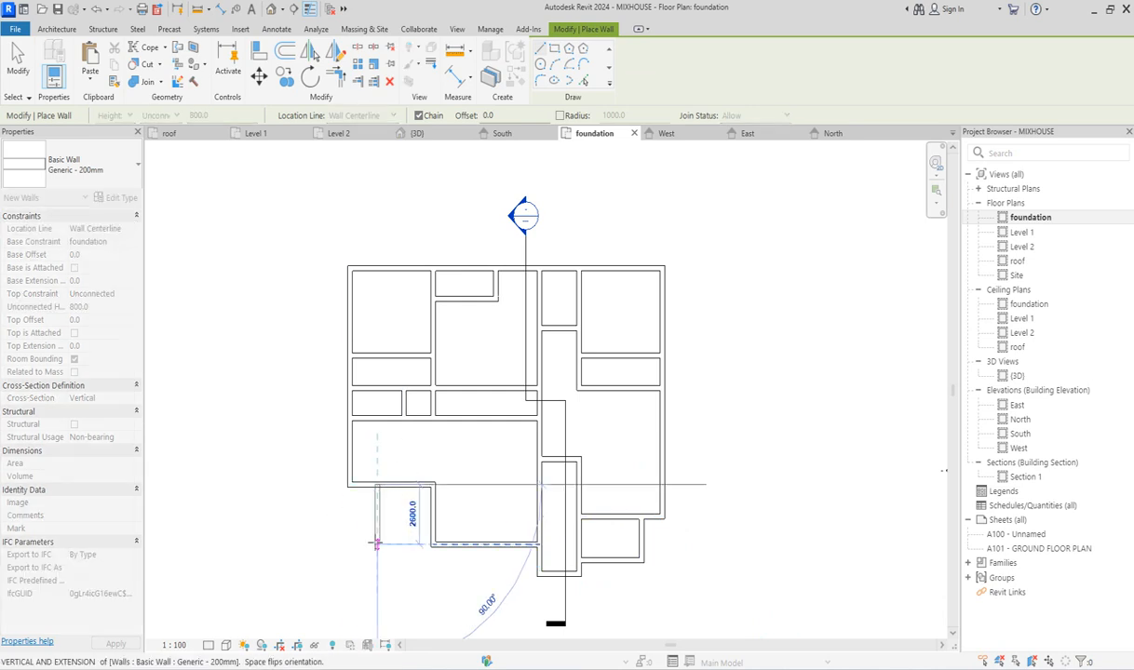
pyautogui.click(376, 545)
pyautogui.click(404, 544)
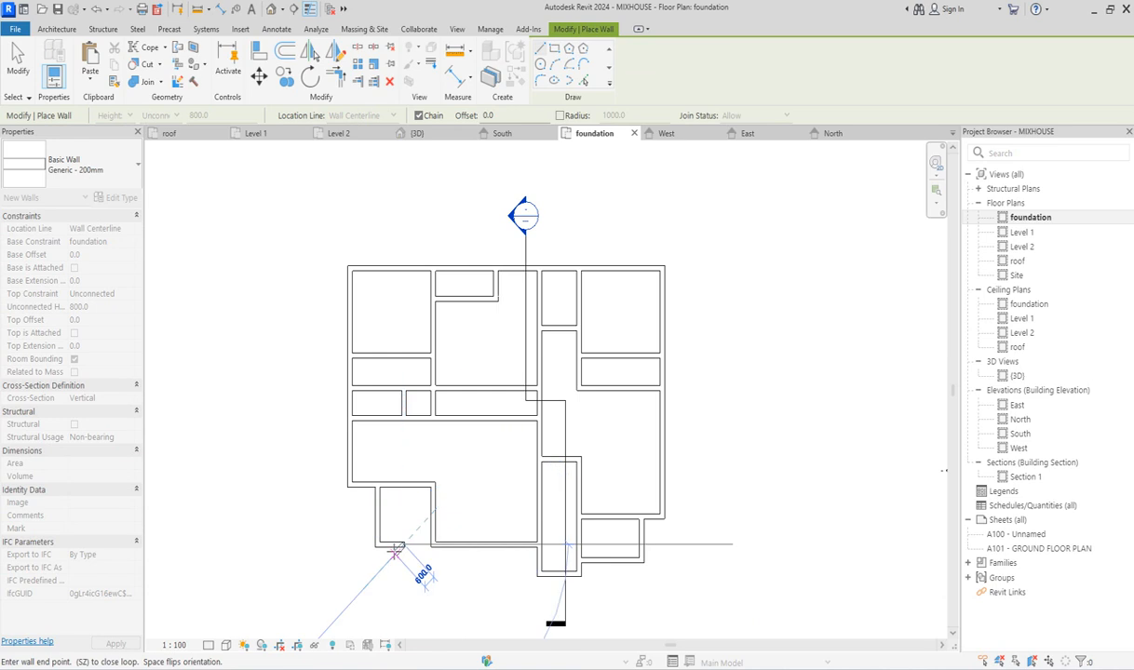
pyautogui.press('Escape')
pyautogui.press('Escape')
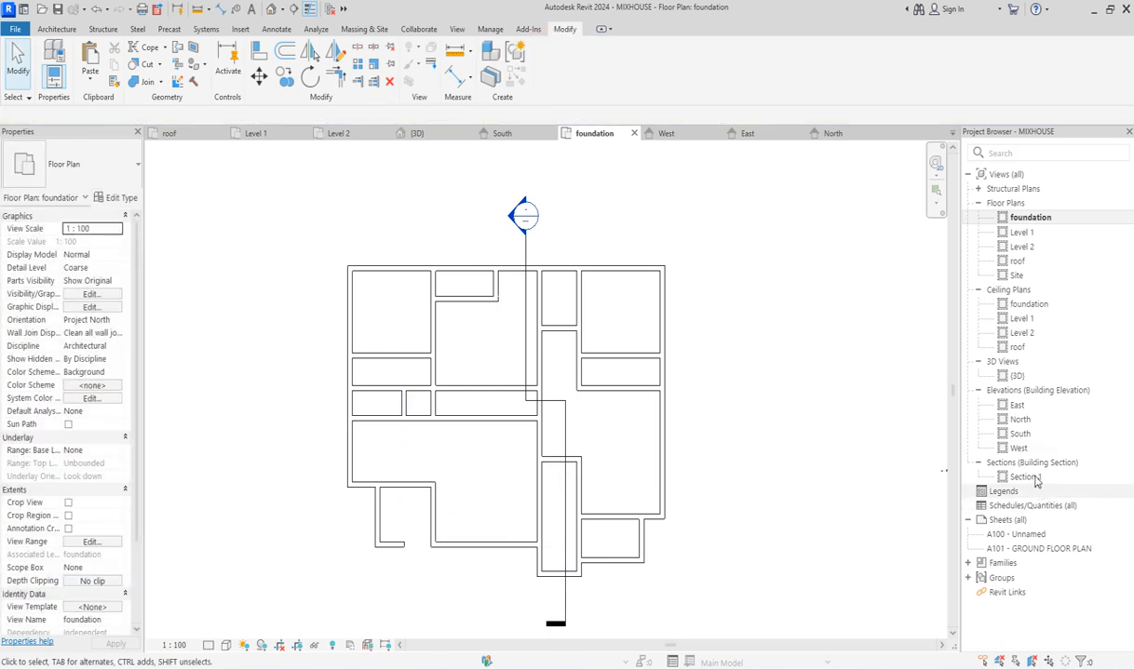
# In the 3D view, align the south-west porch's two foundation walls with the side and front faces of the porch slab.
pyautogui.doubleClick(1017, 375)
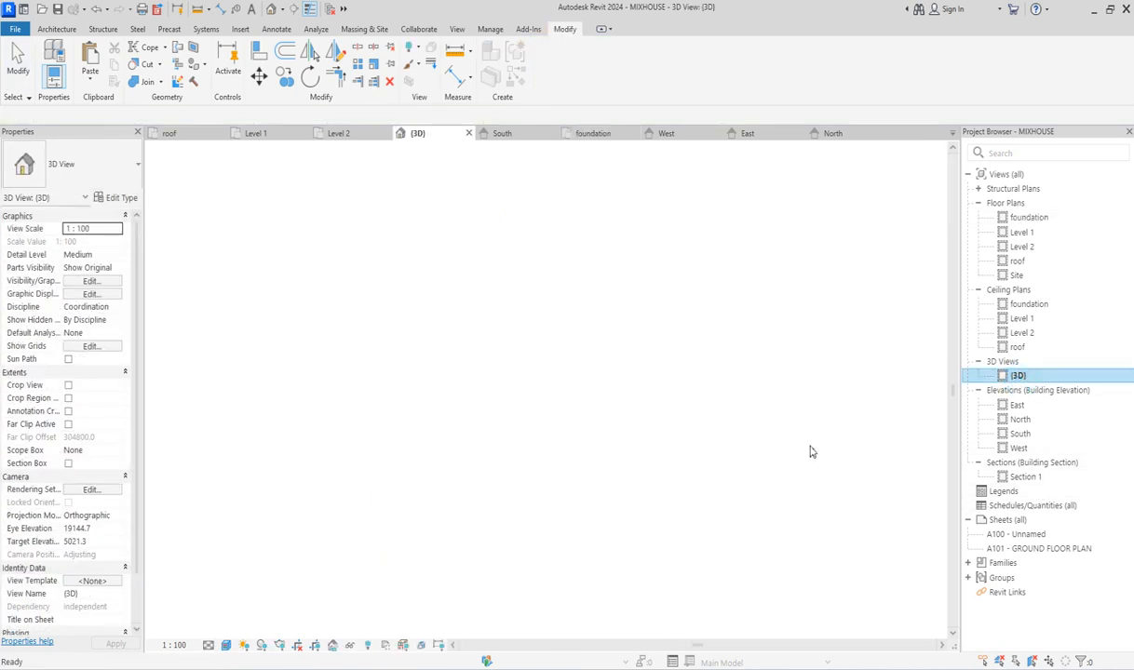
pyautogui.scroll(4, 558, 562)
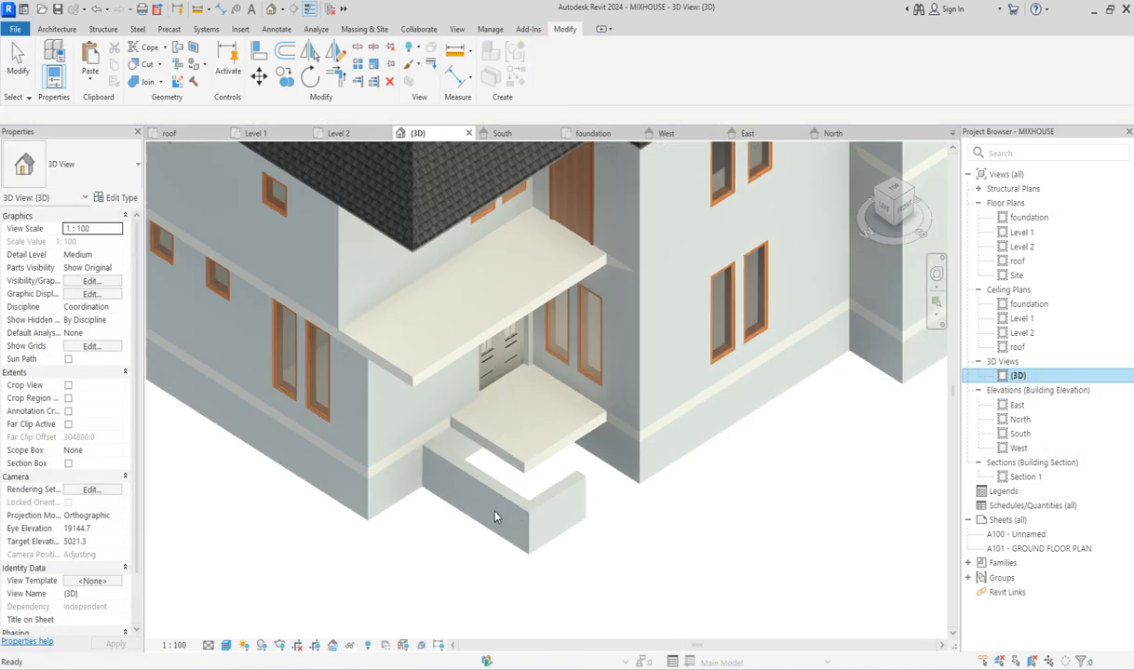
pyautogui.click(263, 54)
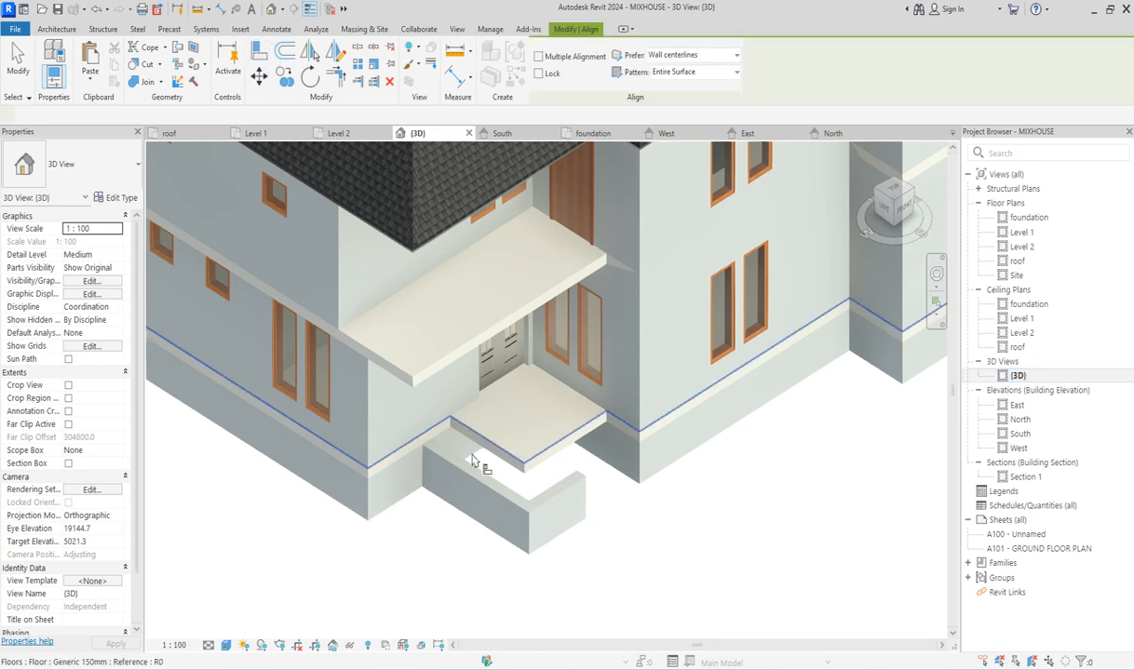
pyautogui.scroll(4, 466, 428)
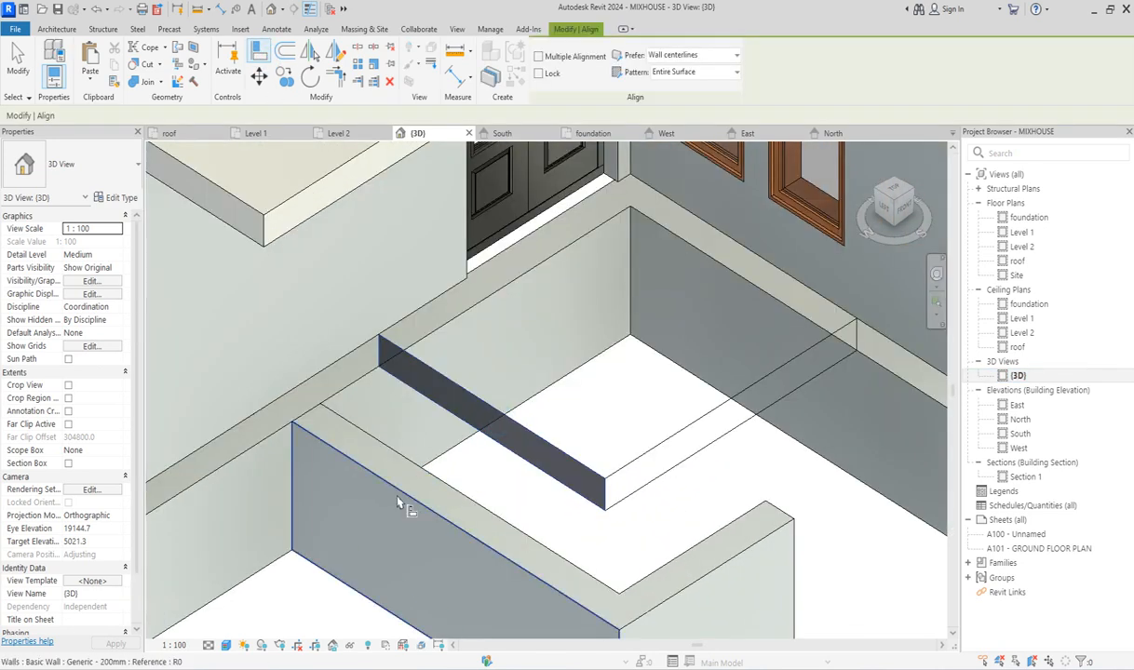
pyautogui.click(377, 473)
pyautogui.click(739, 402)
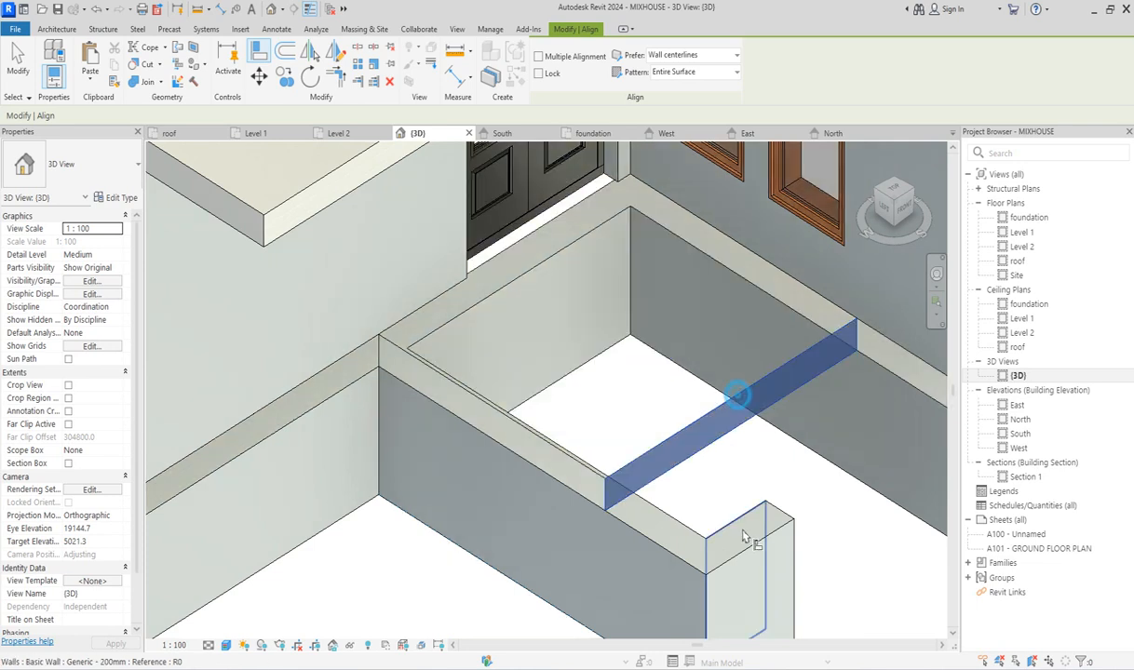
pyautogui.scroll(-5, 760, 547)
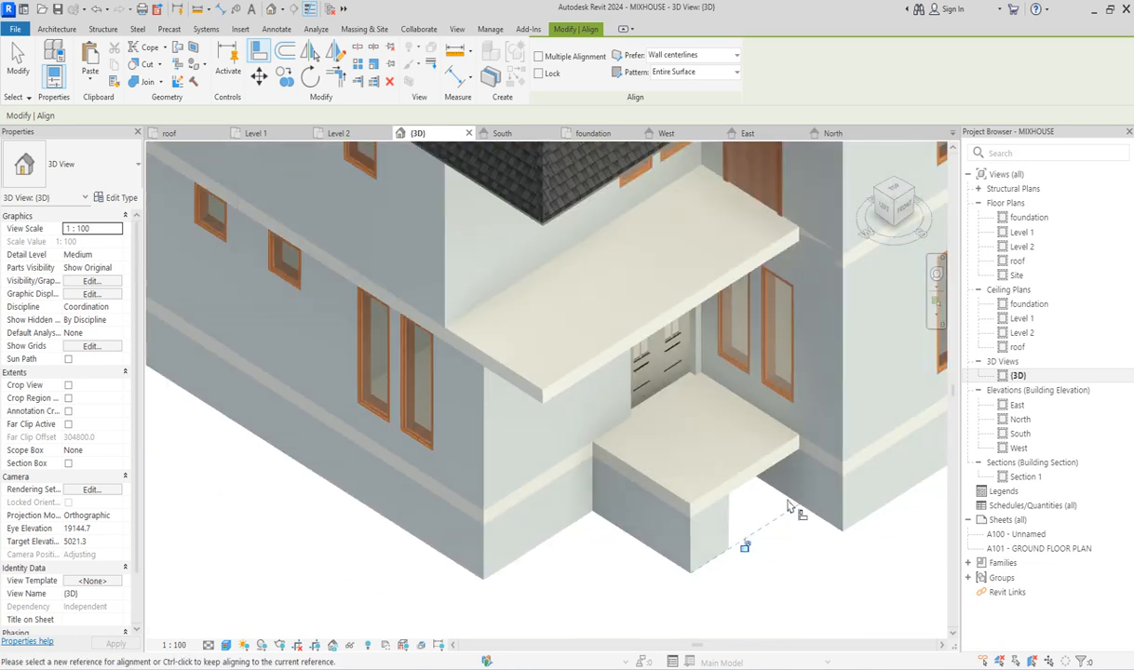
# Align the south-east porch's two foundation walls with the front and side faces of the porch slab in the 3D view.
pyautogui.scroll(-5, 803, 503)
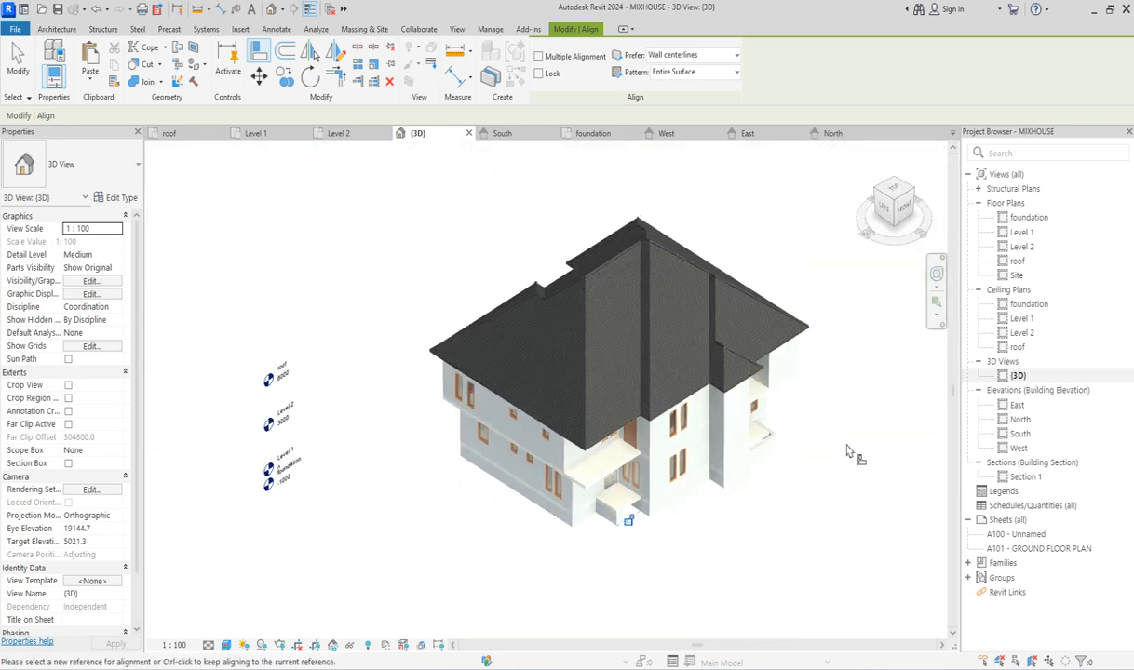
pyautogui.scroll(2, 820, 452)
pyautogui.scroll(3, 819, 452)
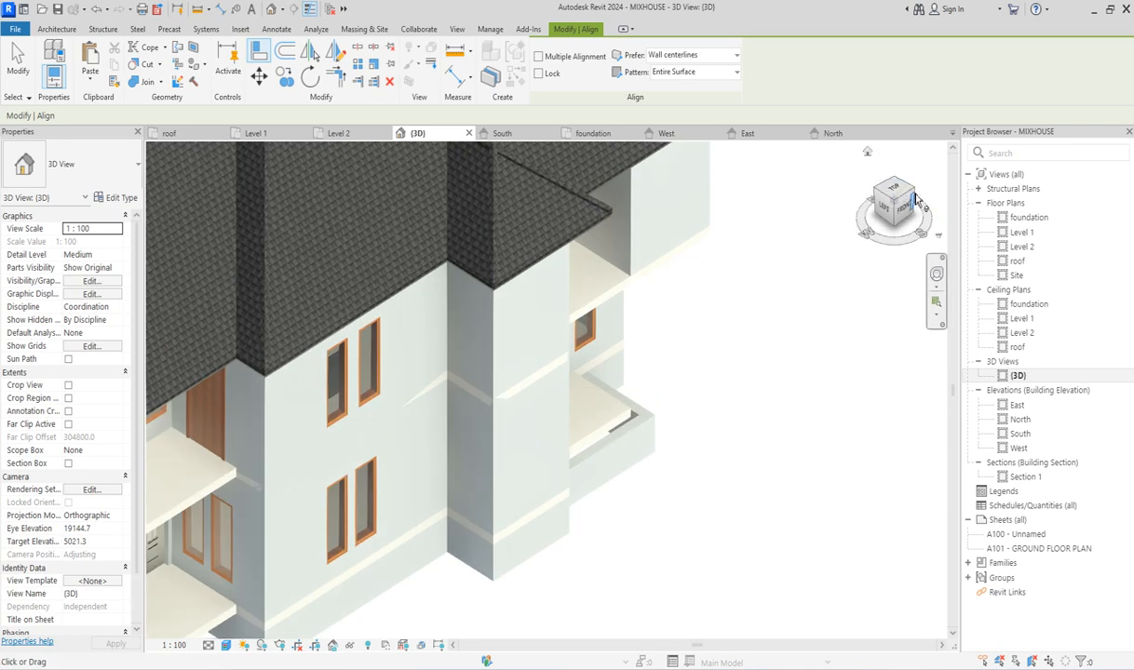
pyautogui.click(917, 196)
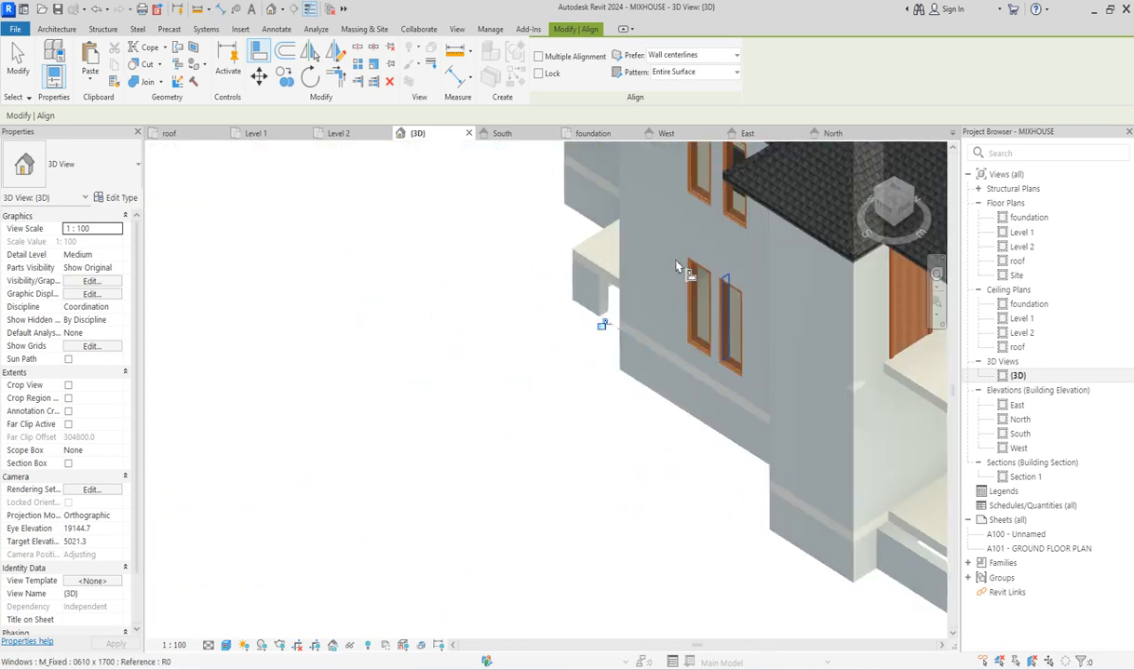
pyautogui.scroll(4, 613, 290)
pyautogui.scroll(-4, 374, 331)
pyautogui.scroll(1, 585, 369)
pyautogui.scroll(4, 588, 372)
pyautogui.scroll(2, 680, 367)
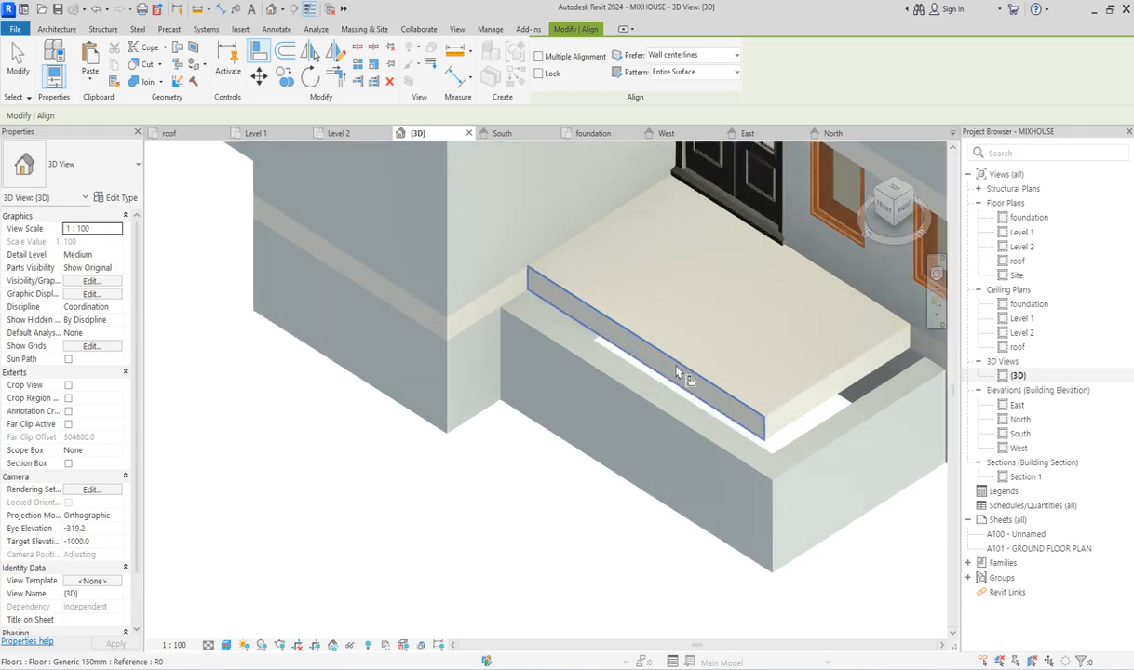
pyautogui.click(657, 400)
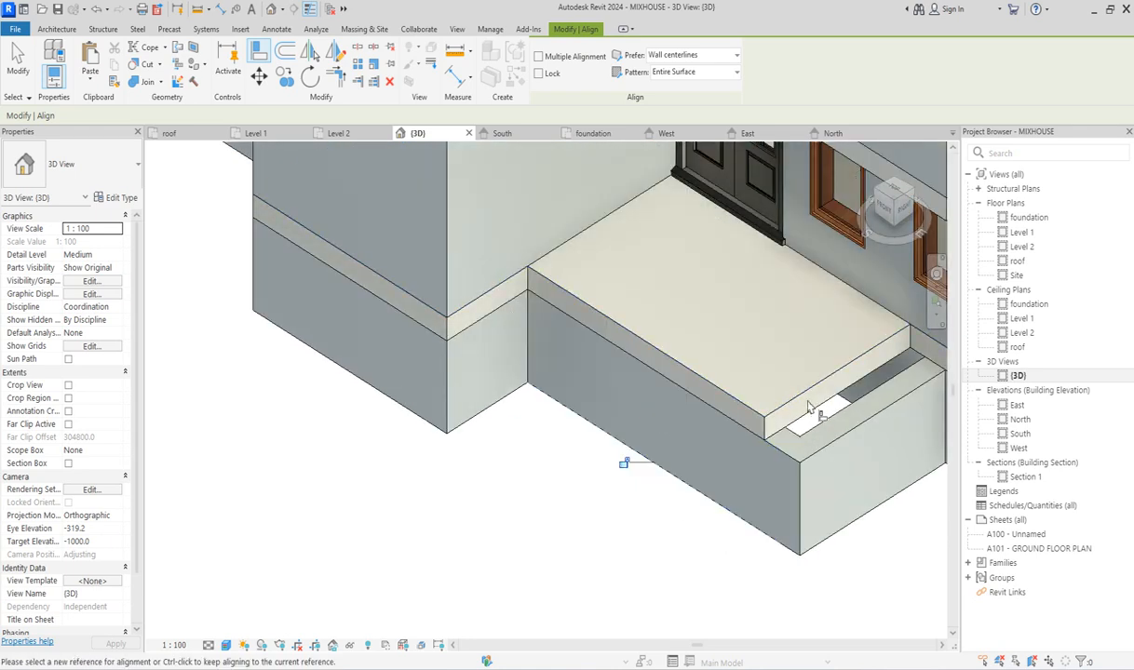
pyautogui.click(806, 392)
pyautogui.click(848, 436)
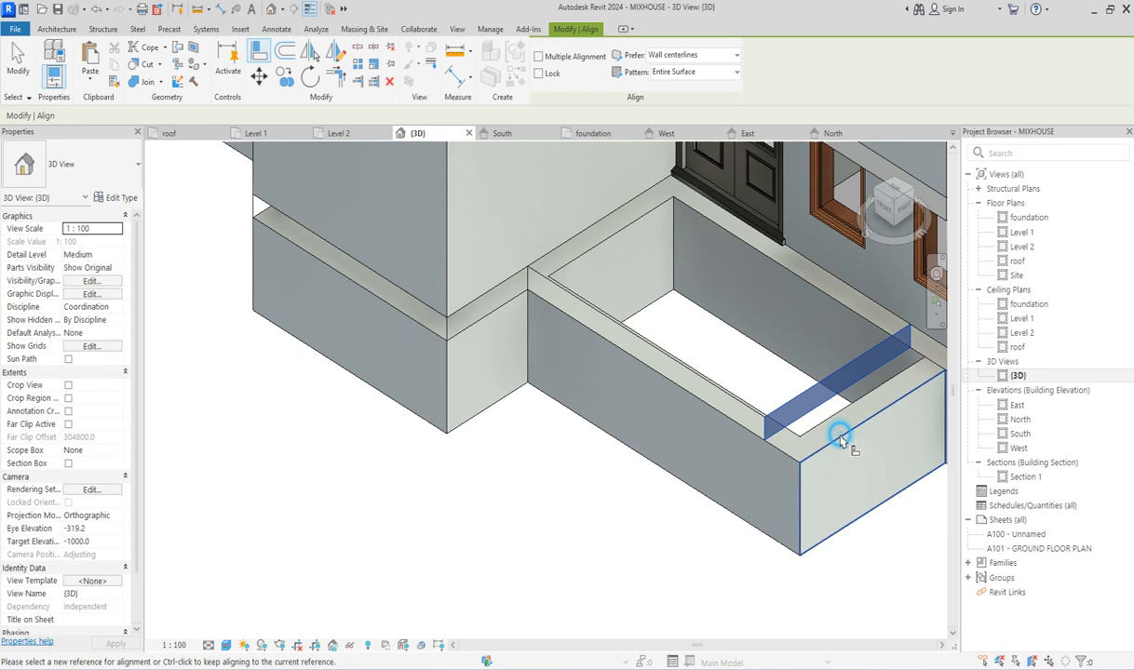
pyautogui.scroll(-4, 836, 446)
pyautogui.scroll(-4, 642, 503)
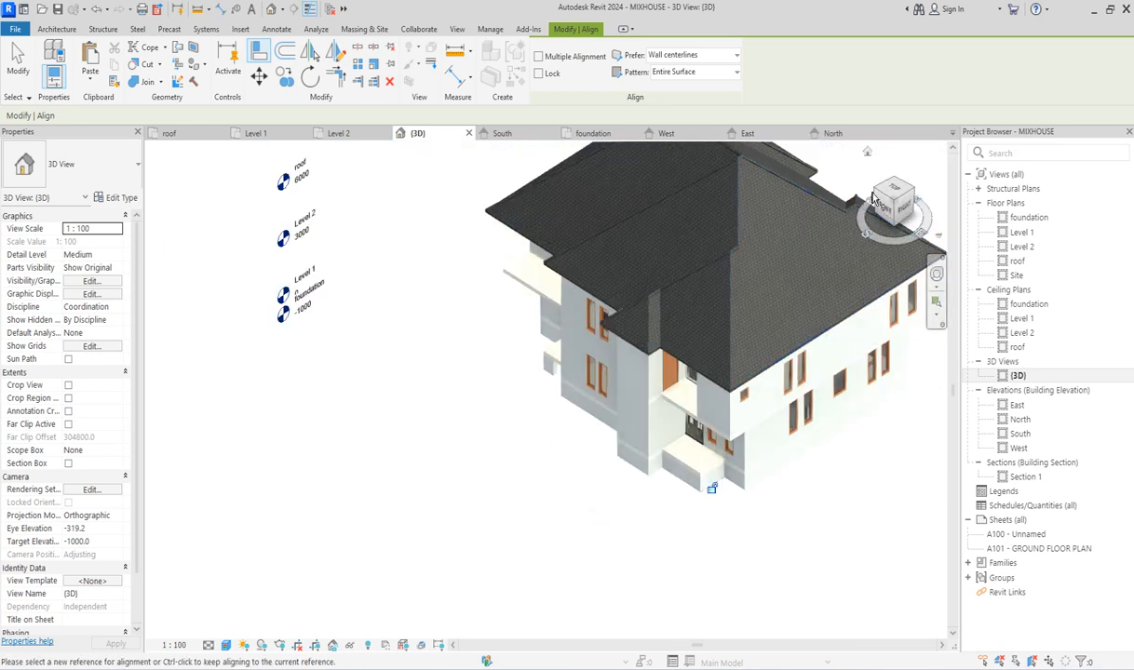
# Extend the short front foundation wall of the south-west porch to meet the adjacent house foundation wall.
pyautogui.scroll(6, 756, 294)
pyautogui.scroll(-4, 716, 235)
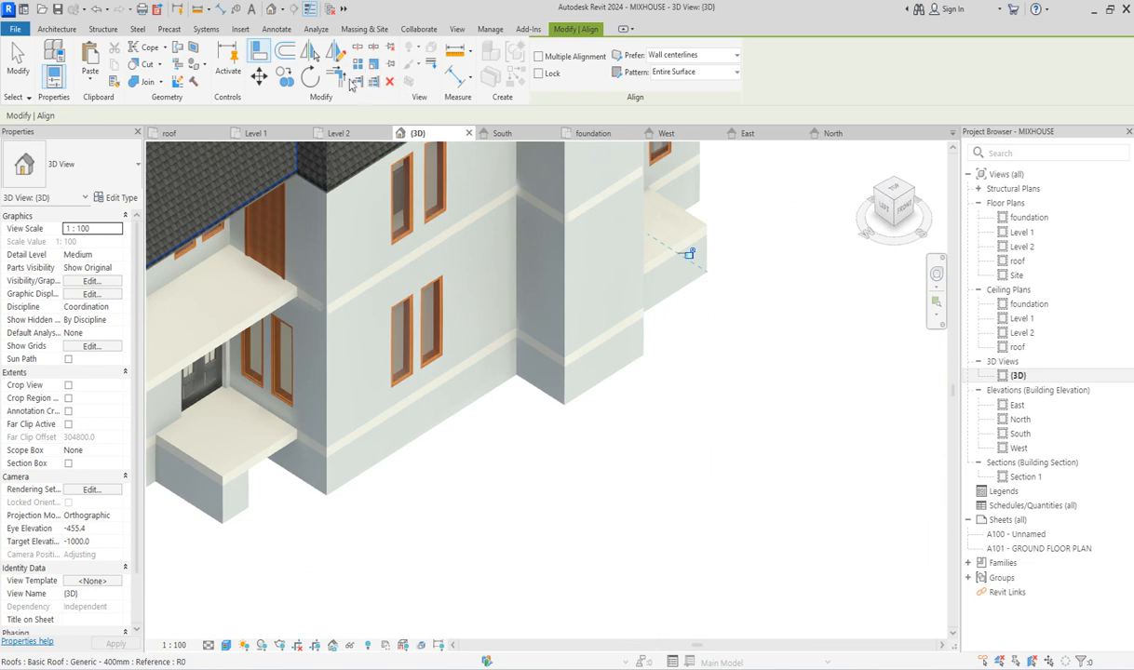
pyautogui.click(335, 76)
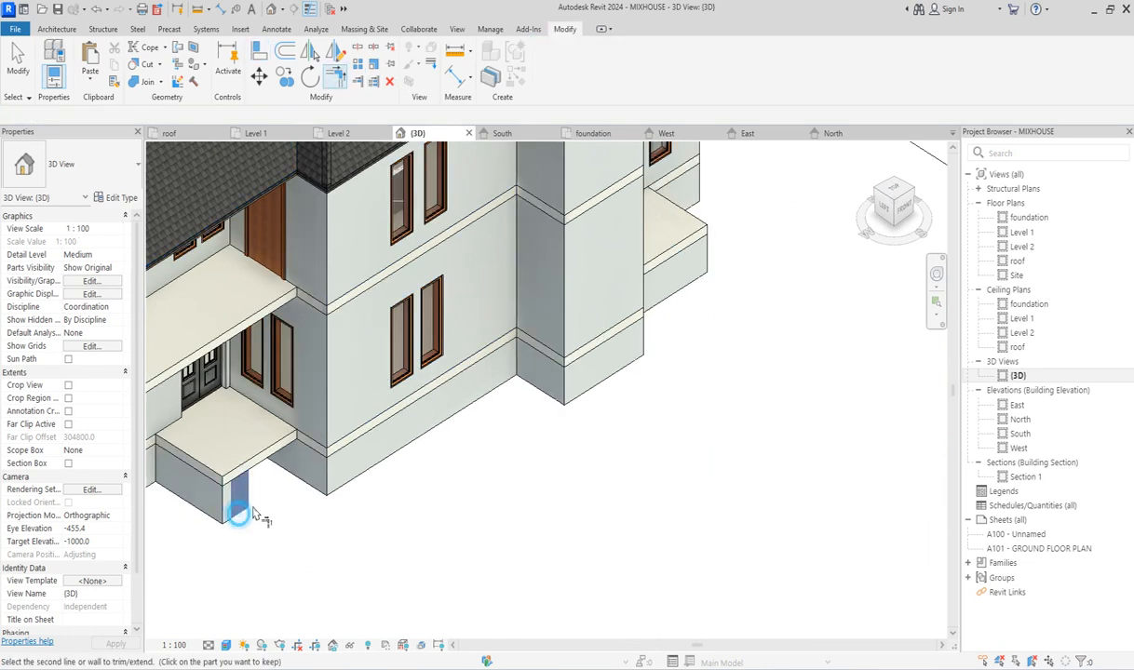
pyautogui.click(374, 81)
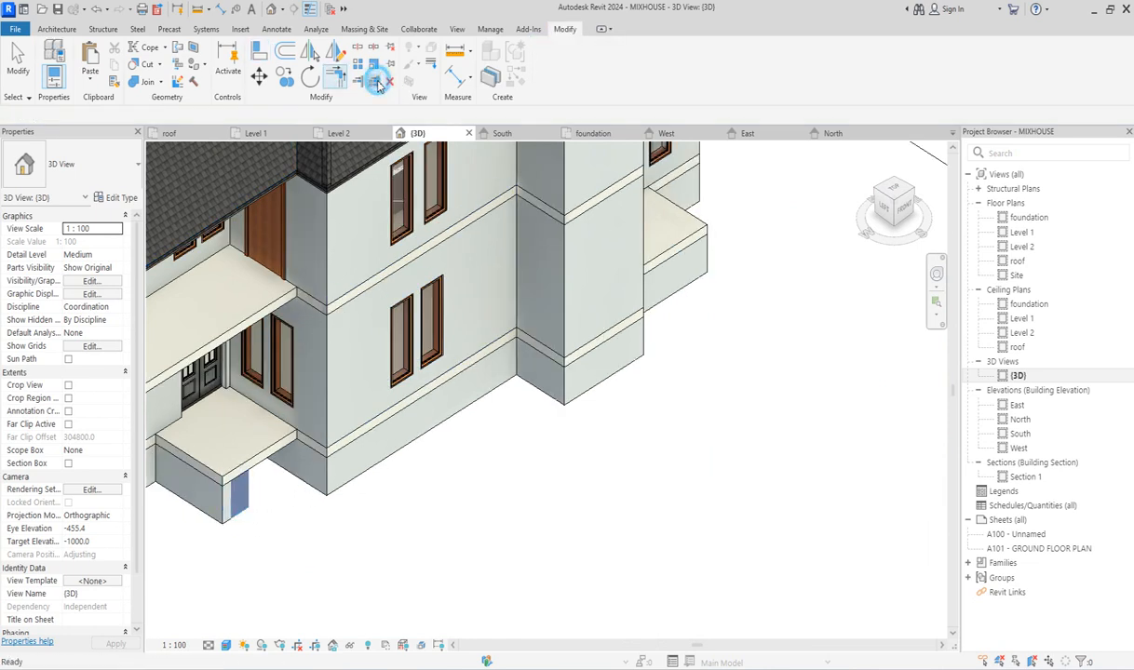
pyautogui.click(299, 480)
pyautogui.click(231, 510)
pyautogui.scroll(-3, 511, 518)
pyautogui.press('Escape')
pyautogui.press('Escape')
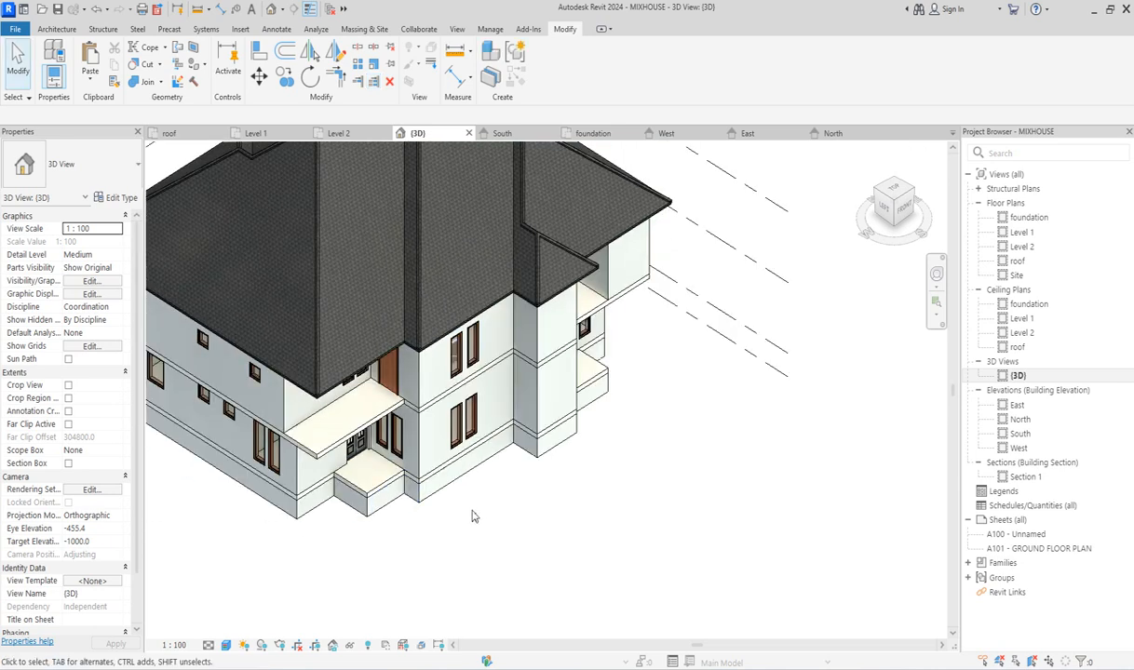
# Examine the south-west porch's foundation walls in the 3D view and open the Level 1 floor plan.
pyautogui.scroll(3, 438, 520)
pyautogui.scroll(-4, 413, 518)
pyautogui.scroll(3, 414, 521)
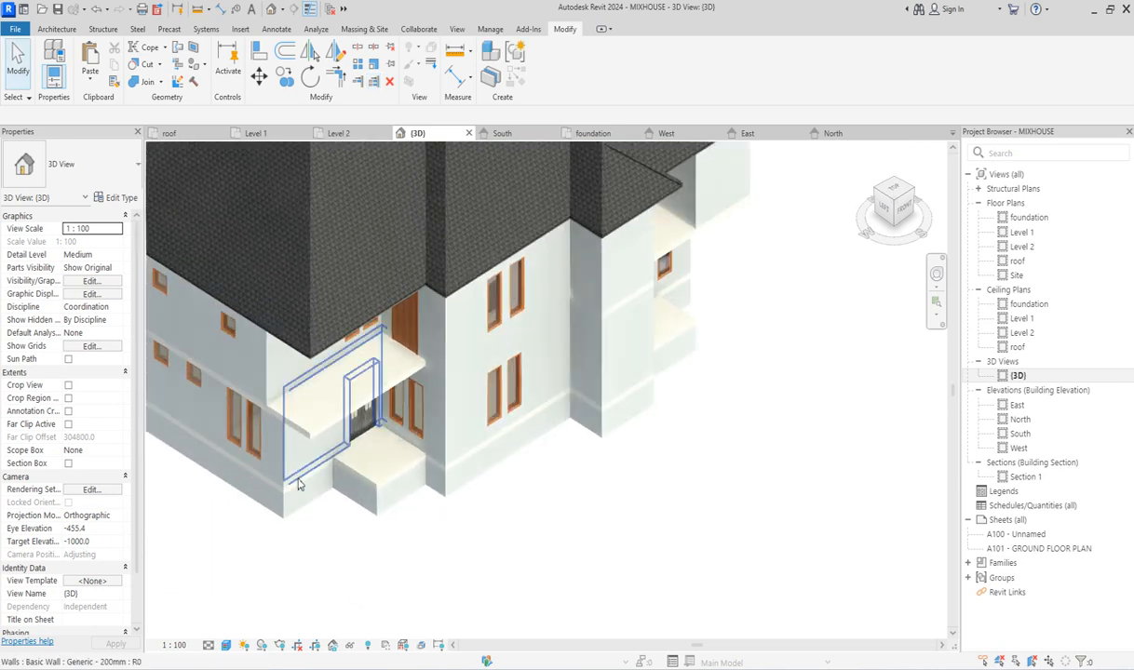
pyautogui.scroll(2, 410, 523)
pyautogui.scroll(-3, 326, 503)
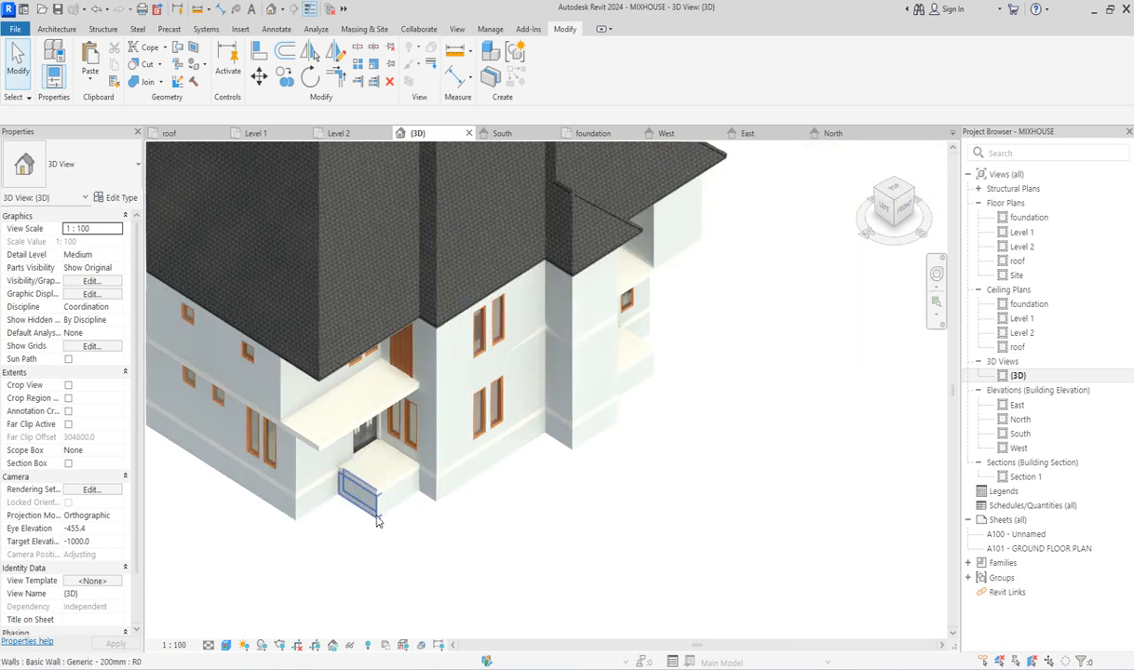
pyautogui.click(1030, 233)
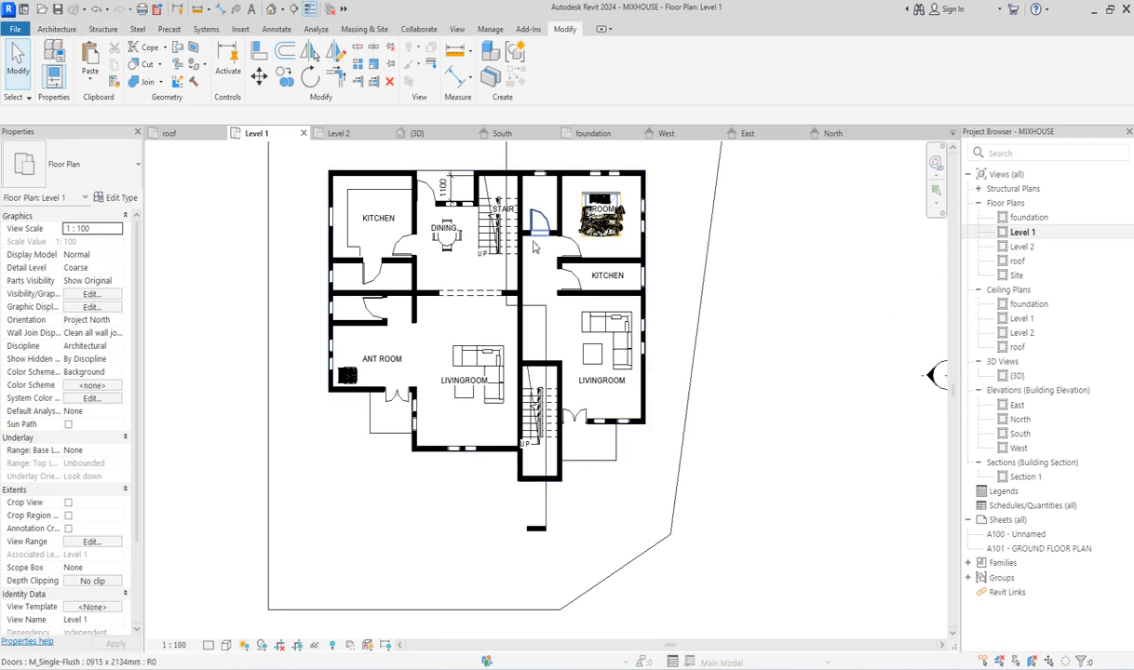
# In the South elevation, create an in-place model component in the Casework category named "steps".
pyautogui.doubleClick(1020, 434)
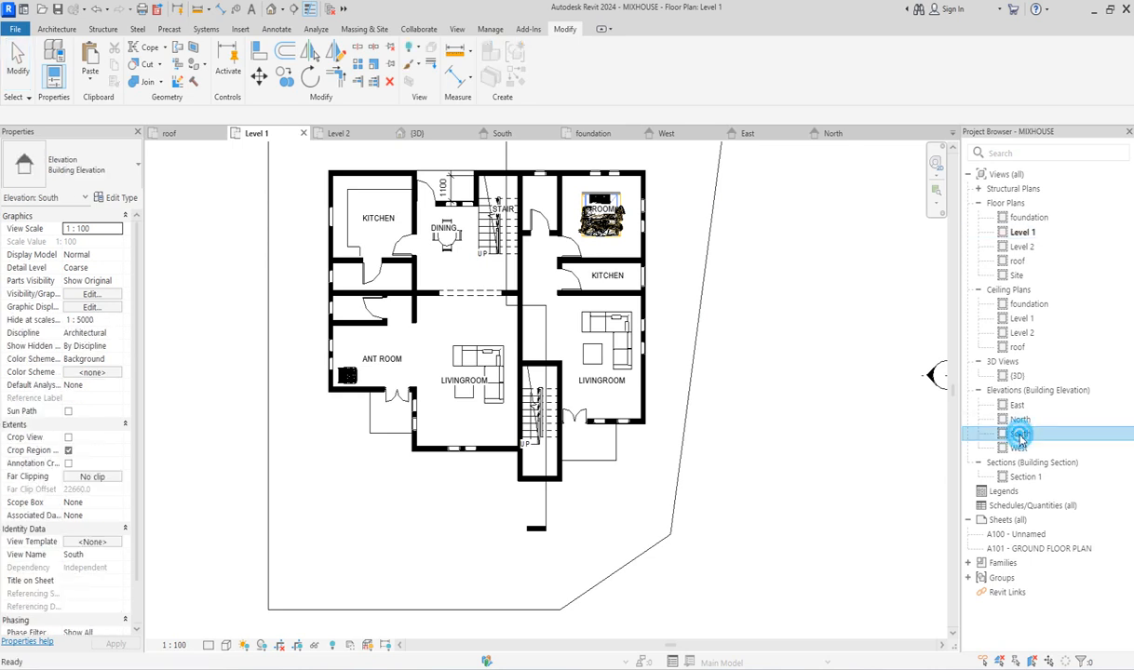
pyautogui.scroll(2, 337, 466)
pyautogui.scroll(1, 337, 466)
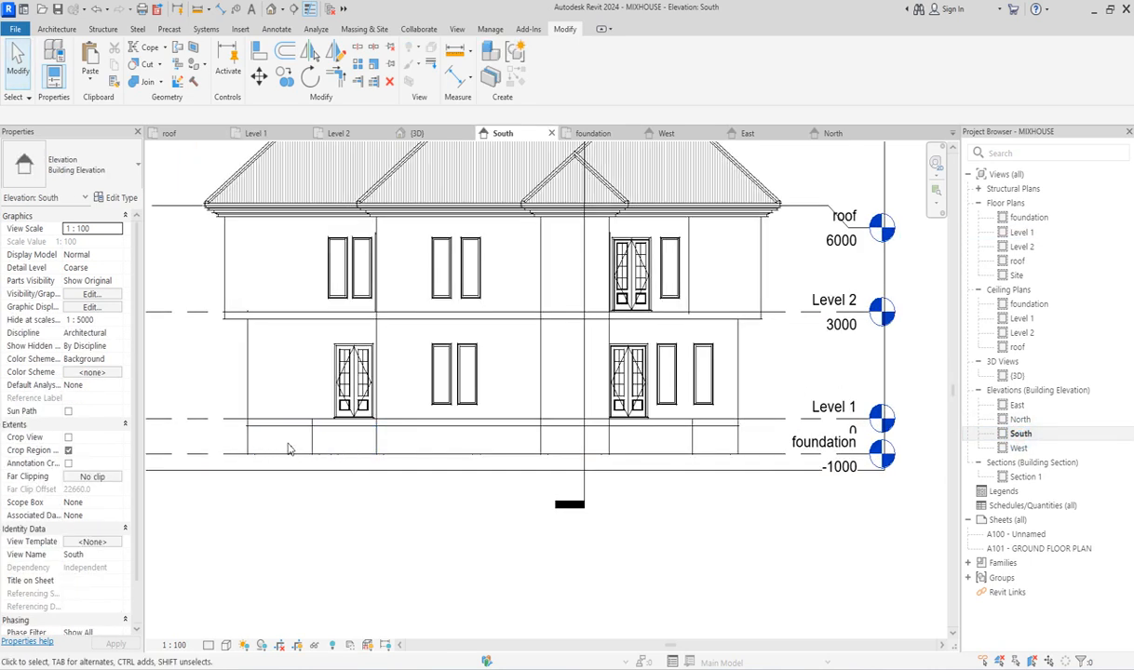
pyautogui.click(53, 30)
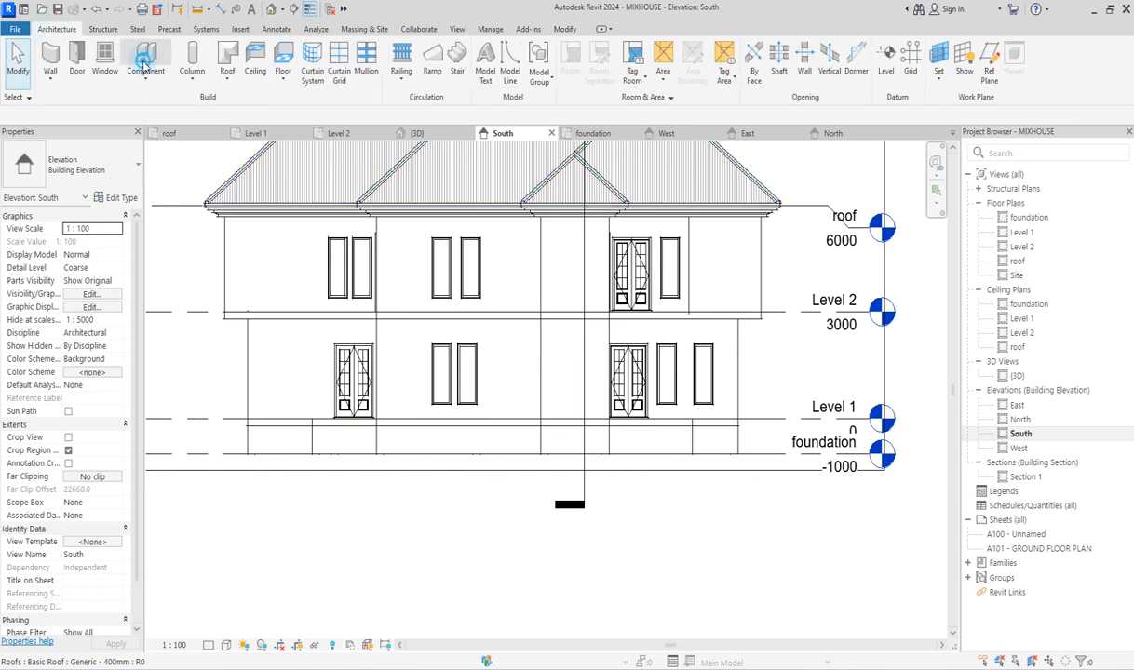
pyautogui.click(139, 61)
pyautogui.click(571, 67)
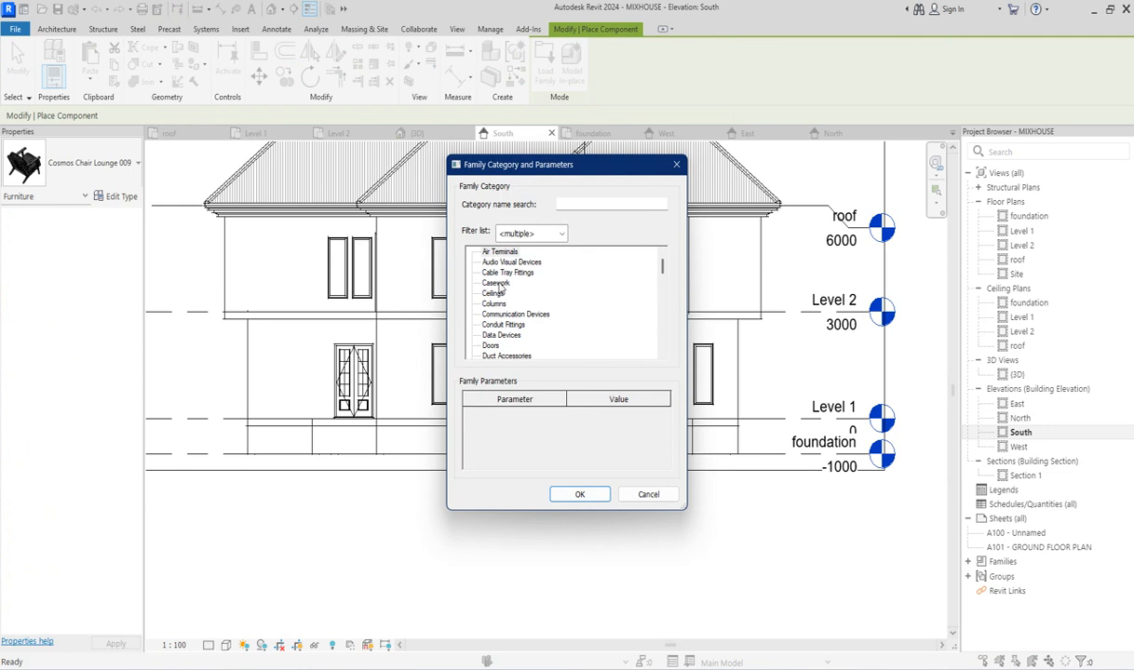
pyautogui.click(579, 494)
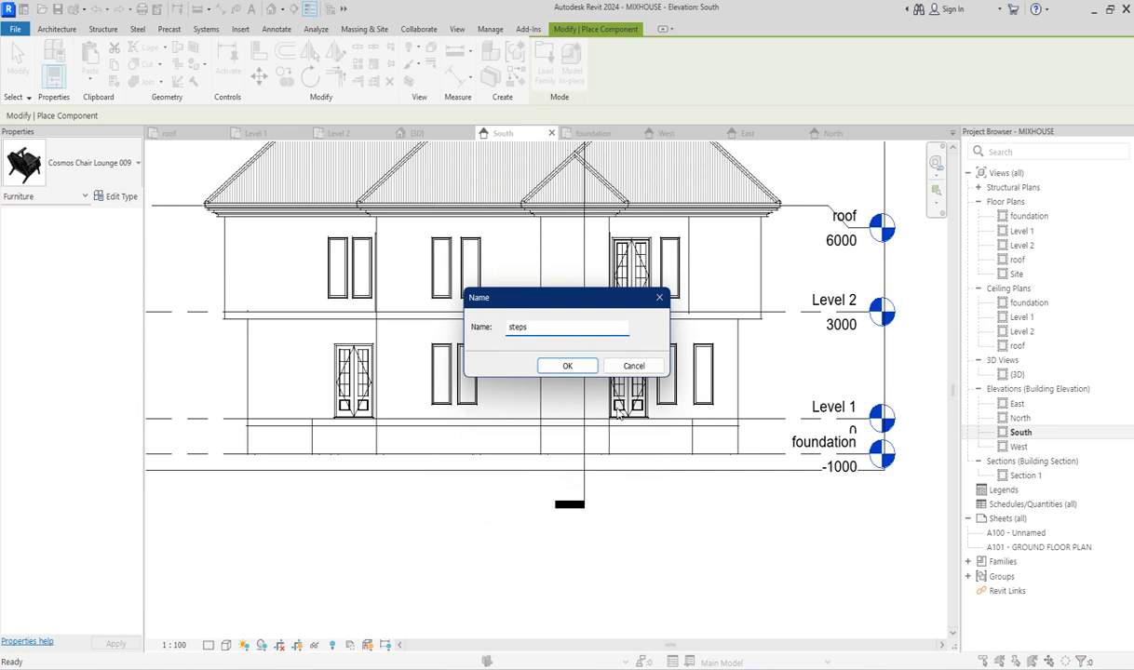
pyautogui.click(565, 367)
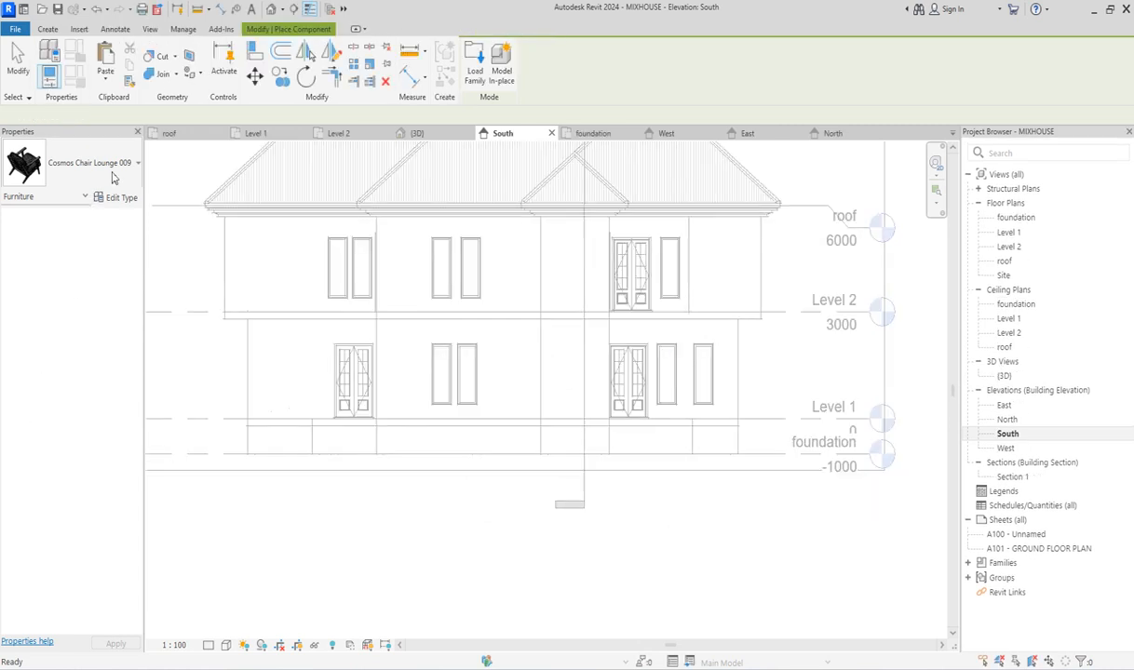
pyautogui.click(47, 29)
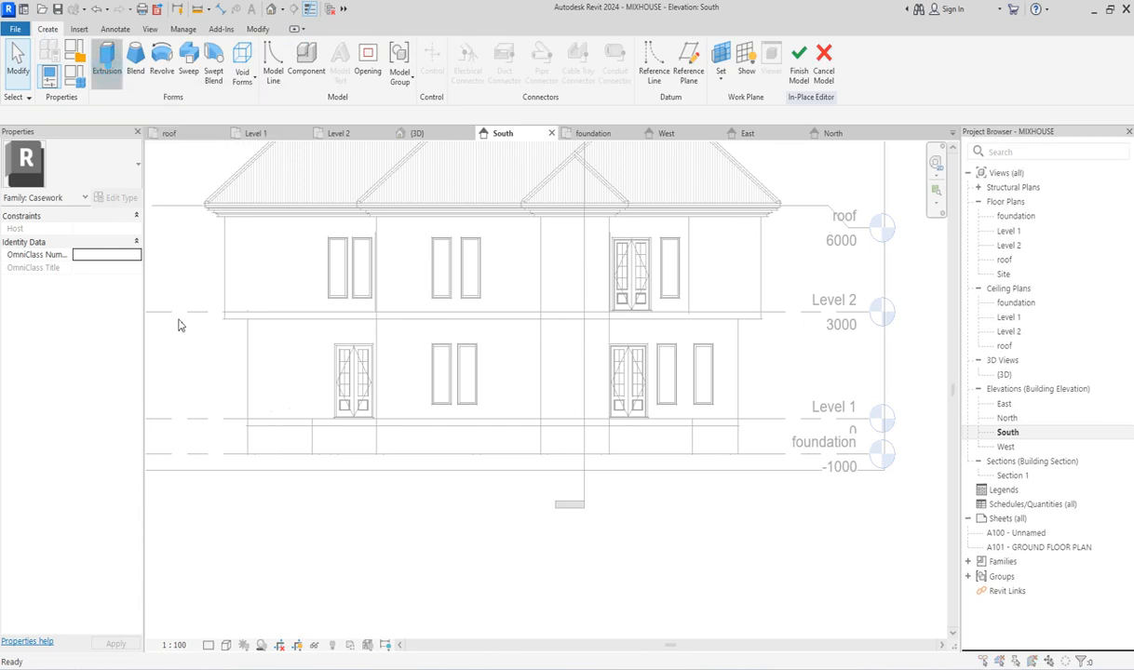
pyautogui.click(533, 431)
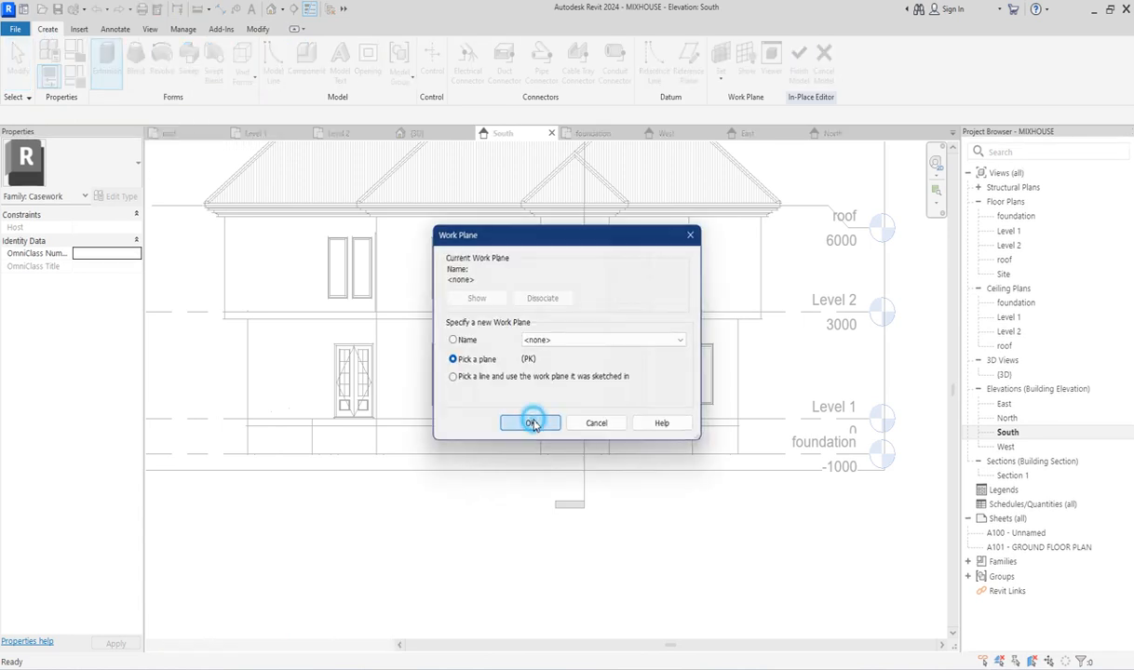
pyautogui.click(343, 426)
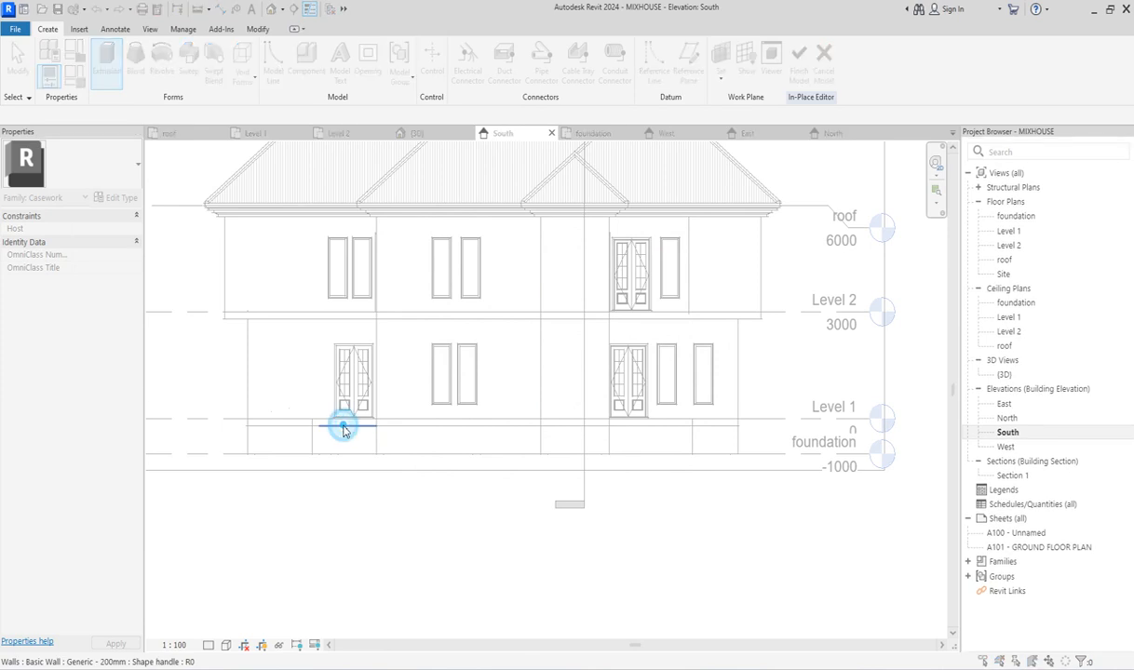
pyautogui.click(667, 181)
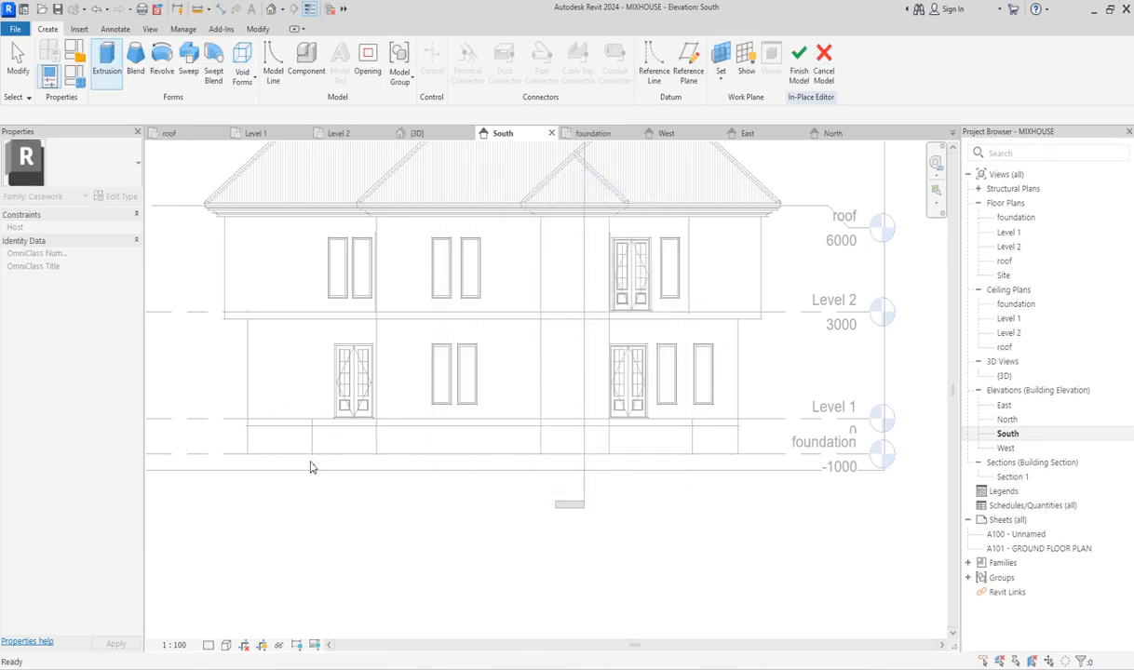
# Start an extrusion using the front face of the south-west porch's foundation wall as its work plane.
pyautogui.click(108, 73)
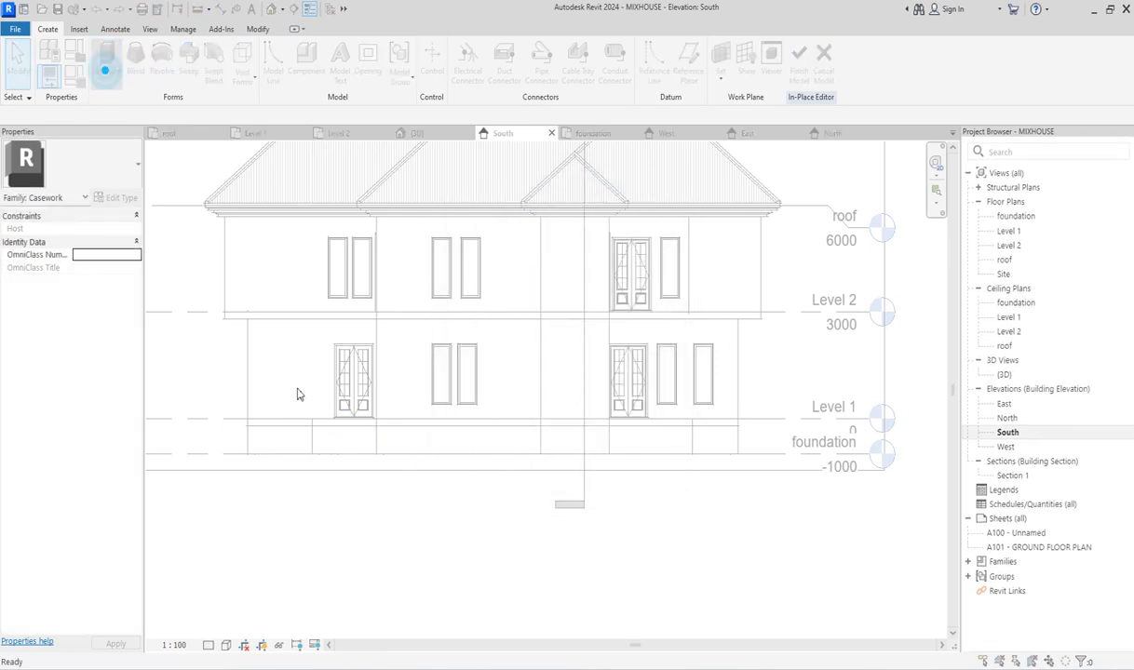
pyautogui.click(526, 425)
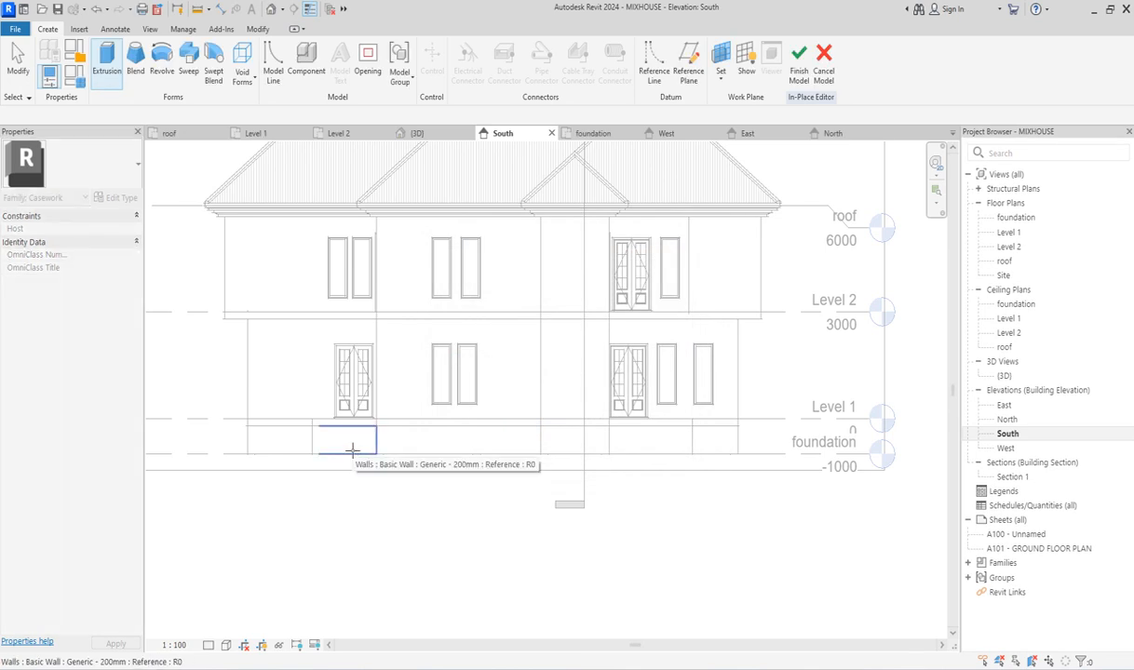
pyautogui.click(352, 451)
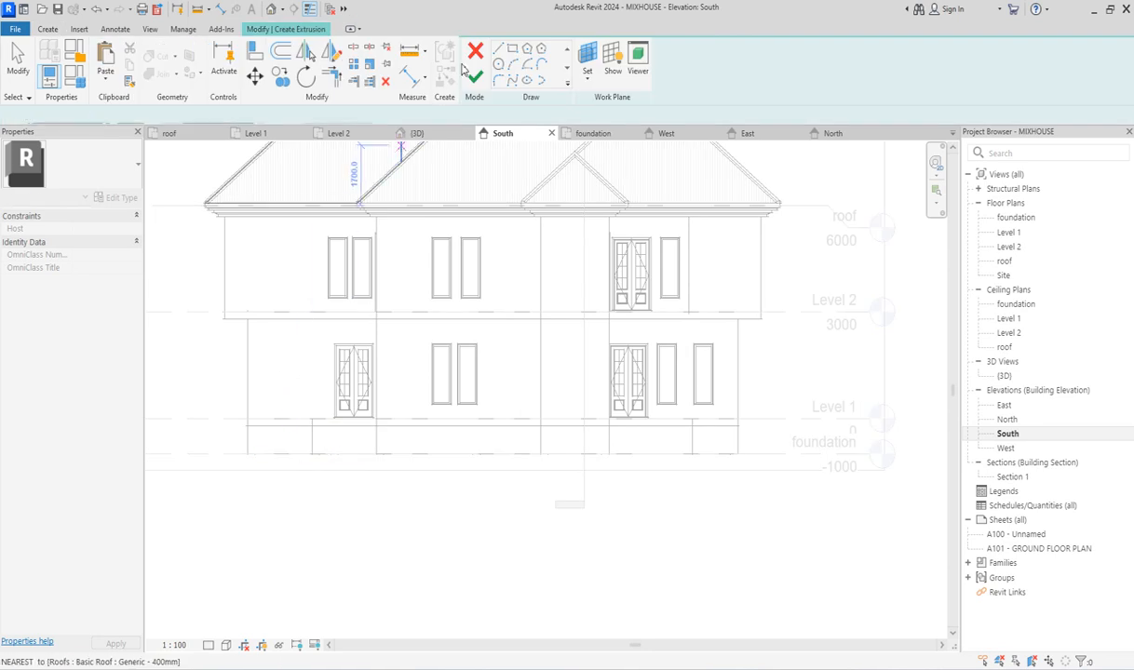
# Sketch a vertical line down the porch foundation's outer edge and a horizontal base line extending outward along the foundation level.
pyautogui.click(500, 50)
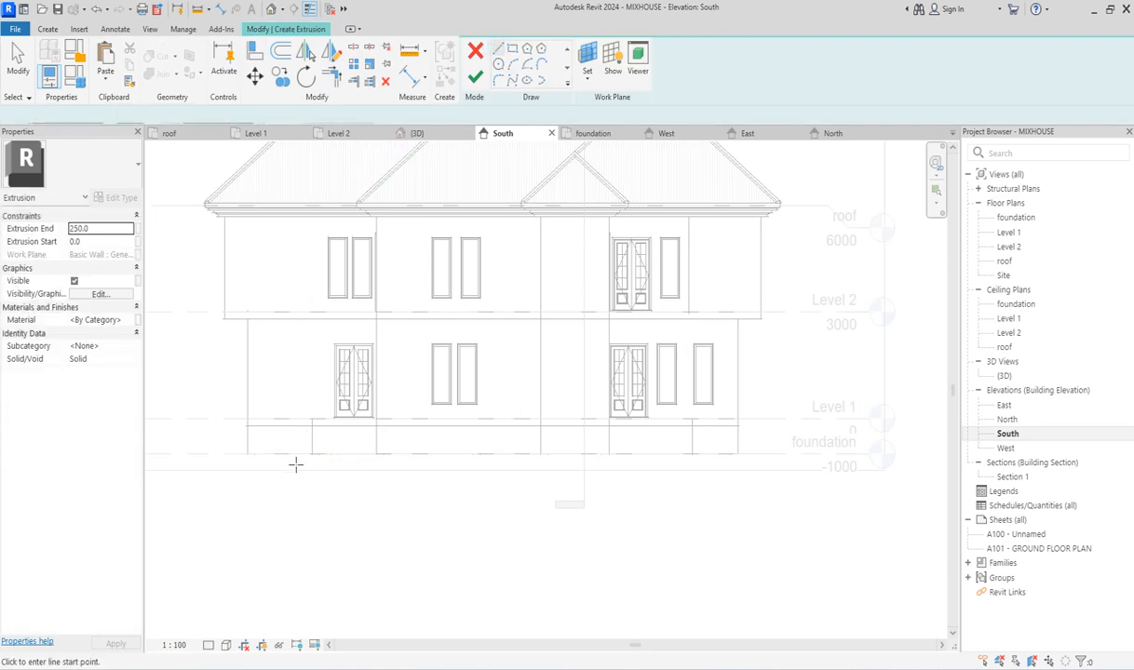
pyautogui.scroll(5, 306, 431)
pyautogui.click(339, 375)
pyautogui.scroll(-2, 337, 473)
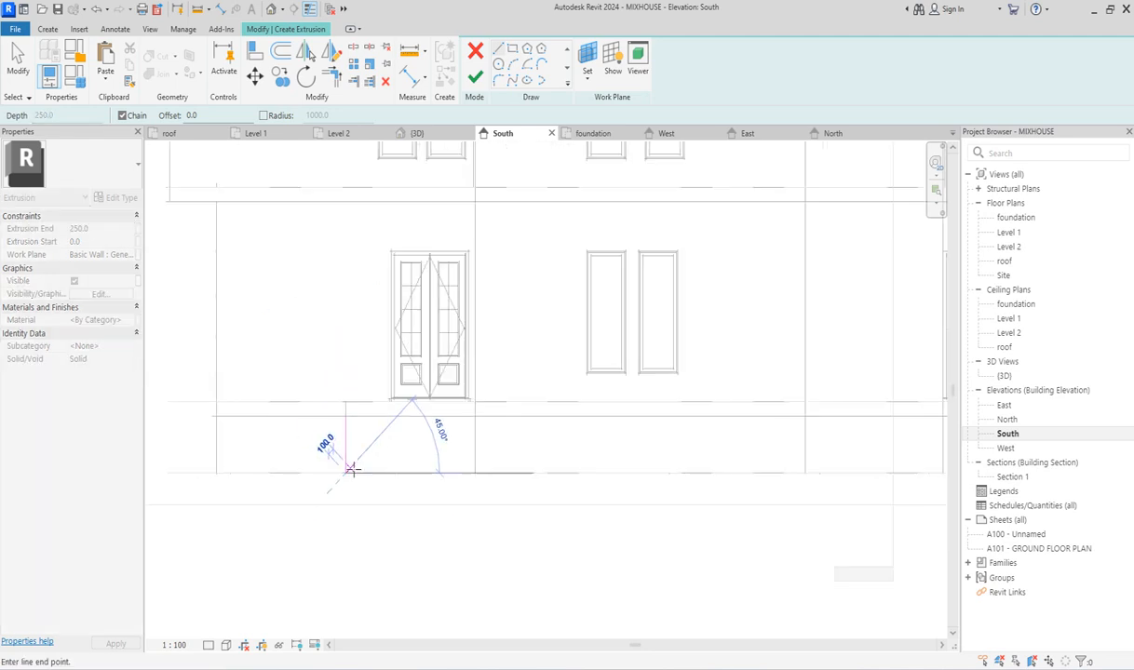
pyautogui.click(252, 474)
pyautogui.press('Escape')
# Sketch the top step outward from the vertical line's upper end with a 300 mm tread and a 160 mm riser.
pyautogui.scroll(3, 314, 416)
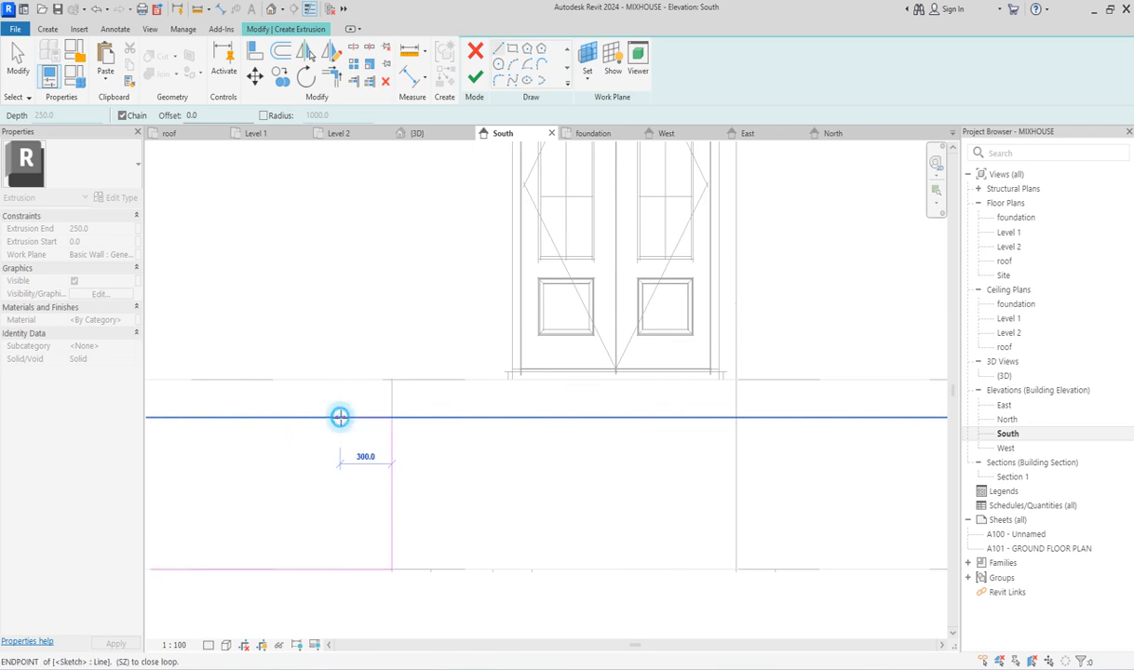
pyautogui.click(340, 418)
pyautogui.click(340, 448)
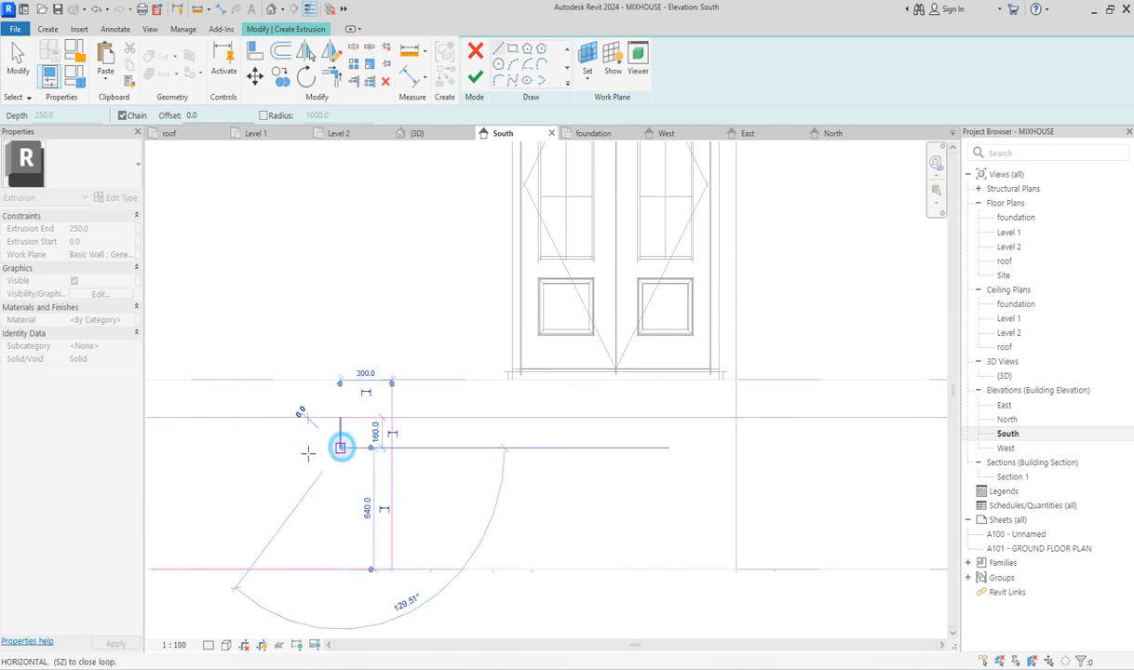
pyautogui.press('Escape')
pyautogui.press('Escape')
# Copy the tread and riser lines end to end down to the foundation level, making a five-step profile.
pyautogui.moveTo(299, 392); pyautogui.dragTo(420, 461)
pyautogui.click(281, 81)
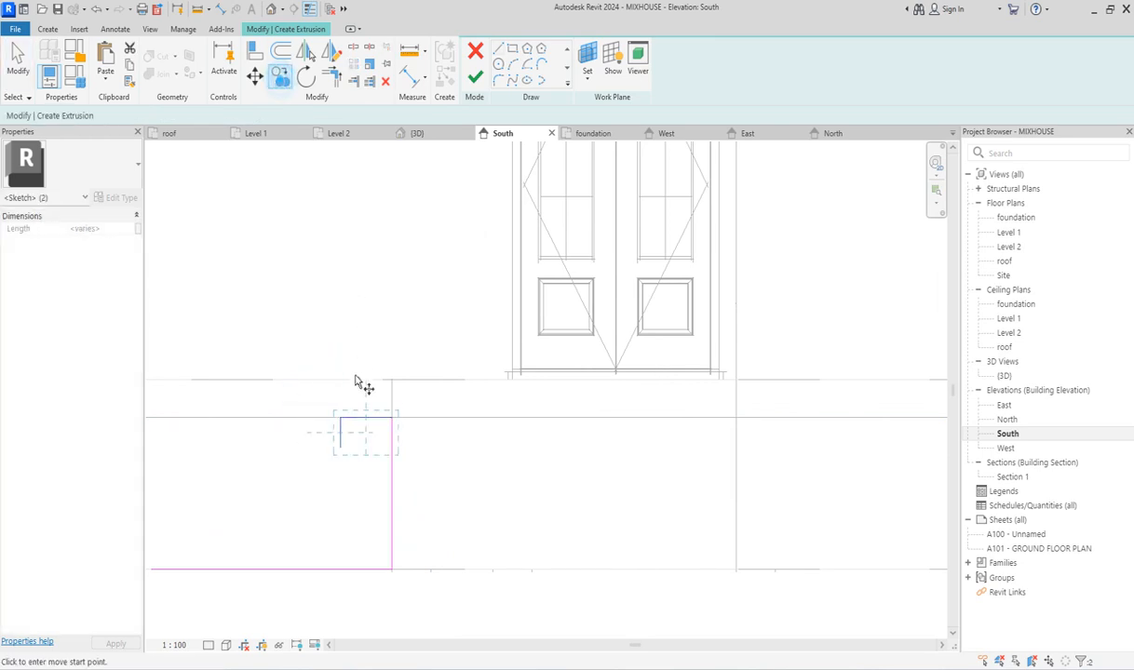
pyautogui.moveTo(388, 418)
pyautogui.mouseDown()
pyautogui.moveTo(331, 451)
pyautogui.moveTo(339, 463)
pyautogui.moveTo(289, 481)
pyautogui.mouseUp()
pyautogui.click(288, 478)
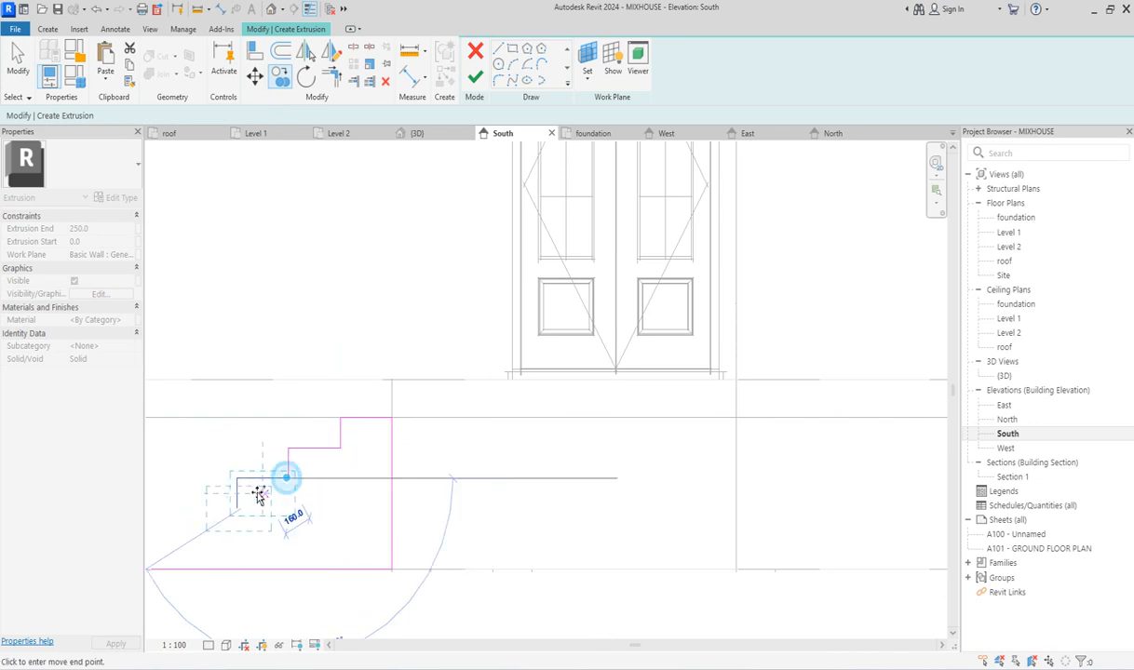
pyautogui.click(236, 509)
pyautogui.scroll(-2, 357, 471)
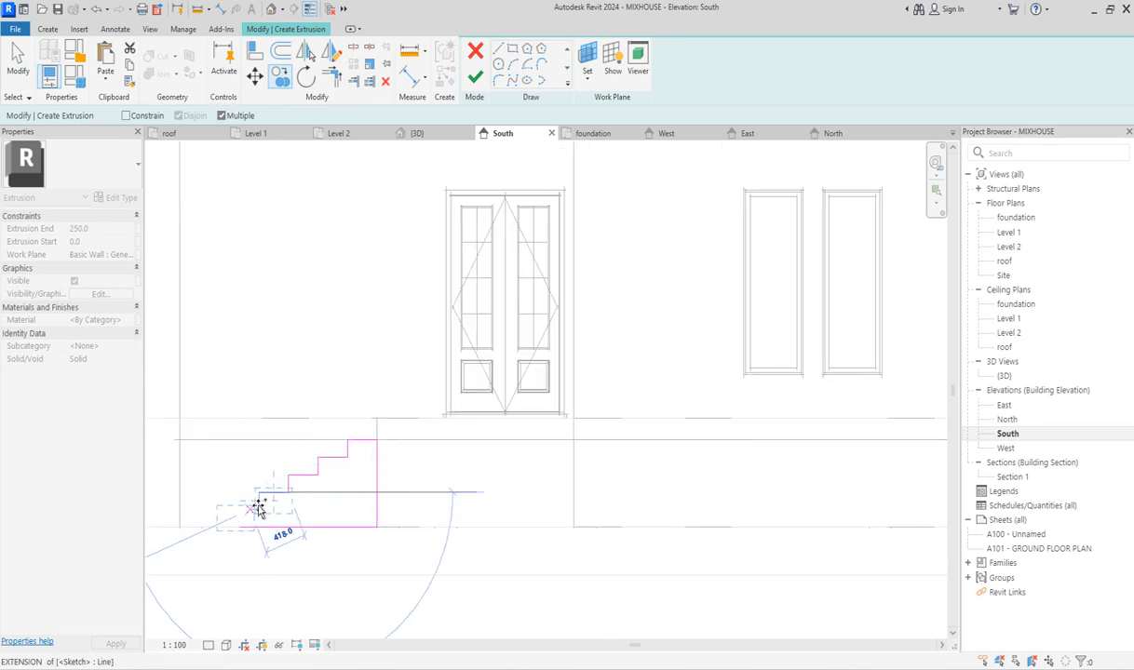
# Trim the lowest riser and the base line to a closed corner and finish the steps extrusion.
pyautogui.scroll(-3, 258, 501)
pyautogui.press('t')
pyautogui.press('r')
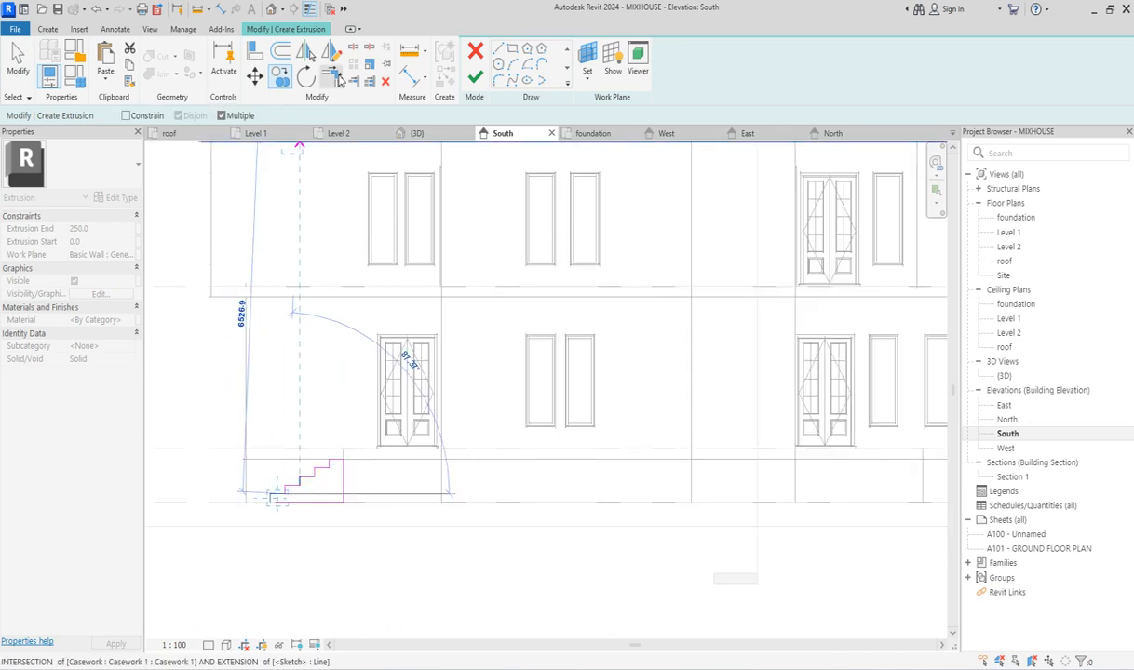
pyautogui.scroll(4, 303, 454)
pyautogui.click(267, 468)
pyautogui.click(397, 477)
pyautogui.click(455, 425)
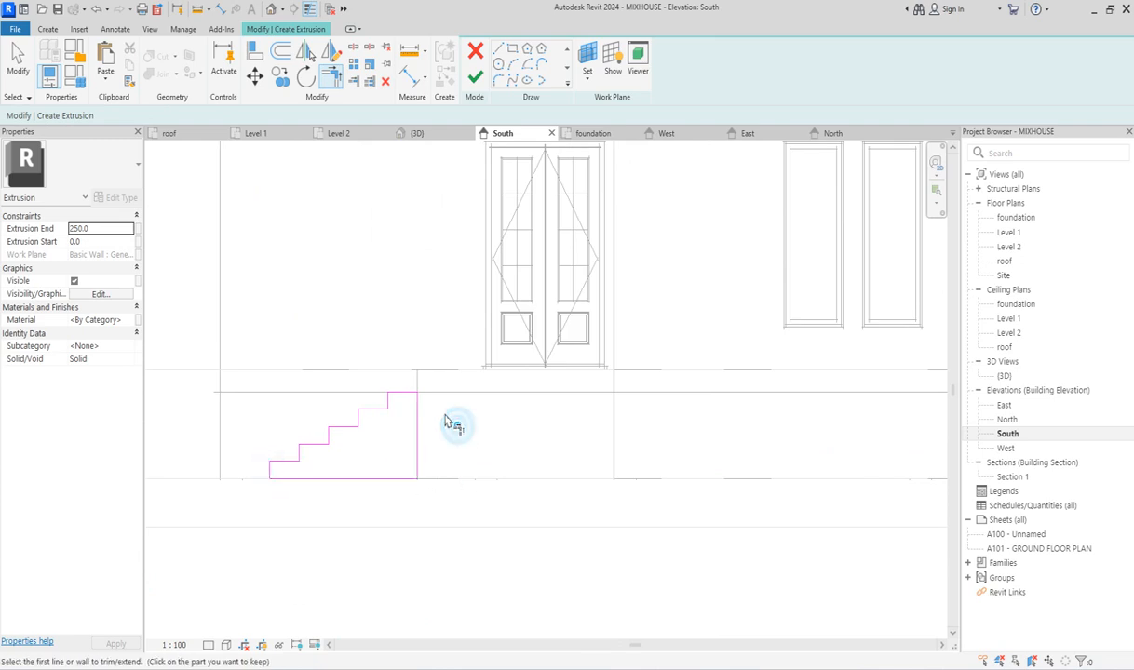
pyautogui.click(475, 77)
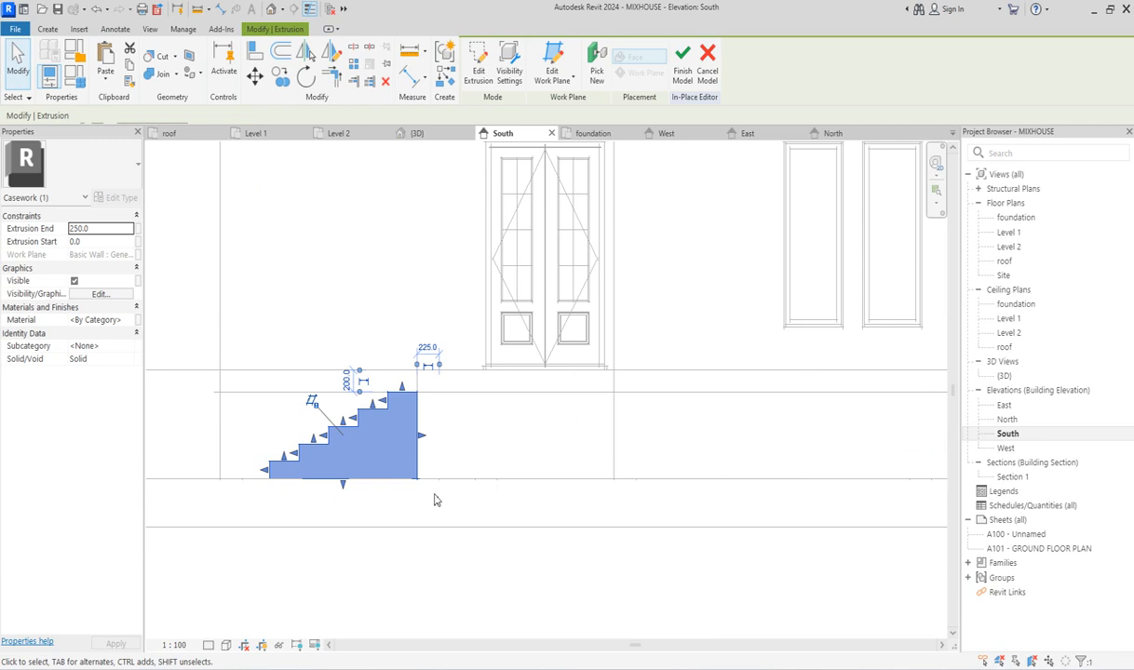
# In the West elevation, stretch the steps extrusion across the porch to a start of -1800 and an end of 0.
pyautogui.doubleClick(1006, 448)
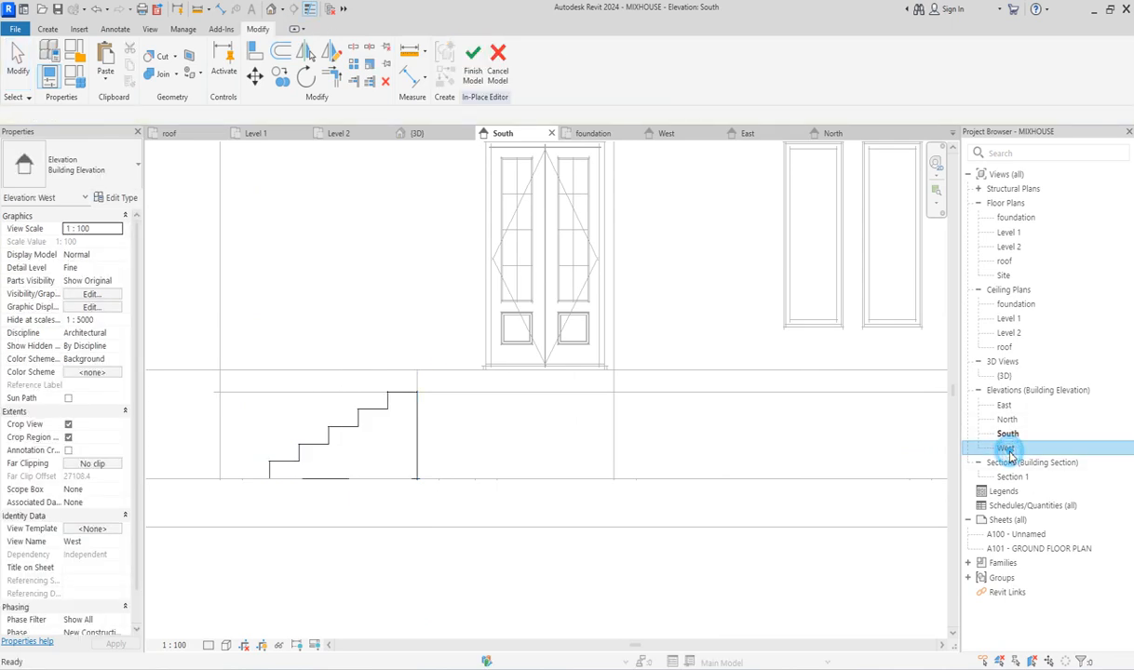
pyautogui.click(748, 491)
pyautogui.scroll(5, 748, 491)
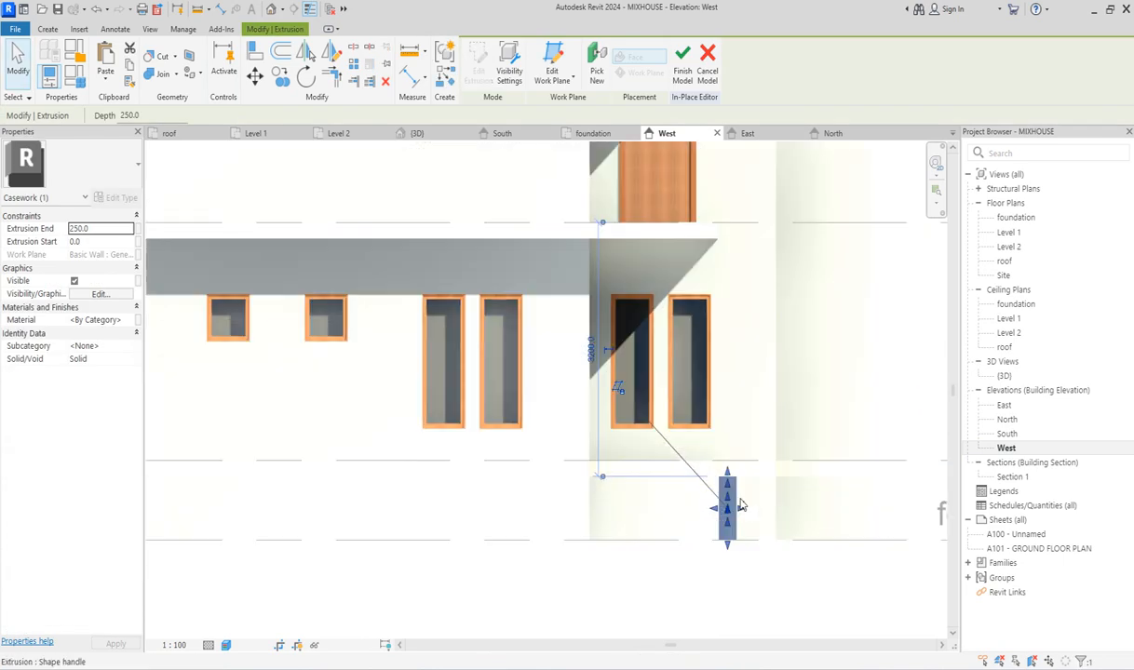
pyautogui.moveTo(709, 510); pyautogui.dragTo(570, 511)
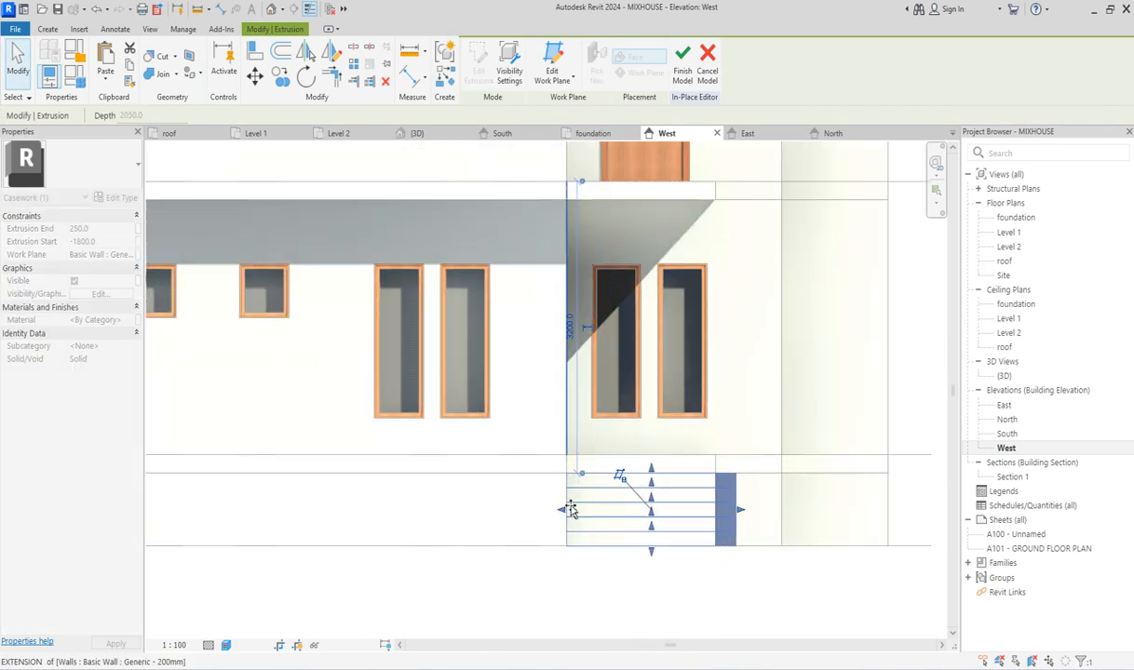
pyautogui.moveTo(742, 513); pyautogui.dragTo(720, 519)
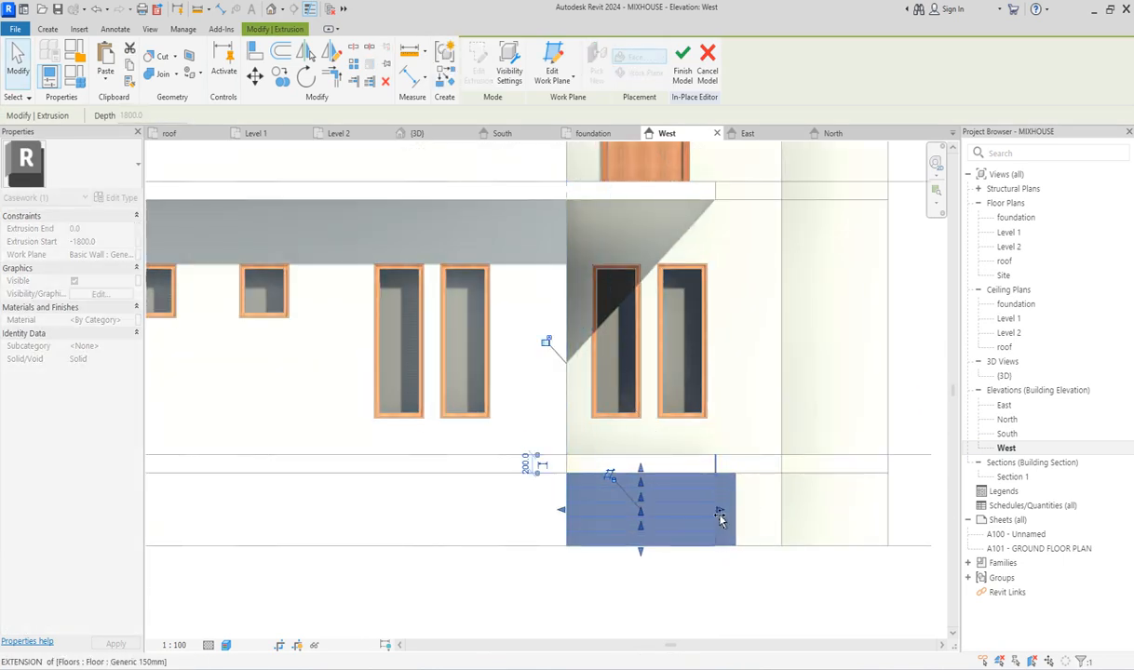
pyautogui.scroll(-3, 718, 456)
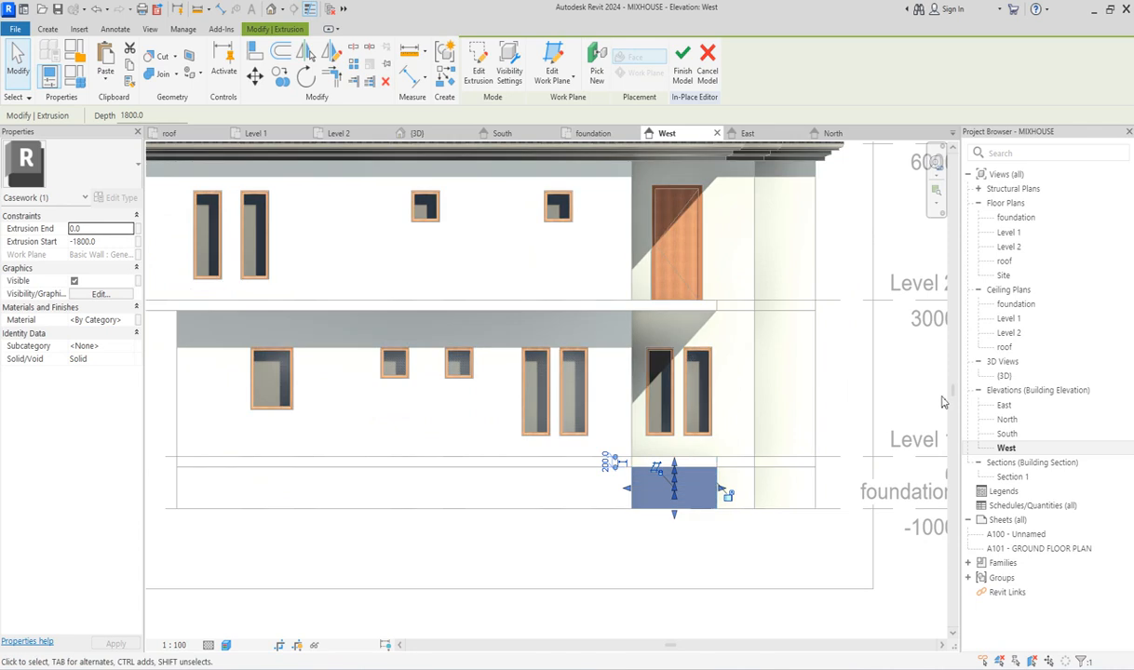
# In the South elevation, mirror a copy of the steps about a vertical axis through the right end of the roof ridge.
pyautogui.doubleClick(1007, 420)
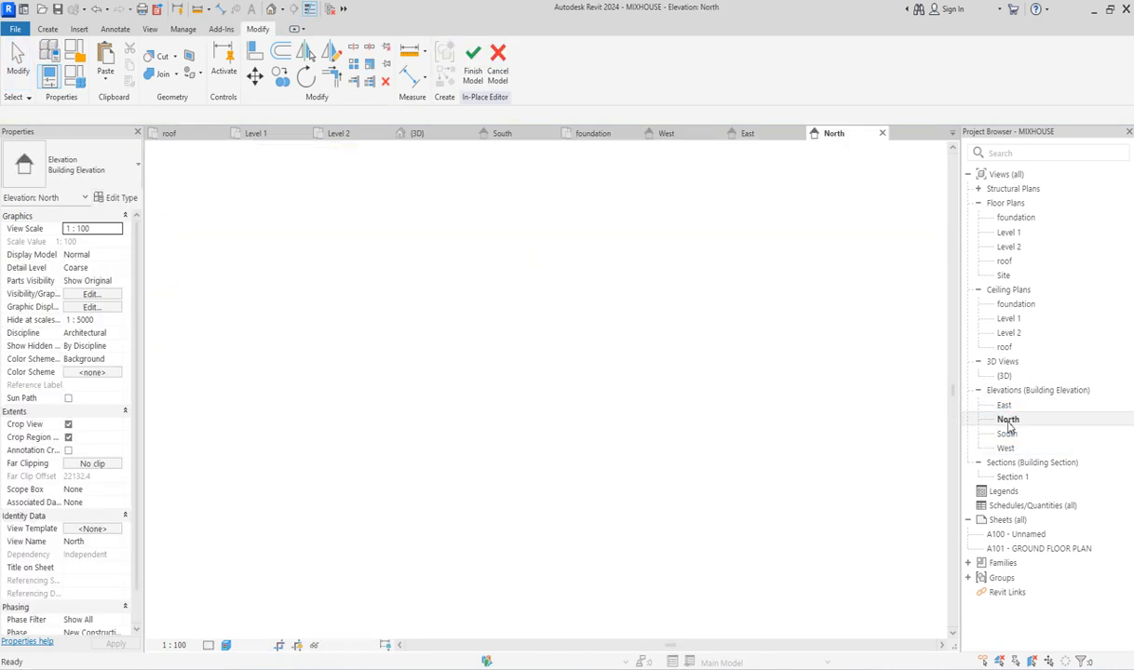
pyautogui.doubleClick(1008, 434)
pyautogui.click(396, 451)
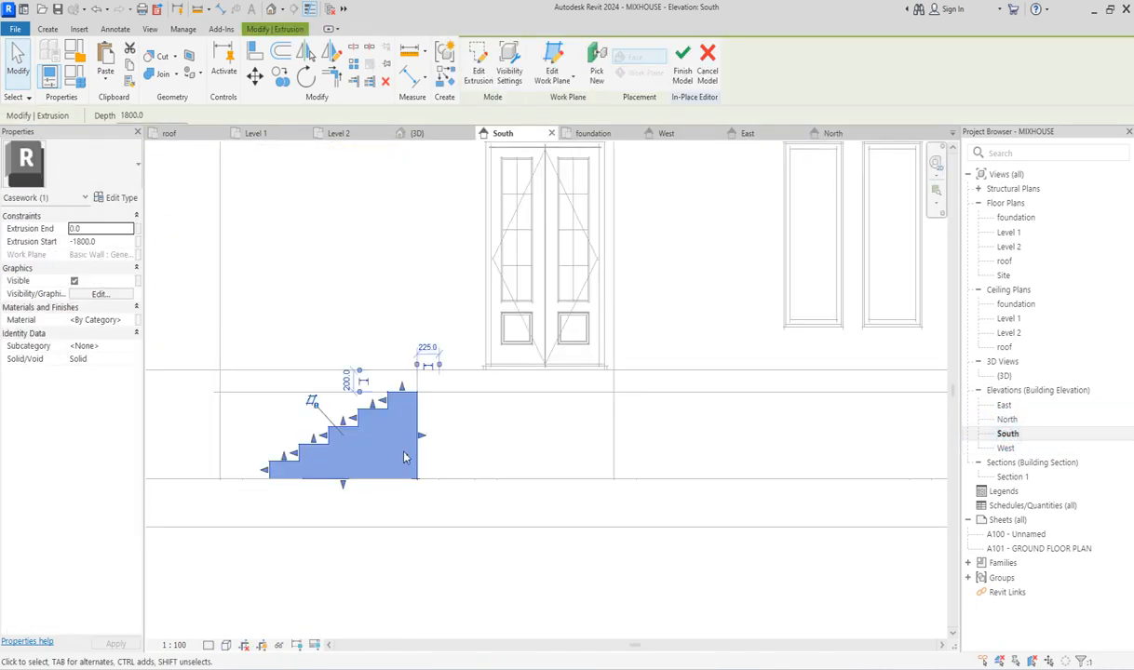
pyautogui.scroll(-3, 403, 456)
pyautogui.scroll(-3, 402, 456)
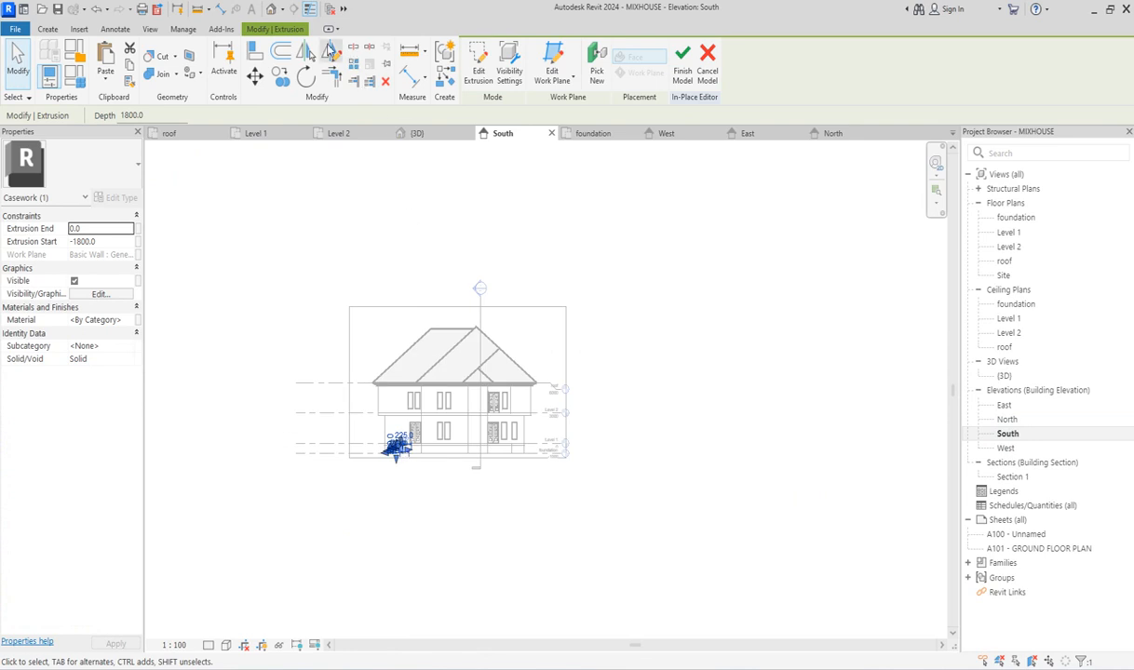
pyautogui.click(331, 51)
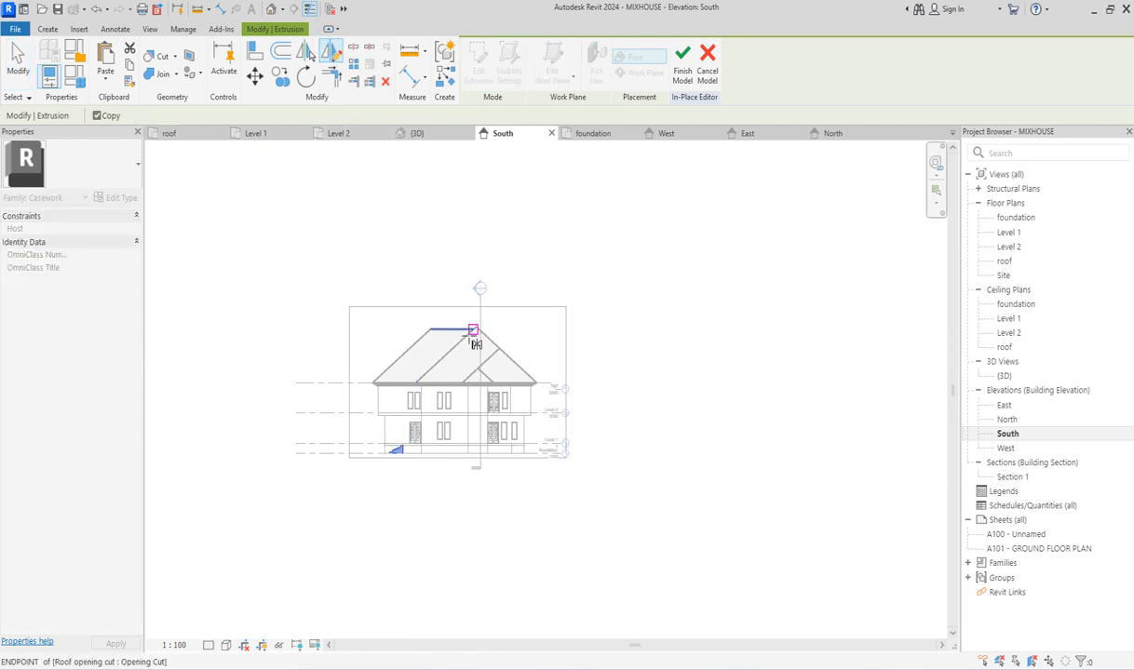
pyautogui.click(473, 330)
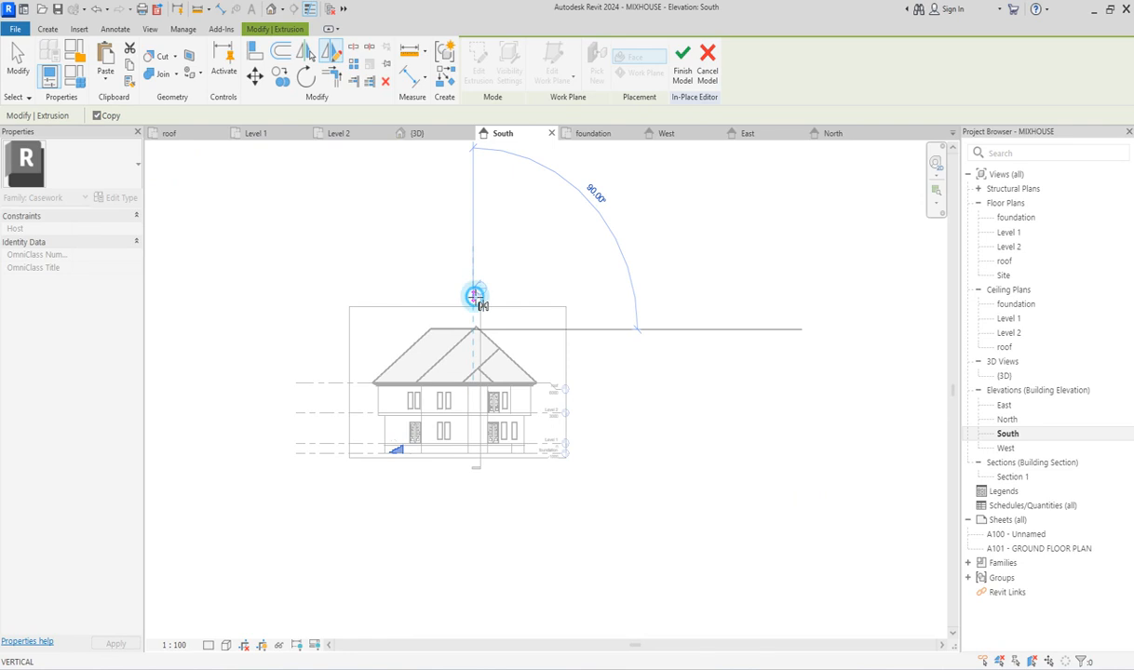
pyautogui.click(475, 298)
# Move the mirrored steps so their tall side meets the outer edge of the south-east porch.
pyautogui.scroll(5, 499, 442)
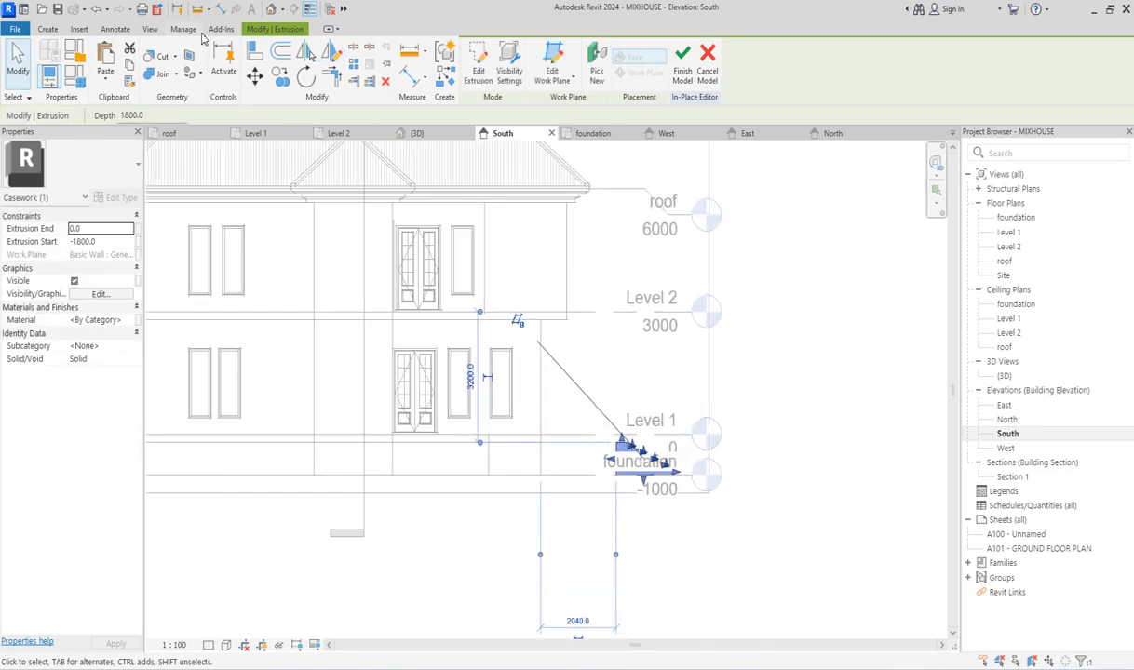
pyautogui.click(254, 74)
pyautogui.click(610, 435)
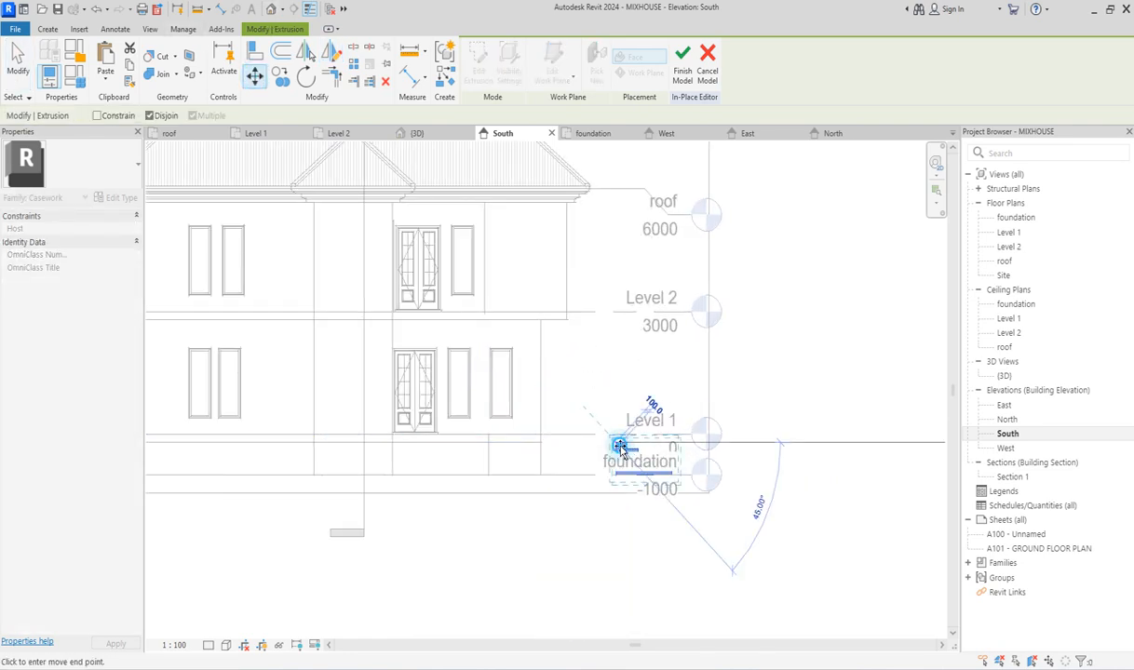
pyautogui.click(491, 451)
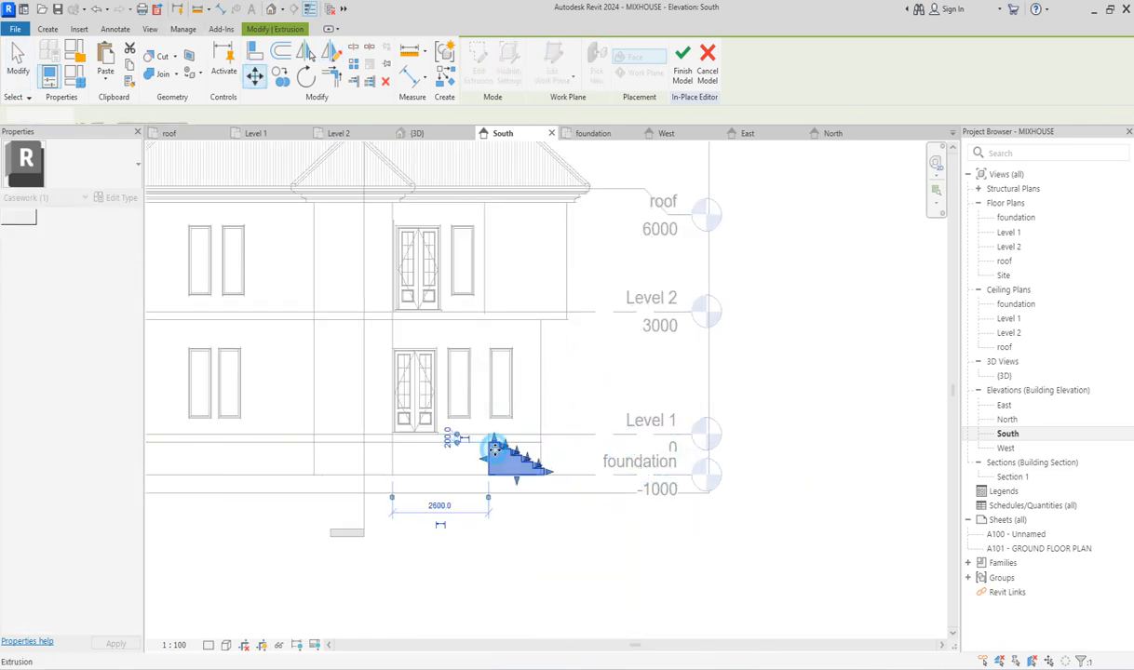
# In the East elevation, adjust both ends of the mirrored steps to match the width of the south-east porch.
pyautogui.doubleClick(1005, 405)
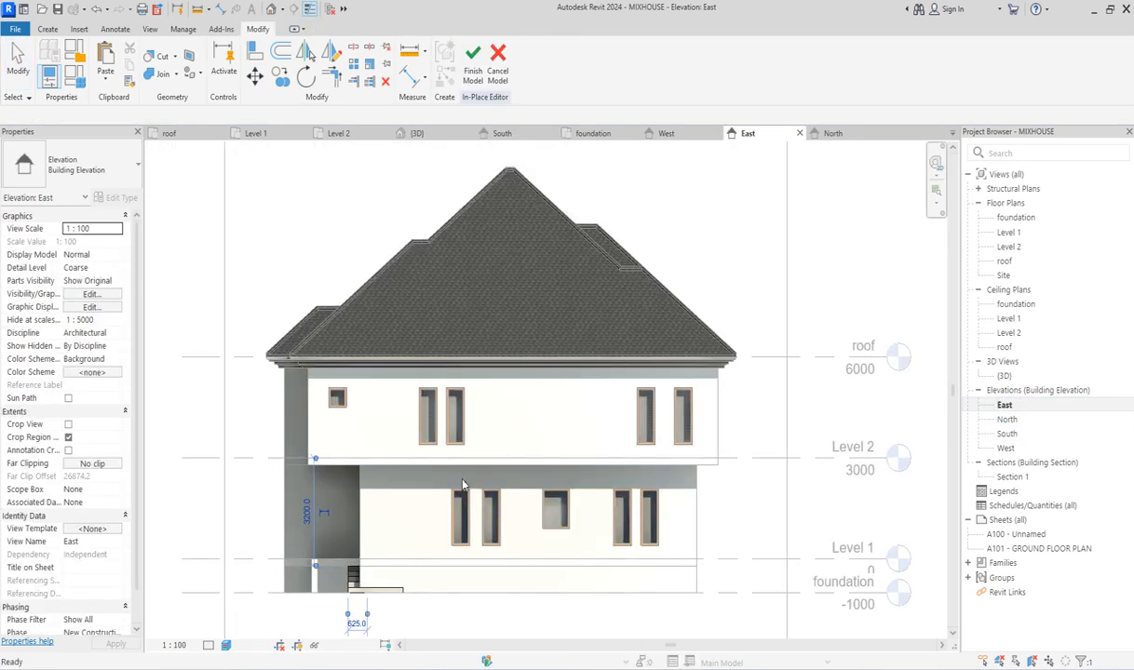
pyautogui.click(371, 579)
pyautogui.scroll(3, 374, 570)
pyautogui.scroll(2, 376, 559)
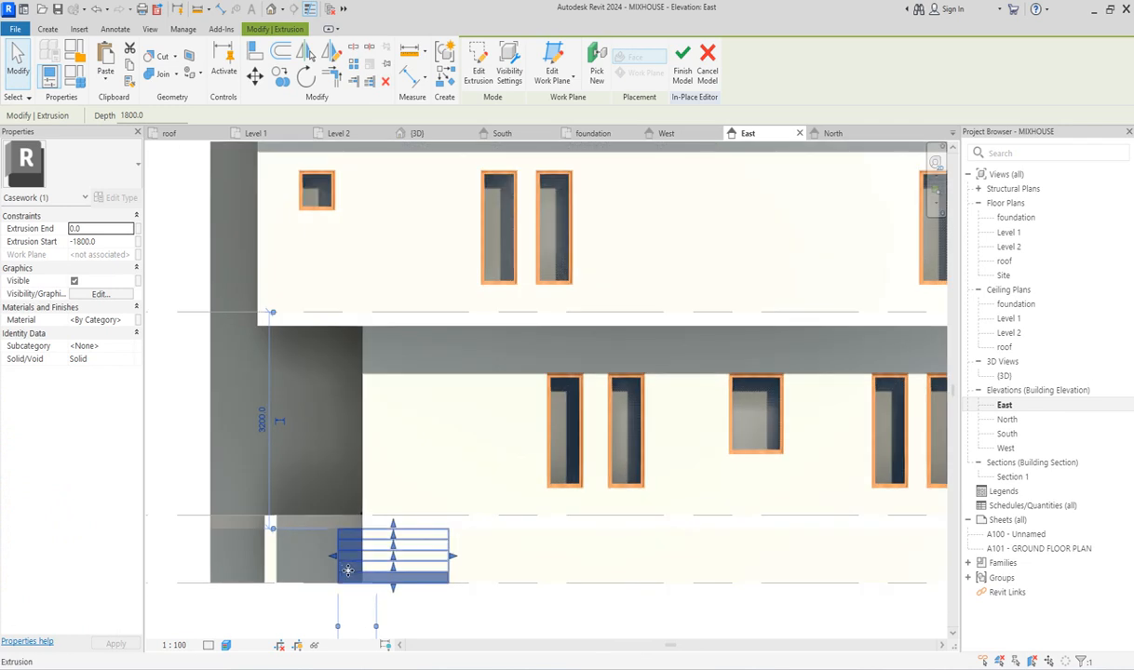
pyautogui.moveTo(333, 557); pyautogui.dragTo(265, 563)
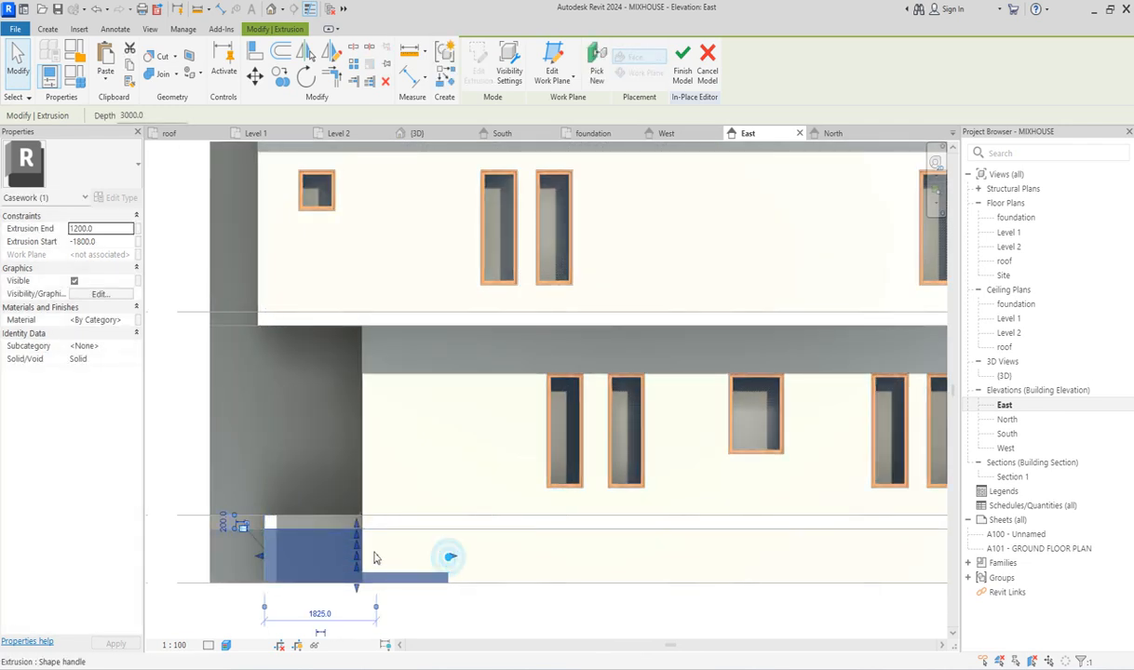
pyautogui.moveTo(359, 551); pyautogui.dragTo(381, 549)
# Examine the steps at both entrance porches in the 3D view.
pyautogui.doubleClick(1005, 376)
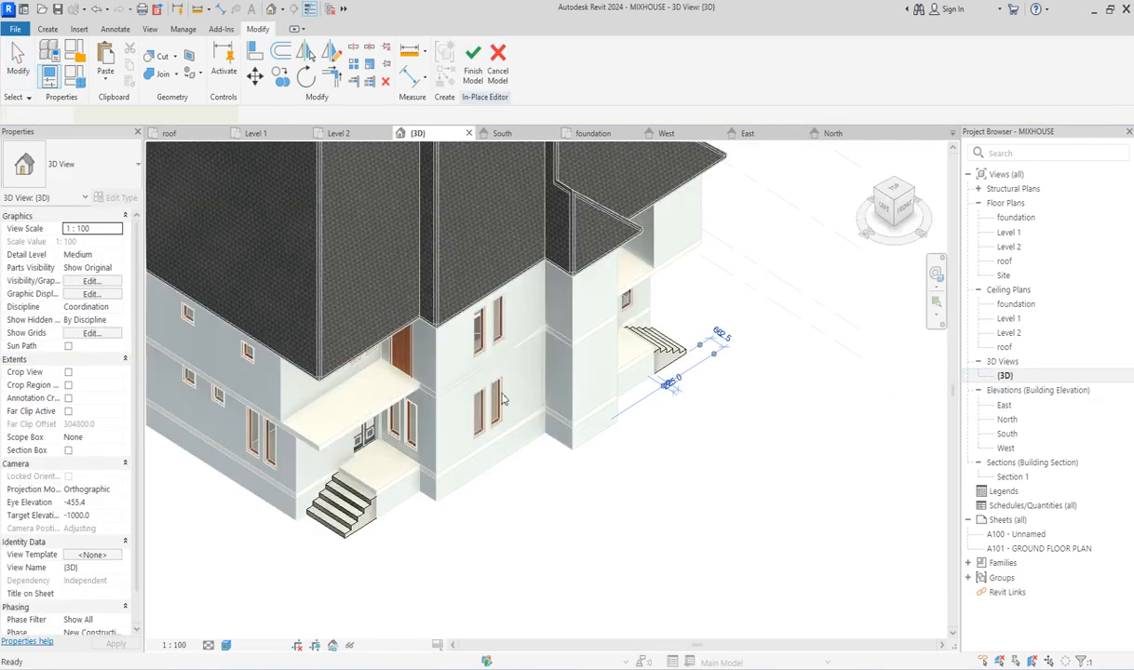
pyautogui.click(642, 487)
pyautogui.click(919, 195)
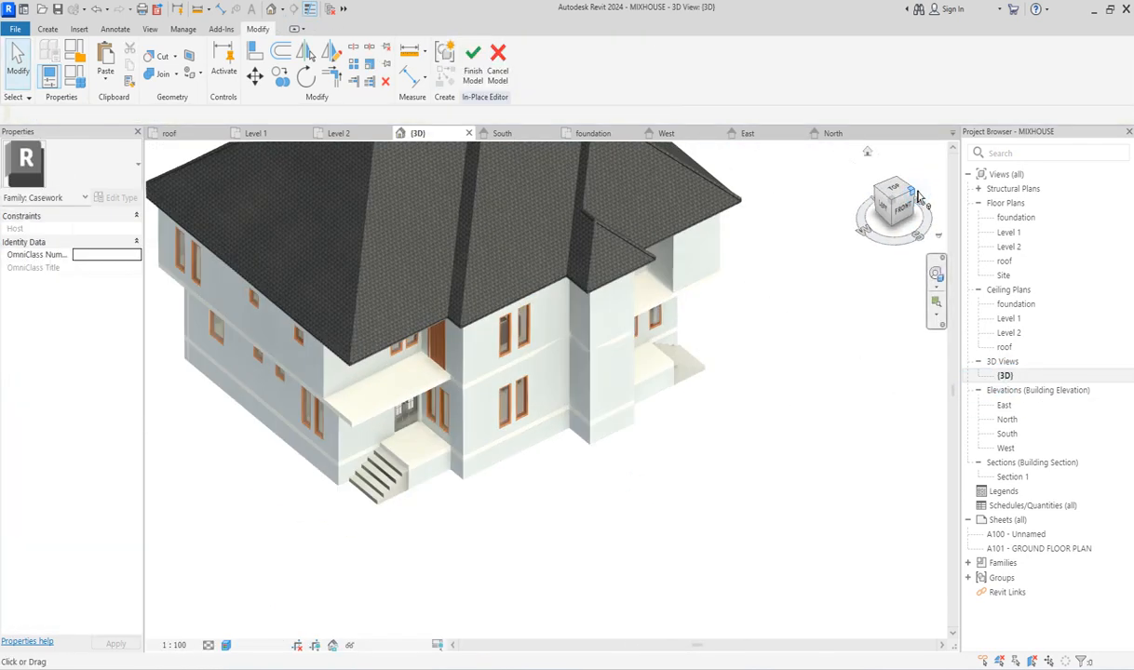
# Check the steps at both porches from the front and the front-right corner, and finish the in-place model.
pyautogui.scroll(5, 618, 550)
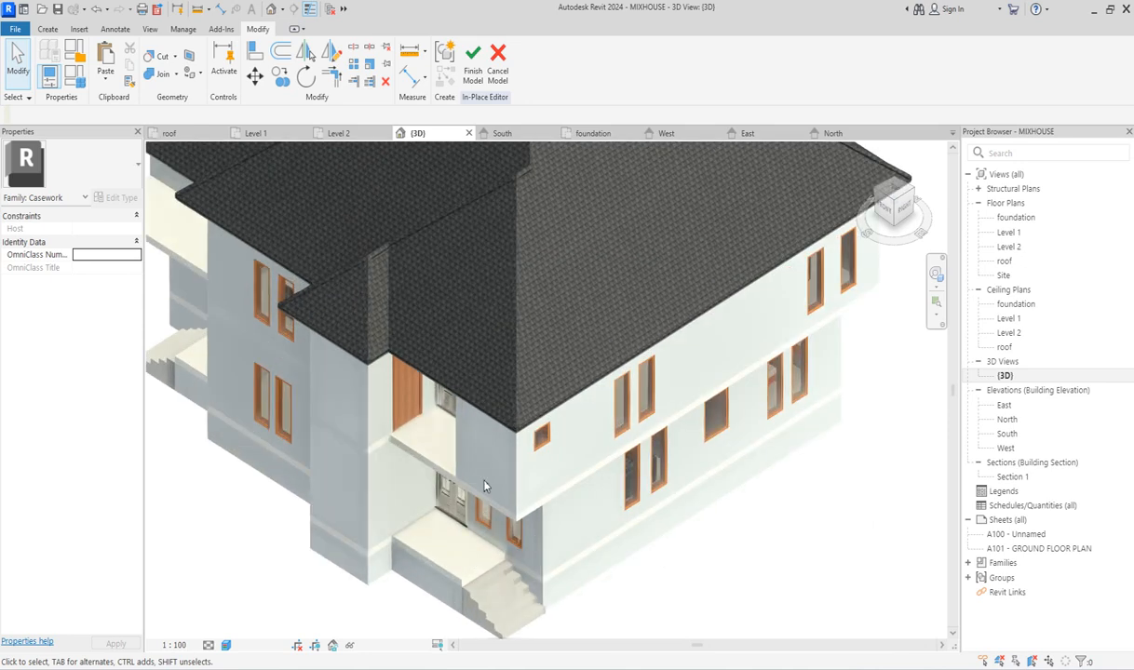
pyautogui.scroll(-6, 480, 482)
pyautogui.scroll(3, 274, 426)
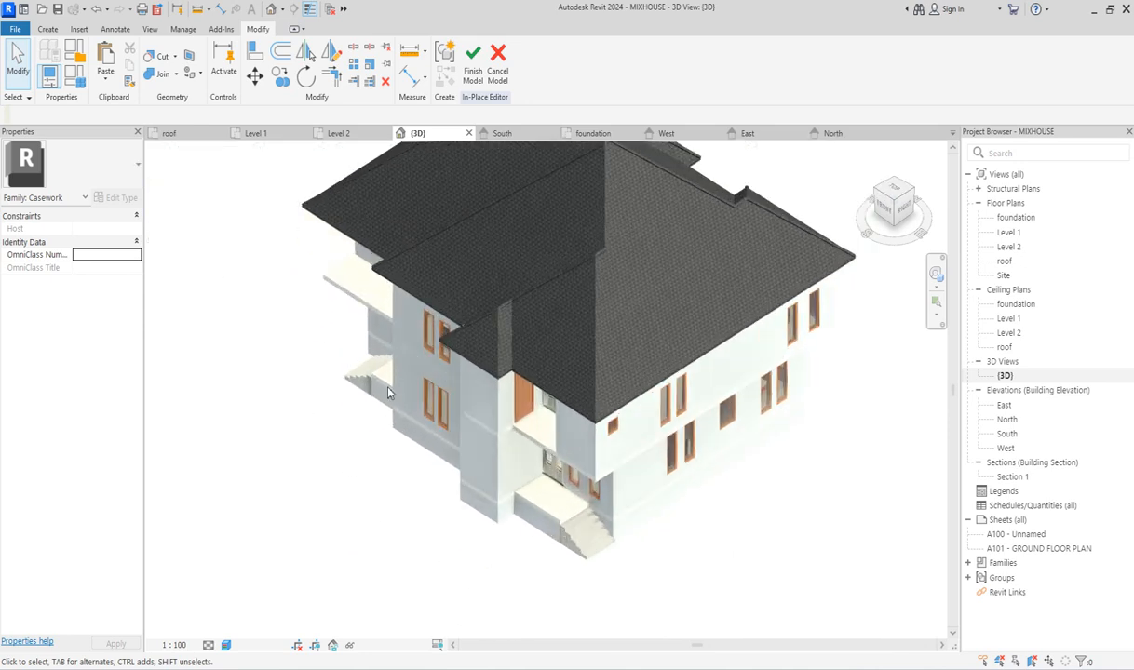
pyautogui.scroll(-2, 307, 489)
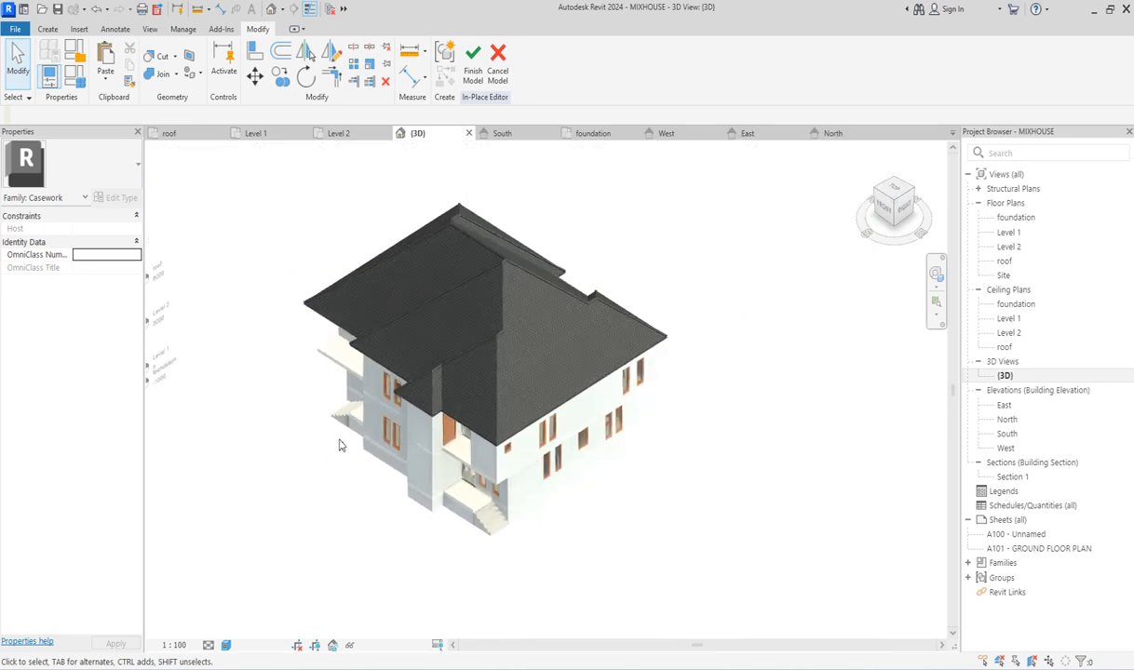
pyautogui.click(888, 212)
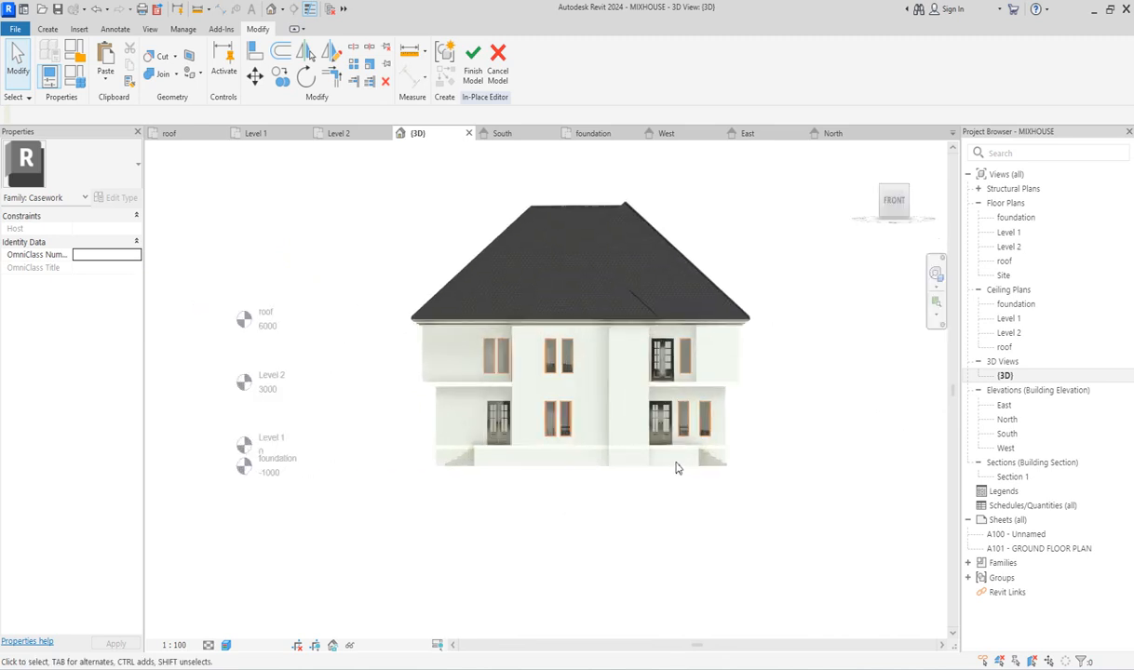
pyautogui.click(908, 192)
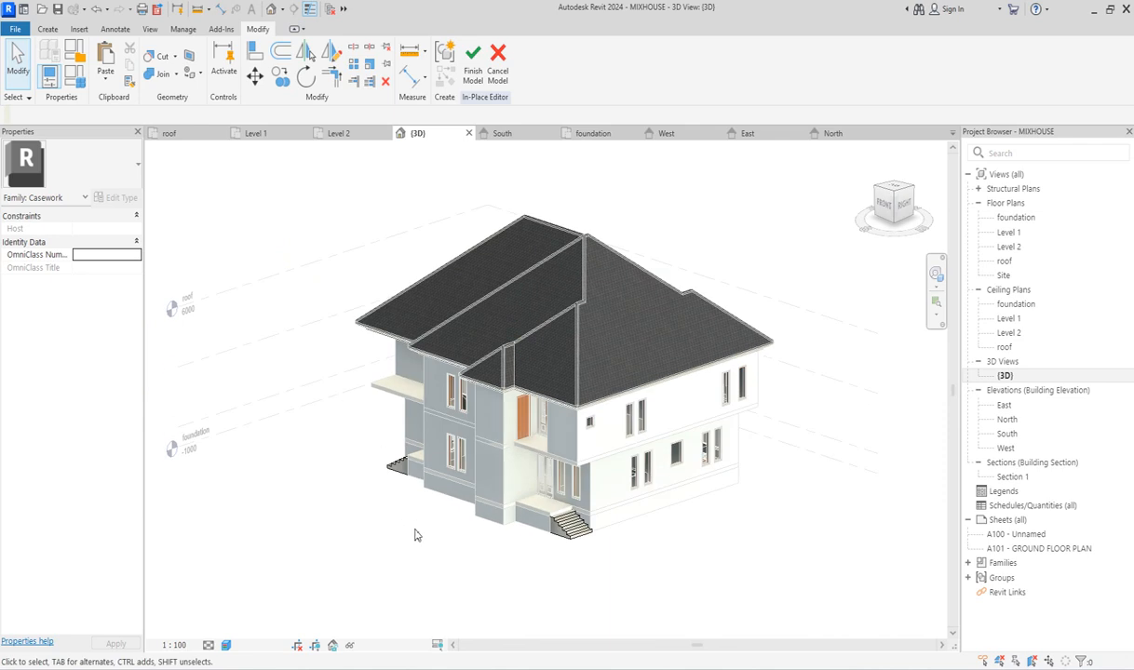
pyautogui.scroll(1, 505, 328)
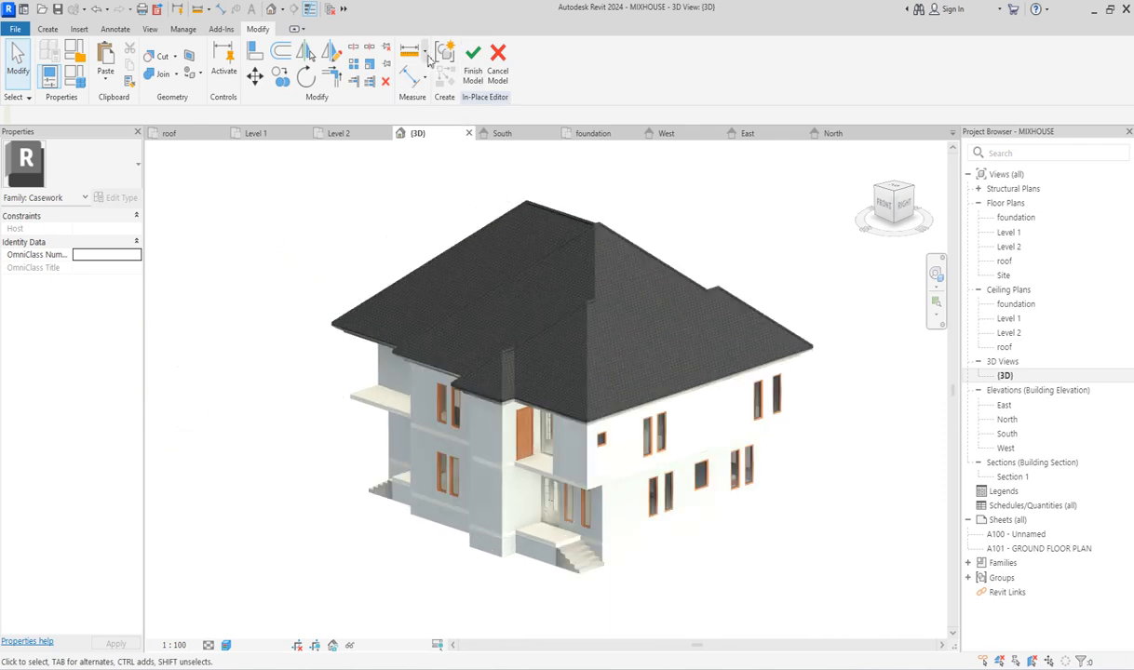
pyautogui.click(470, 62)
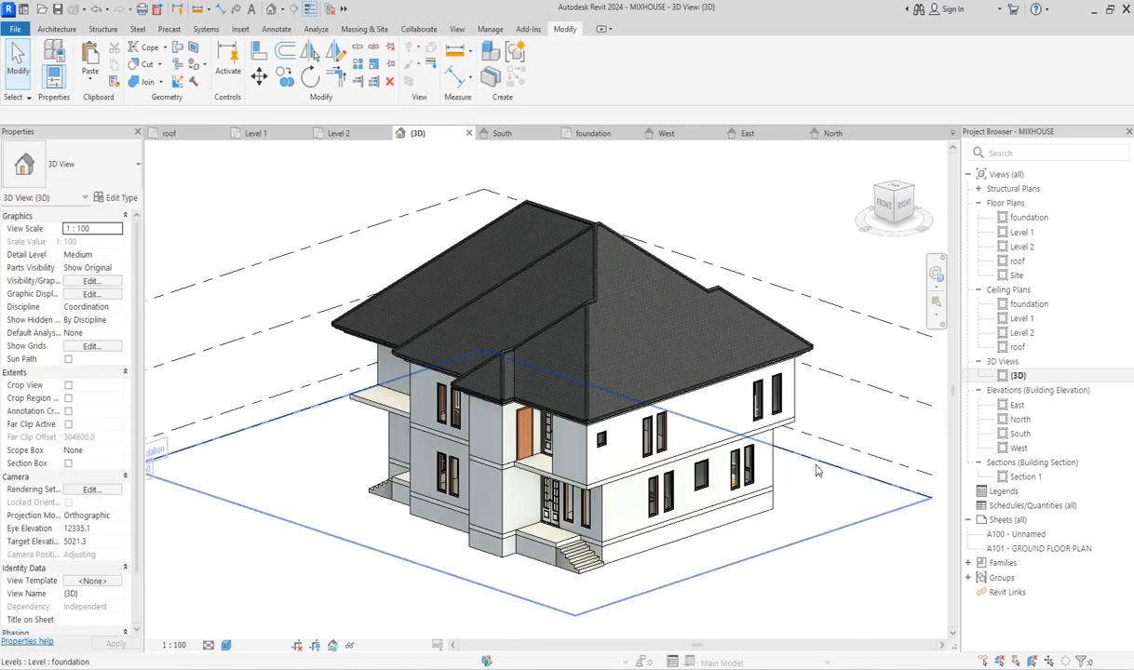